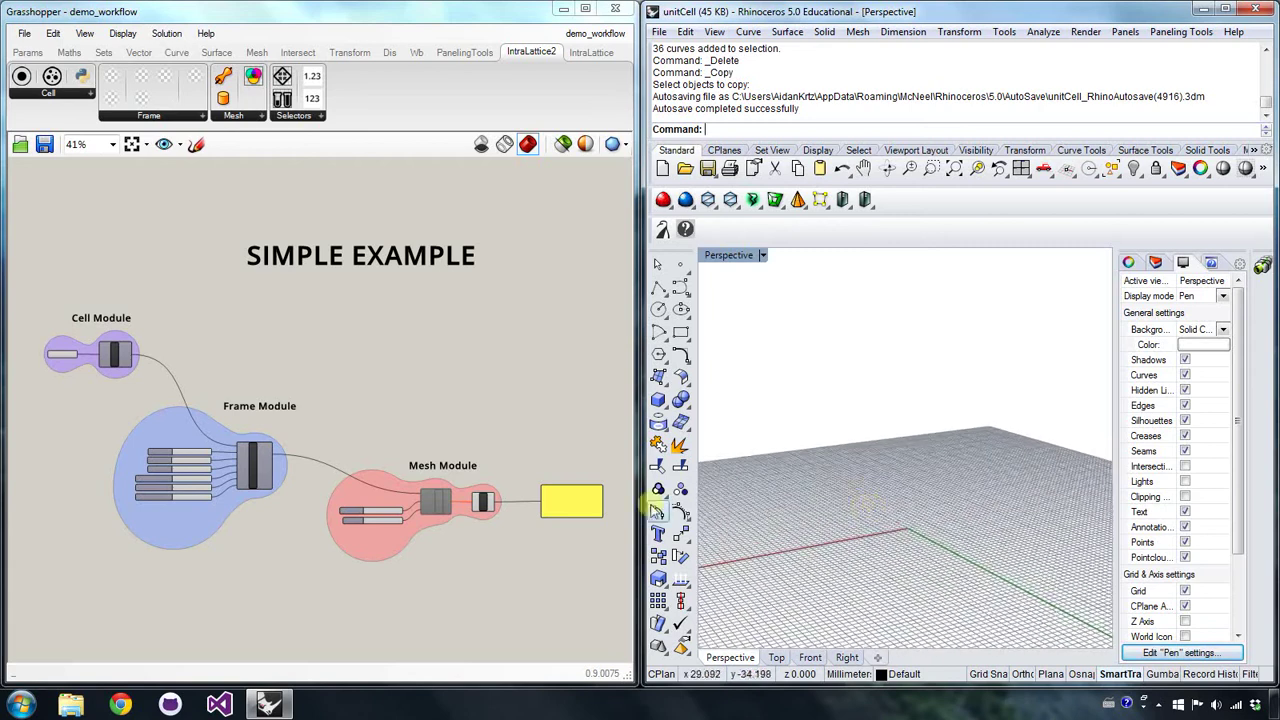
- Turn on the preview of the PresetCell component in the Cell Module
right_click_drag(903, 560, 931, 551)
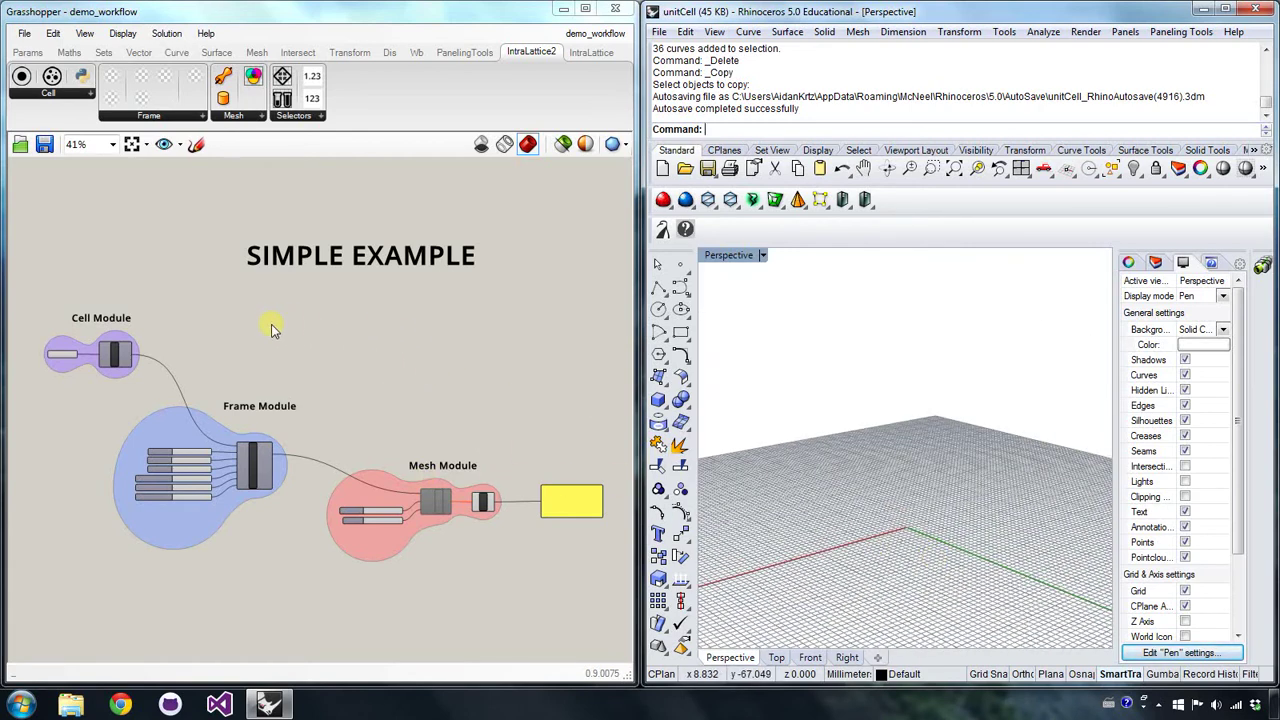
right_click_drag(271, 324, 242, 297)
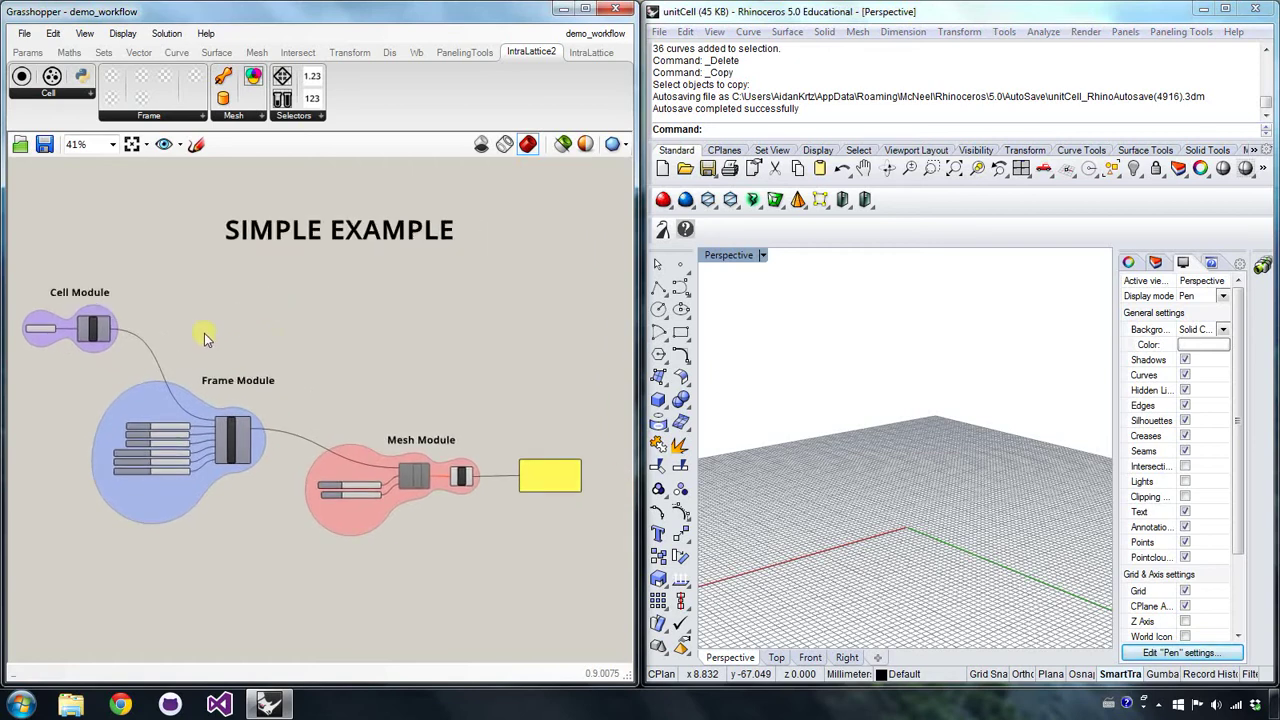
scroll(126, 323, "up", 5)
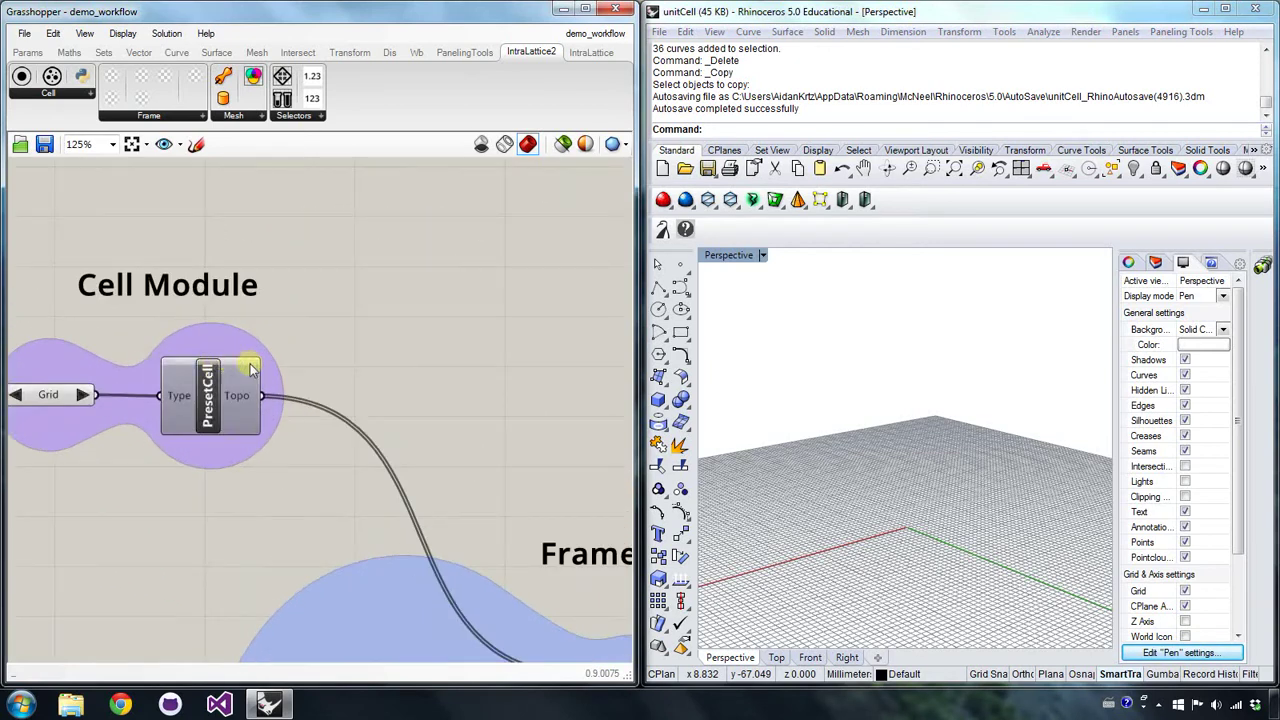
scroll(327, 347, "down", 5)
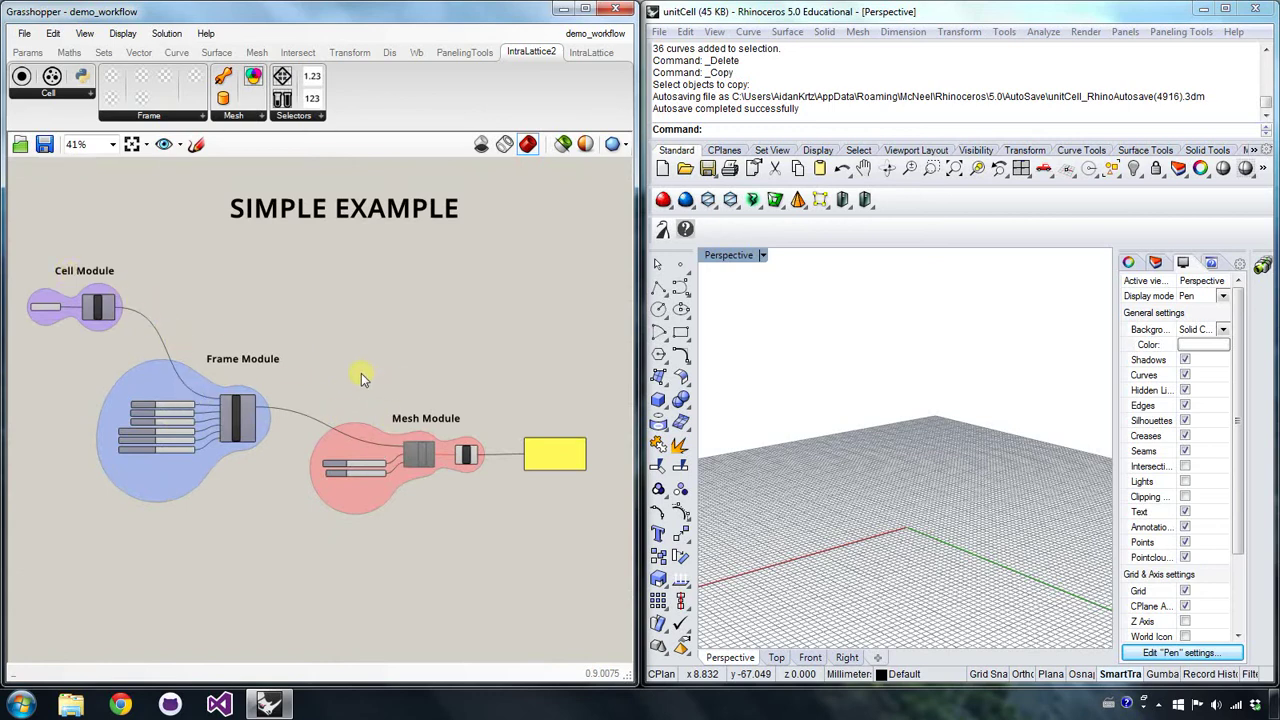
right_click_drag(346, 373, 517, 421)
scroll(325, 348, "up", 5)
right_click_drag(264, 344, 428, 370)
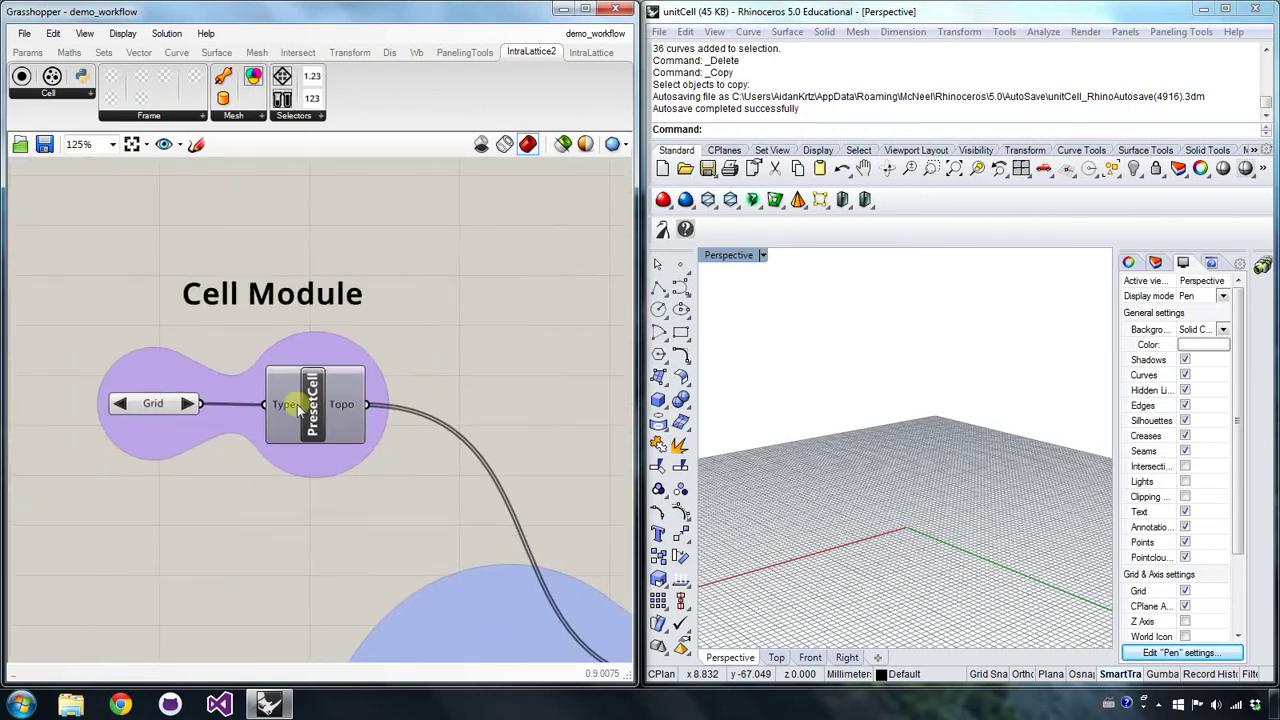
right_click(316, 400)
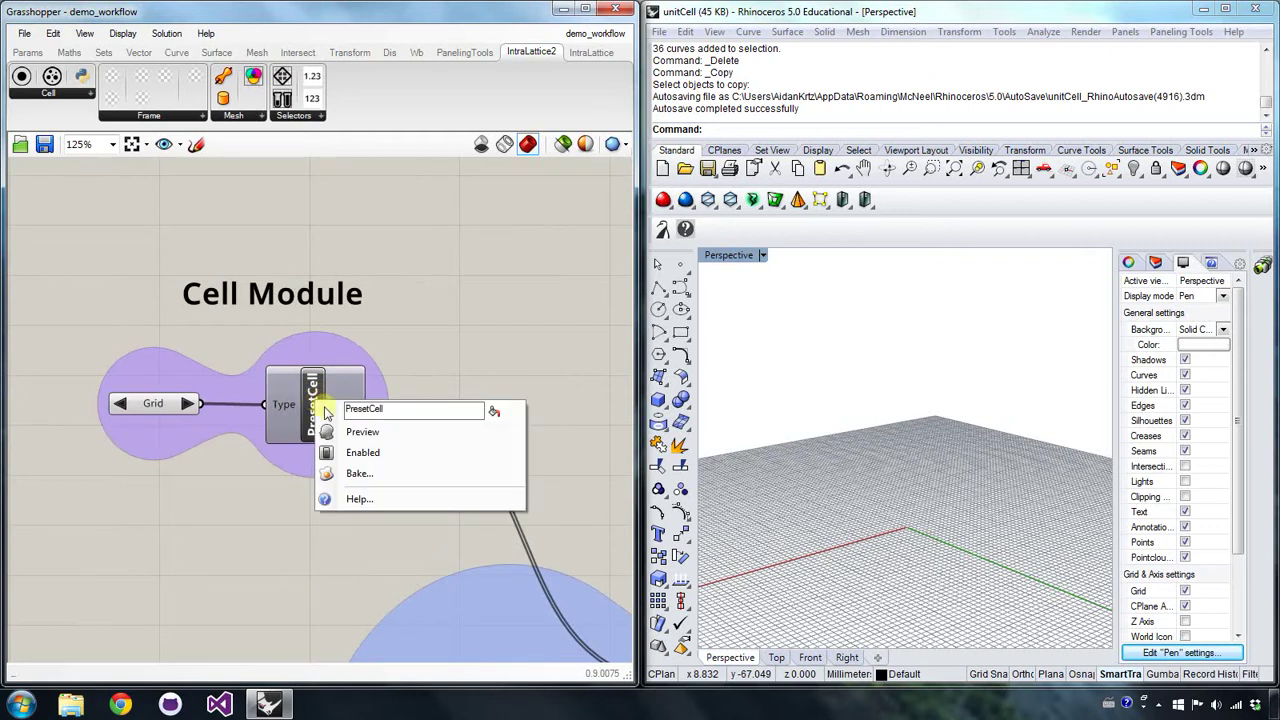
left_click(348, 434)
- Examine how the Cell Module feeds the Frame Module, and read the line list of the PresetCell's Topo output
right_click_drag(519, 429, 372, 358)
scroll(290, 320, "down", 1)
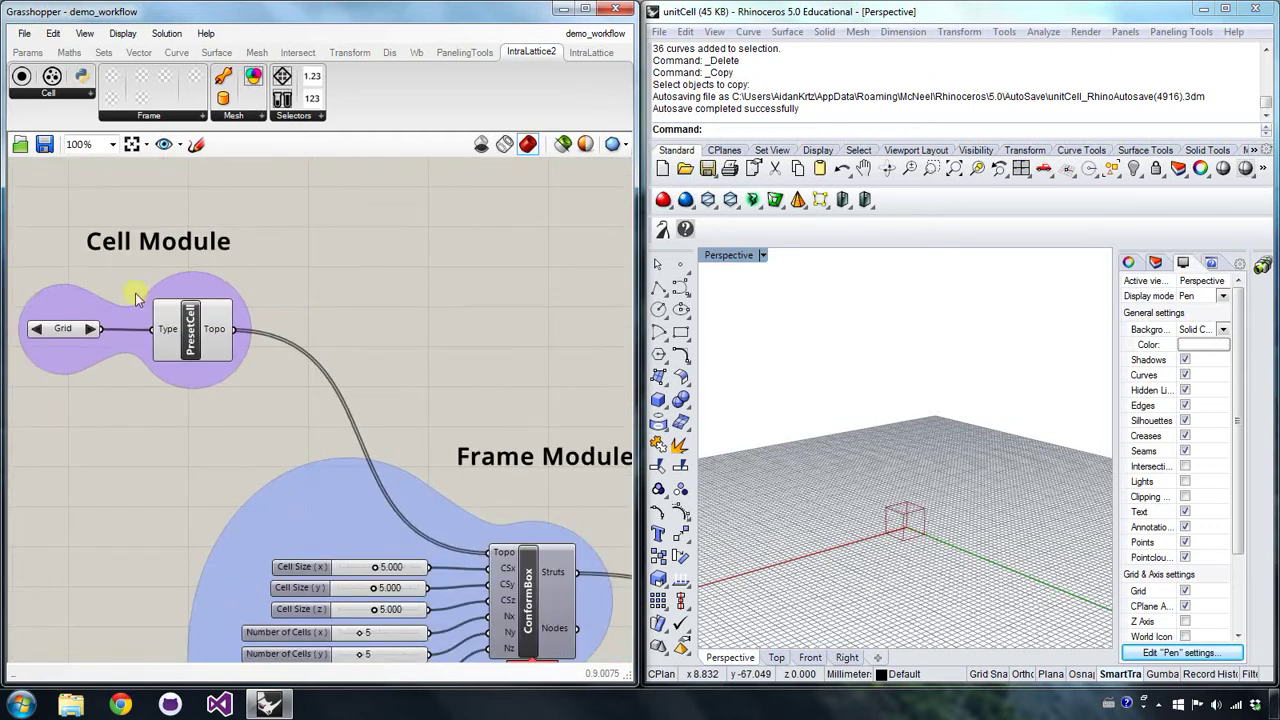
right_click_drag(449, 457, 262, 361)
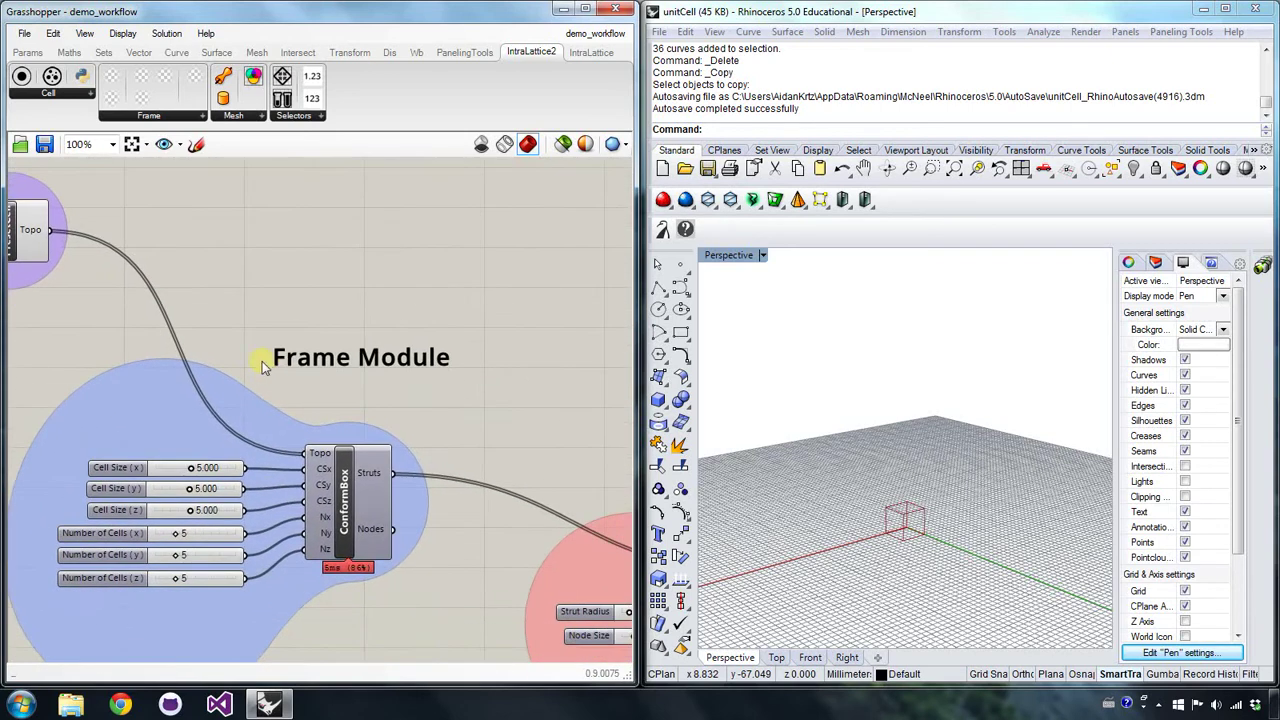
right_click_drag(447, 461, 425, 439)
scroll(425, 439, "down", 2)
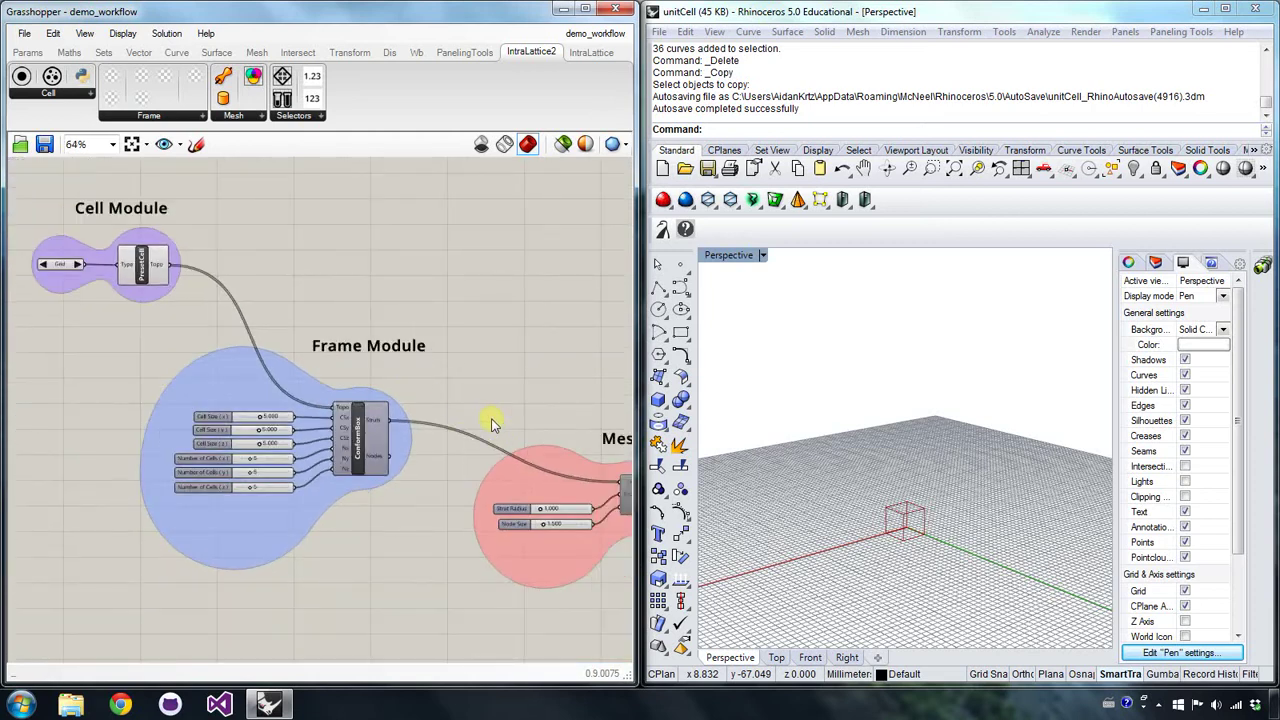
scroll(278, 279, "up", 2)
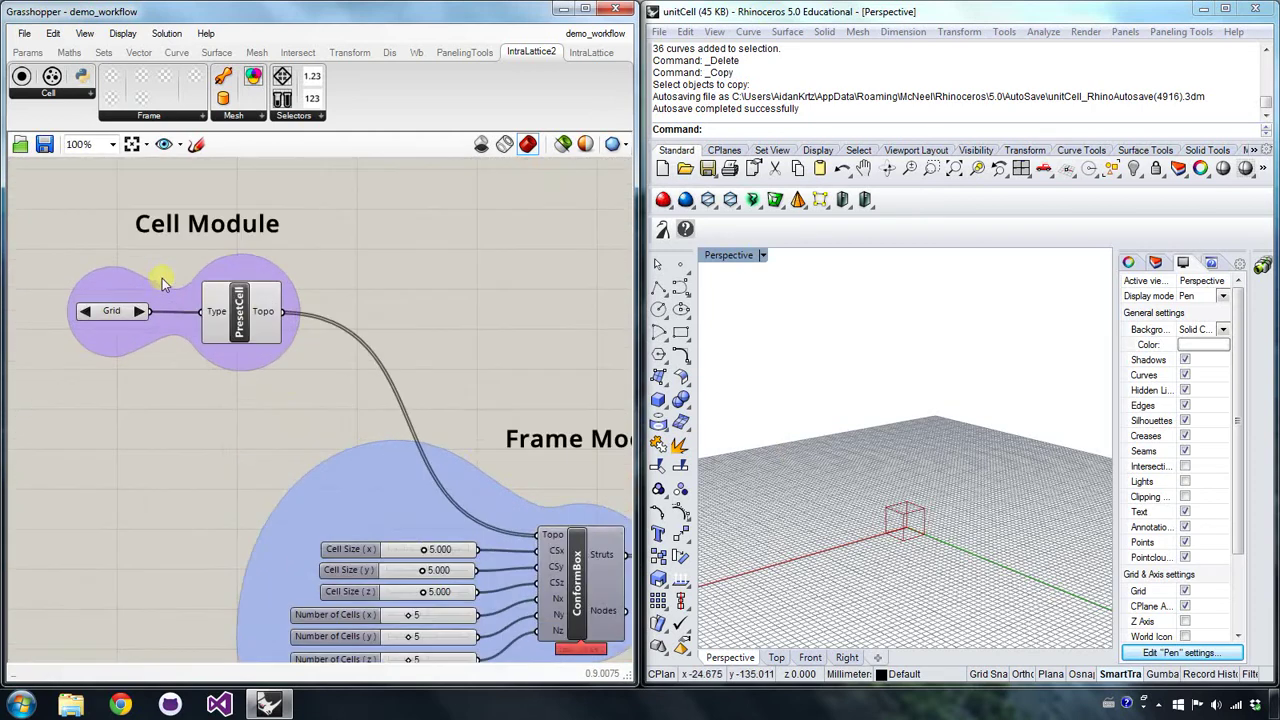
right_click_drag(486, 449, 290, 347)
right_click_drag(520, 472, 374, 366)
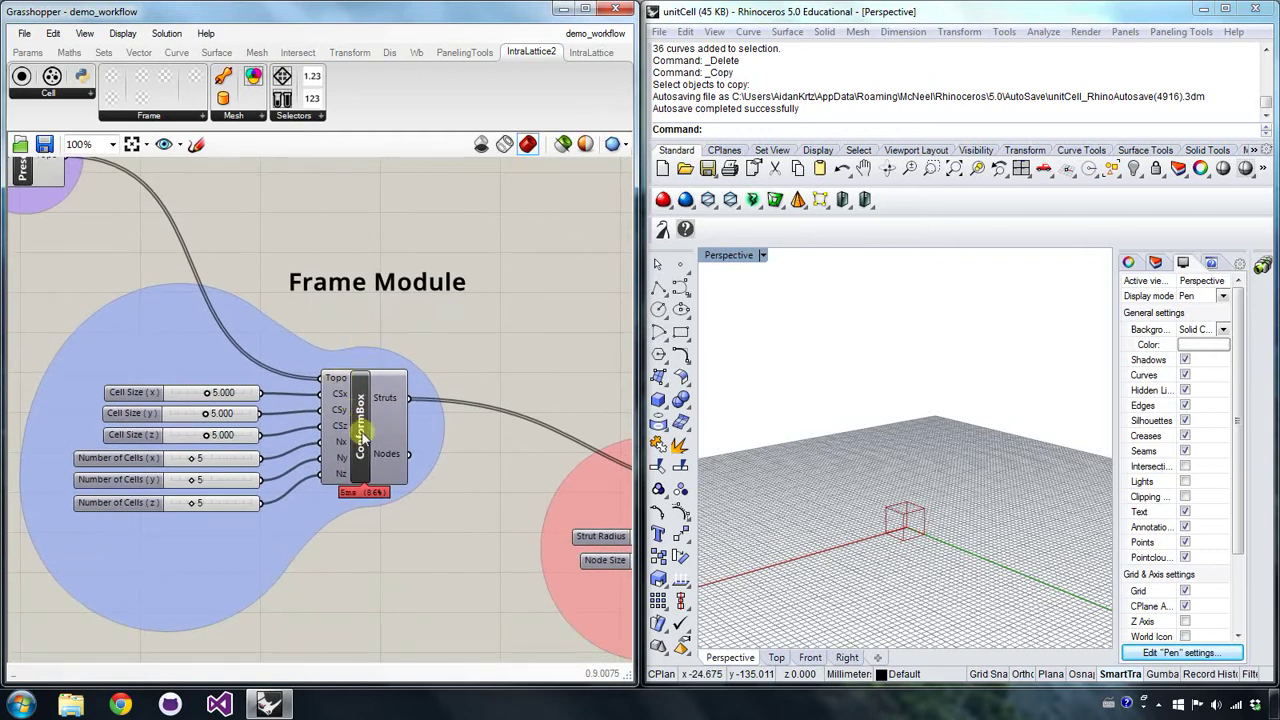
right_click_drag(206, 239, 363, 325)
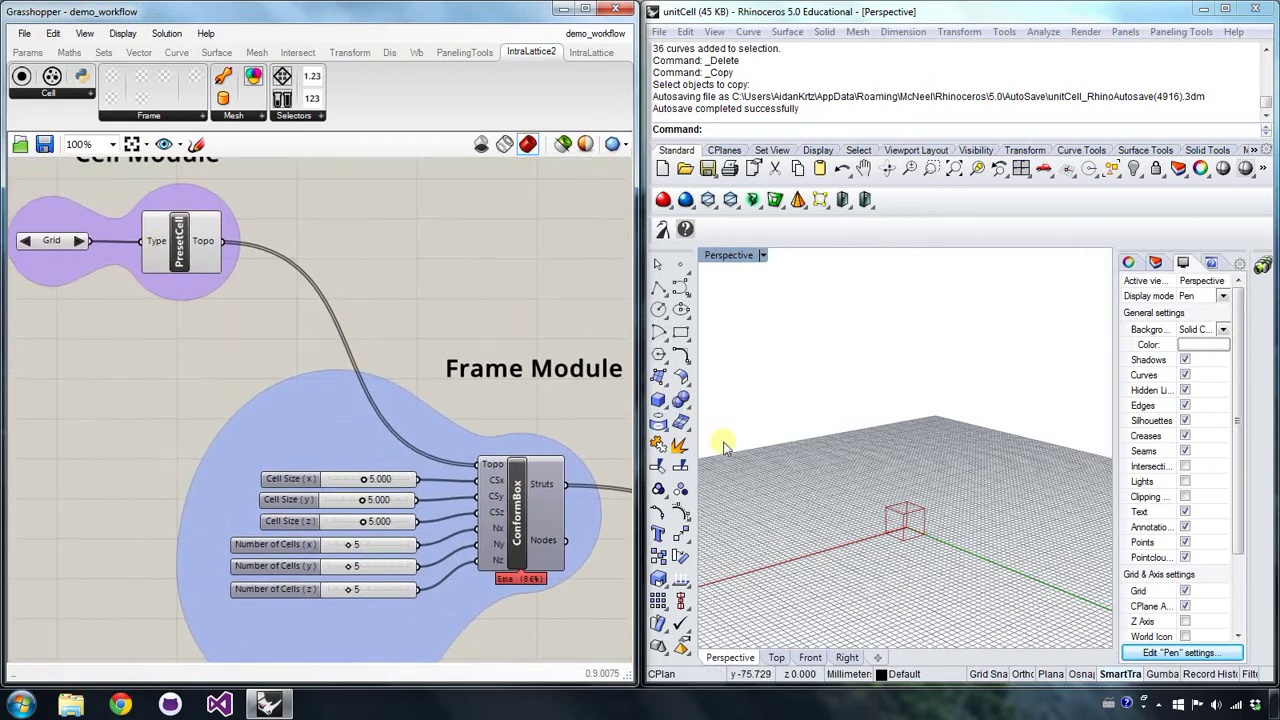
mouse_move(205, 248)
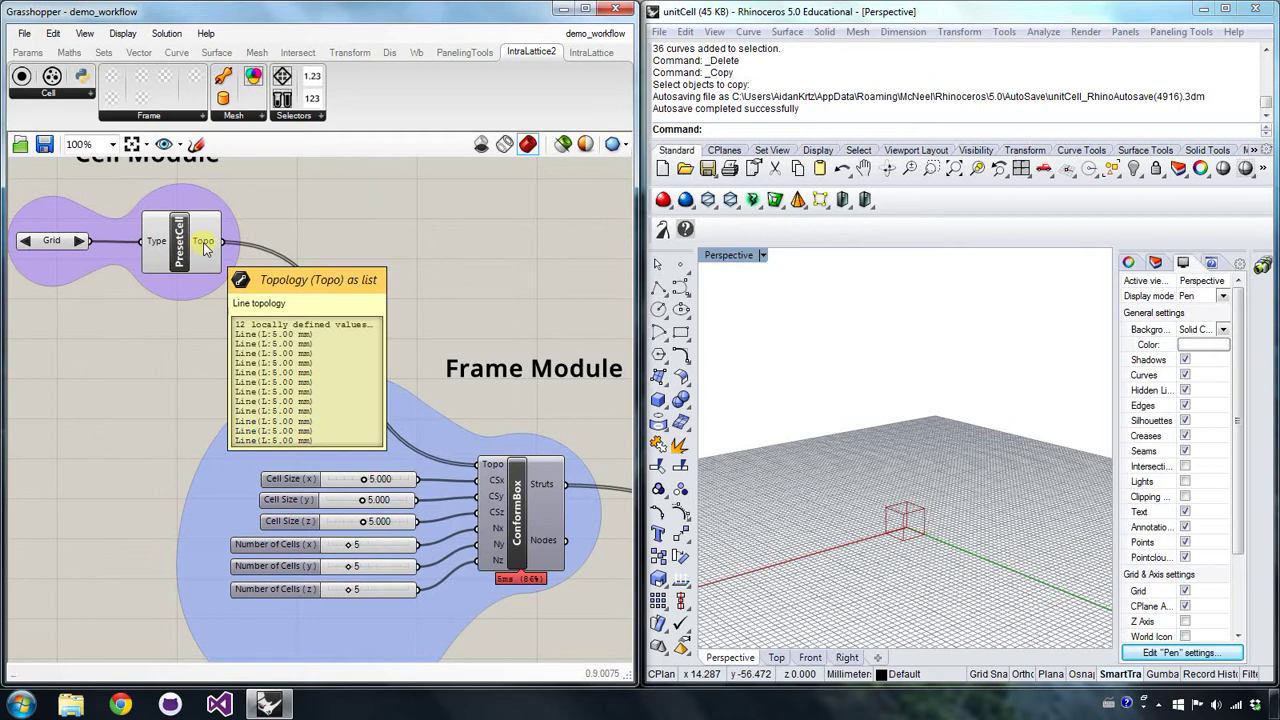
- Turn on the preview of the ConformBox component and increase its Number of Cells (x)
right_click_drag(489, 457, 365, 380)
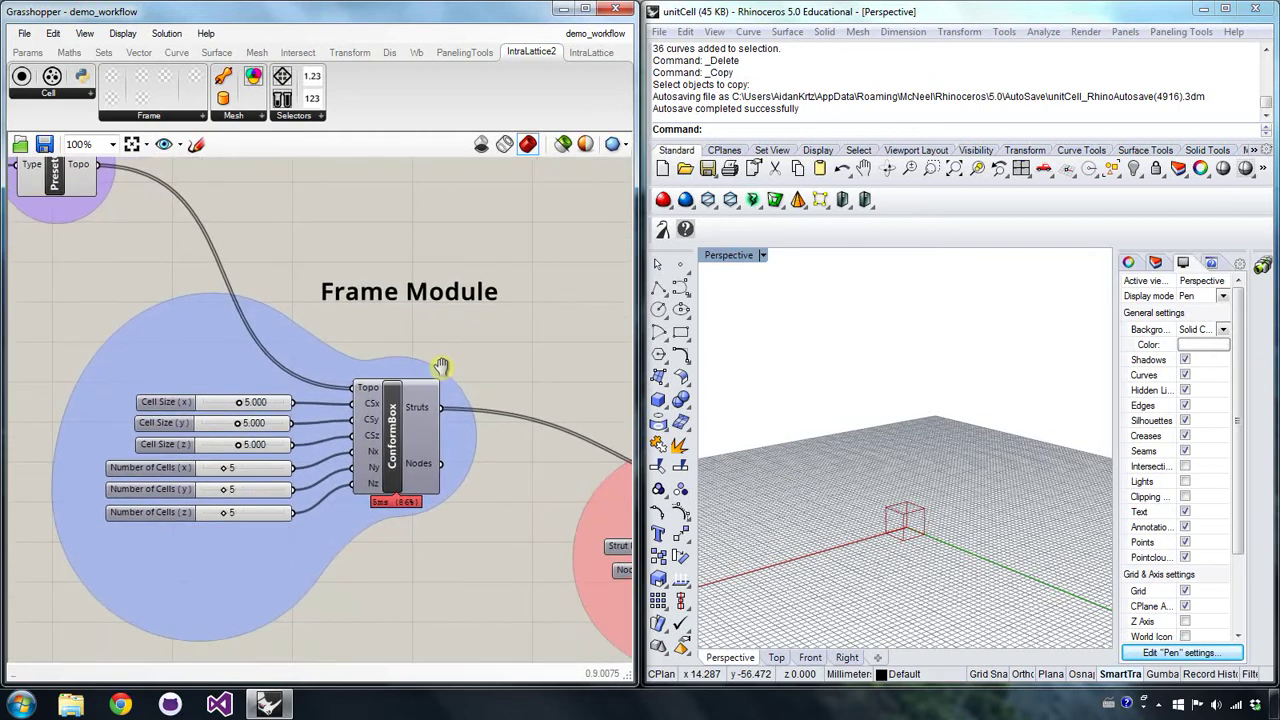
right_click(395, 432)
left_click(430, 457)
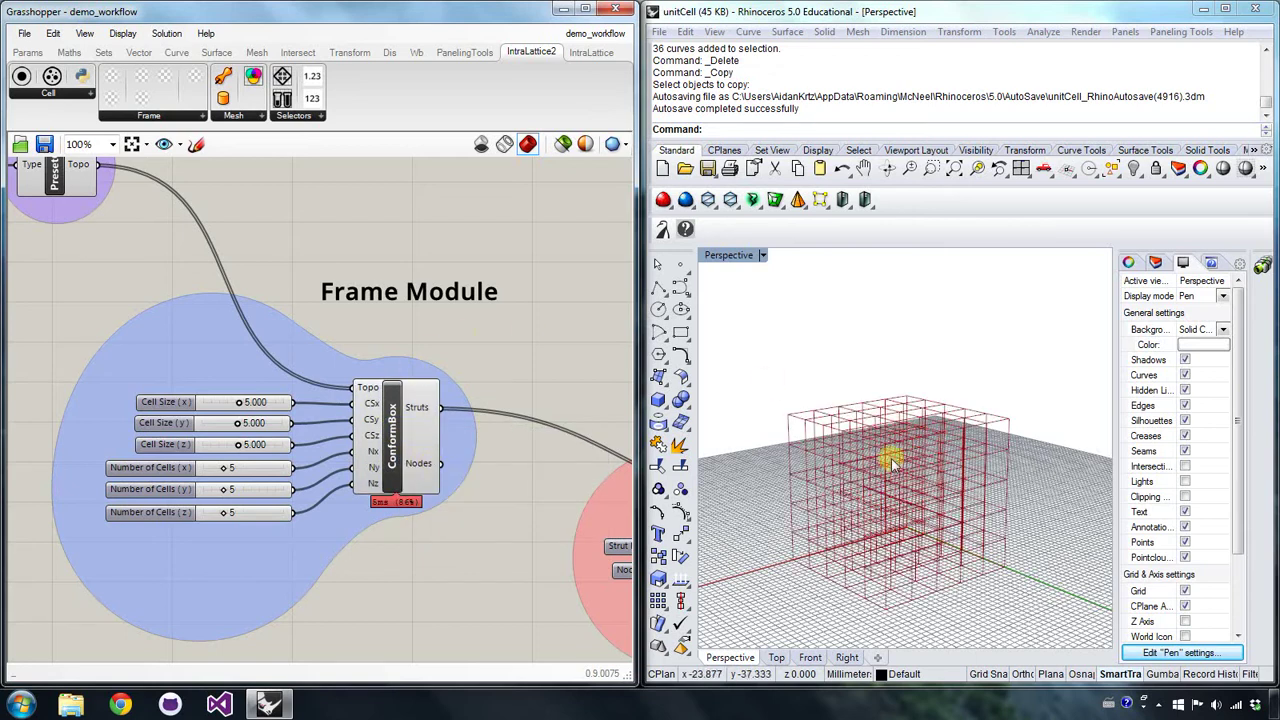
right_click_drag(893, 463, 930, 460)
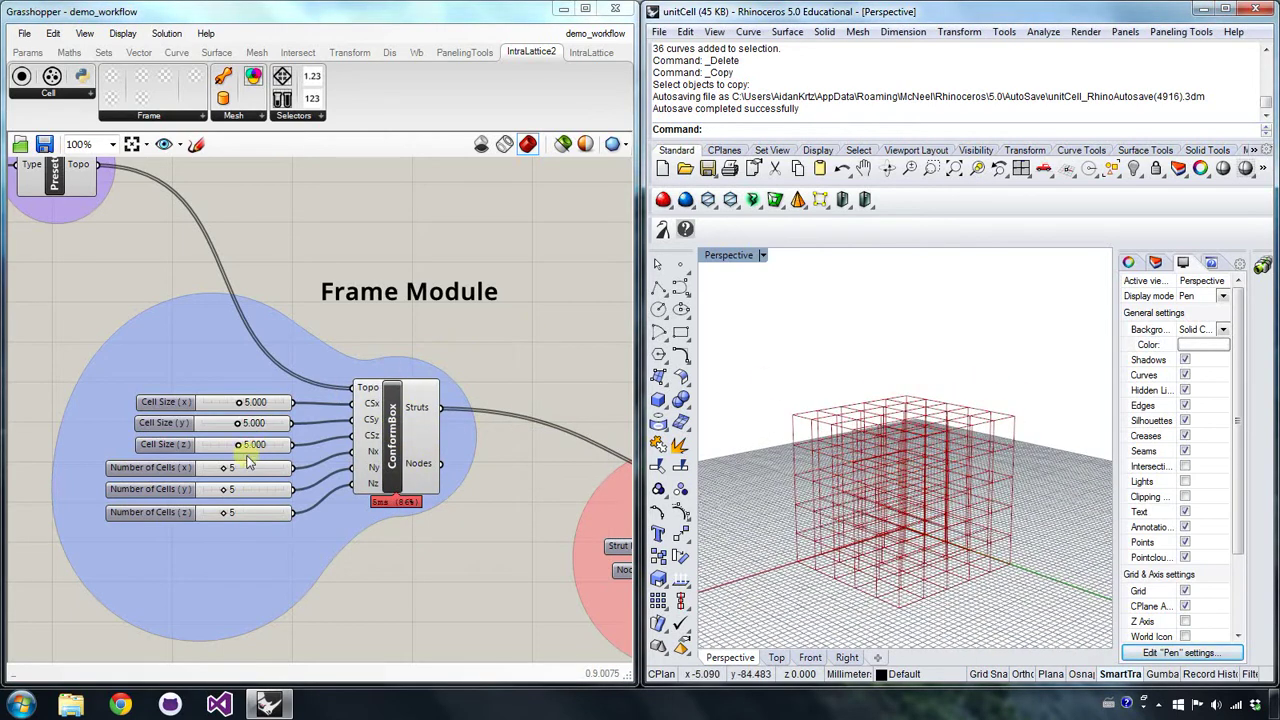
mouse_move(226, 467)
left_mouse_down()
mouse_move(286, 474)
mouse_move(229, 481)
left_mouse_up()
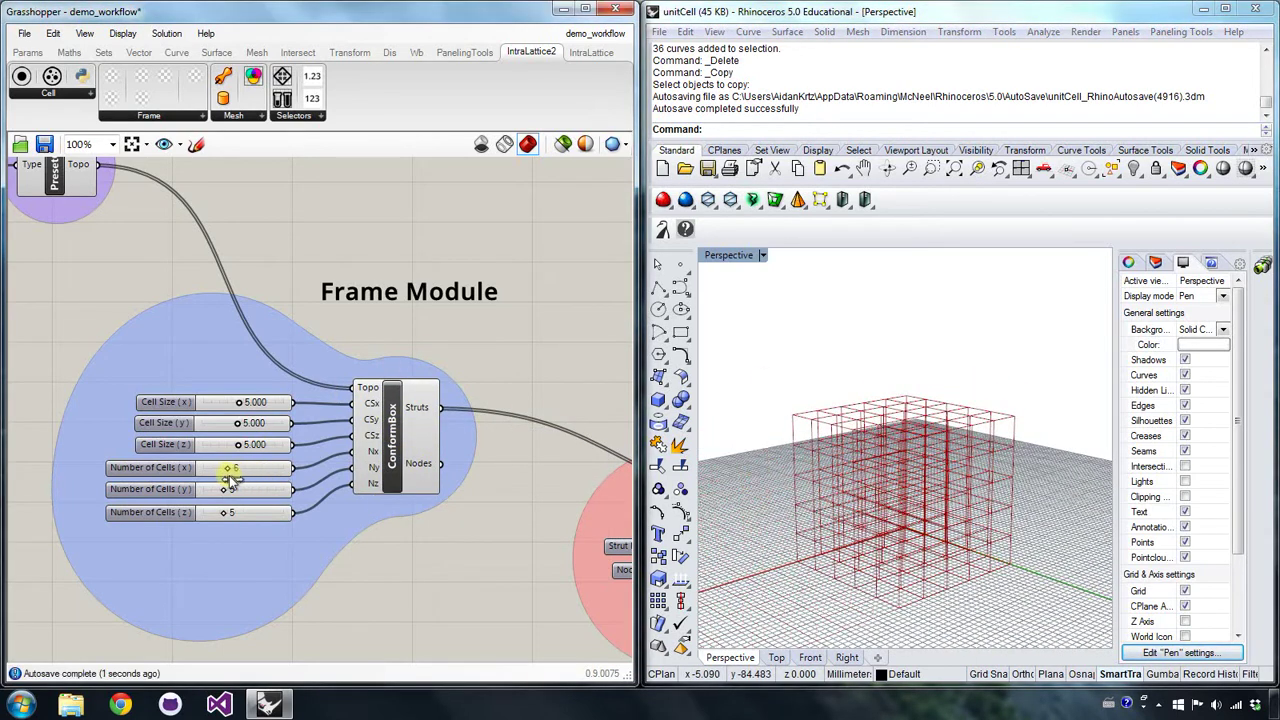
- Enable the Homogen component in the Mesh Module to generate the lattice mesh
right_click_drag(491, 500, 147, 424)
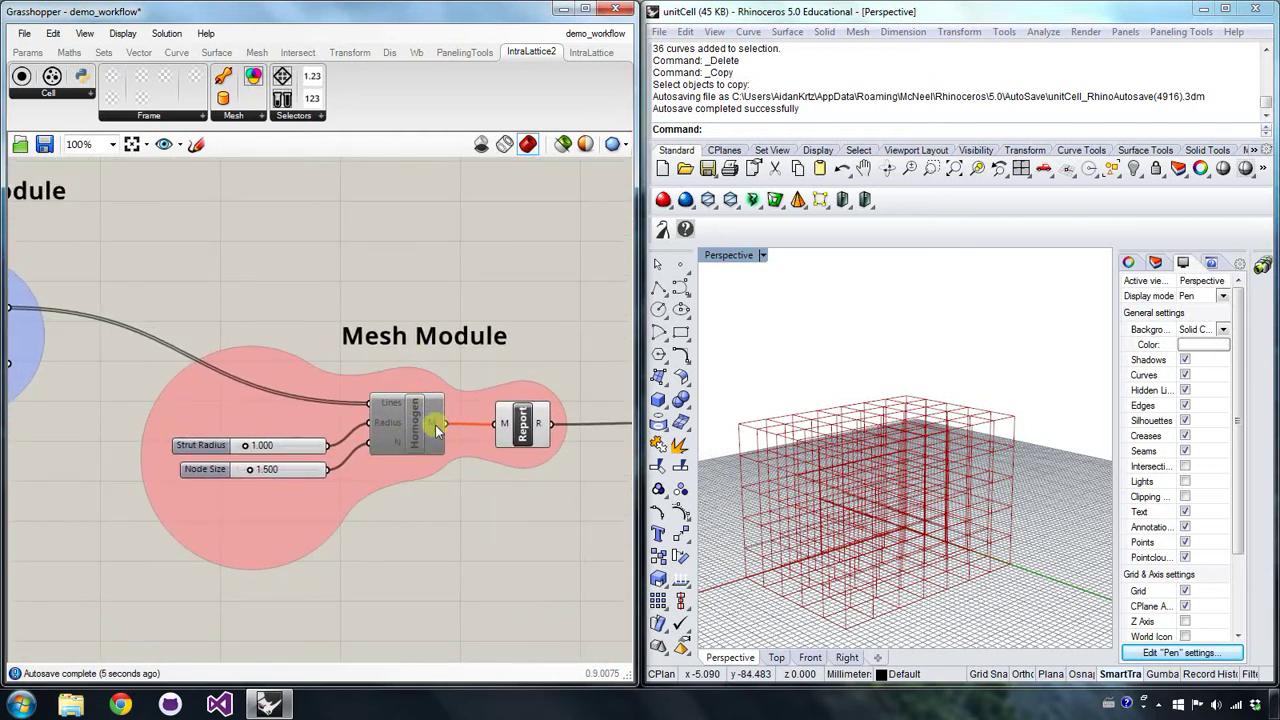
right_click_drag(837, 477, 786, 498)
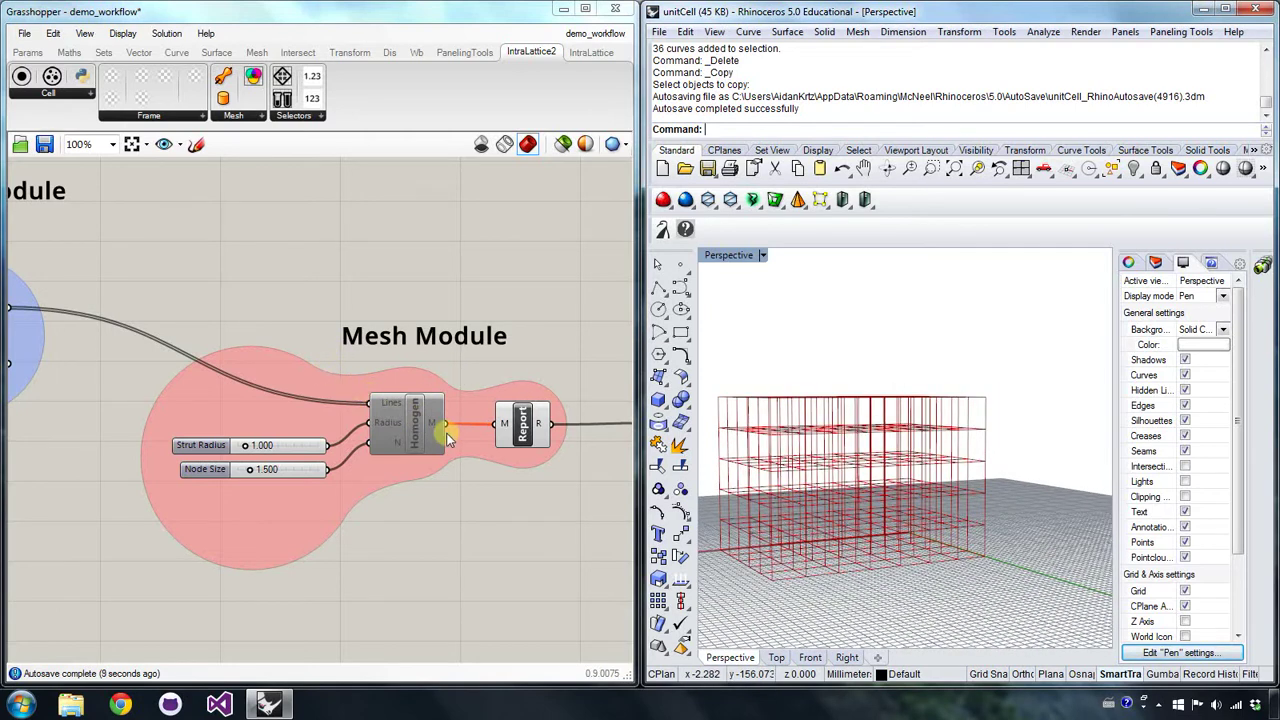
right_click(415, 418)
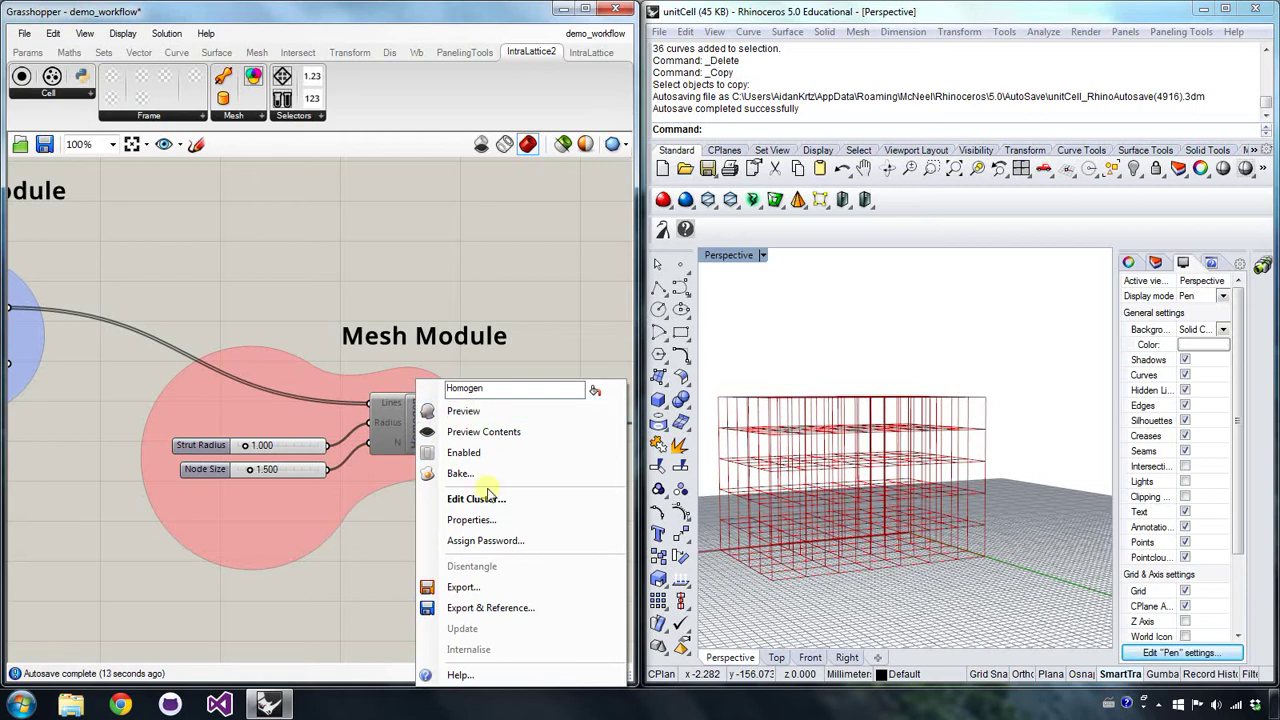
left_click(478, 452)
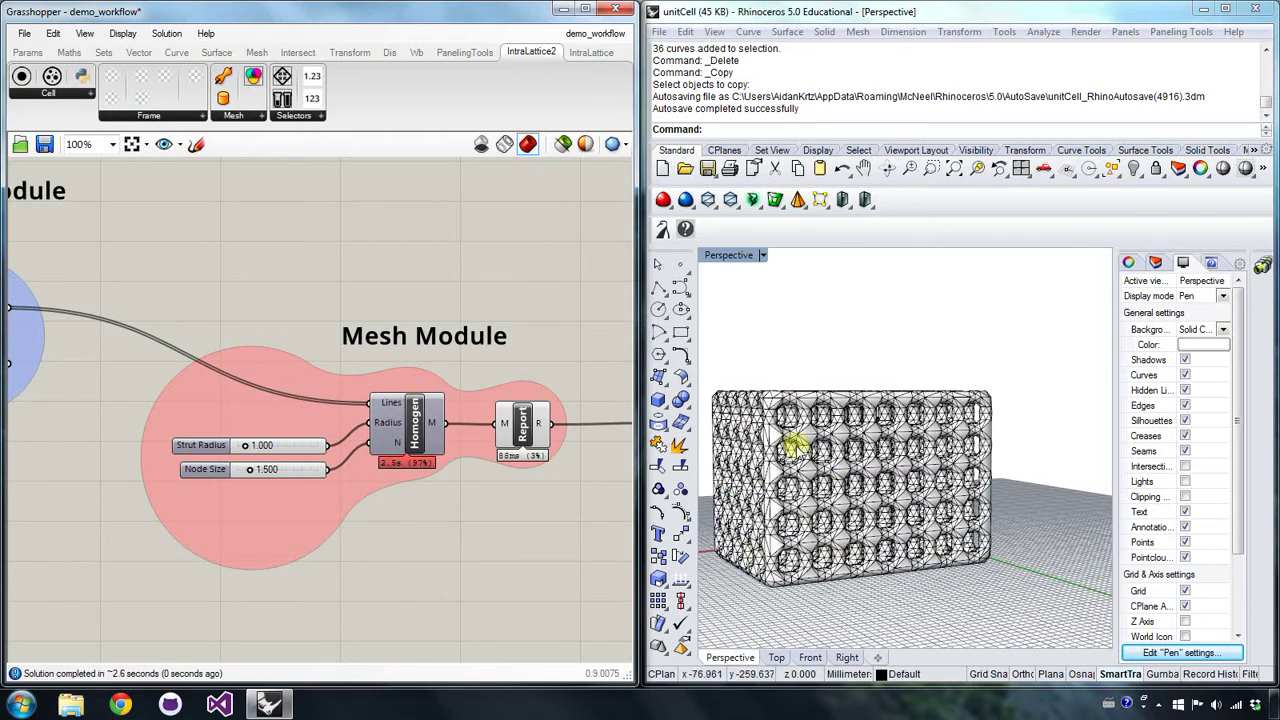
- Inspect the lattice mesh from close up and as a whole, and read the mesh report on naked and non-manifold edges
right_click_drag(794, 443, 885, 493)
scroll(944, 491, "up", 10)
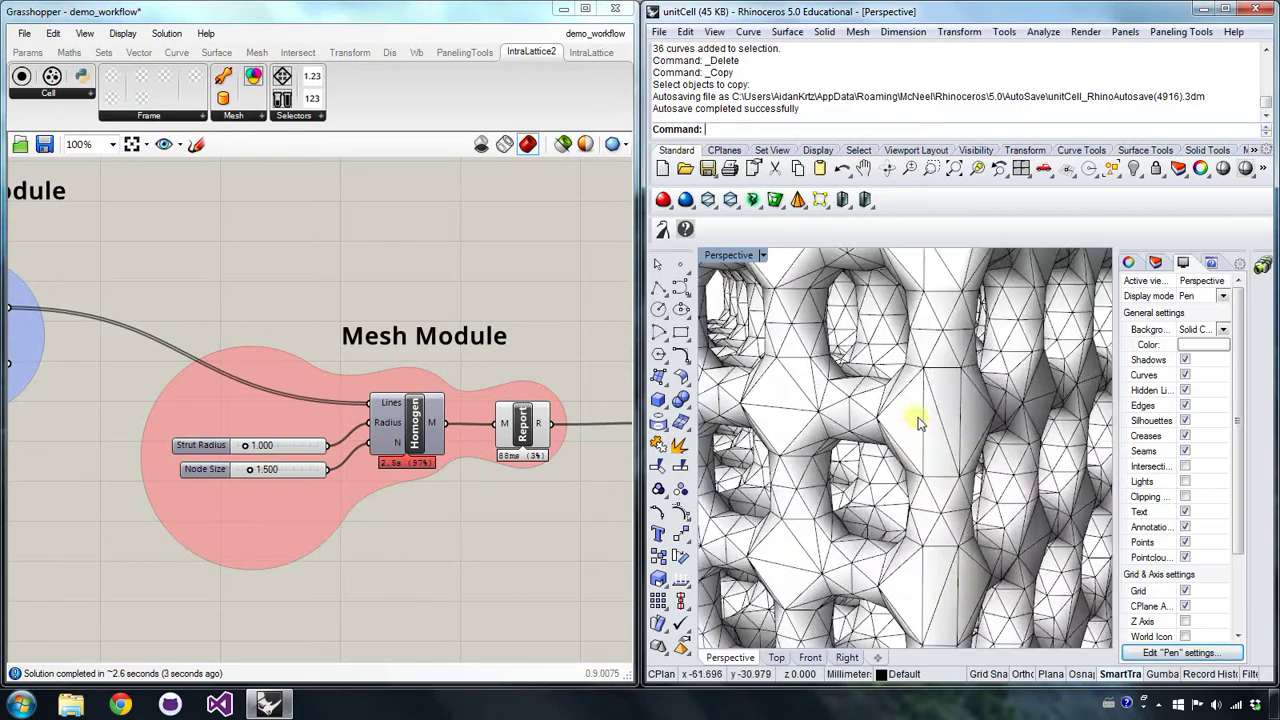
right_click_drag(920, 423, 954, 487)
scroll(908, 466, "down", 10)
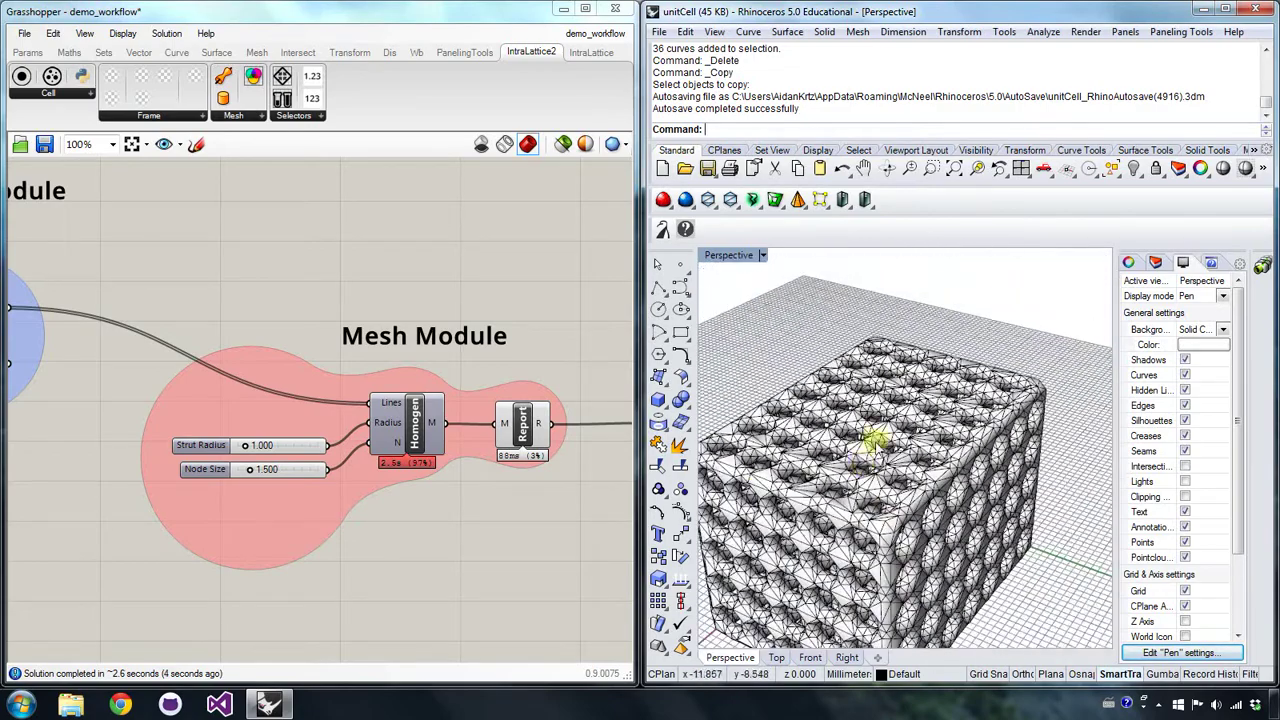
right_click_drag(619, 412, 269, 390)
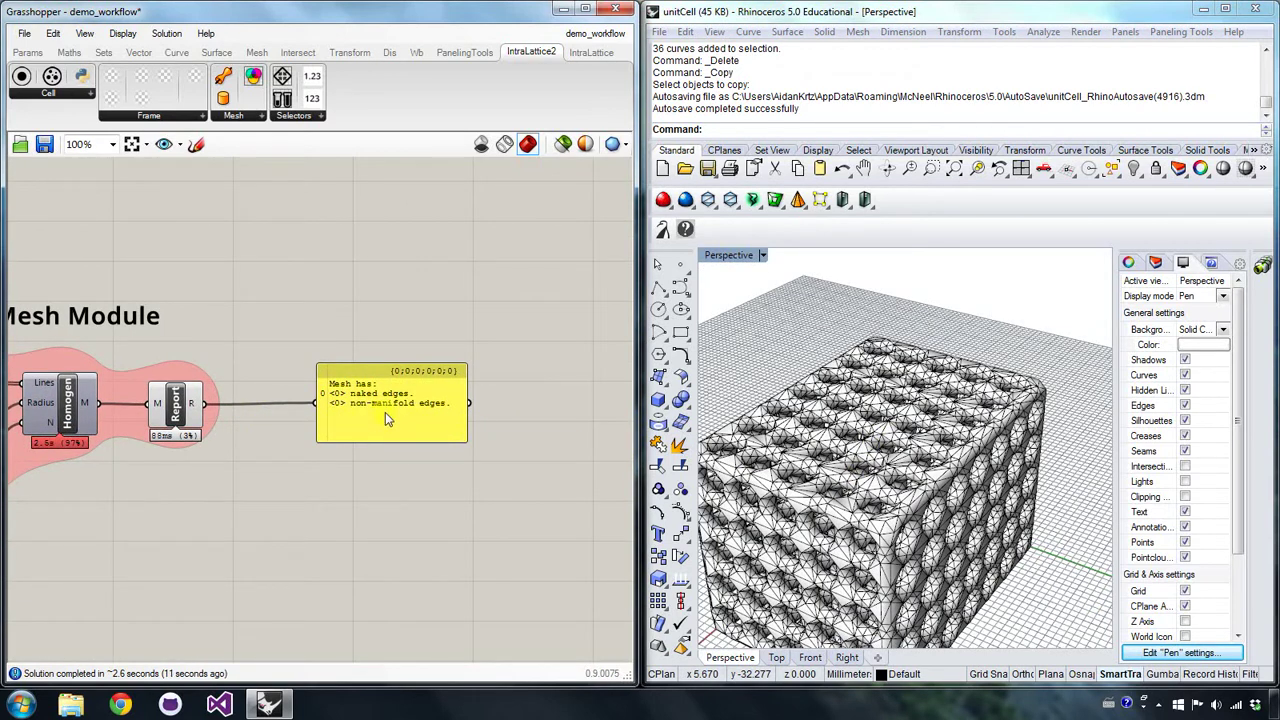
scroll(246, 312, "down", 6)
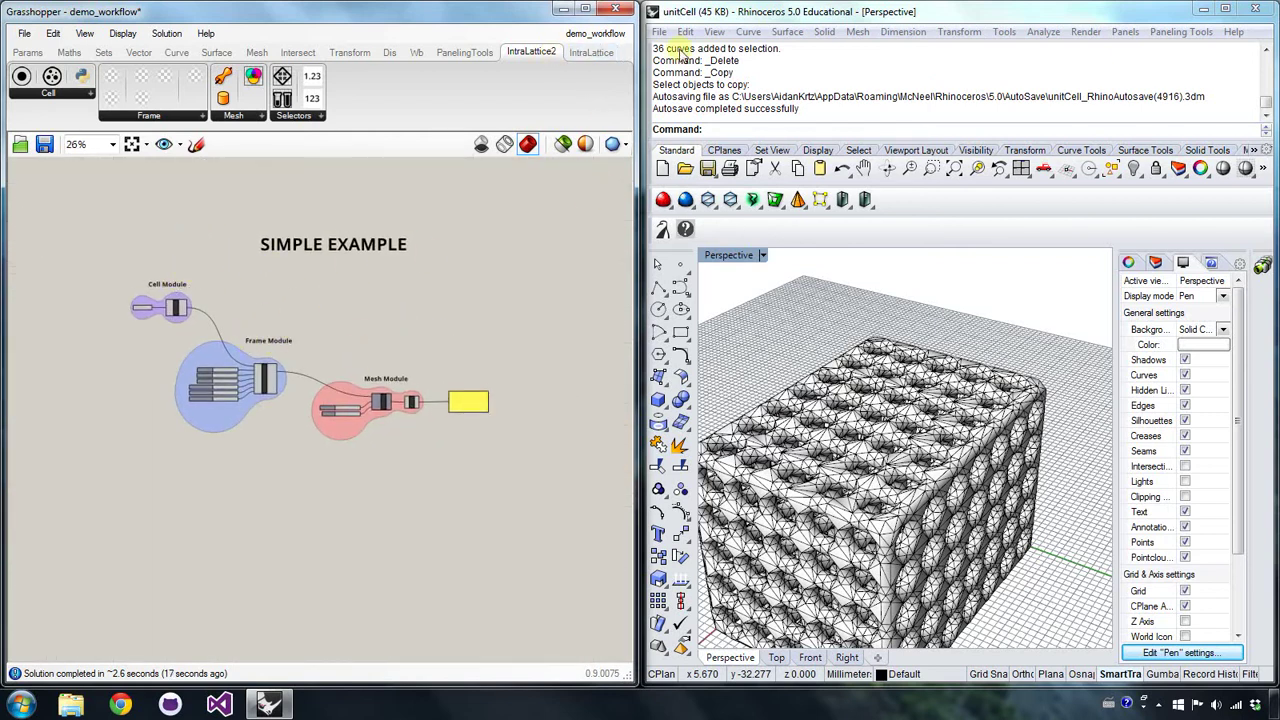
- Switch to the Rhino session with the demo_cell definition and turn on the preview of the OPTION 1 PresetCell component
left_click(1158, 705)
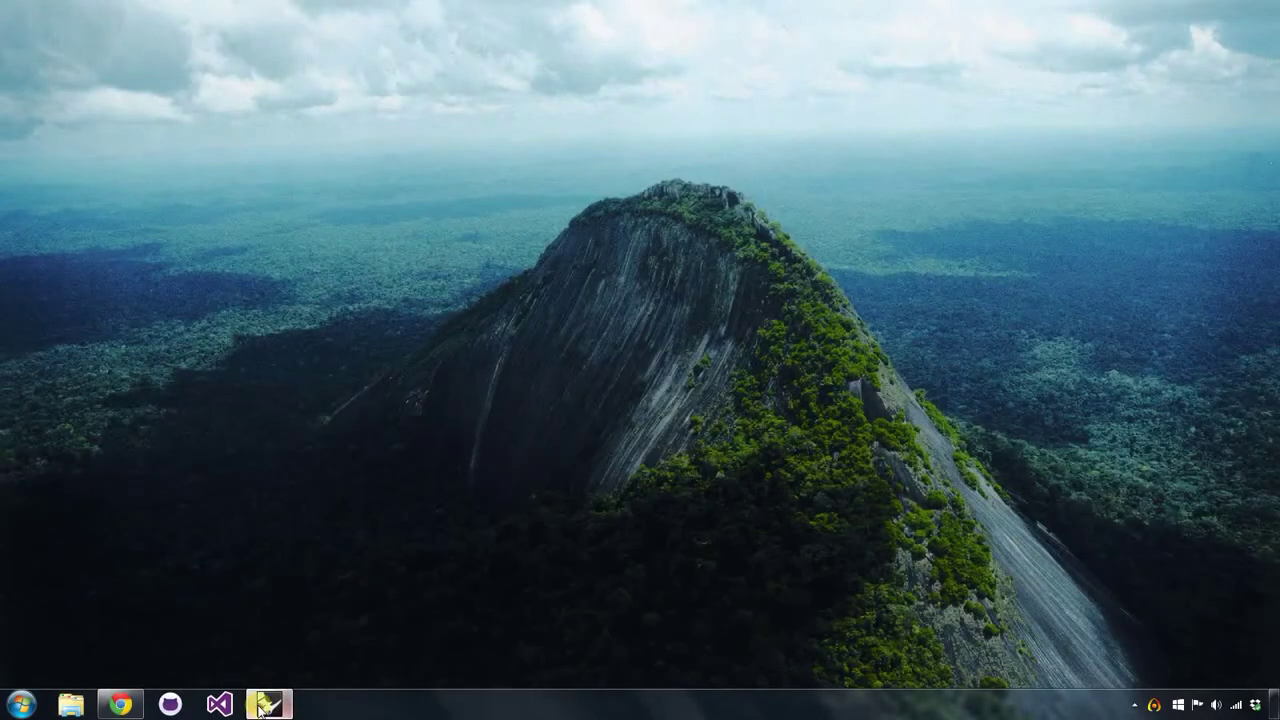
left_click(262, 706)
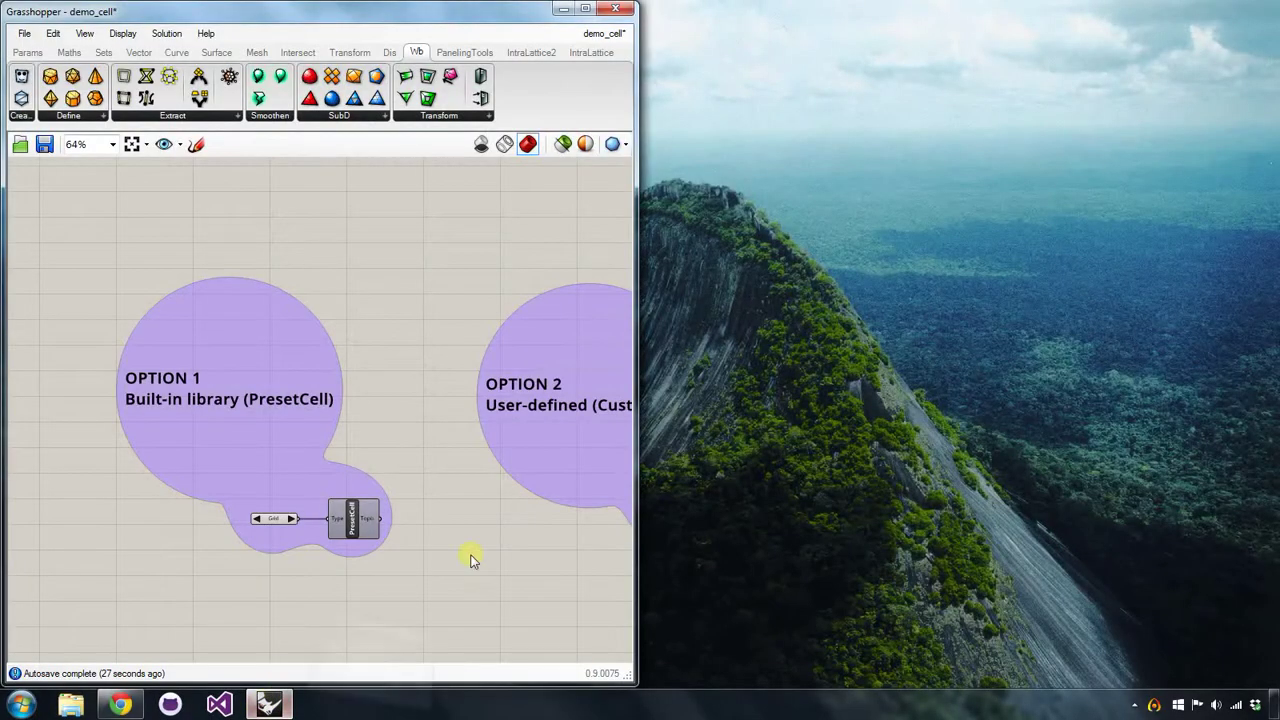
scroll(409, 351, "up", 3)
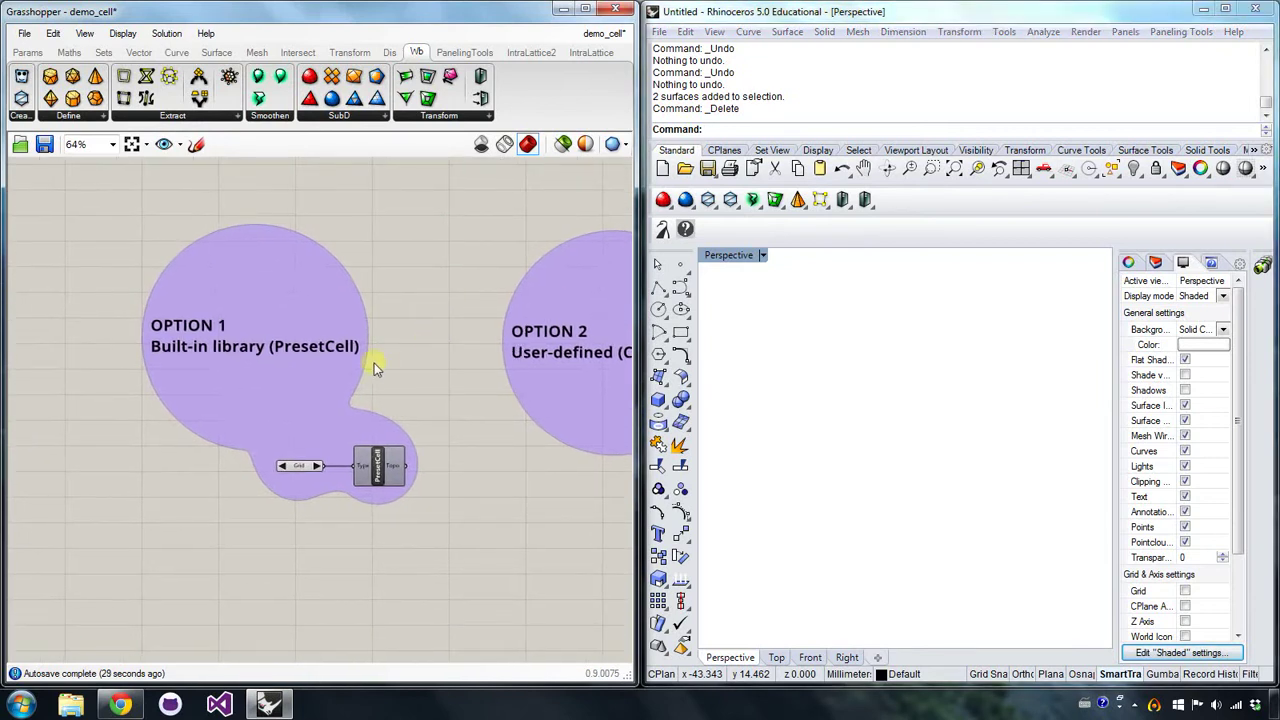
right_click_drag(298, 331, 385, 365)
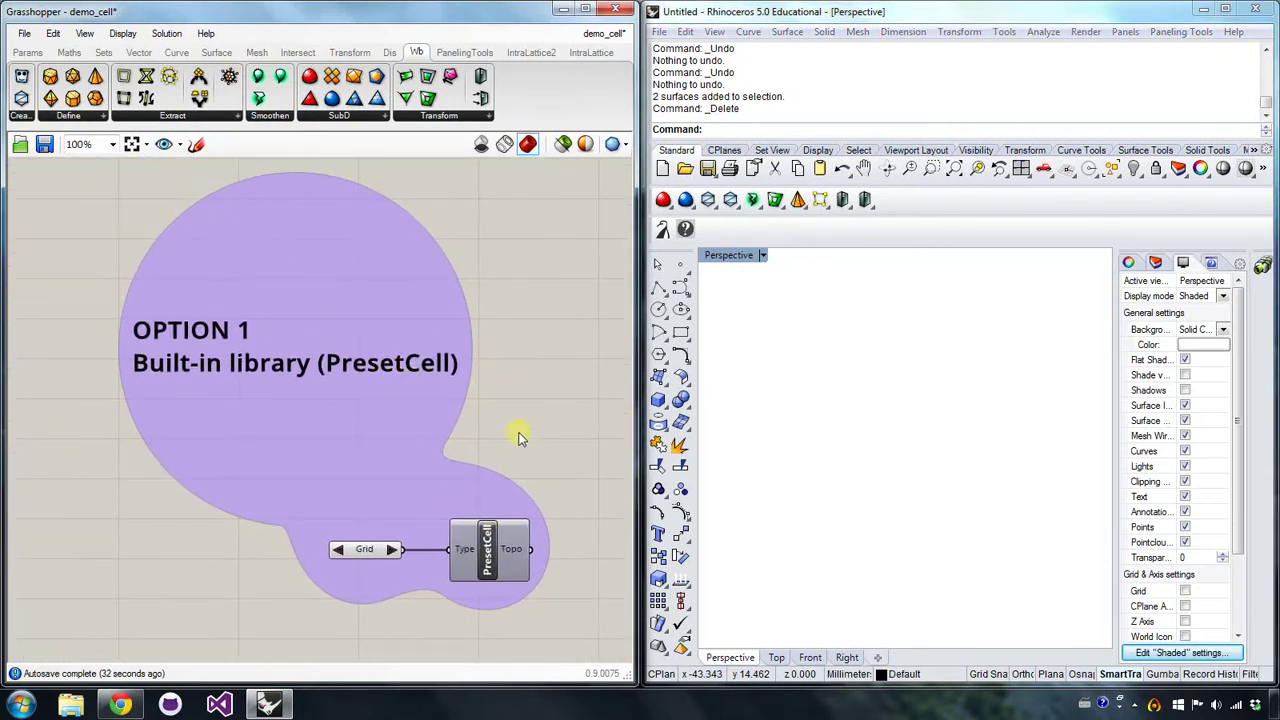
right_click(485, 543)
left_click(531, 577)
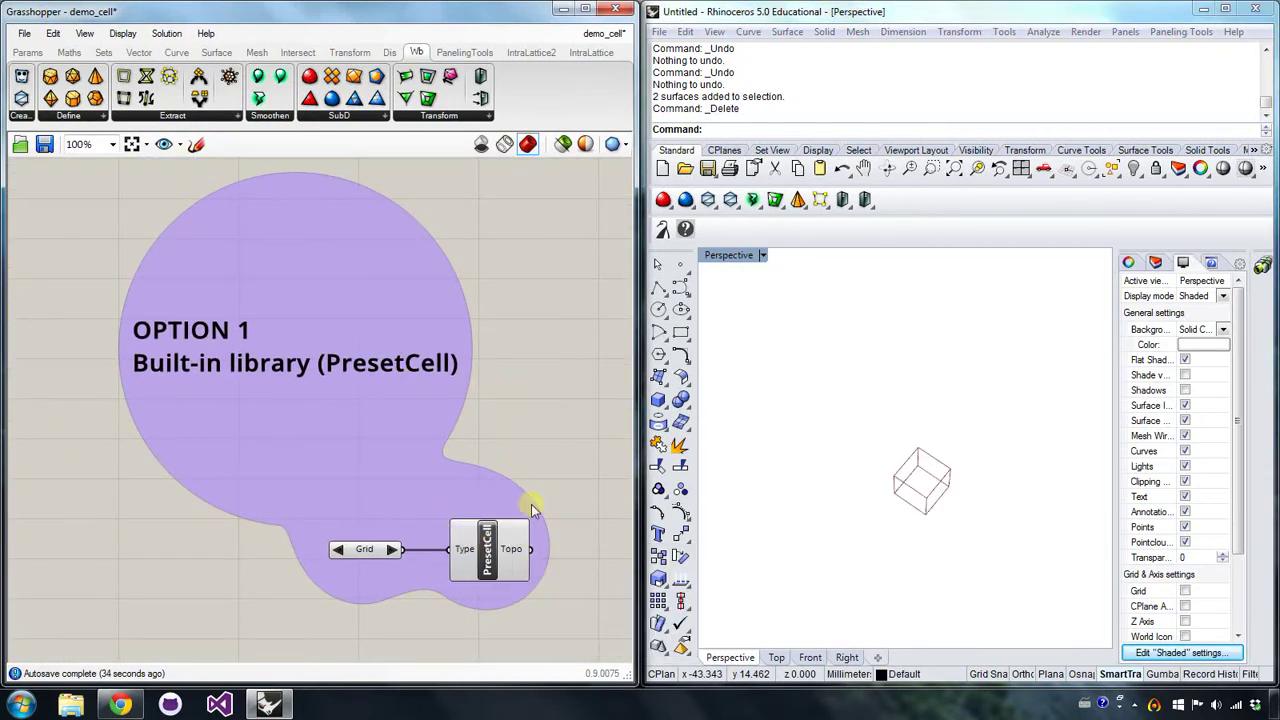
right_click_drag(826, 509, 870, 434)
- Cycle the PresetCell type through other built-in cells such as Cross, and return it to Grid
left_click(392, 550)
left_click(392, 550)
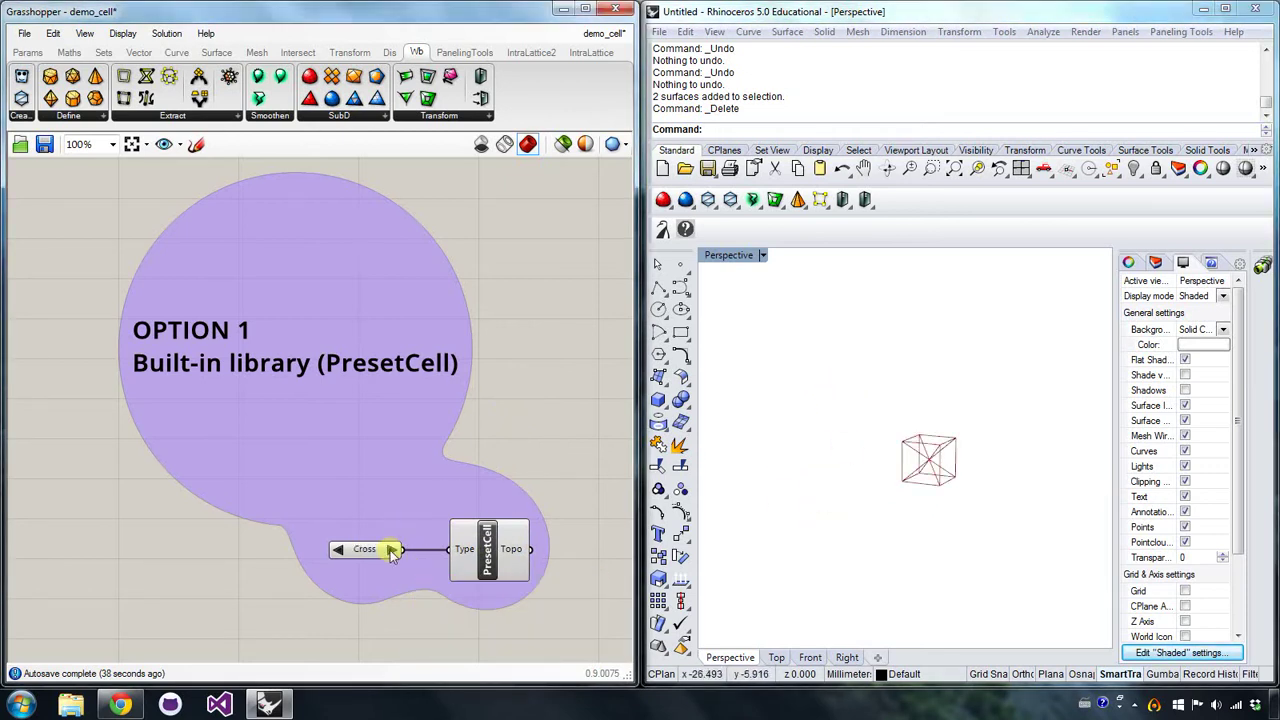
left_click(392, 550)
left_click(392, 550)
left_click(340, 552)
left_click(340, 552)
left_click(340, 552)
left_click(340, 552)
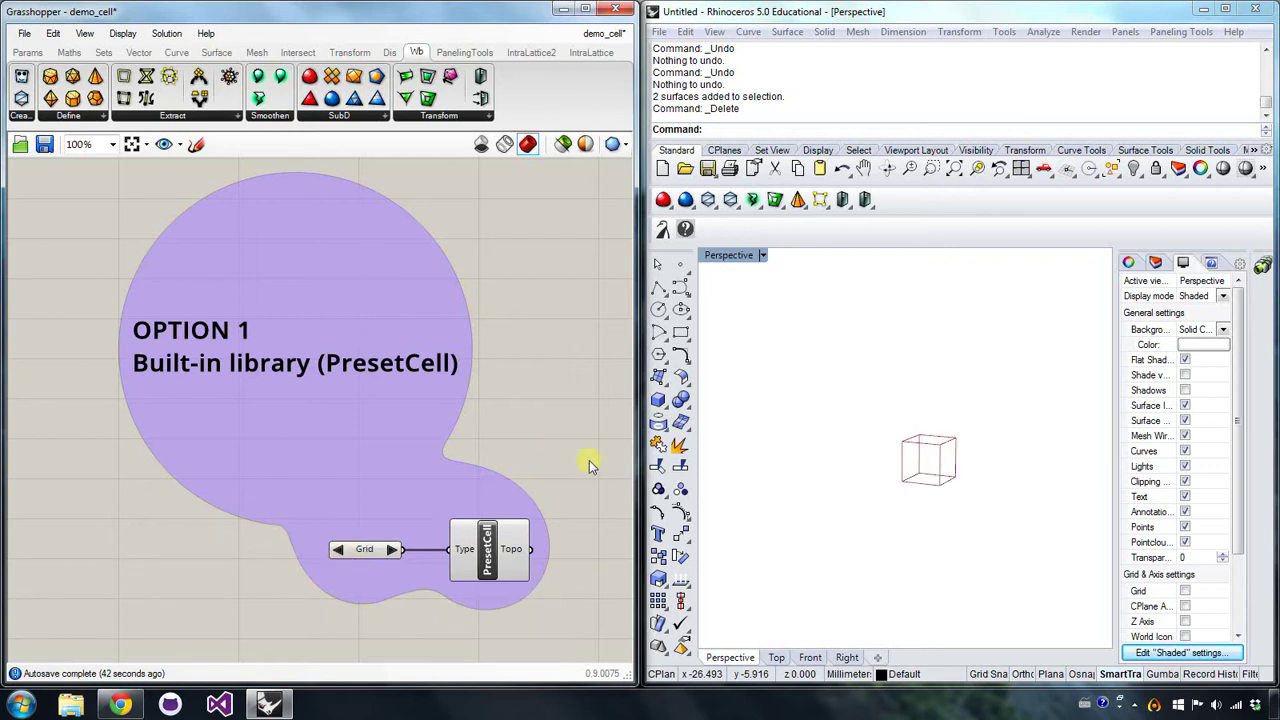
- Turn off the preview of the PresetCell component in the OPTION 1 group
right_click_drag(590, 465, 414, 446)
right_click(308, 530)
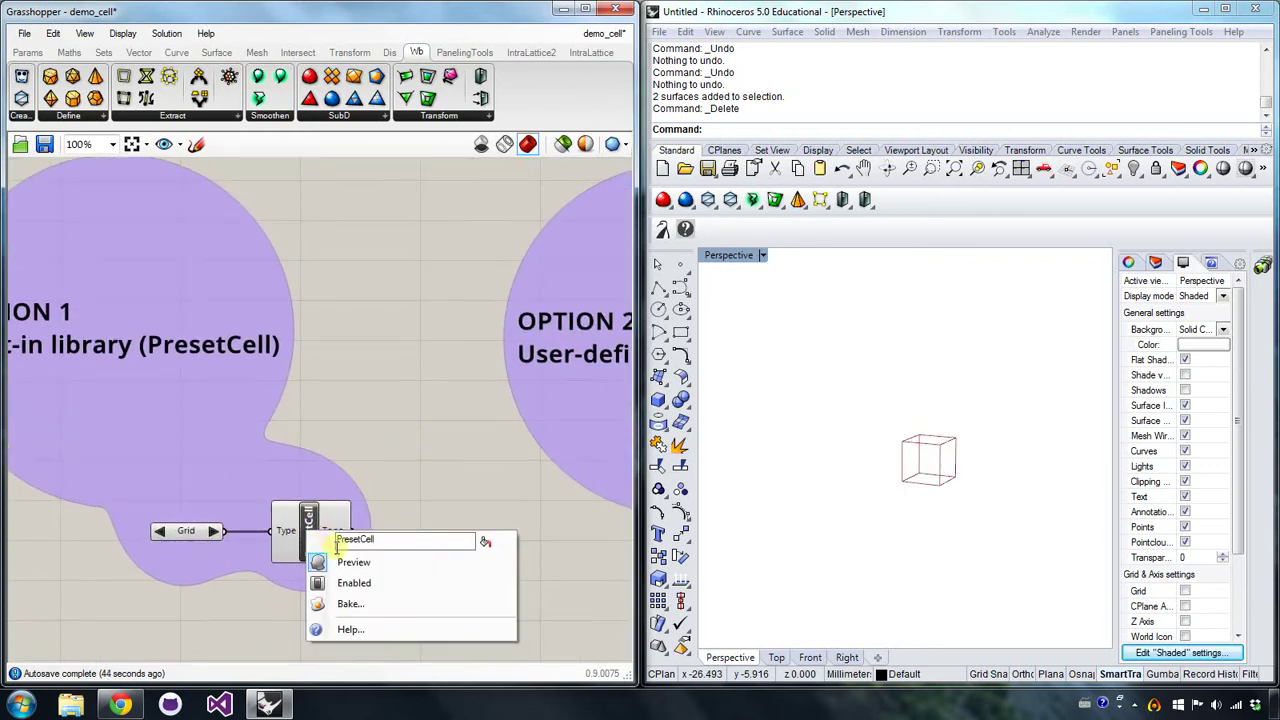
left_click(350, 562)
- Open the unitCell model from the DEMO folder in Rhino, with the file type set to Rhino 3D Models (*.3dm)
right_click_drag(494, 466, 271, 417)
scroll(247, 421, "down", 1)
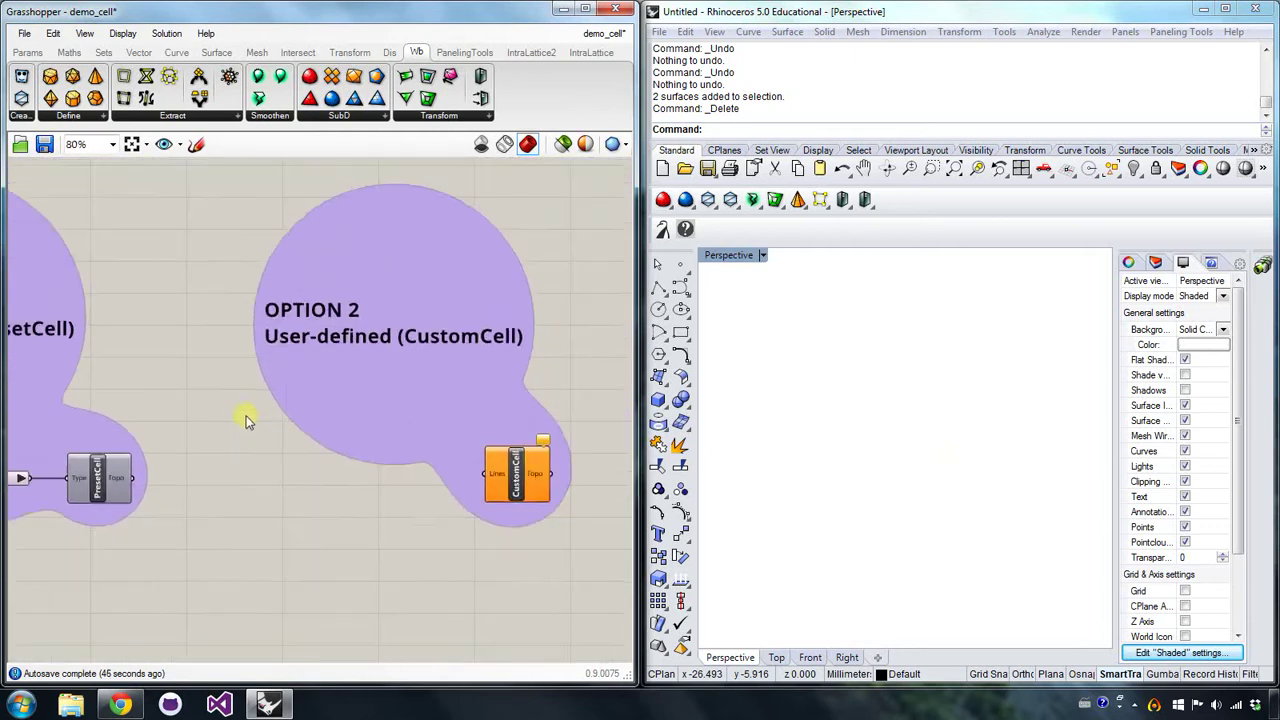
scroll(247, 421, "down", 1)
right_click_drag(449, 380, 426, 411)
scroll(407, 443, "up", 2)
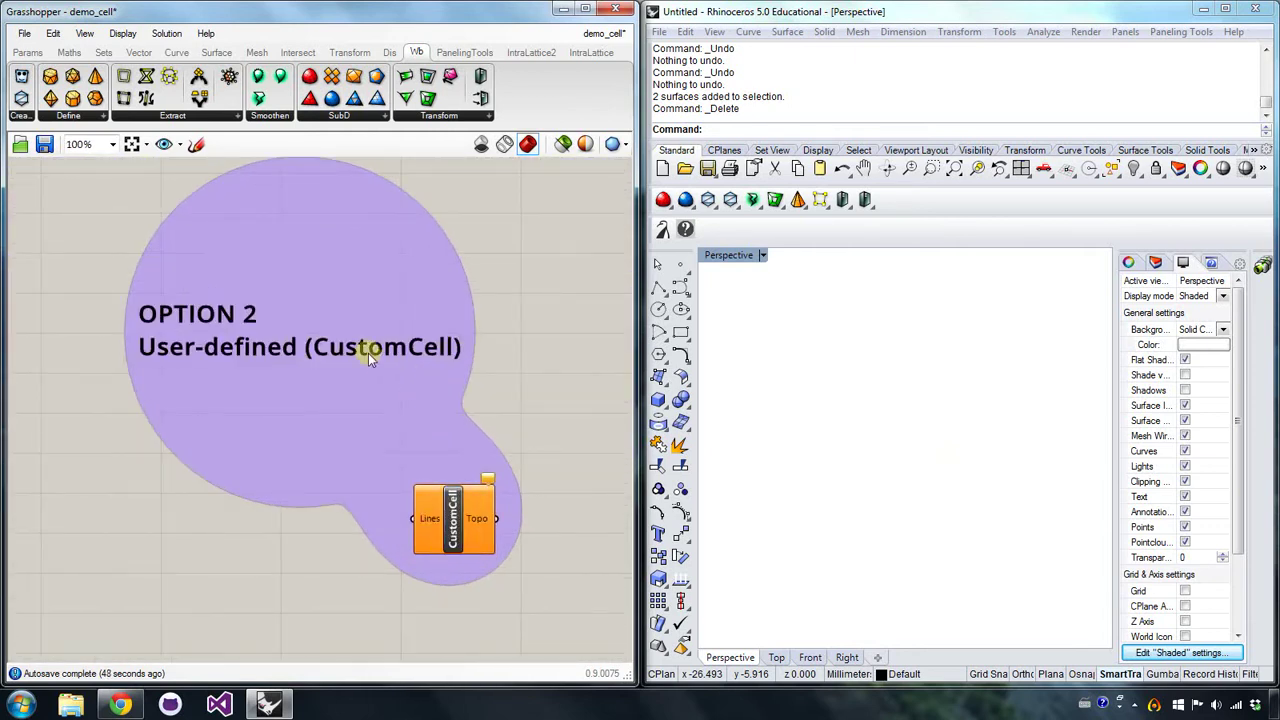
mouse_move(368, 353)
right_mouse_down()
mouse_move(380, 337)
mouse_move(368, 345)
right_mouse_up()
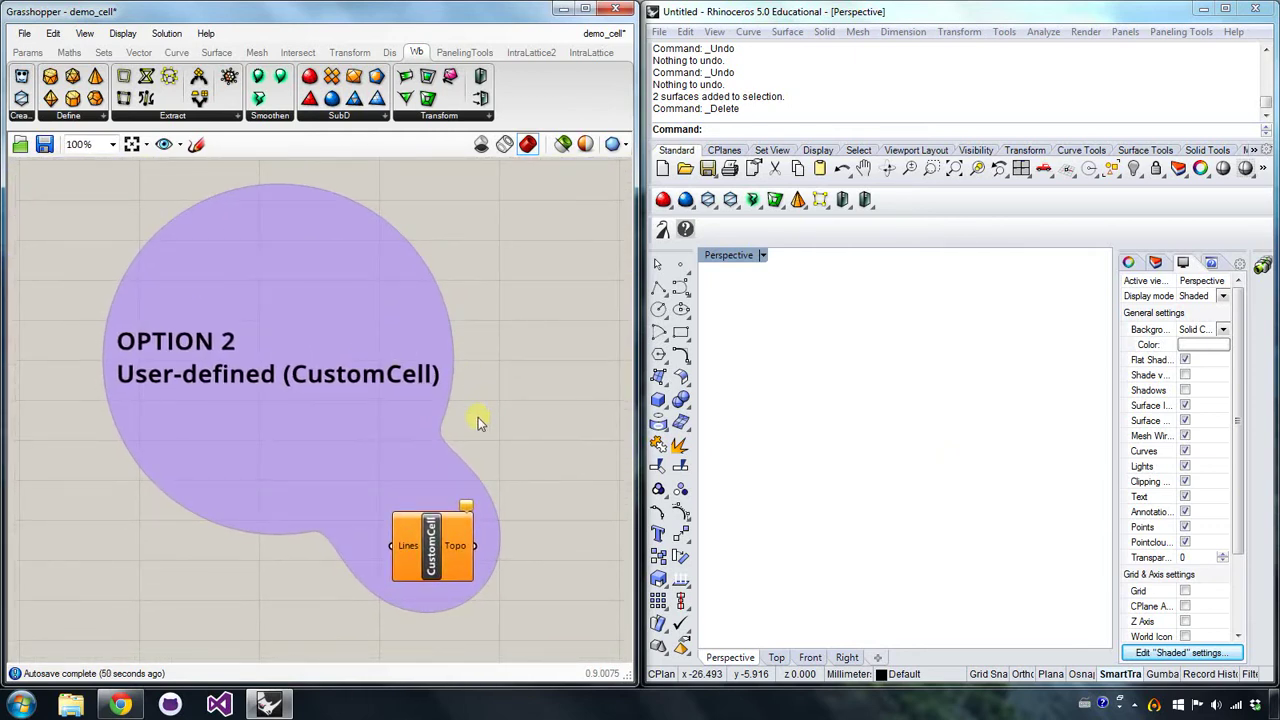
left_click(660, 32)
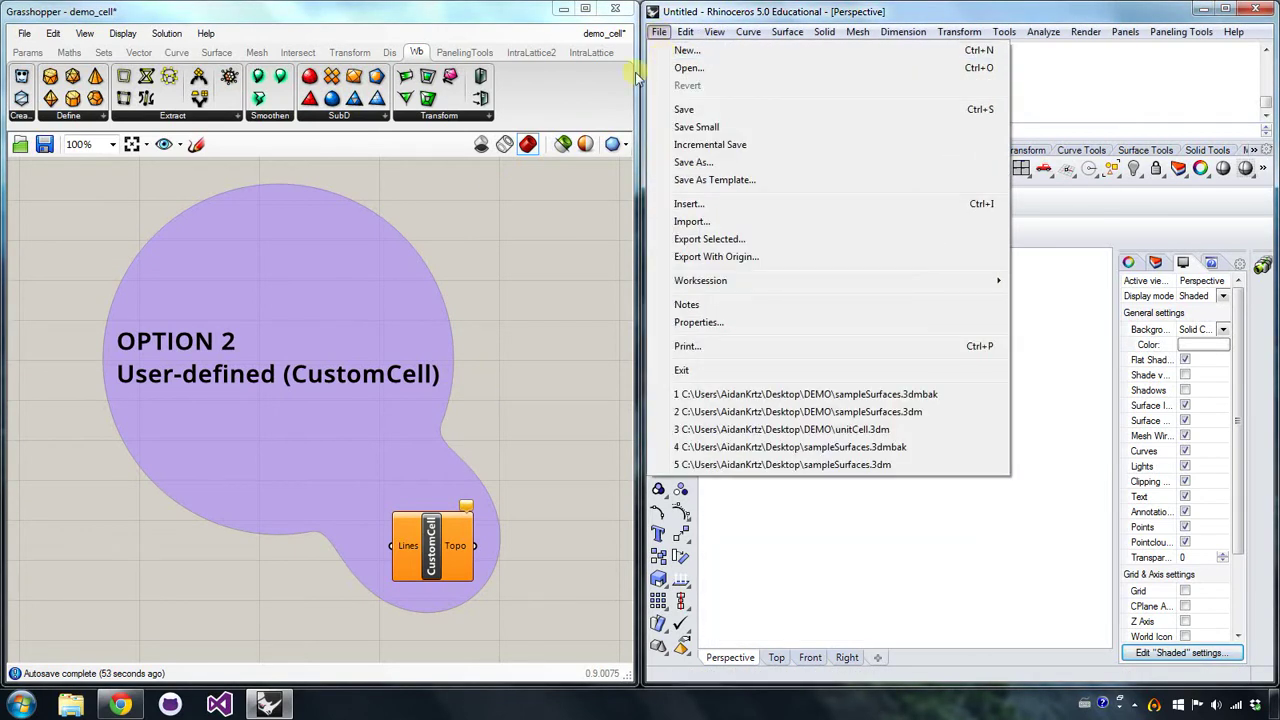
left_click(689, 67)
left_click(970, 388)
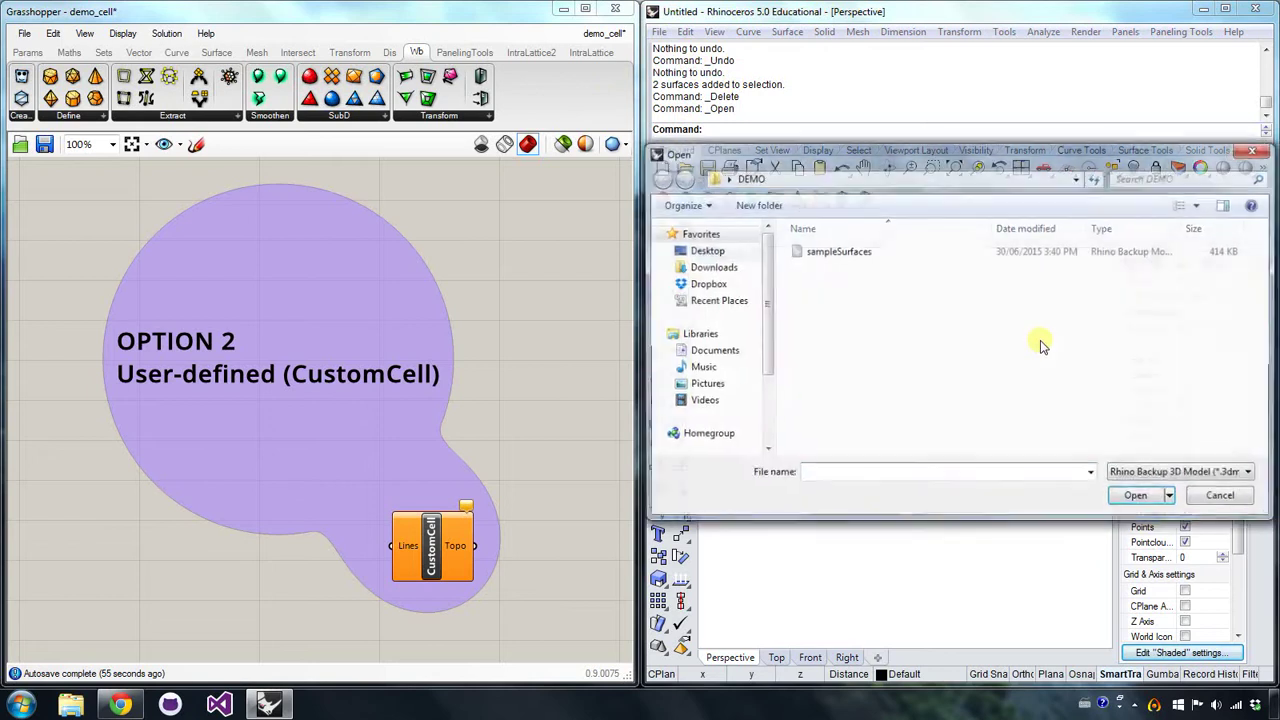
left_click(1215, 472)
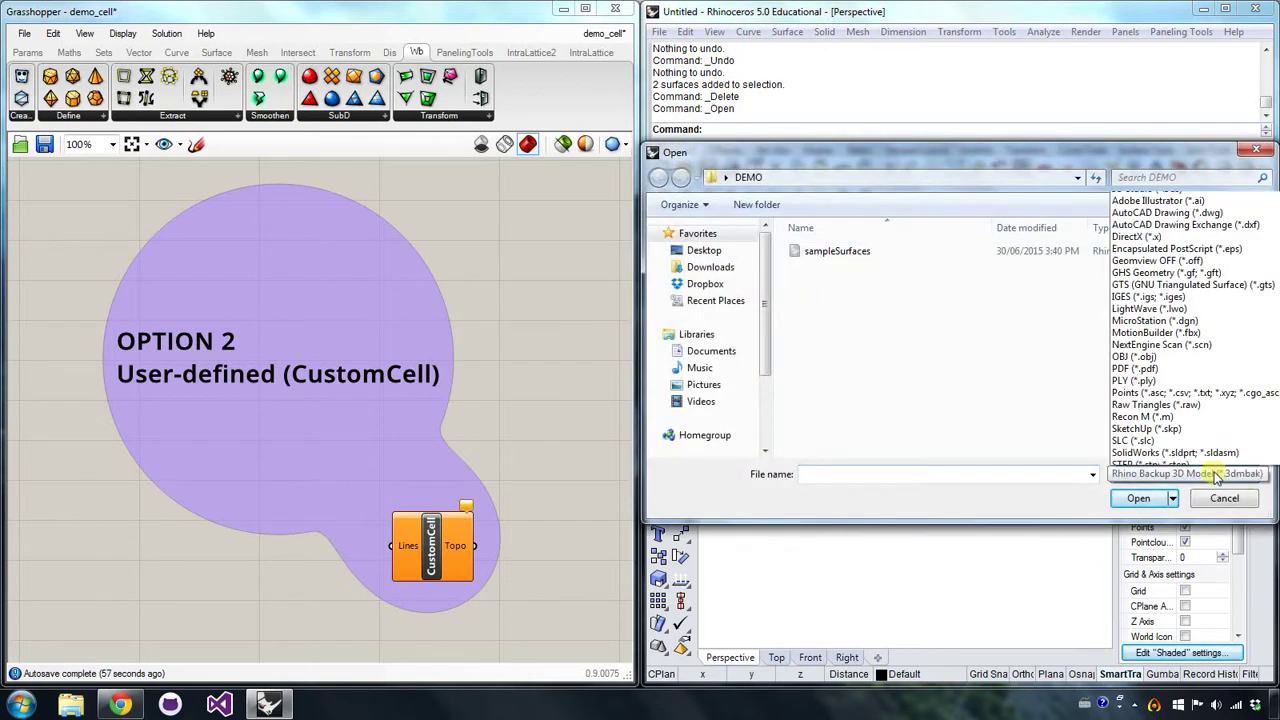
left_click(1157, 124)
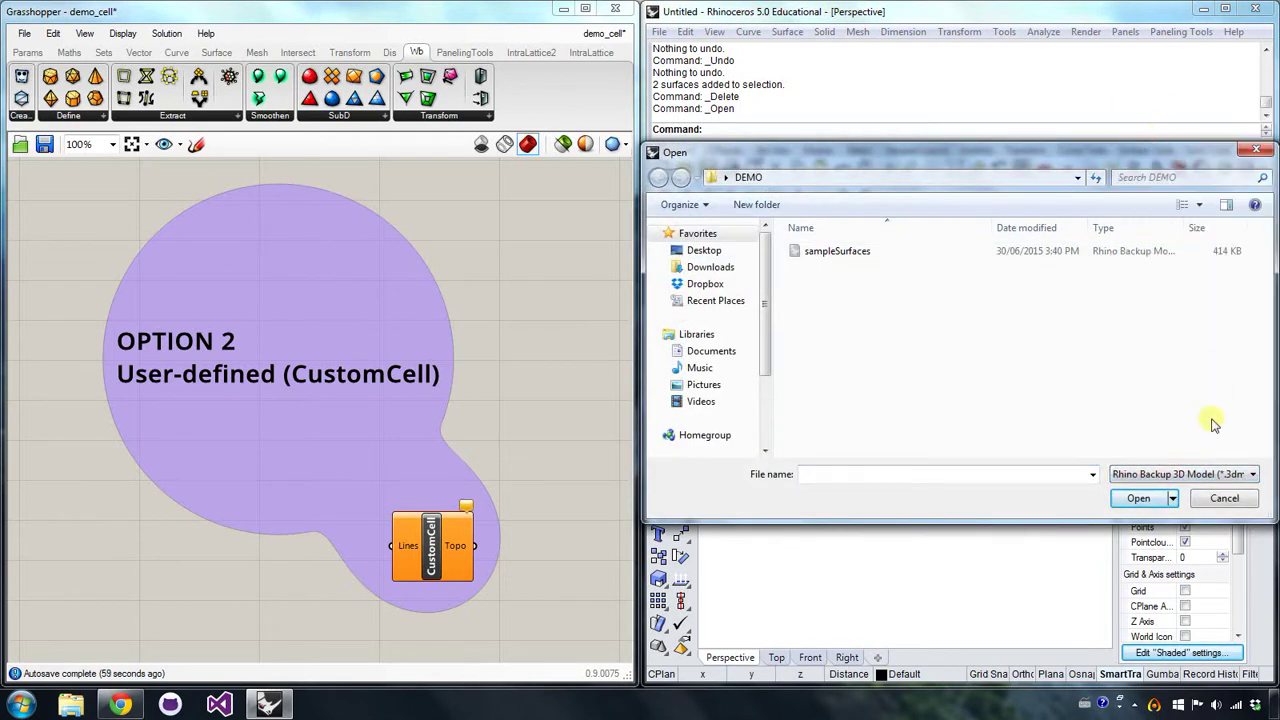
left_click(1215, 474)
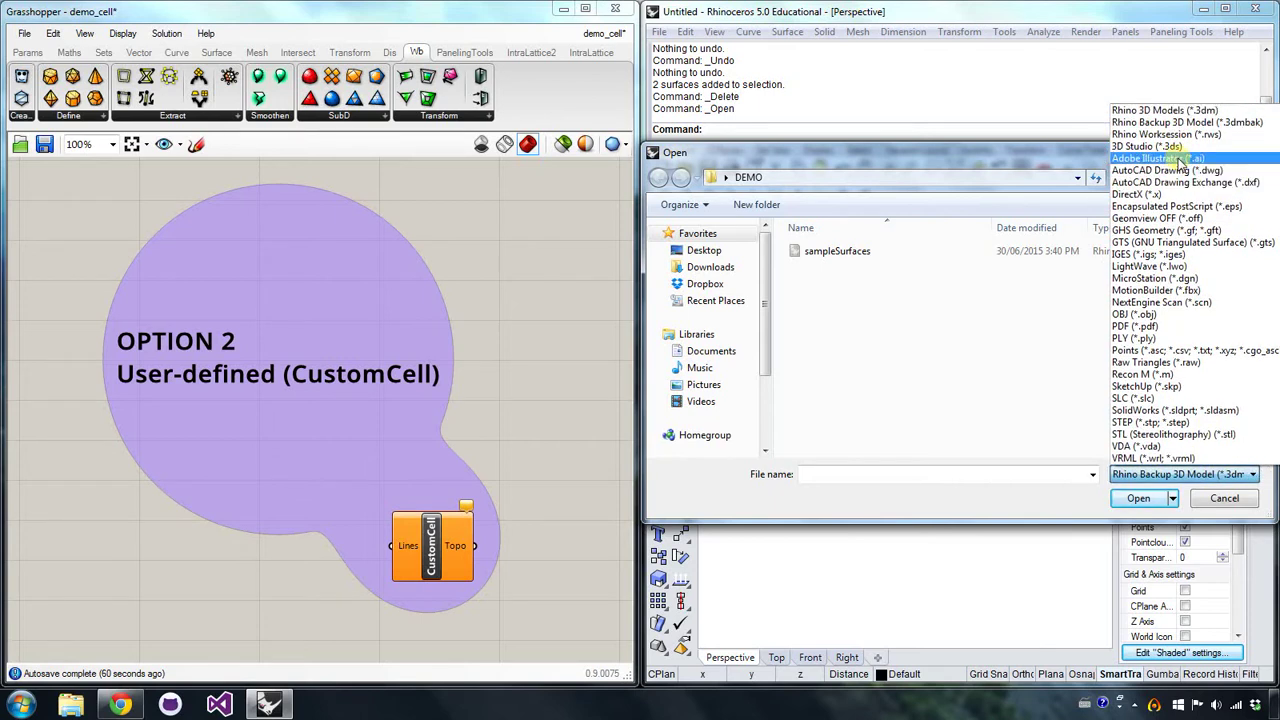
left_click(1165, 110)
double_click(857, 268)
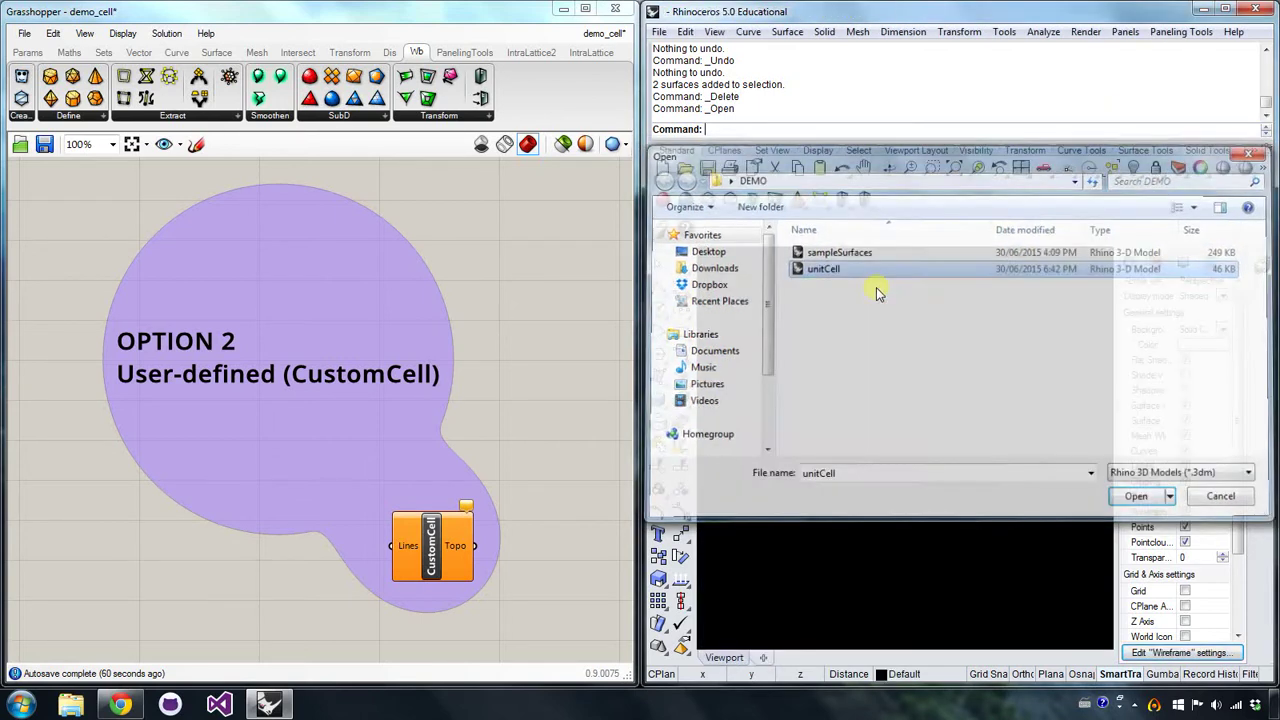
- Select all the unit cell curves in the viewport and assign them as multiple curves to the CustomCell Lines input
right_click_drag(892, 428, 940, 435)
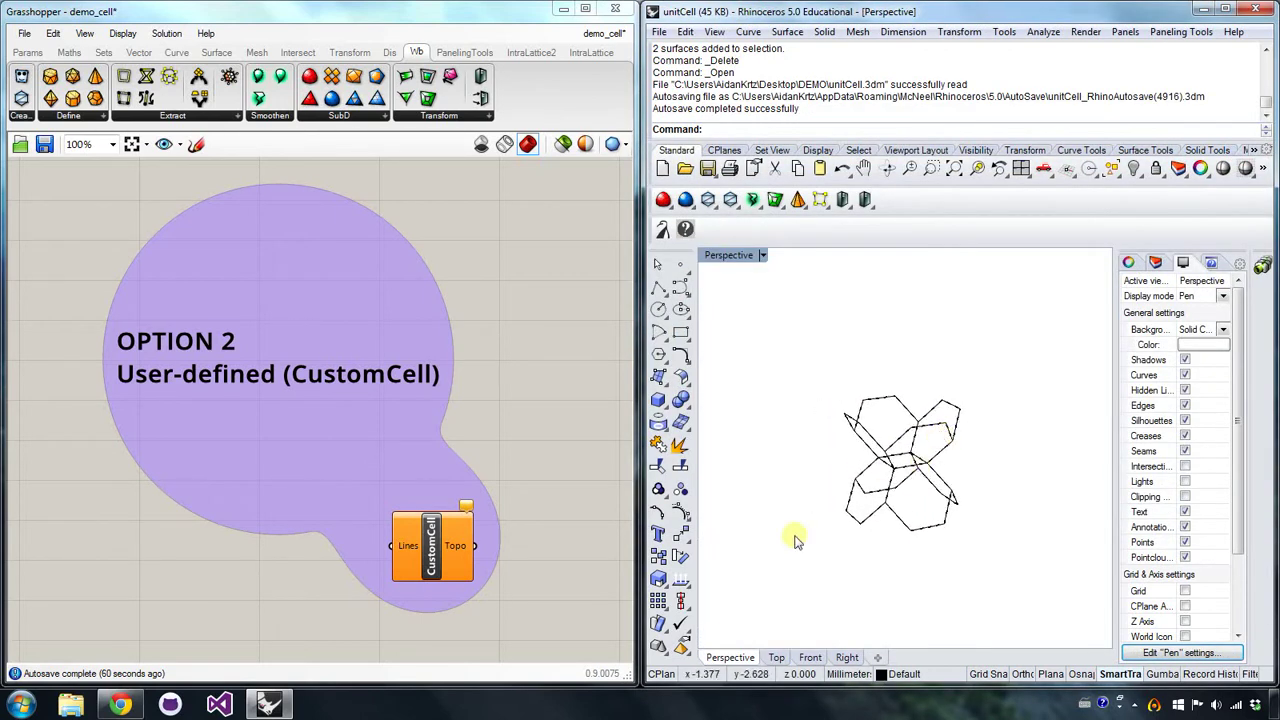
left_click_drag(778, 565, 1013, 357)
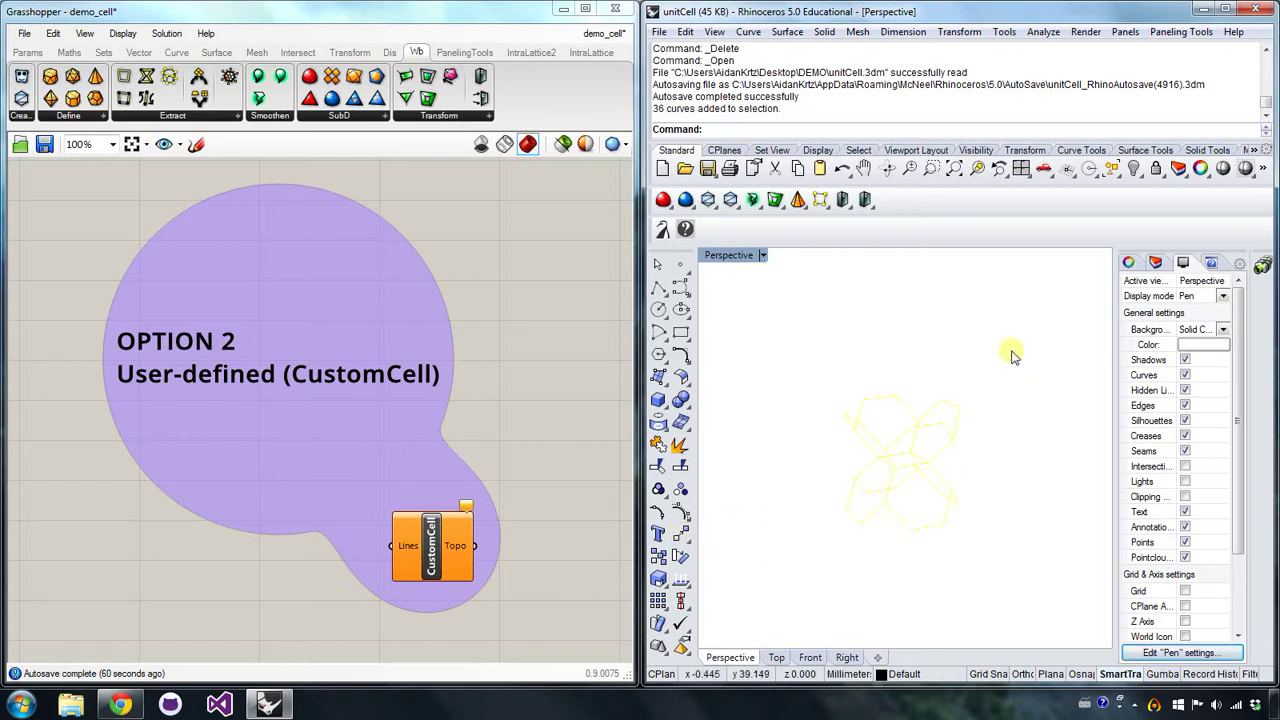
right_click(405, 547)
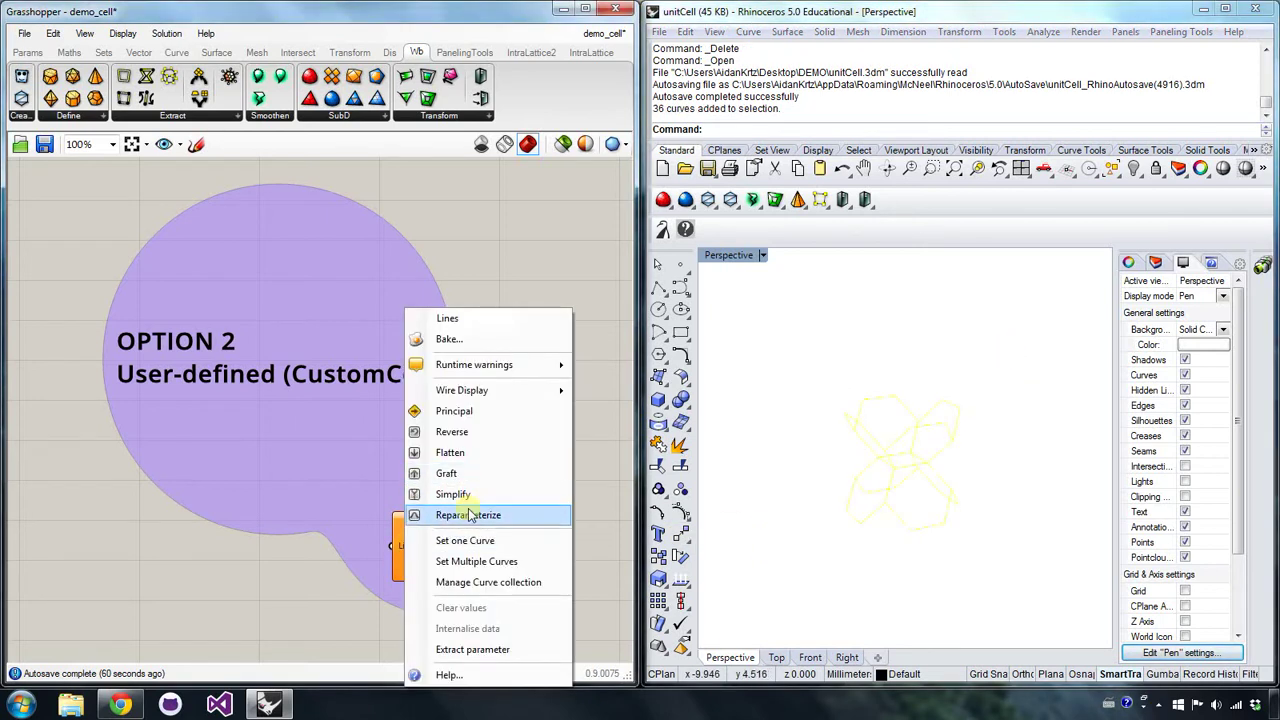
left_click(471, 563)
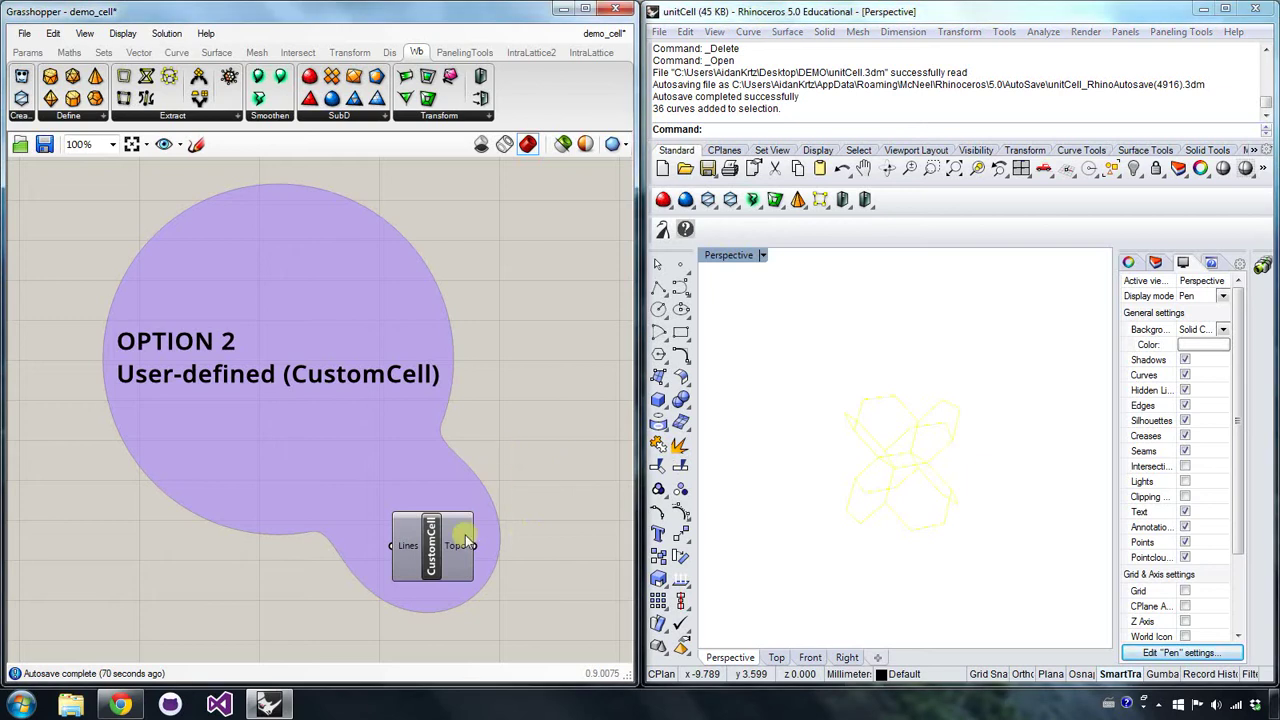
- Add a ConformBox frame component from IntraLattice2 beside CustomCell and connect the CustomCell Topo output to its Topo input
right_click_drag(541, 503, 465, 401)
right_click(357, 440)
left_click(458, 368)
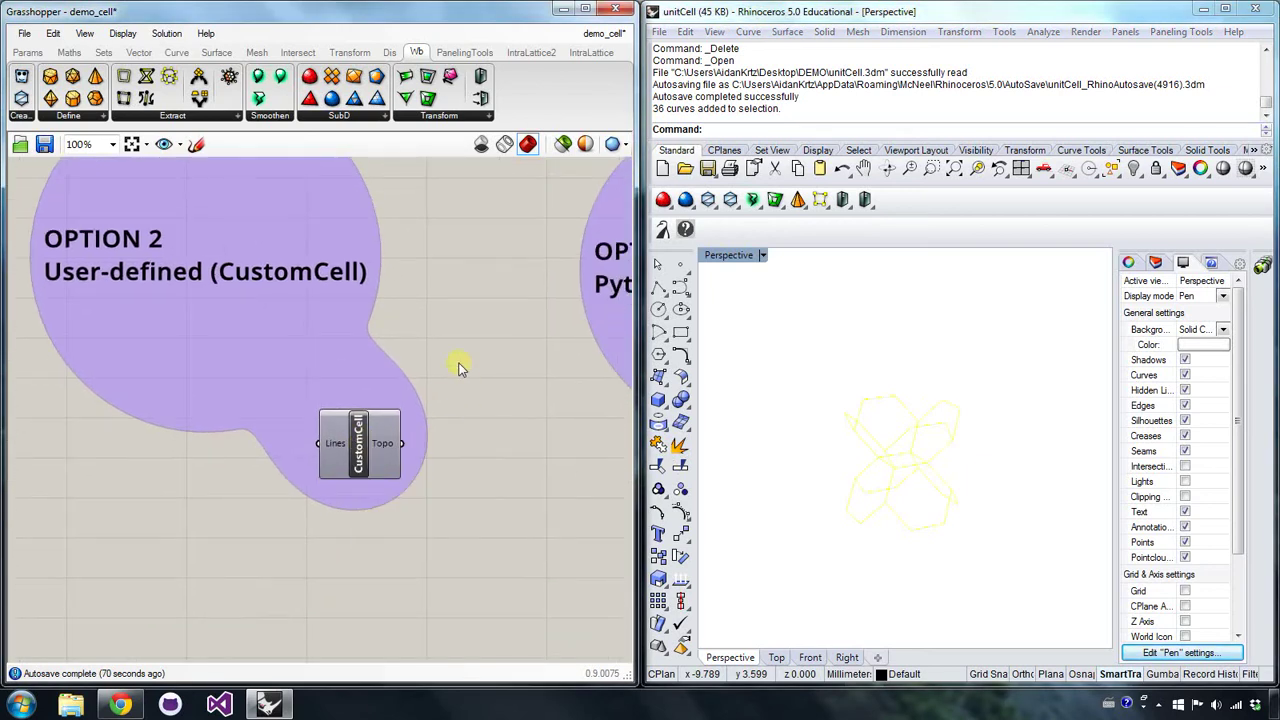
left_click(531, 52)
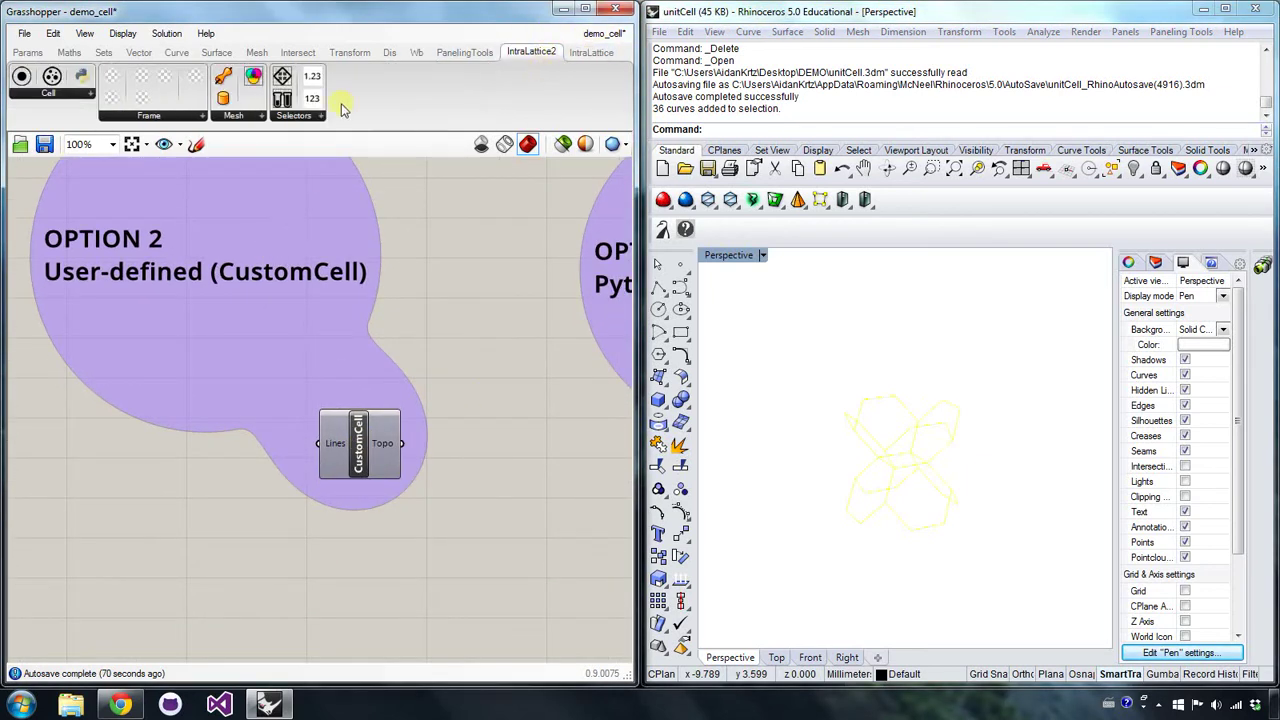
left_click(185, 117)
left_click(203, 189)
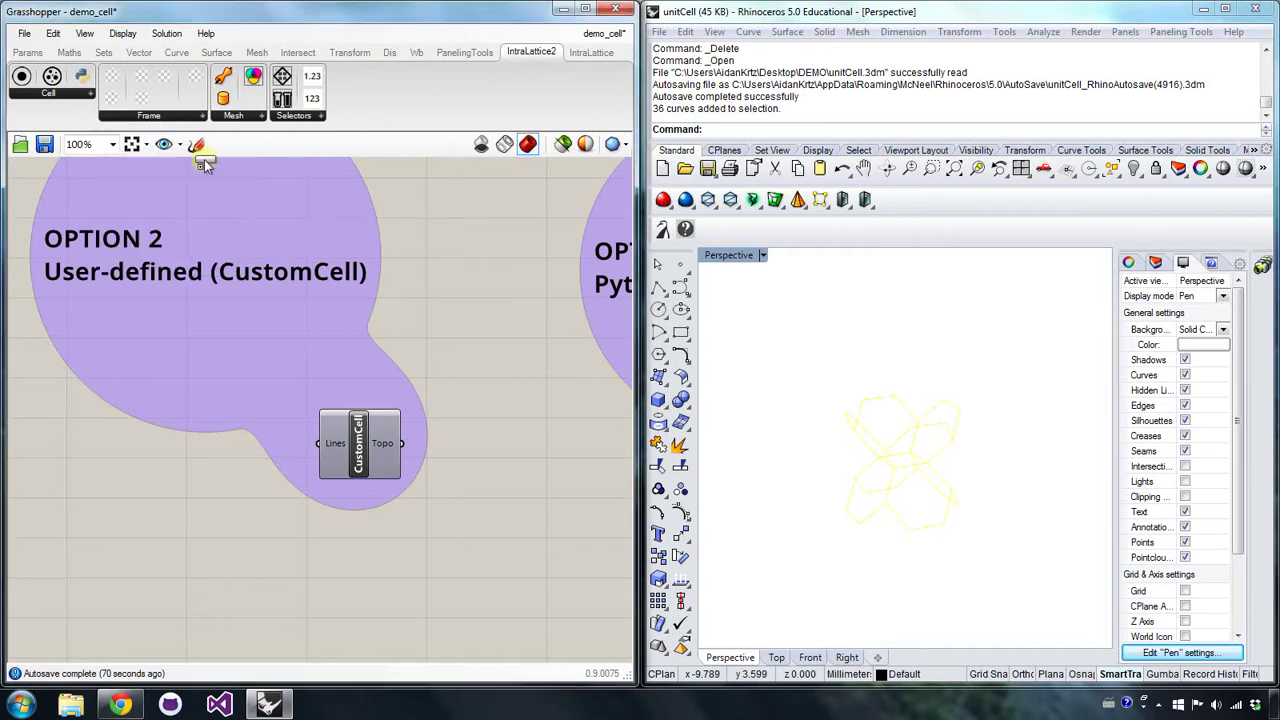
left_click(510, 497)
left_click_drag(401, 443, 470, 447)
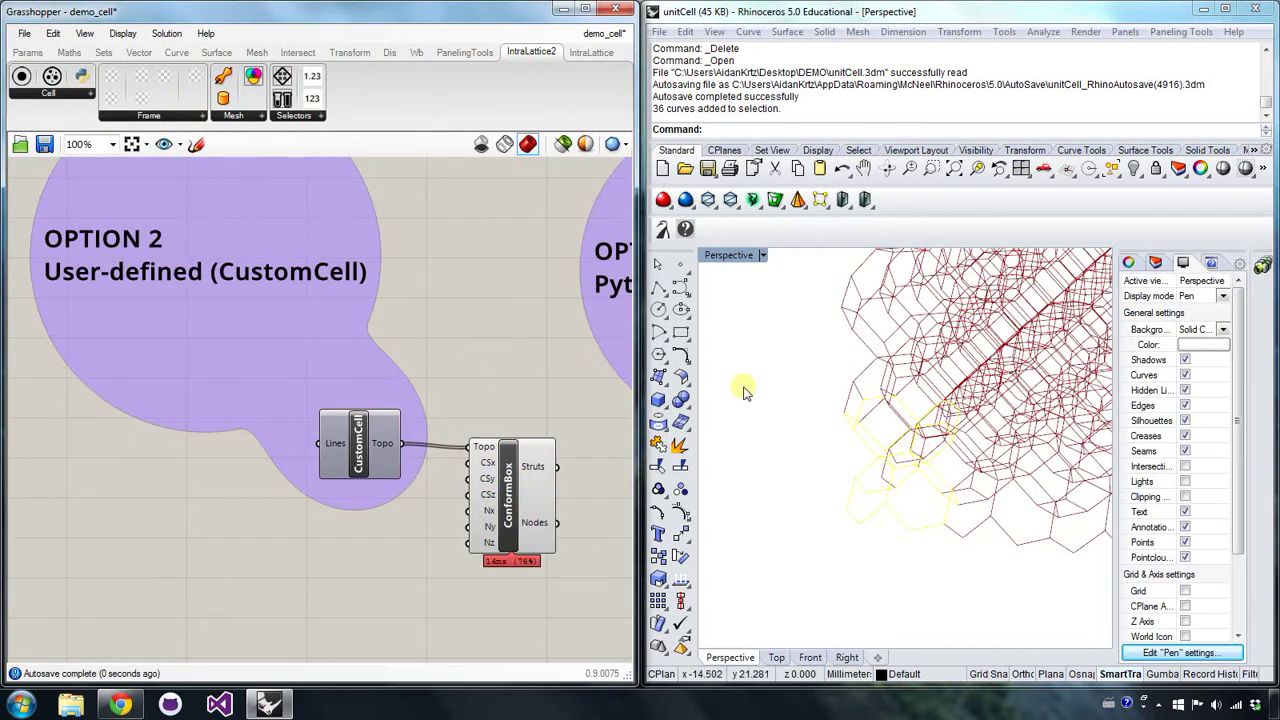
- Inspect the box lattice generated from the custom cell from several angles, and delete the ConformBox component
right_click_drag(866, 387, 927, 410)
left_click(877, 534)
right_click_drag(898, 500, 900, 364)
scroll(806, 449, "down", 4)
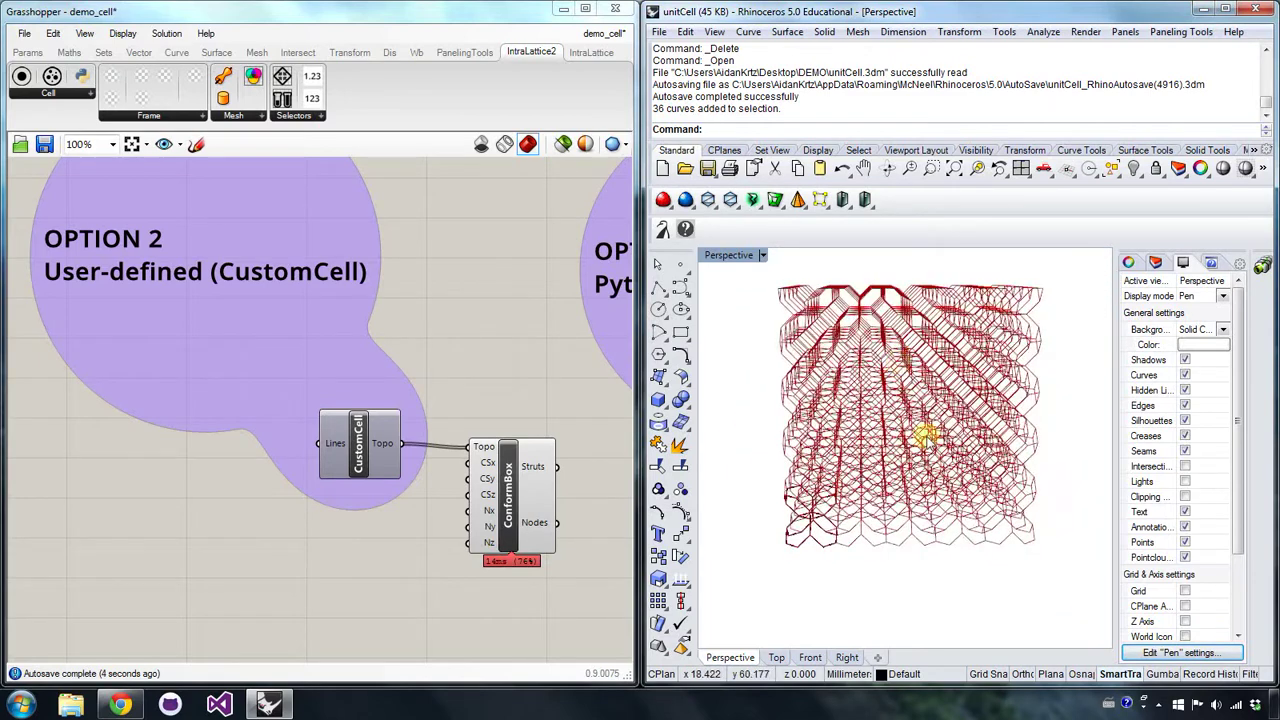
right_click_drag(929, 434, 870, 380)
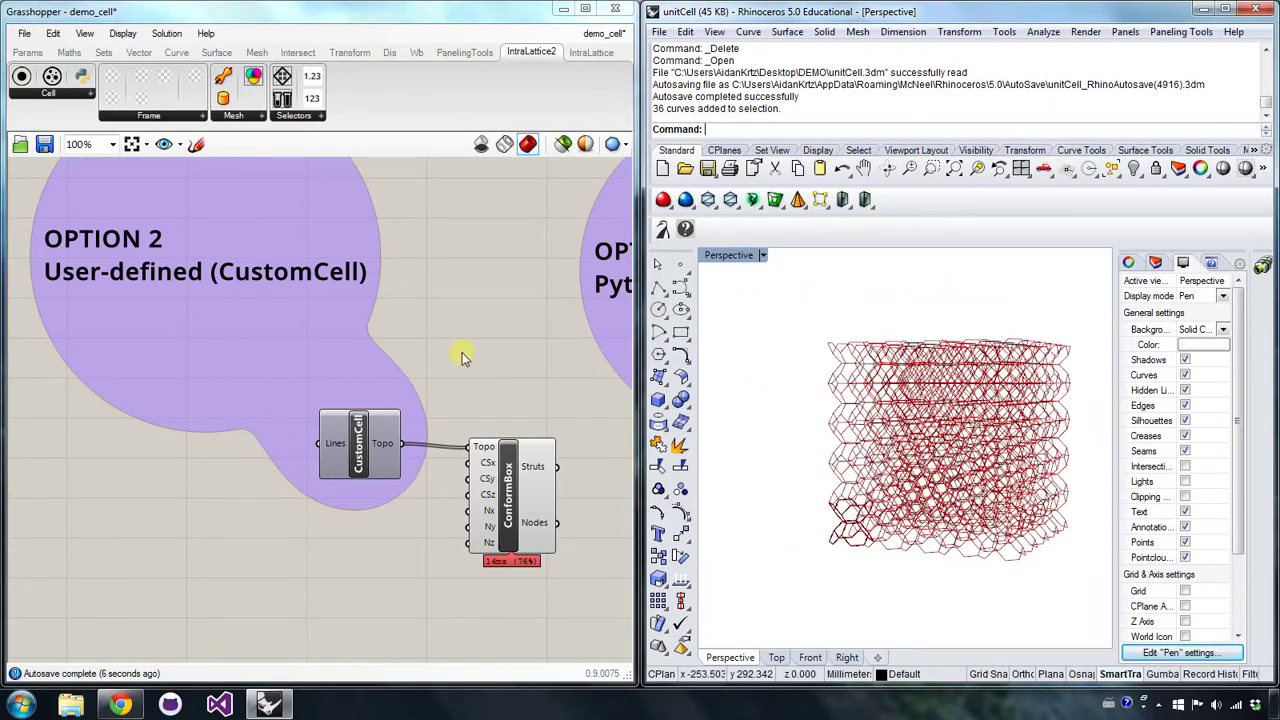
left_click(355, 440)
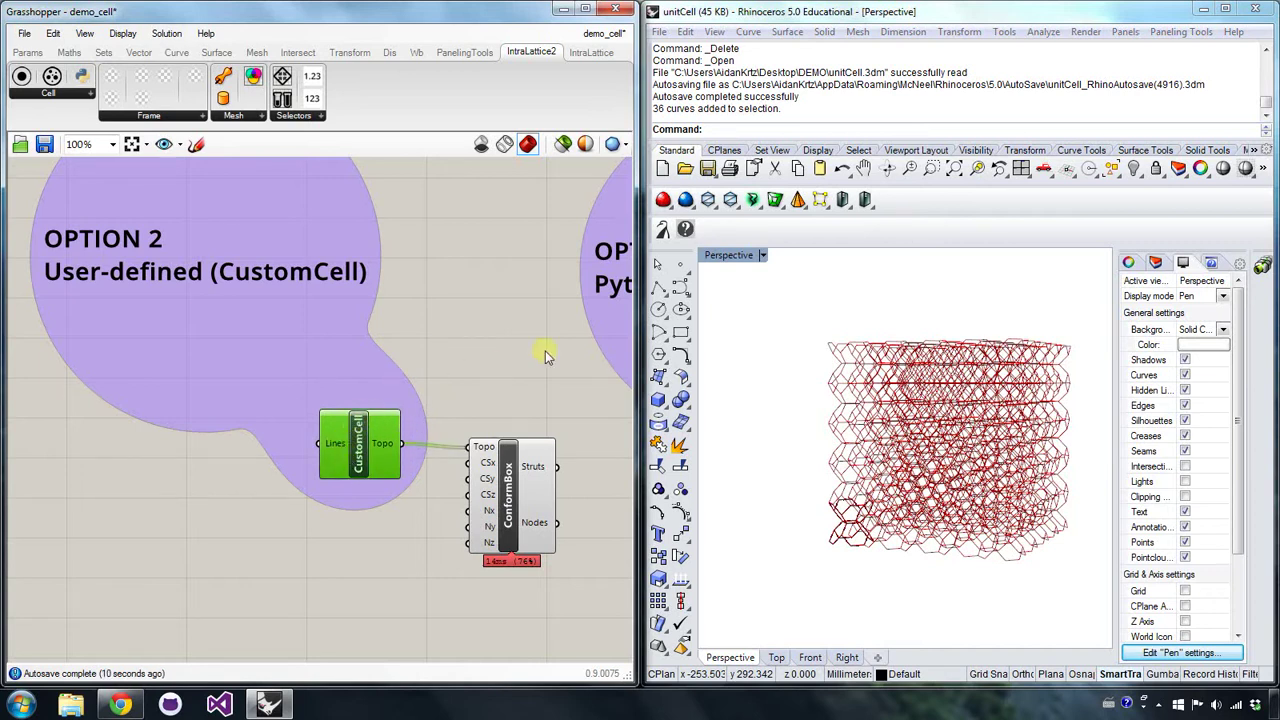
right_click_drag(802, 476, 808, 566)
left_click(508, 472)
key("Delete")
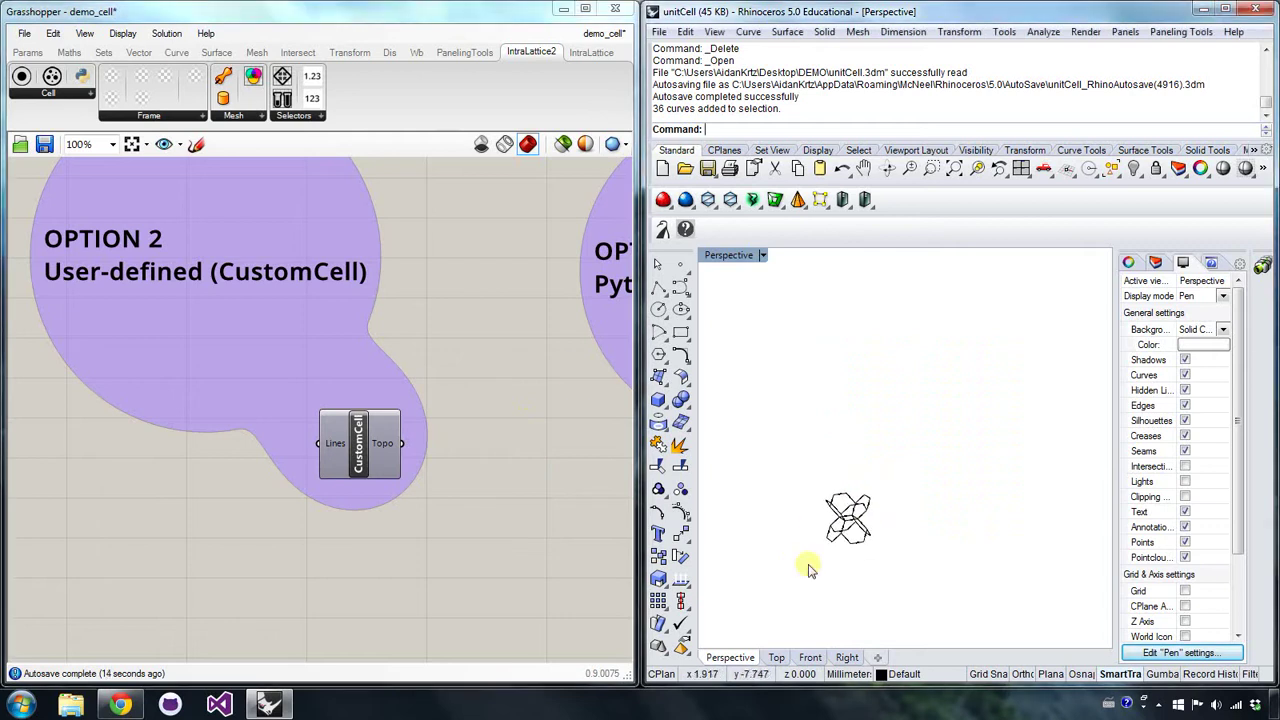
- Examine the unit cell's line geometry up close and from different sides
scroll(851, 514, "up", 5)
right_click_drag(813, 518, 848, 492)
scroll(884, 462, "down", 6)
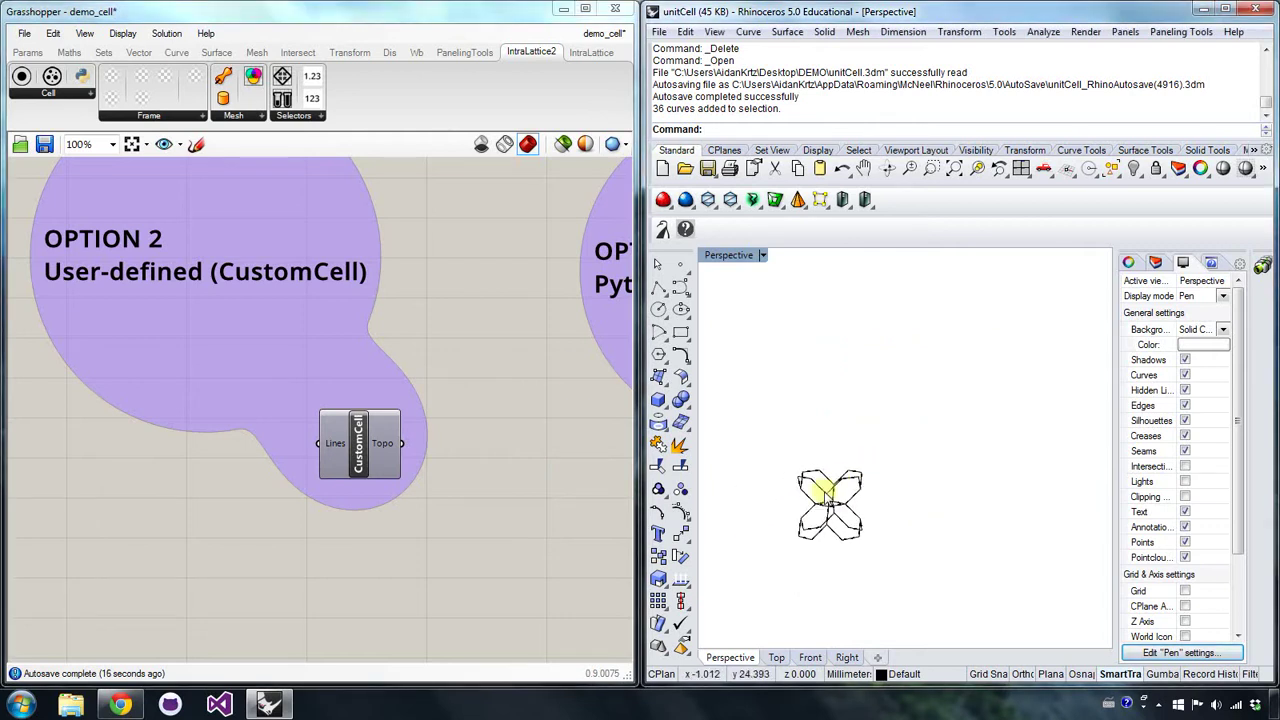
scroll(824, 510, "up", 4)
scroll(820, 481, "up", 4)
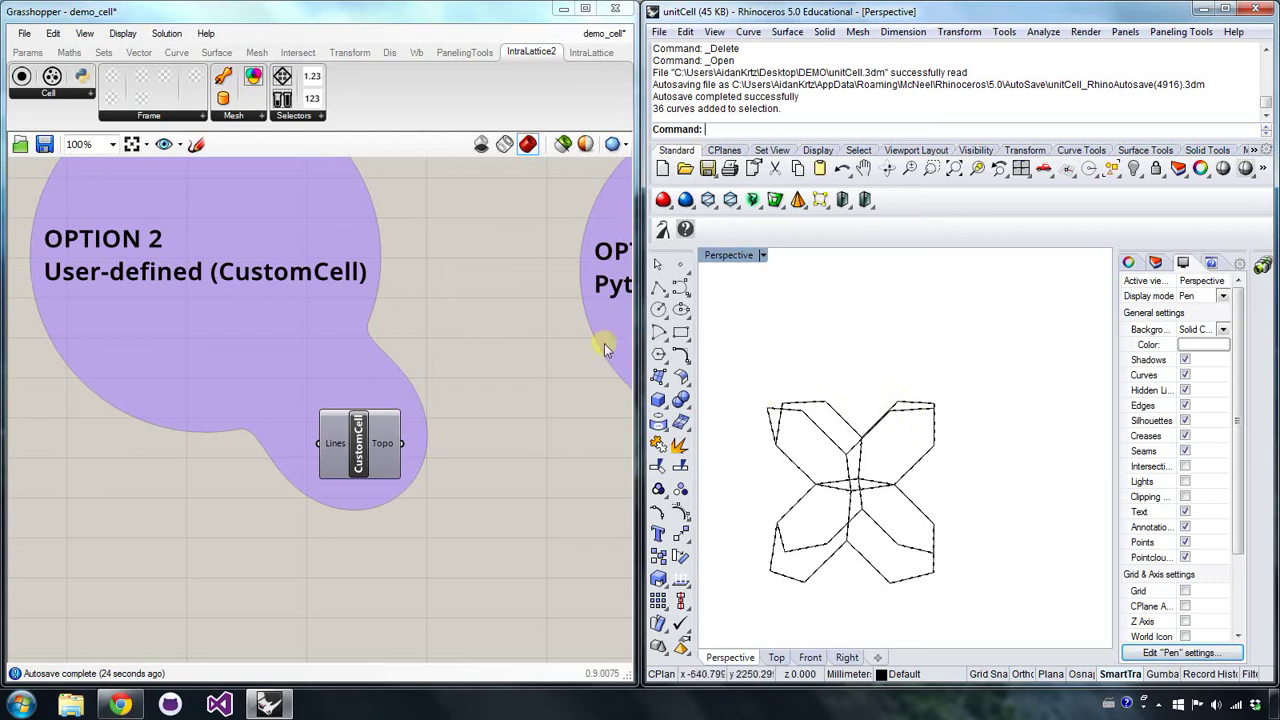
right_click_drag(870, 485, 971, 474)
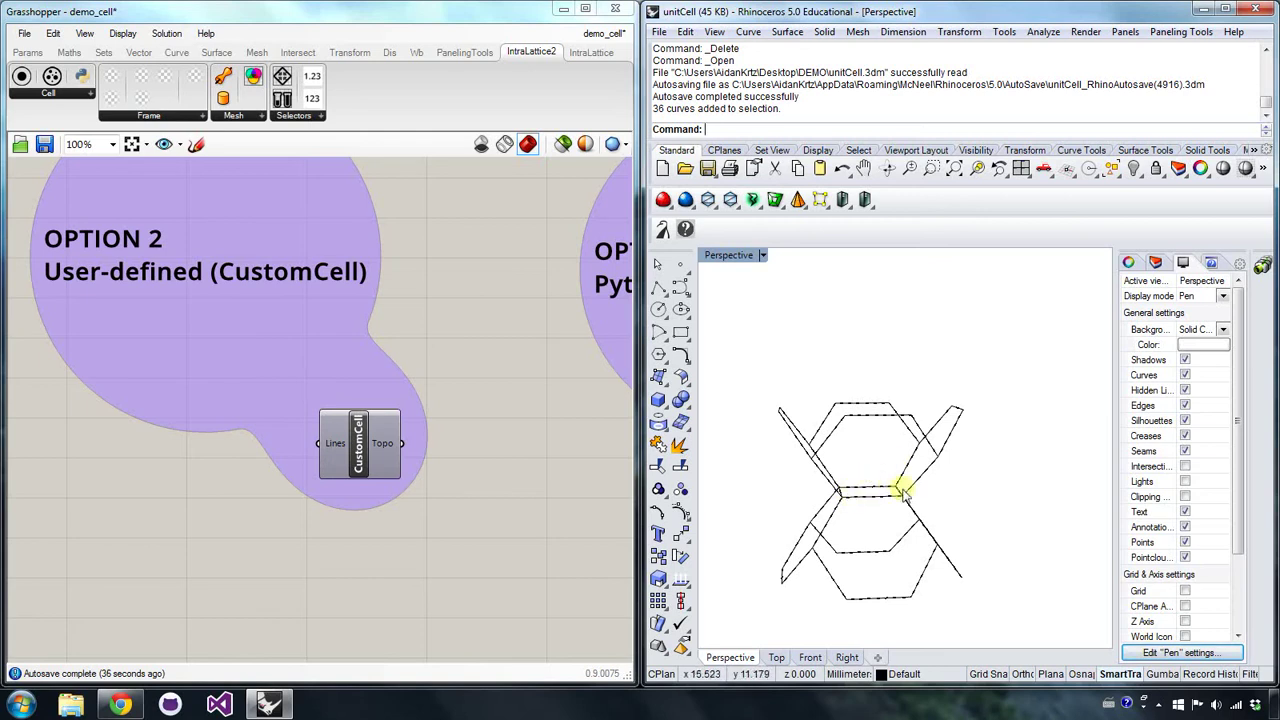
right_click_drag(903, 490, 823, 509)
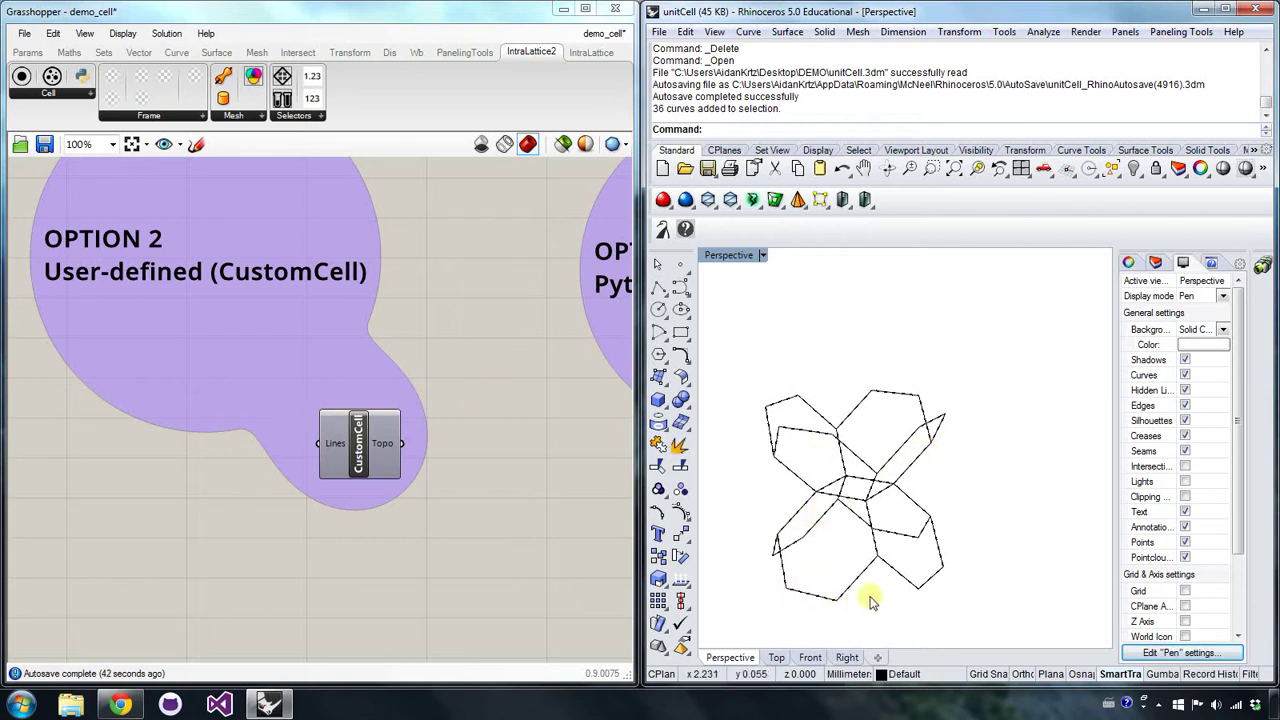
- Add a BBox bounding box component beside CustomCell and connect the CustomCell Topo output to its C input
left_click(425, 443)
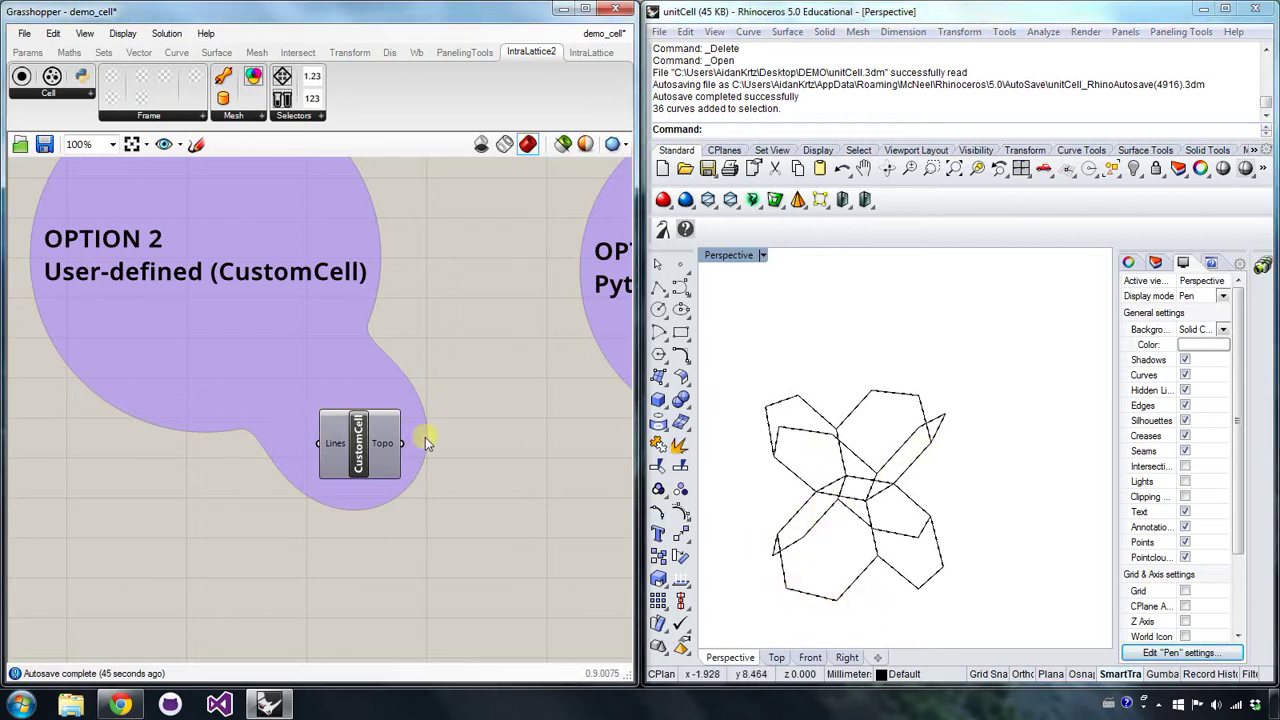
double_click(484, 411)
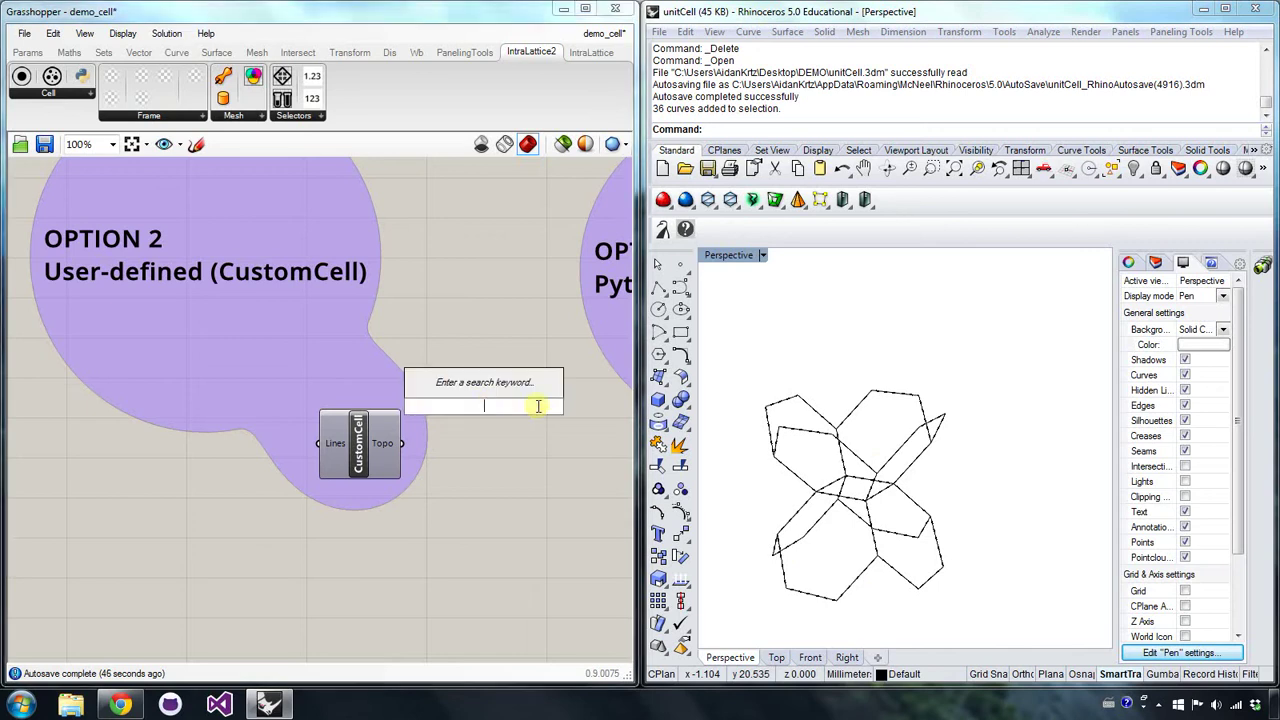
type("bbox")
key("Return")
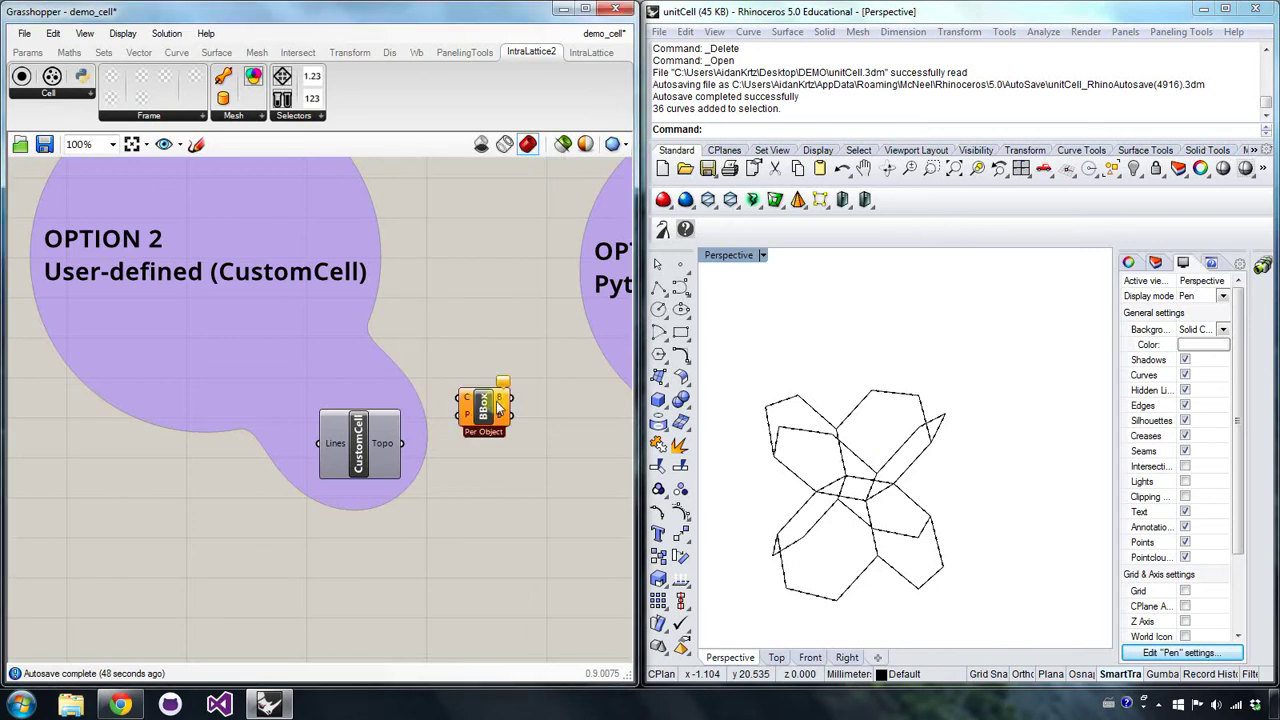
left_click_drag(499, 408, 449, 450)
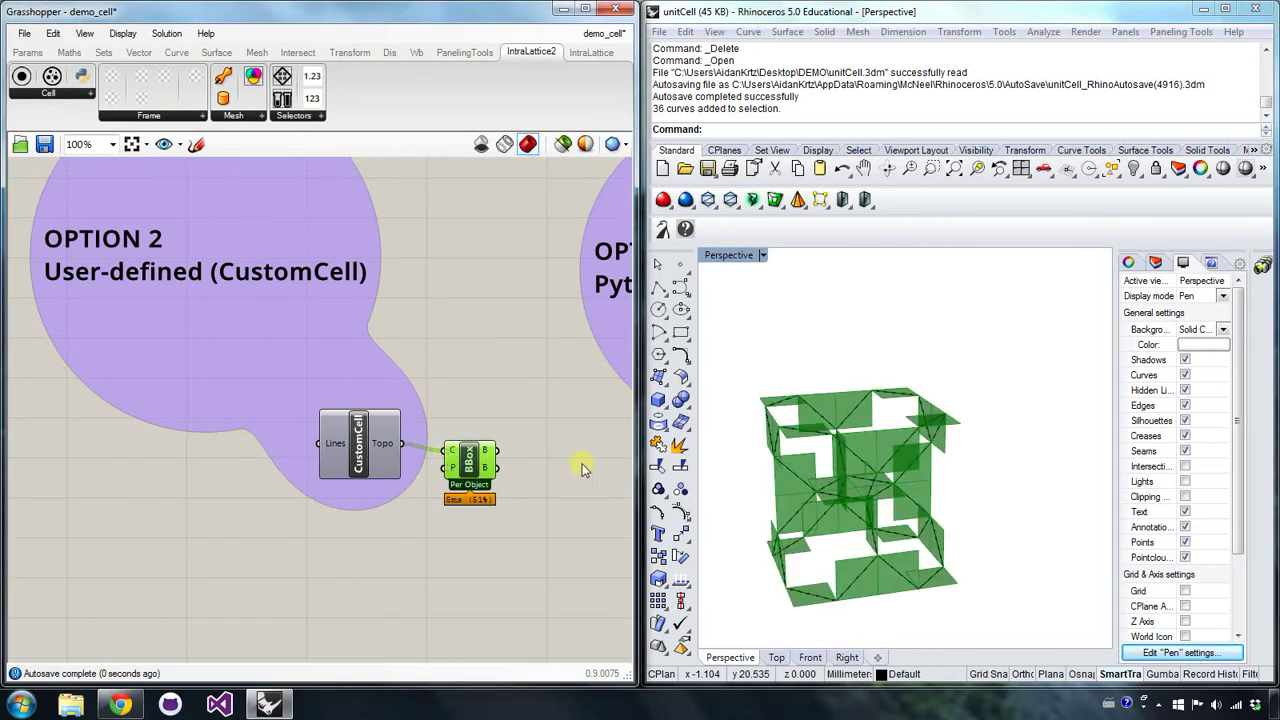
- Switch the BBox component to Union Box so that a single box encloses the whole unit cell
right_click(474, 490)
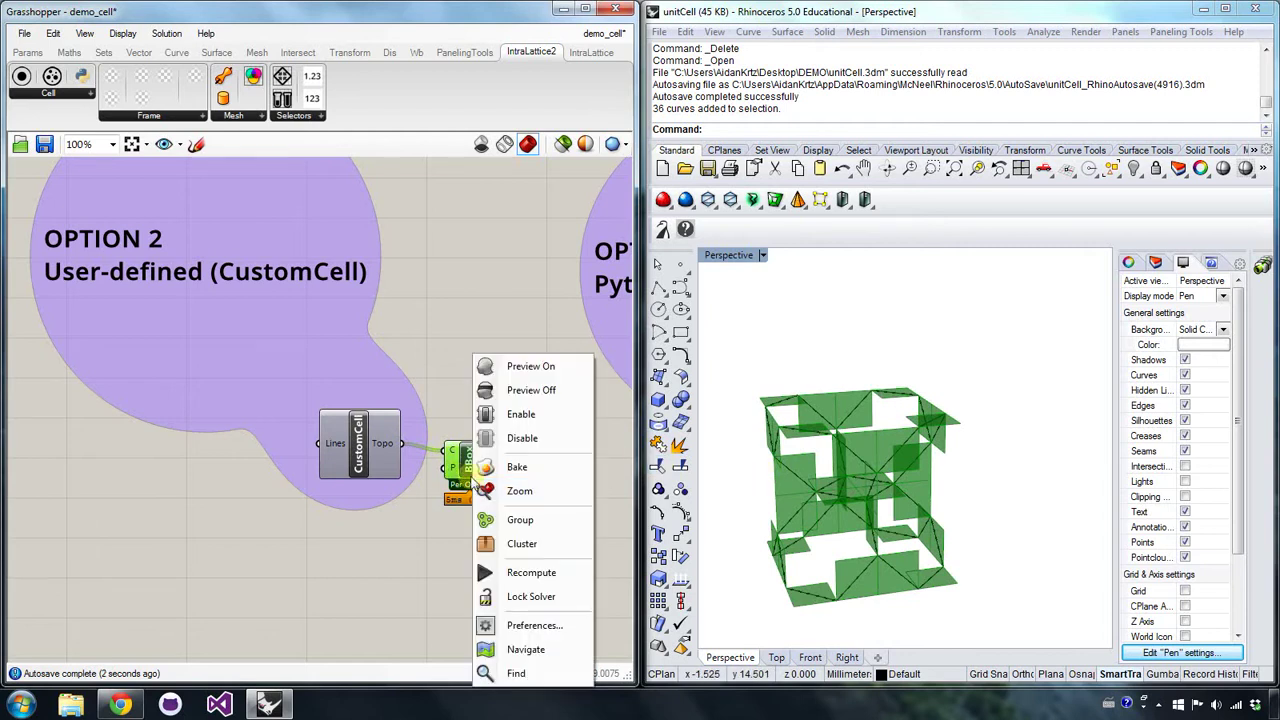
right_click(466, 468)
left_click(522, 570)
- Examine from several sides how the unit cell's lines meet the faces of its bounding box
right_click_drag(830, 500, 890, 527)
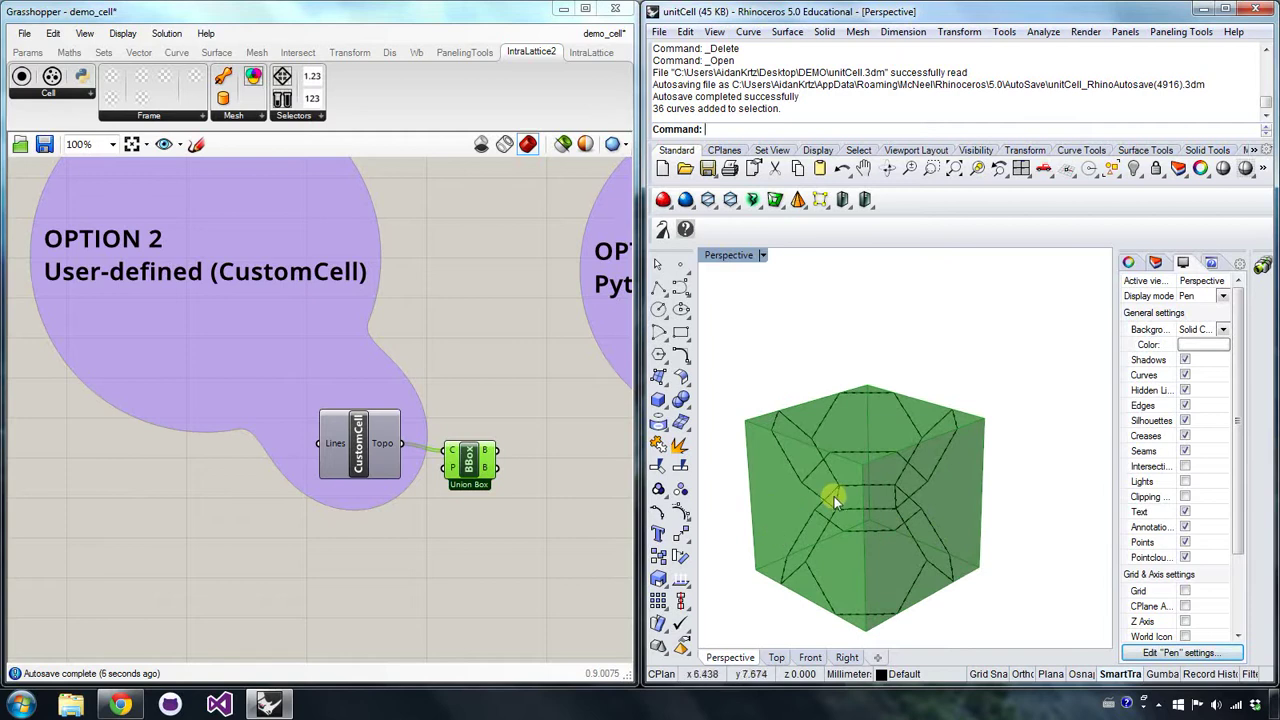
right_click_drag(962, 452, 785, 519)
right_click_drag(958, 465, 811, 520)
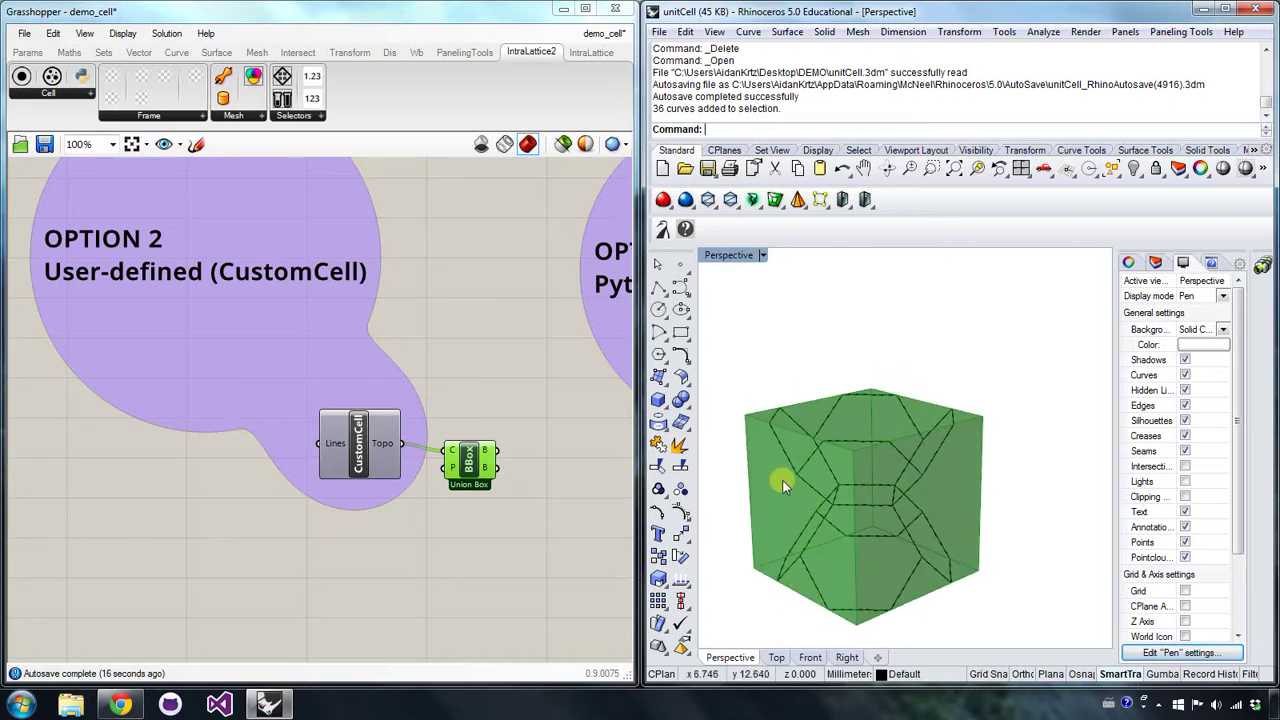
right_click_drag(955, 468, 903, 473)
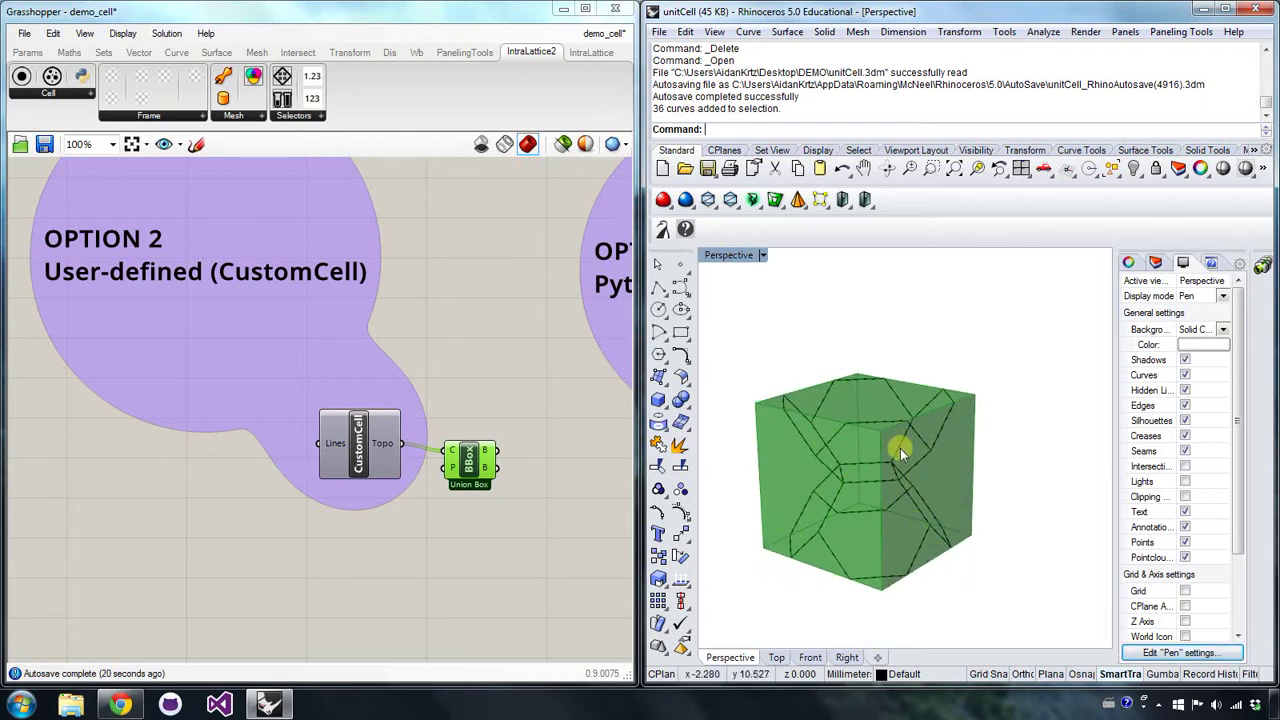
right_click_drag(885, 474, 930, 425)
left_click(529, 371)
left_click(469, 462)
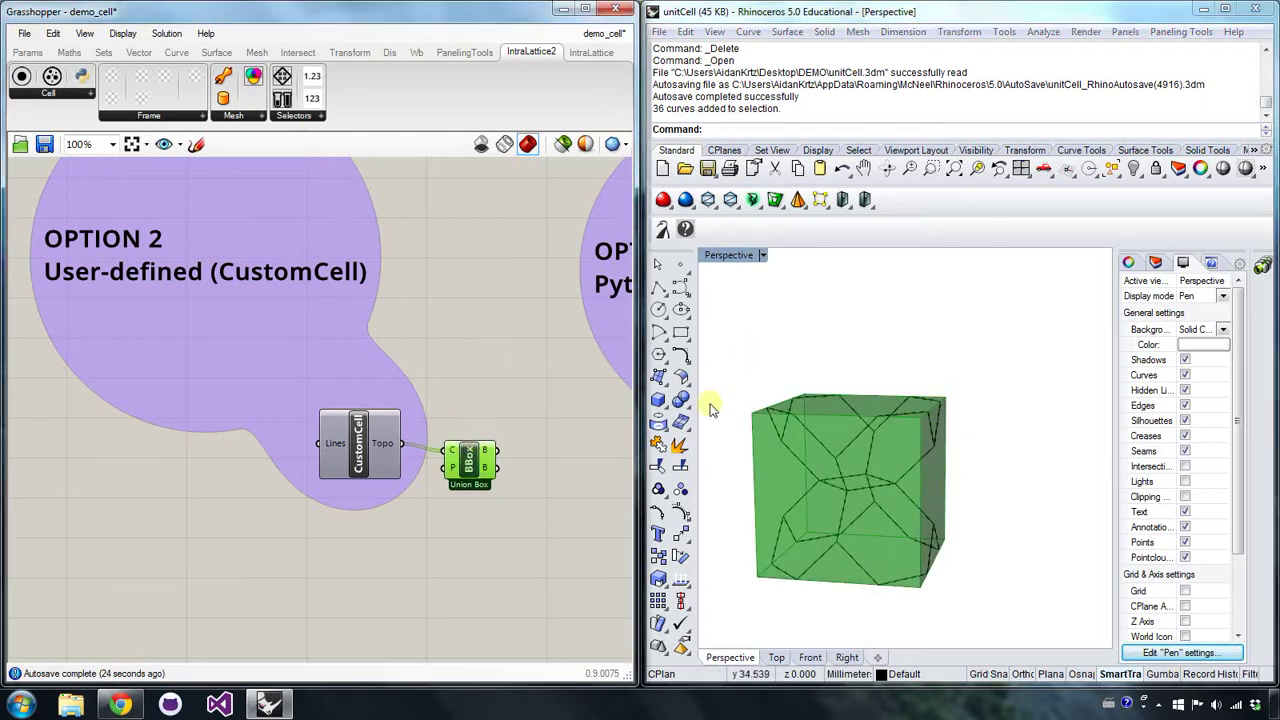
left_click(370, 443)
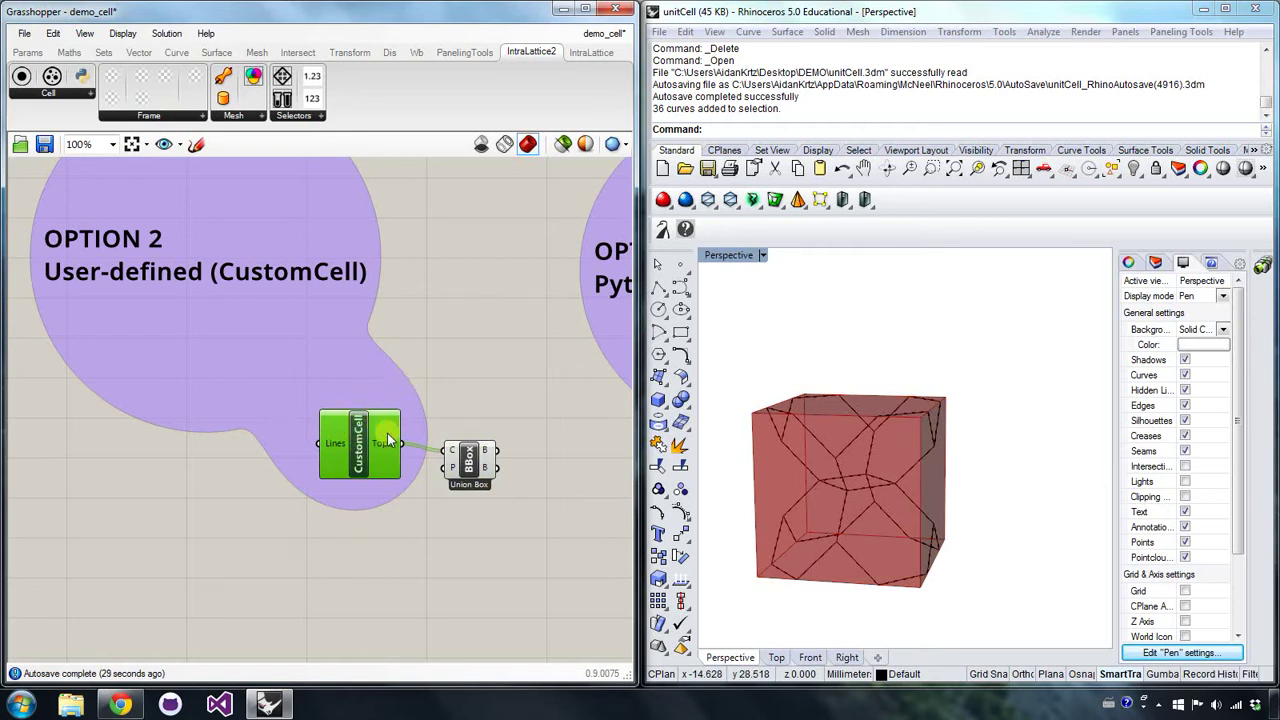
- Delete the BBox component beside CustomCell and the unit cell curves in the Rhino scene
left_click(471, 461)
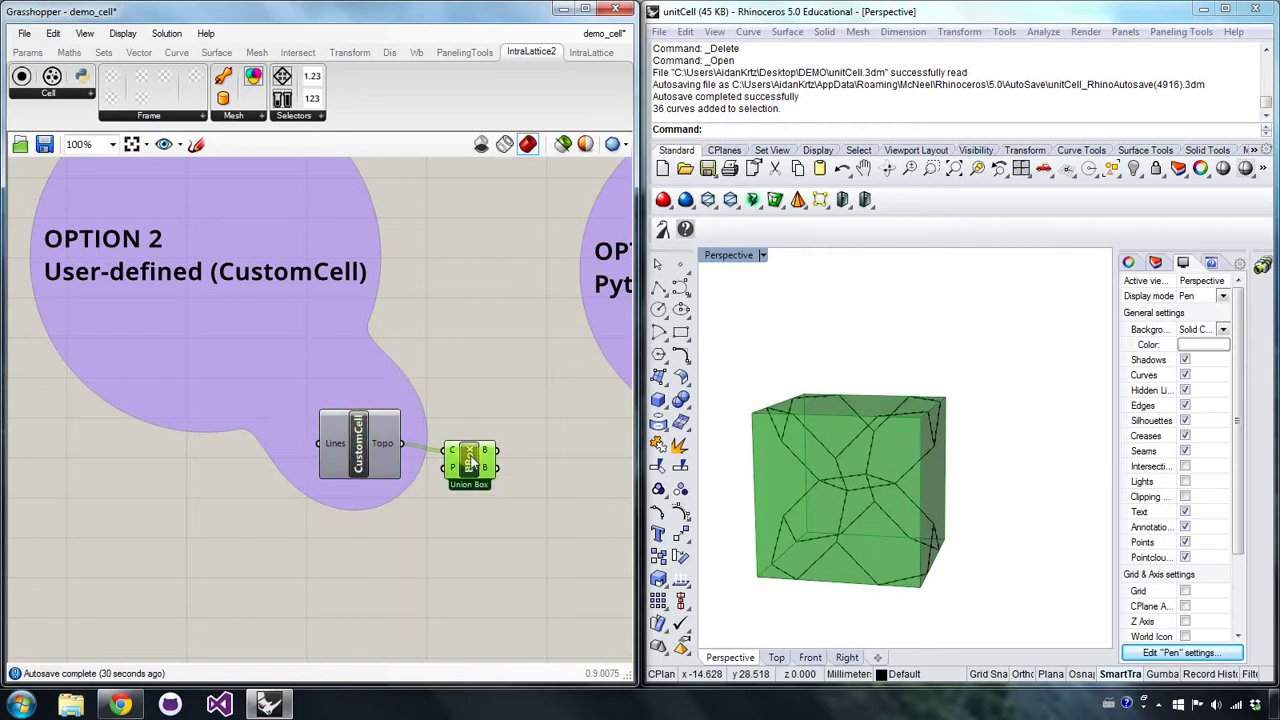
key("Delete")
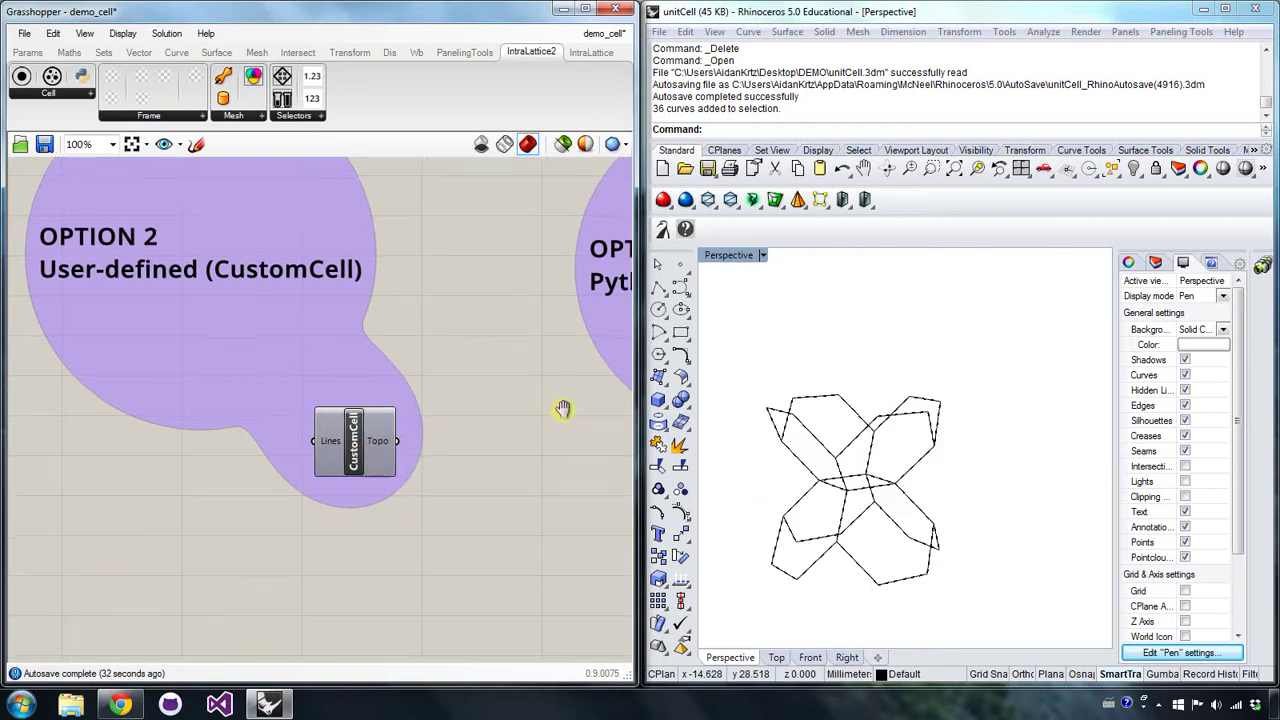
right_click_drag(563, 409, 346, 455)
left_click_drag(737, 346, 1000, 624)
key("Delete")
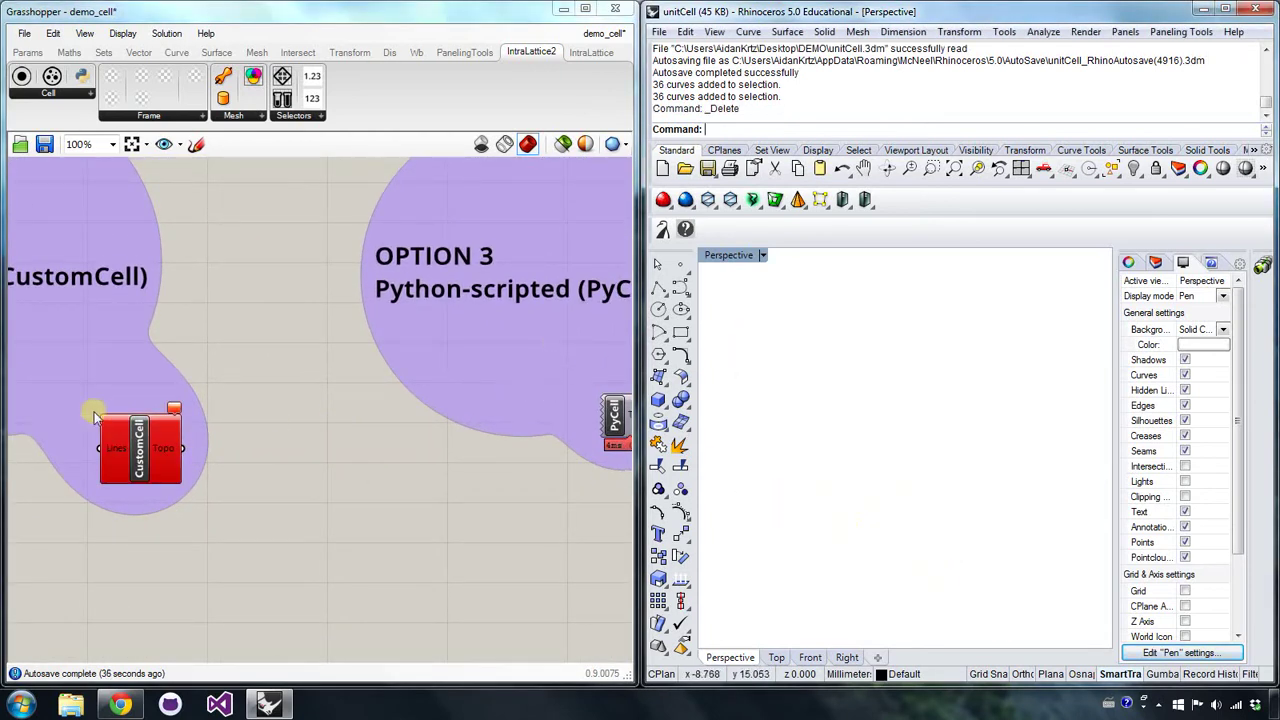
right_click(140, 448)
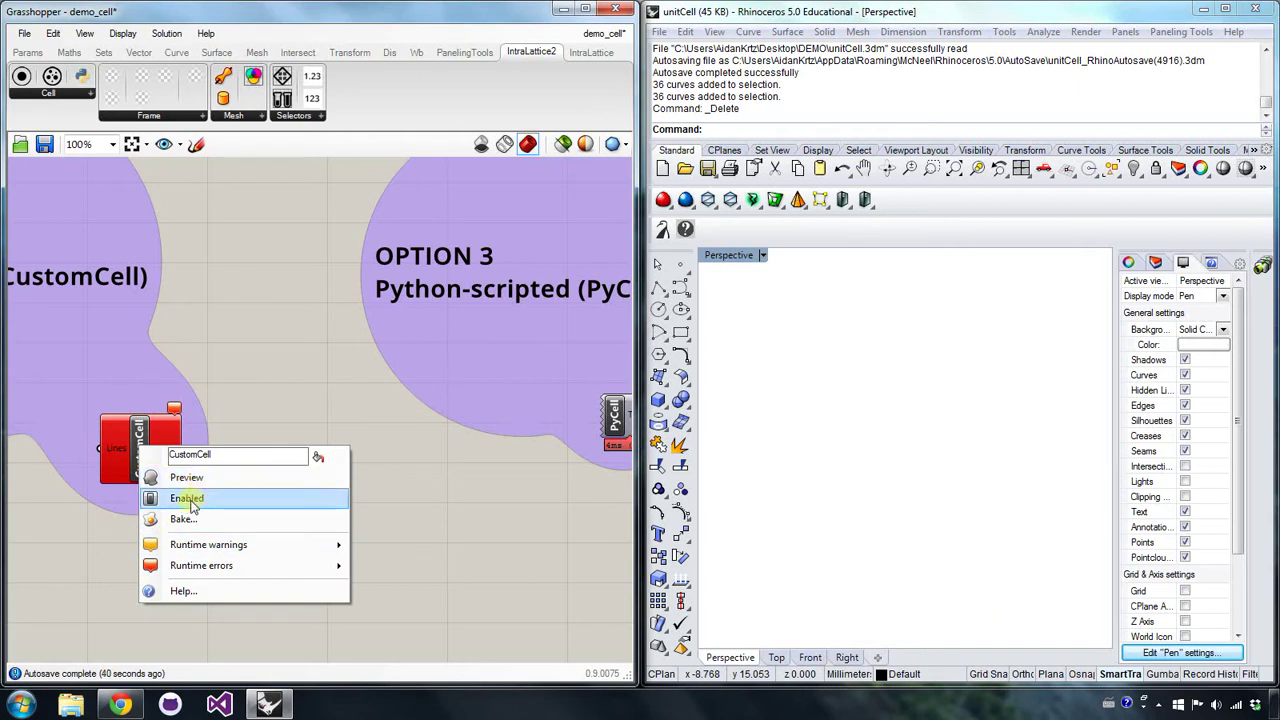
left_click(260, 410)
- Read through the PyCell Python script, examining its cell dimensions, node definitions and line definitions
right_click_drag(440, 434, 185, 482)
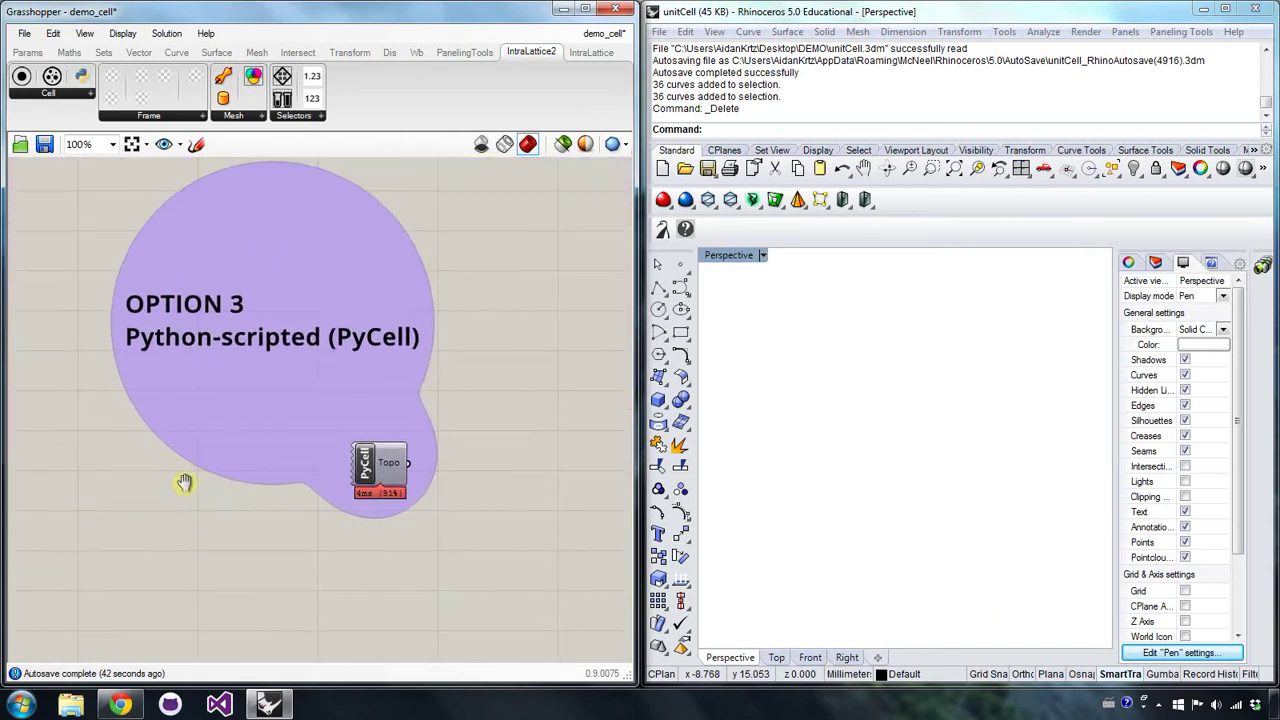
double_click(365, 463)
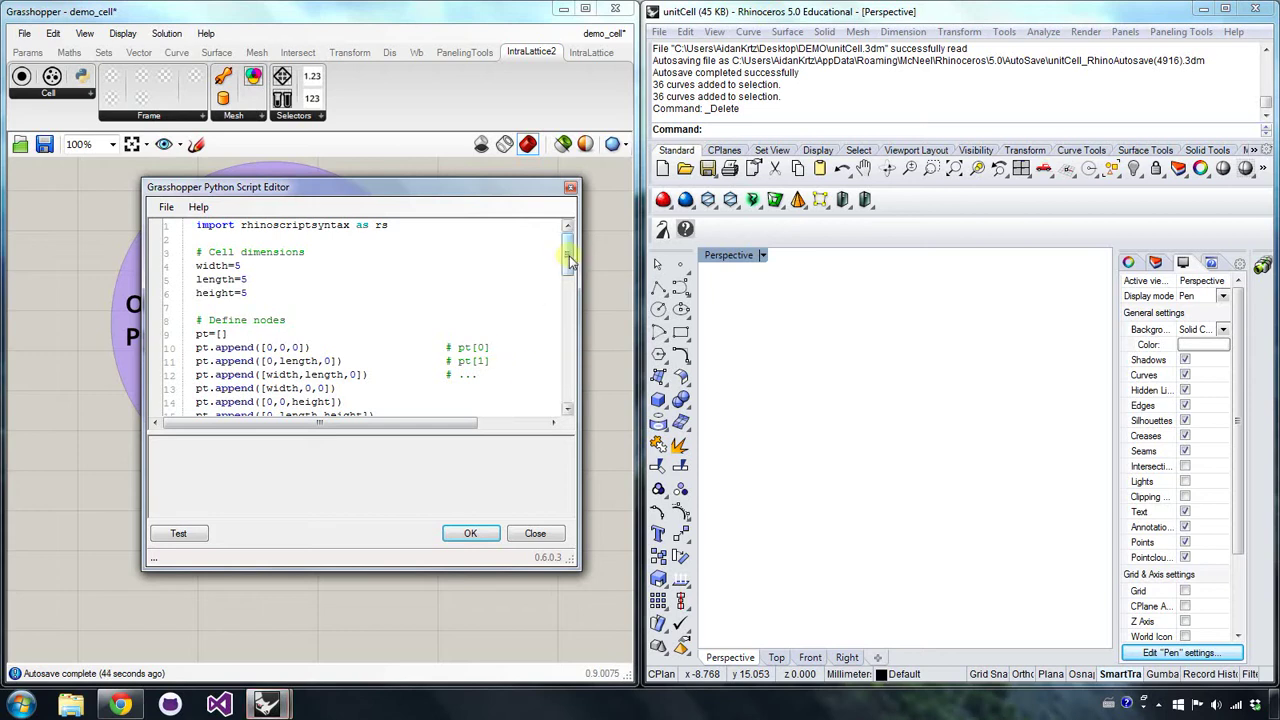
scroll(570, 260, "down", 2)
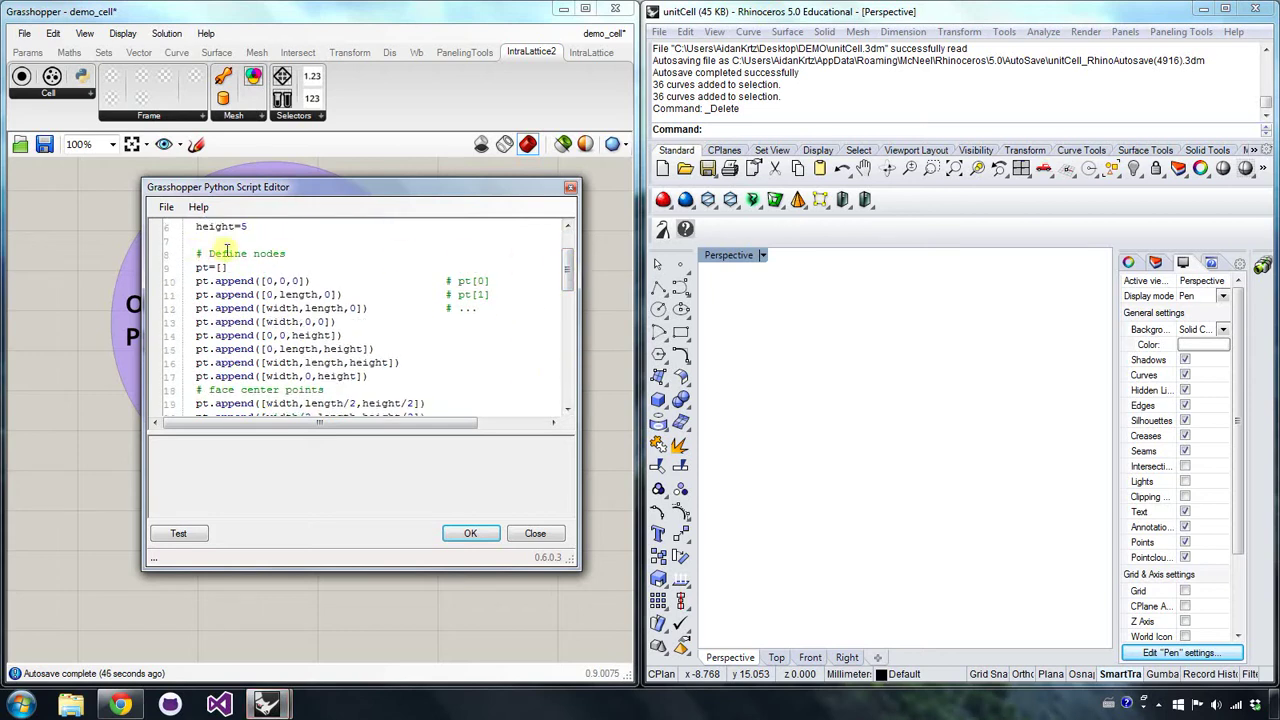
left_click_drag(281, 253, 215, 252)
scroll(296, 280, "down", 7)
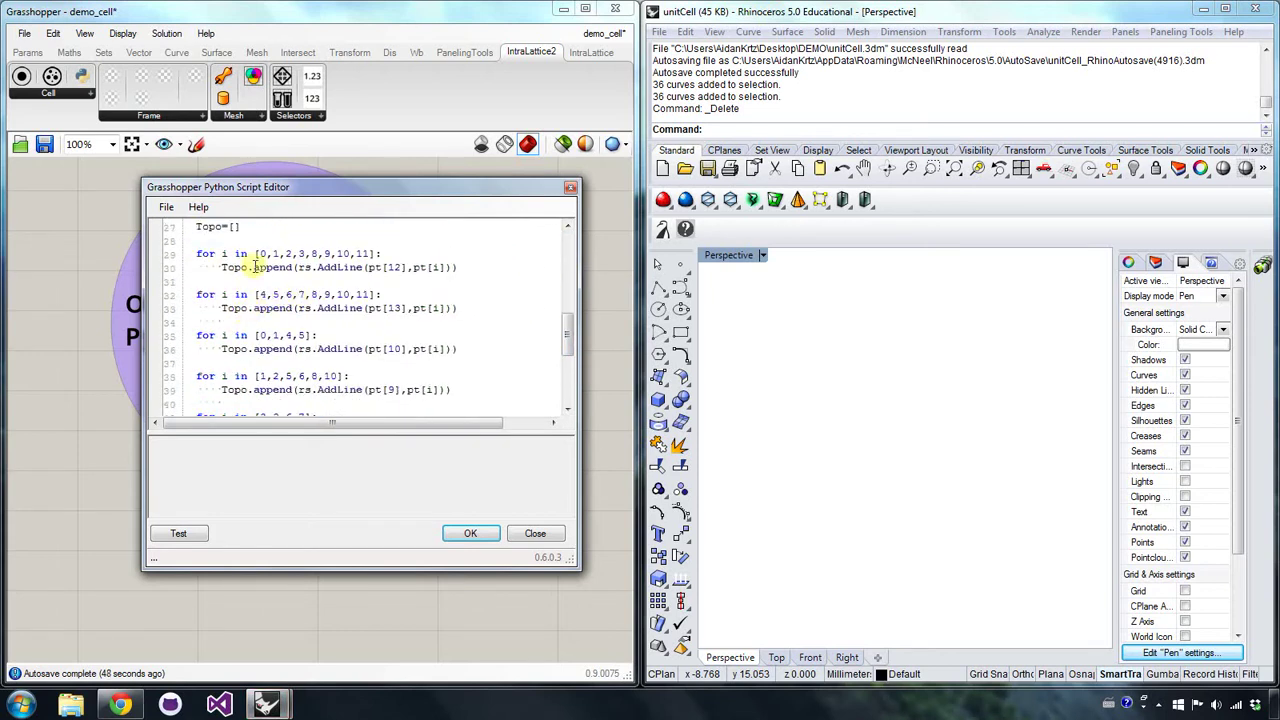
scroll(257, 266, "up", 3)
left_click_drag(284, 338, 197, 336)
scroll(268, 345, "down", 2)
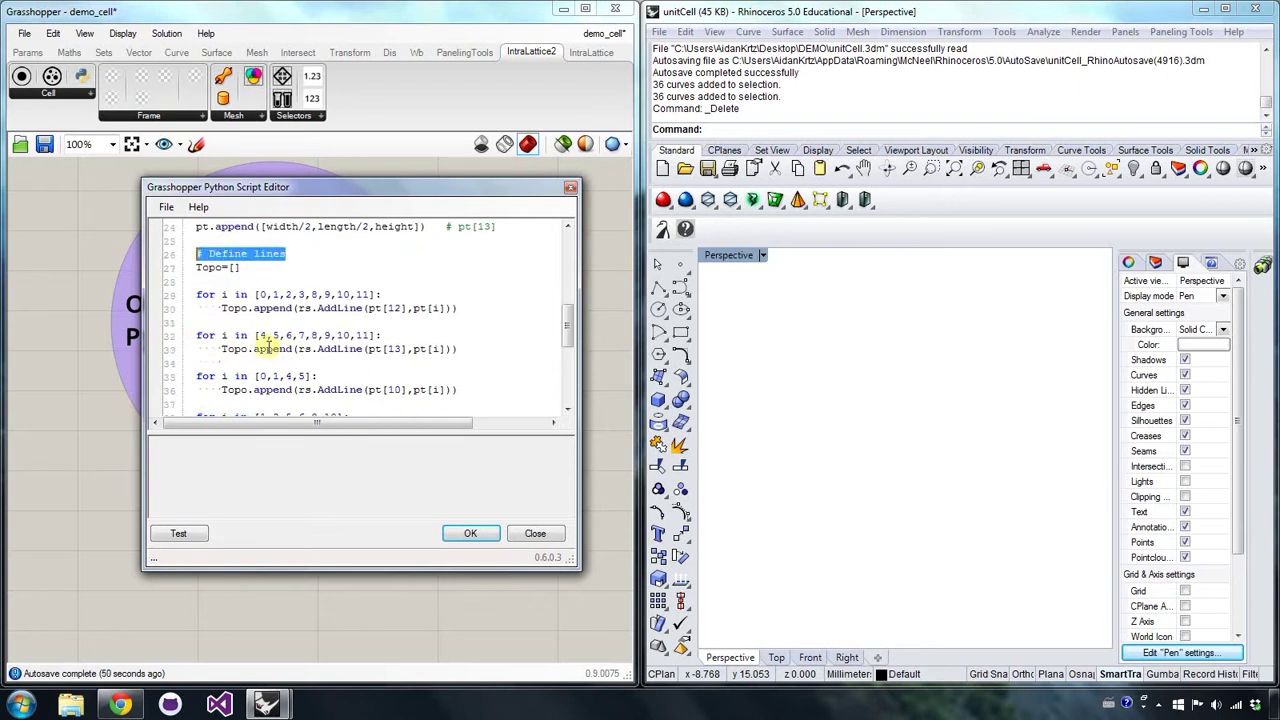
scroll(313, 323, "down", 3)
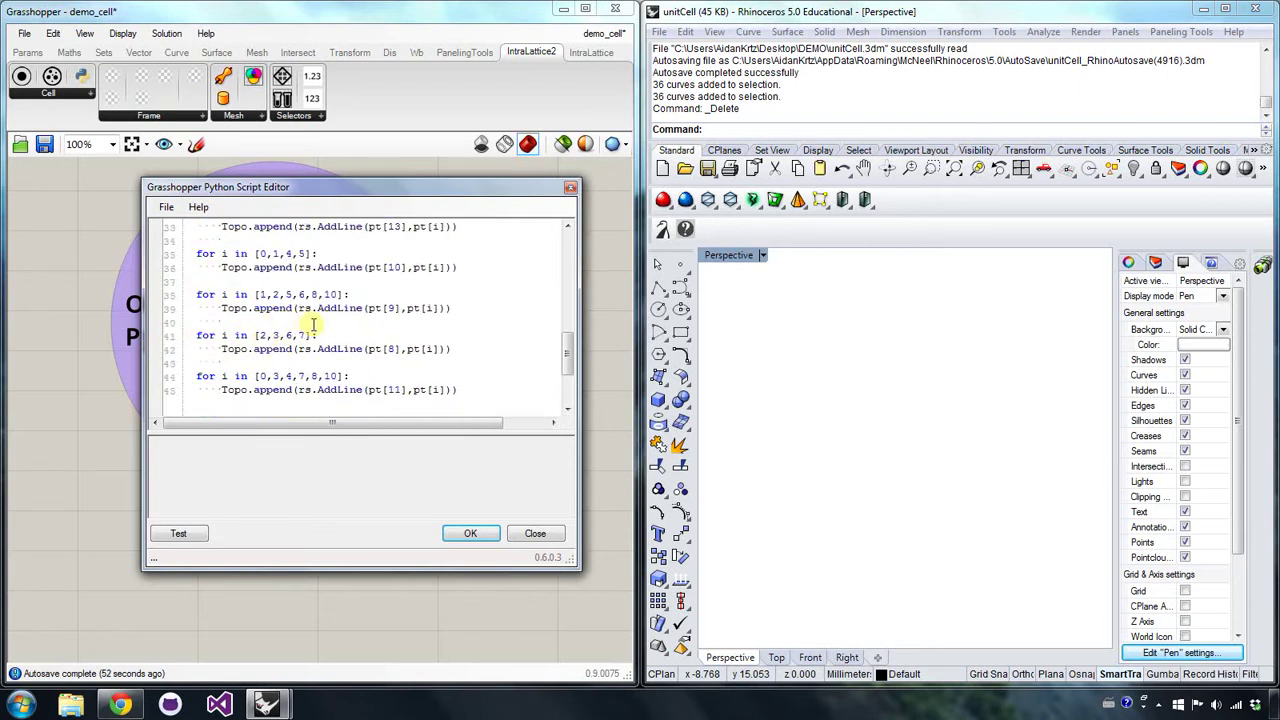
left_click(469, 535)
- Turn on the preview of the PyCell component and examine the scripted unit cell in the perspective view
right_click(365, 462)
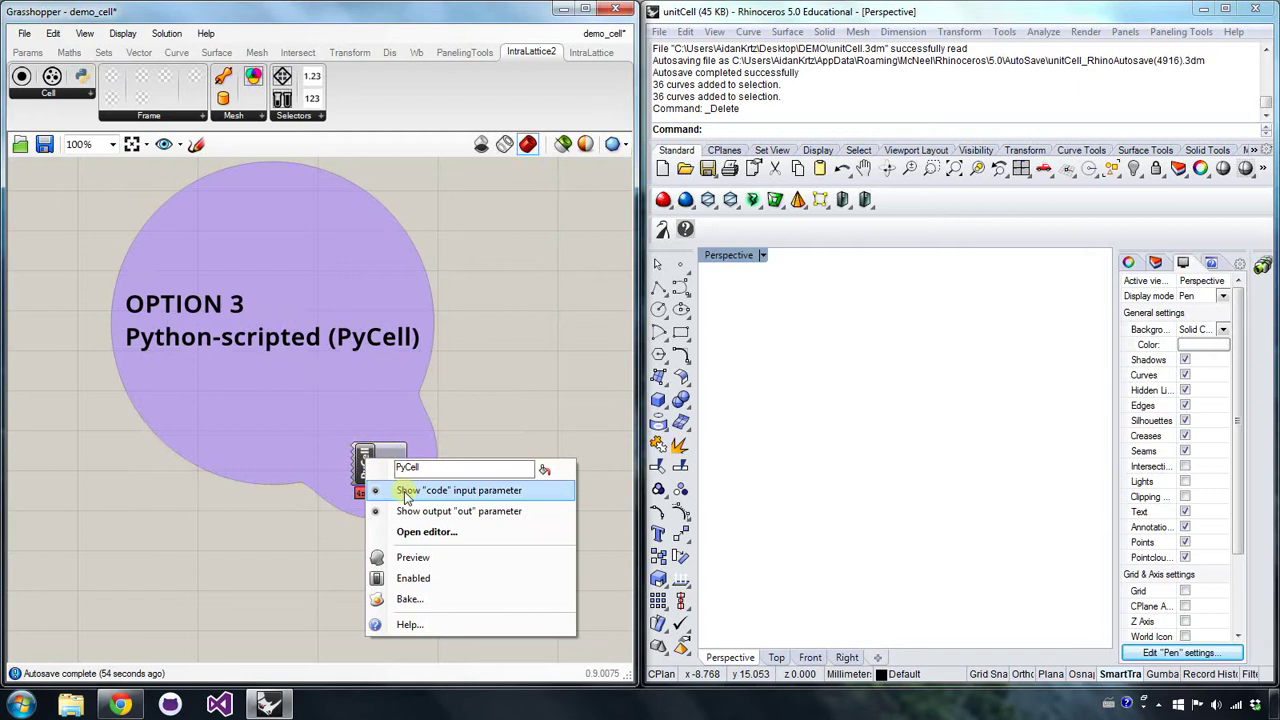
left_click(405, 557)
right_click_drag(877, 479, 1031, 510)
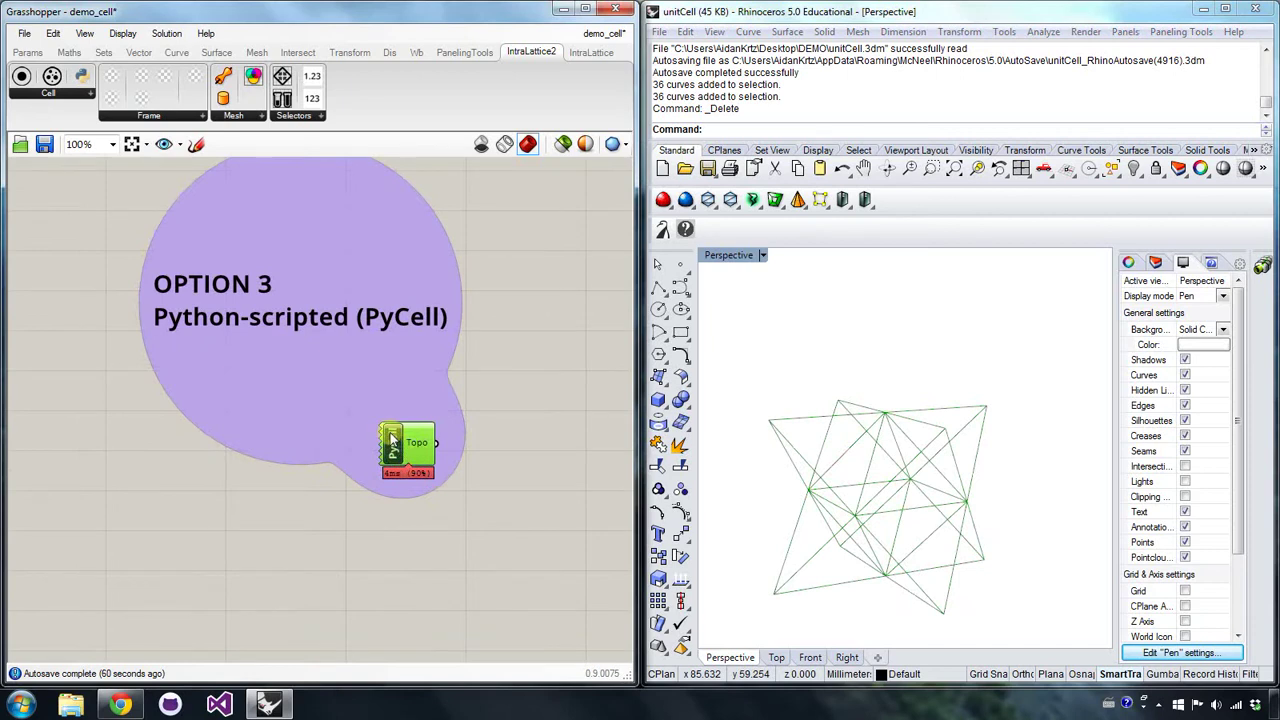
- Reopen the PyCell script and review the cell dimensions defined at its beginning
double_click(391, 440)
mouse_move(571, 255)
left_mouse_down()
mouse_move(573, 296)
mouse_move(573, 242)
left_mouse_up()
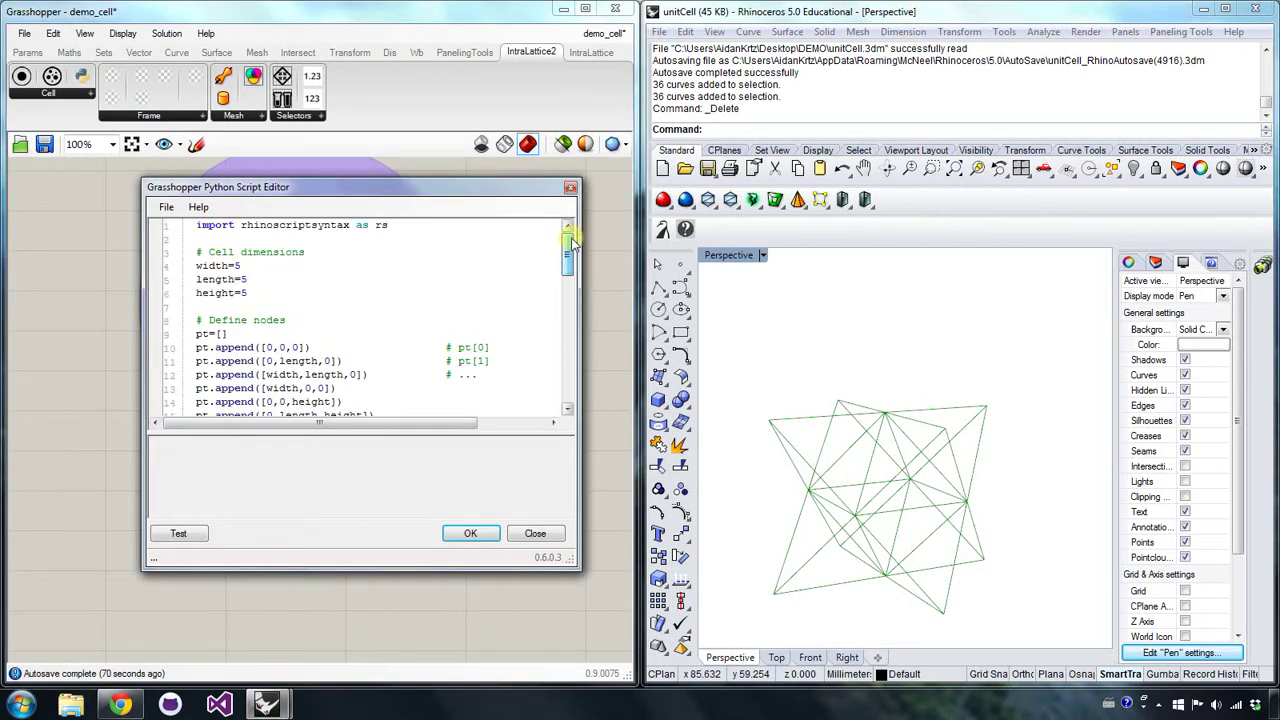
left_click(470, 533)
left_click(329, 377)
right_click_drag(329, 377, 489, 403)
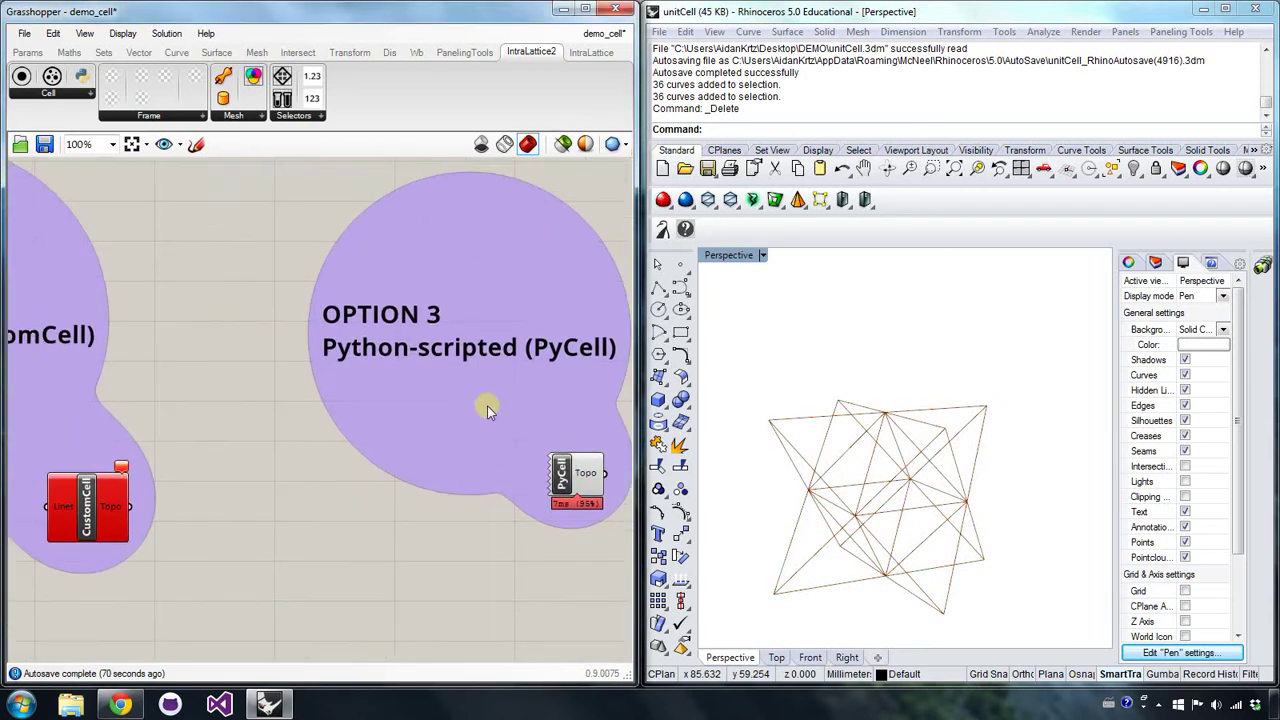
scroll(489, 403, "down", 5)
scroll(420, 385, "up", 3)
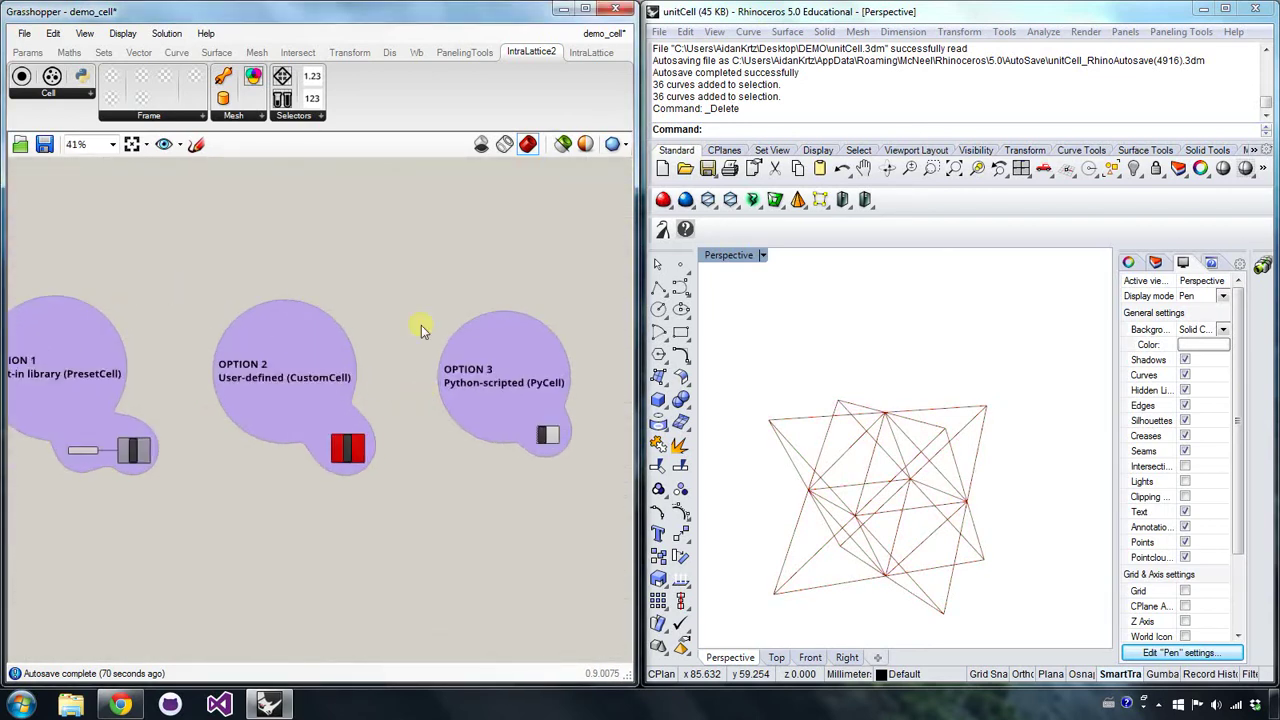
left_click(1110, 703)
left_click(1144, 622)
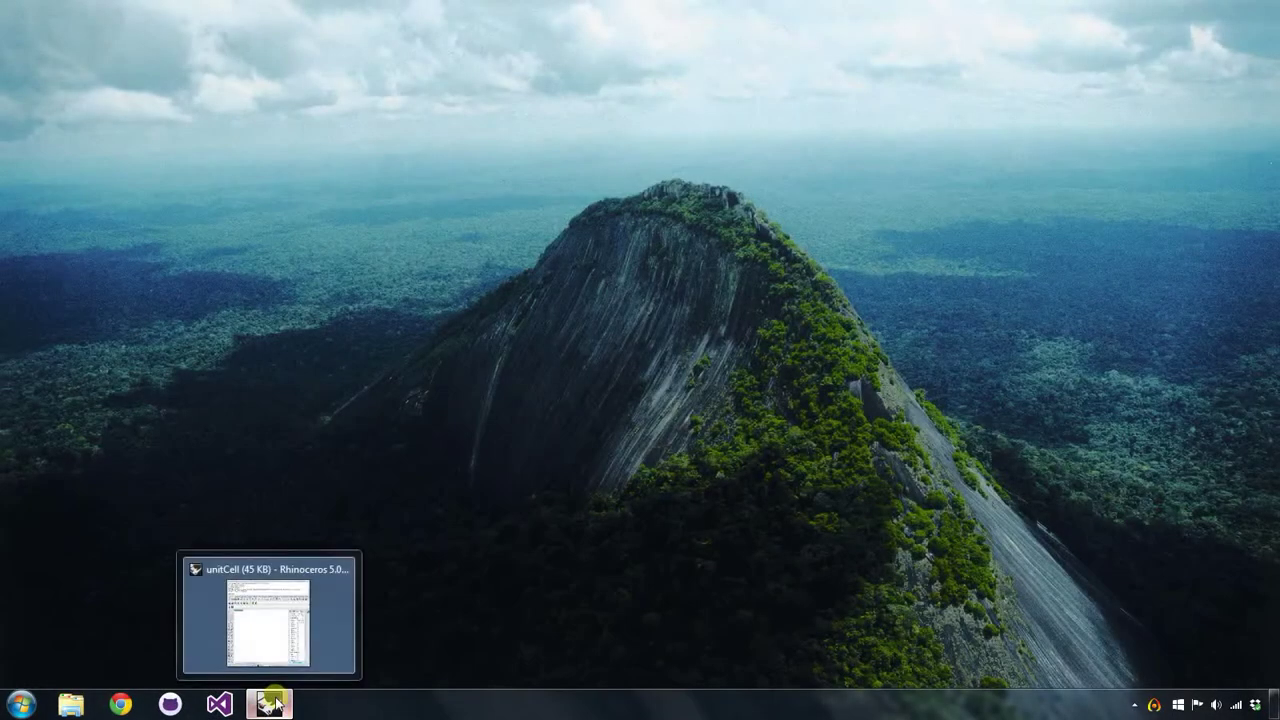
- Bring Rhino and Grasshopper back up on the demo_frame definition and turn on the preview of the ConformBox component
left_click(271, 703)
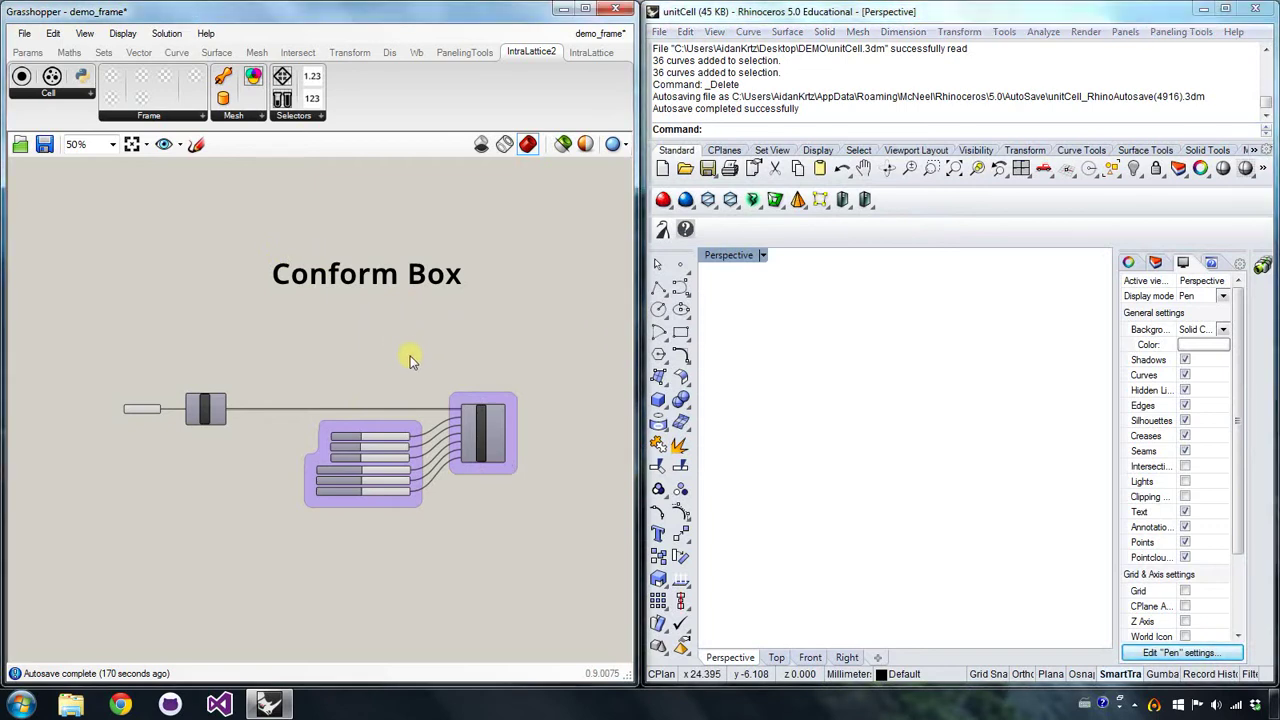
scroll(410, 358, "up", 2)
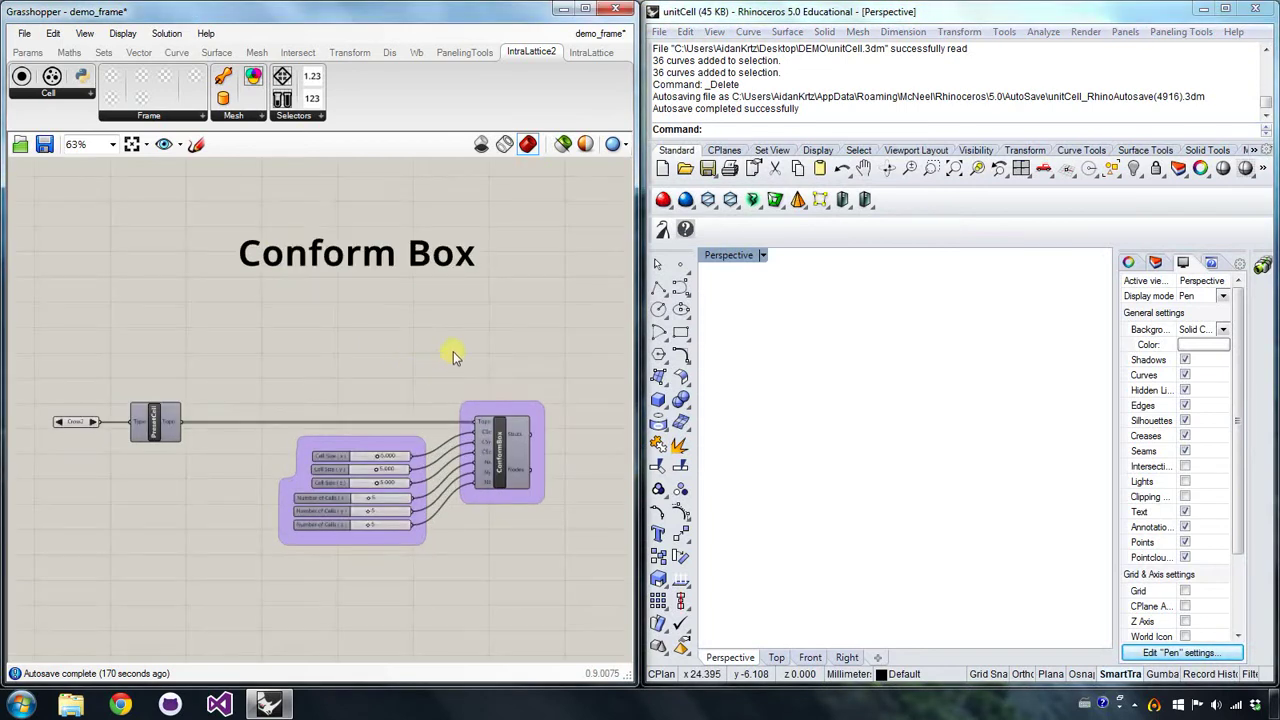
right_click(499, 458)
left_click(525, 488)
right_click_drag(874, 440, 983, 310)
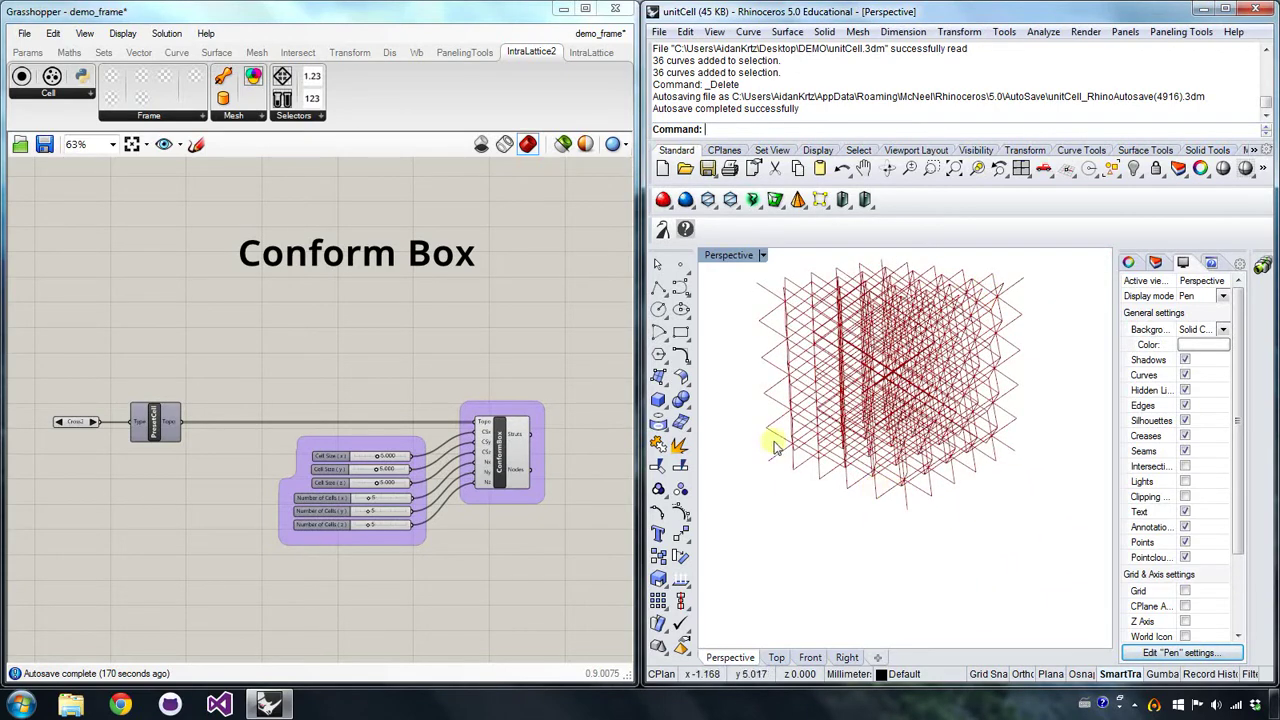
- Change the preset unit cell type feeding ConformBox to Grid
left_click(93, 422)
left_click(93, 422)
left_click(93, 422)
left_click(93, 422)
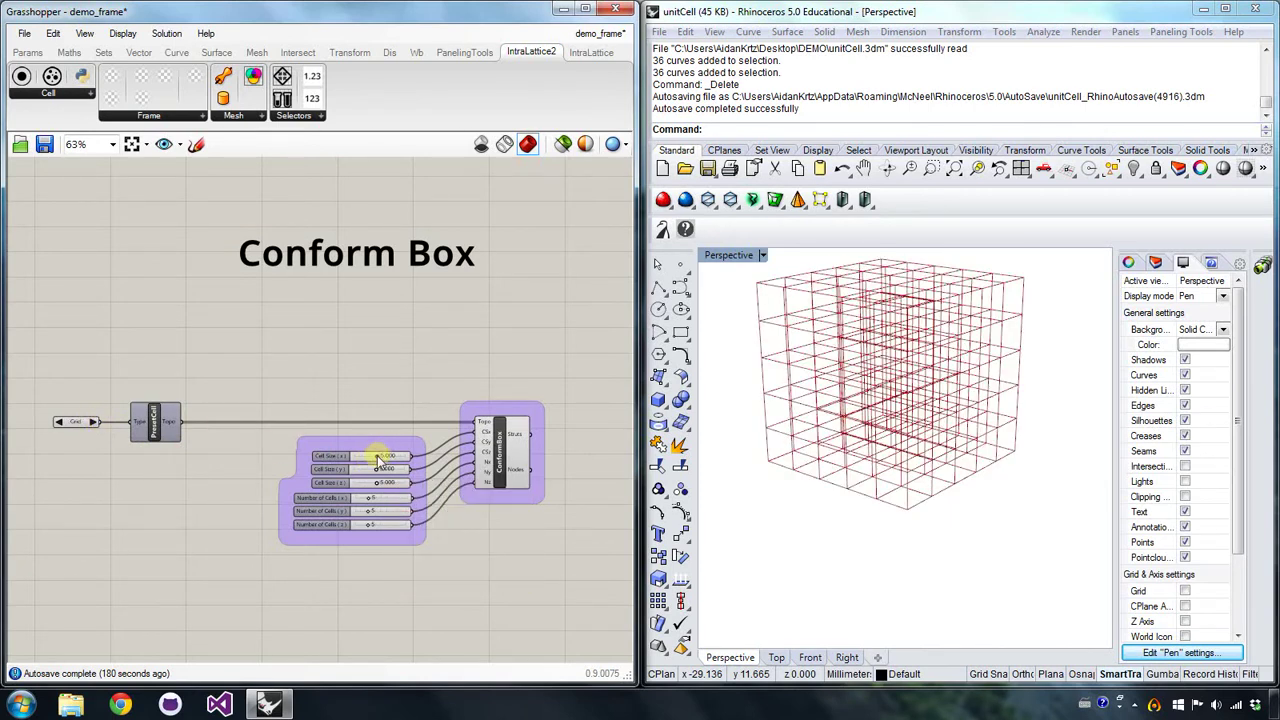
- Set ConformBox's x cell size to about 9.3 and its numbers of cells in x, y and z to 12, 13 and 20
left_click_drag(378, 456, 401, 457)
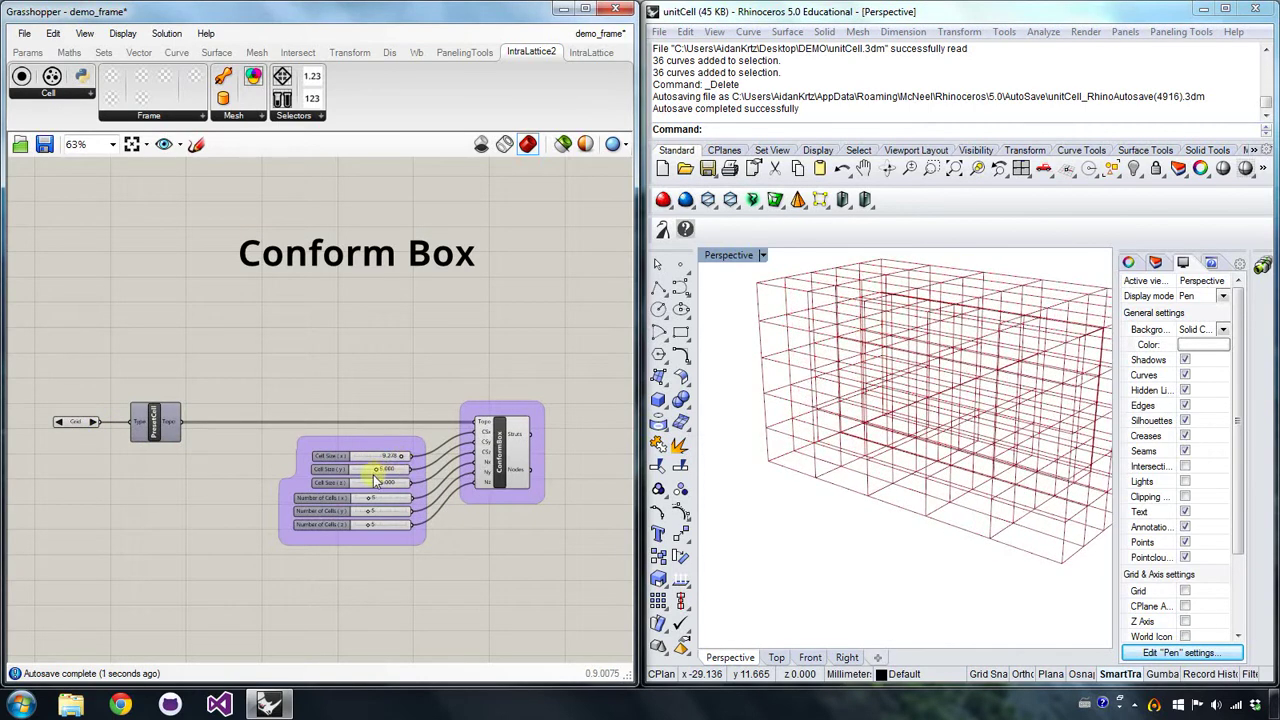
left_click_drag(368, 503, 406, 527)
scroll(860, 480, "down", 5)
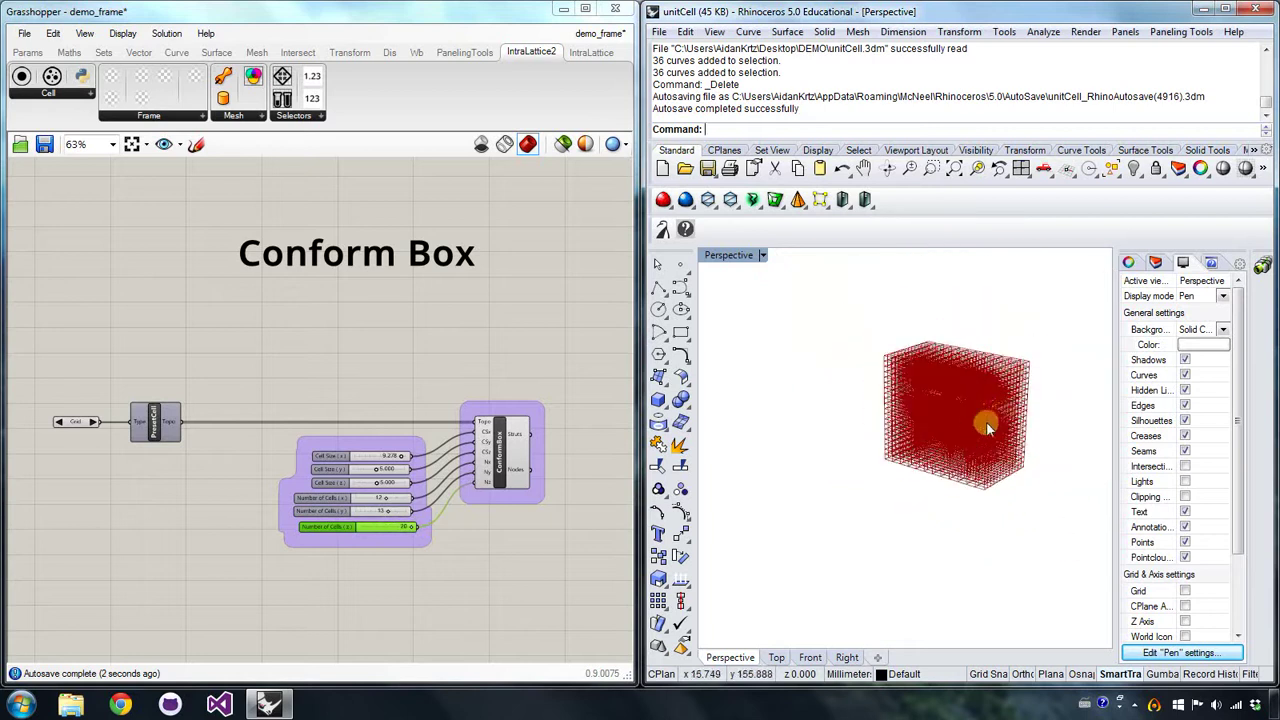
scroll(986, 421, "up", 2)
scroll(971, 409, "down", 1)
- Turn off the preview of the ConformBox component
right_click_drag(481, 527, 445, 521)
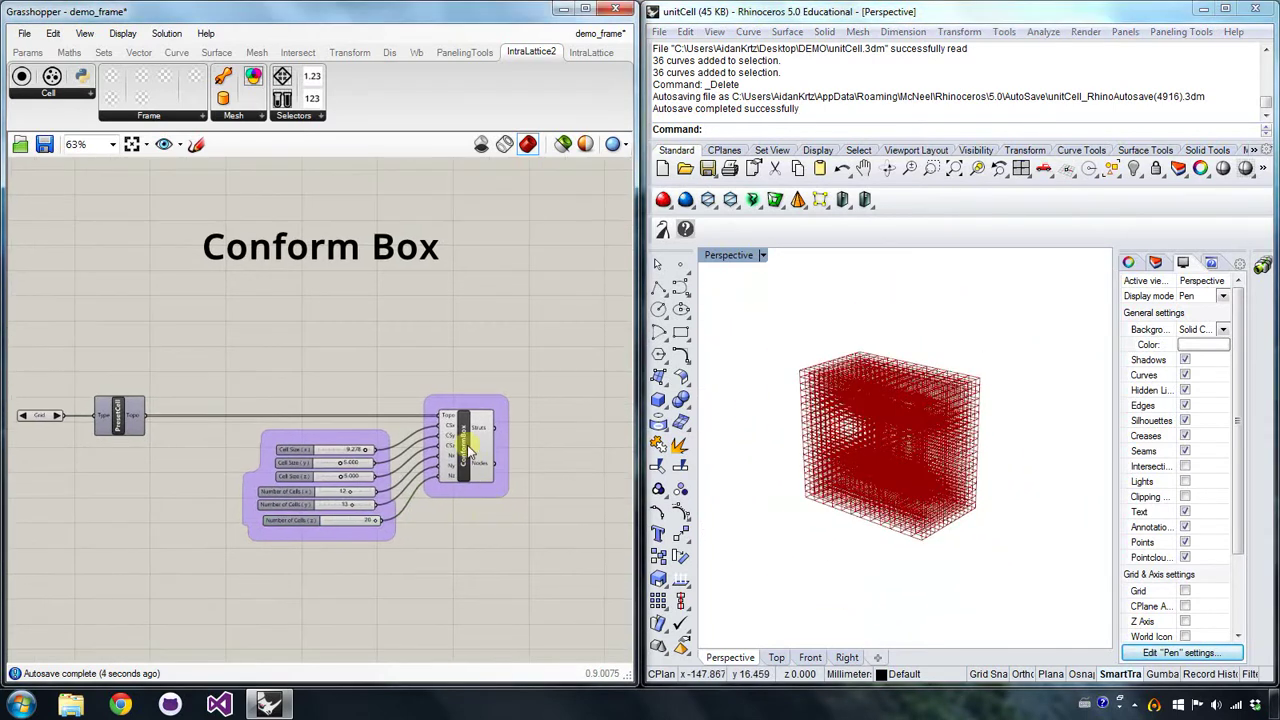
right_click(458, 440)
left_click(547, 473)
- Turn on the preview of the ConformCylinder component and examine its lattice up close and from above
right_click_drag(547, 473, 345, 433)
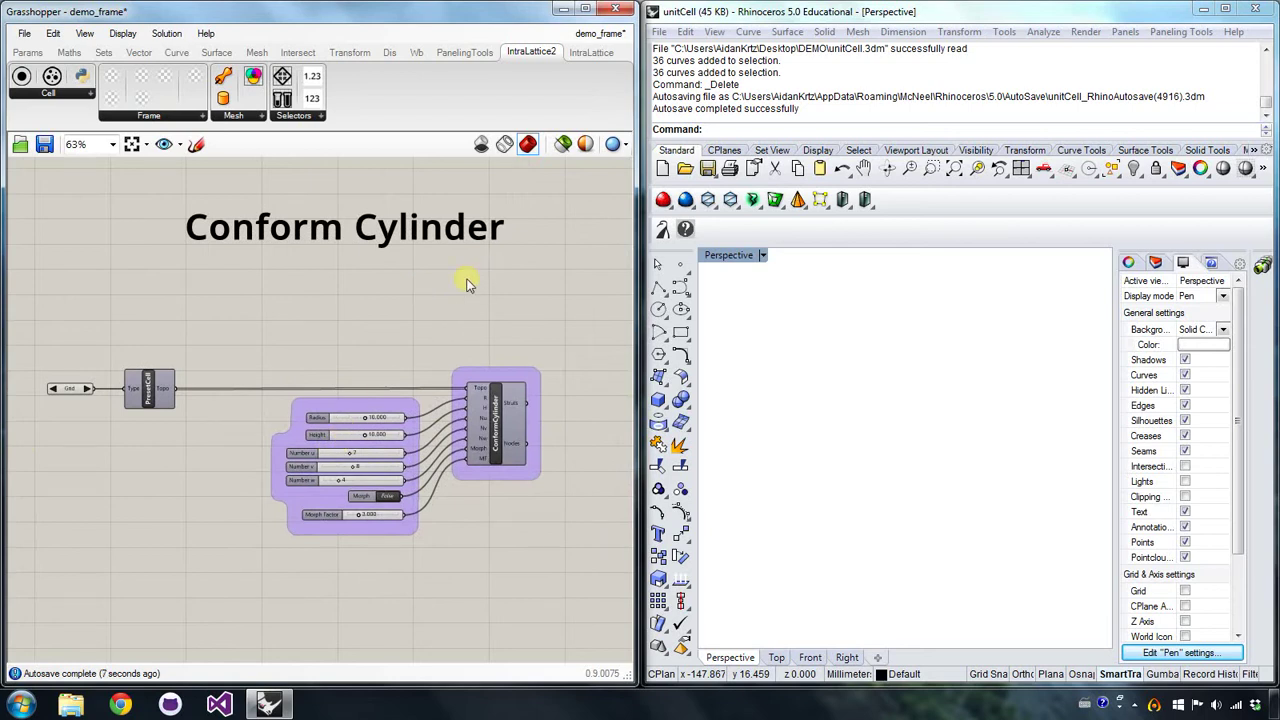
right_click_drag(320, 334, 383, 334)
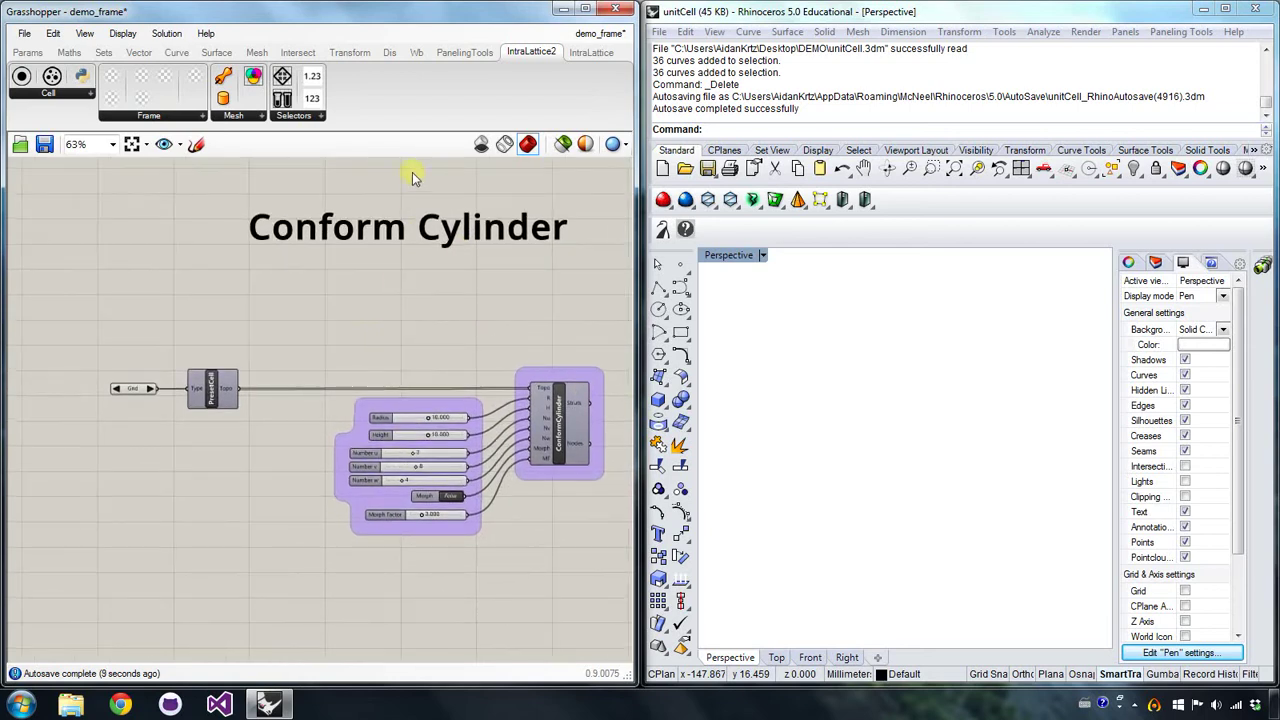
right_click(552, 406)
left_click(577, 444)
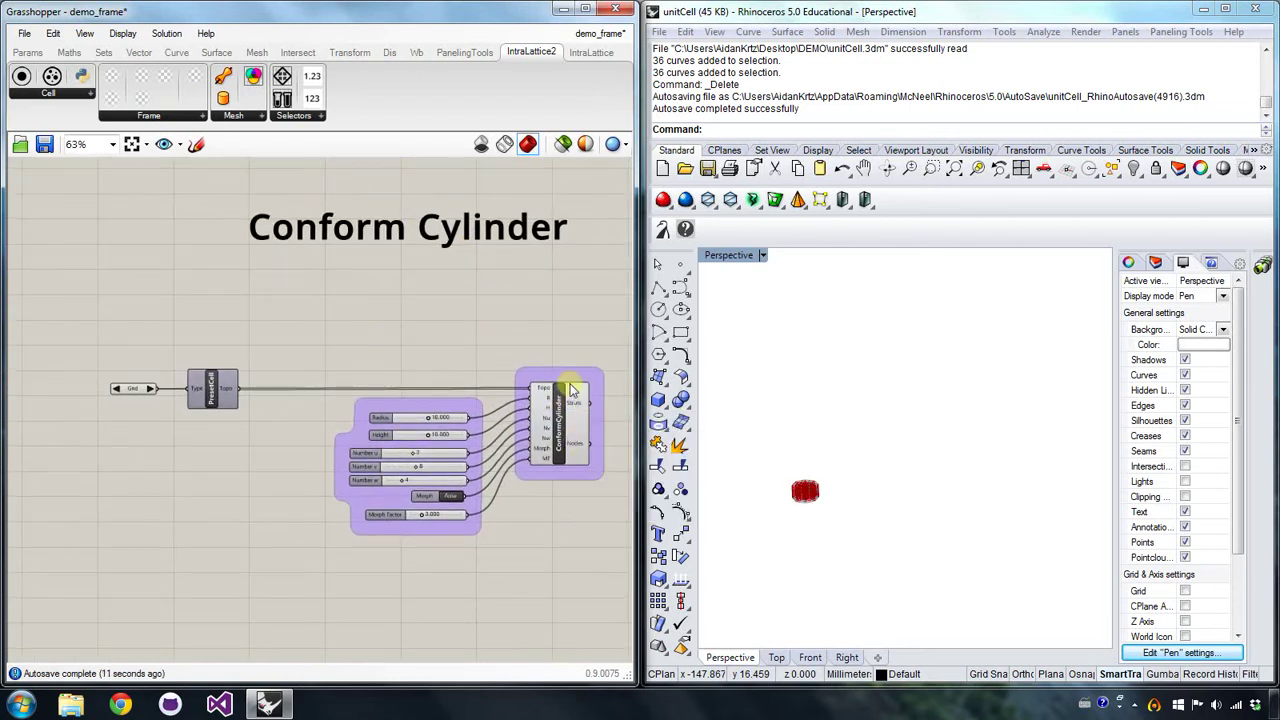
scroll(815, 470, "up", 15)
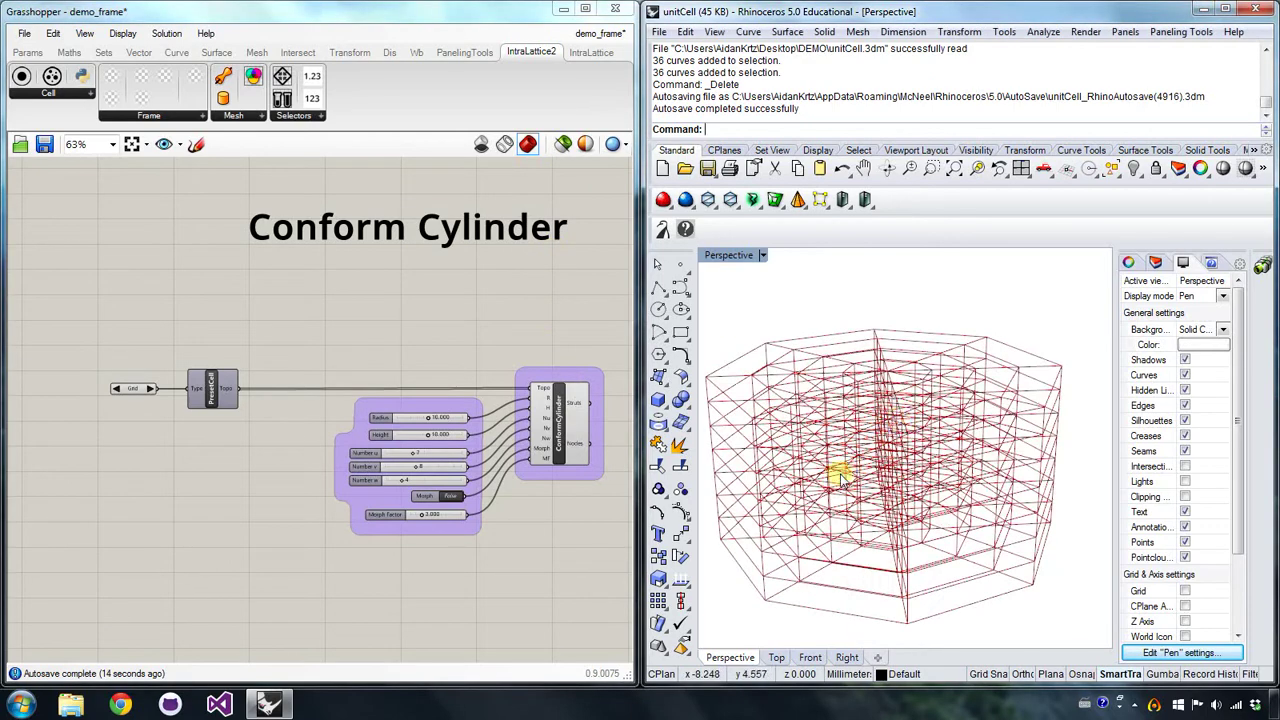
right_click_drag(883, 447, 934, 434)
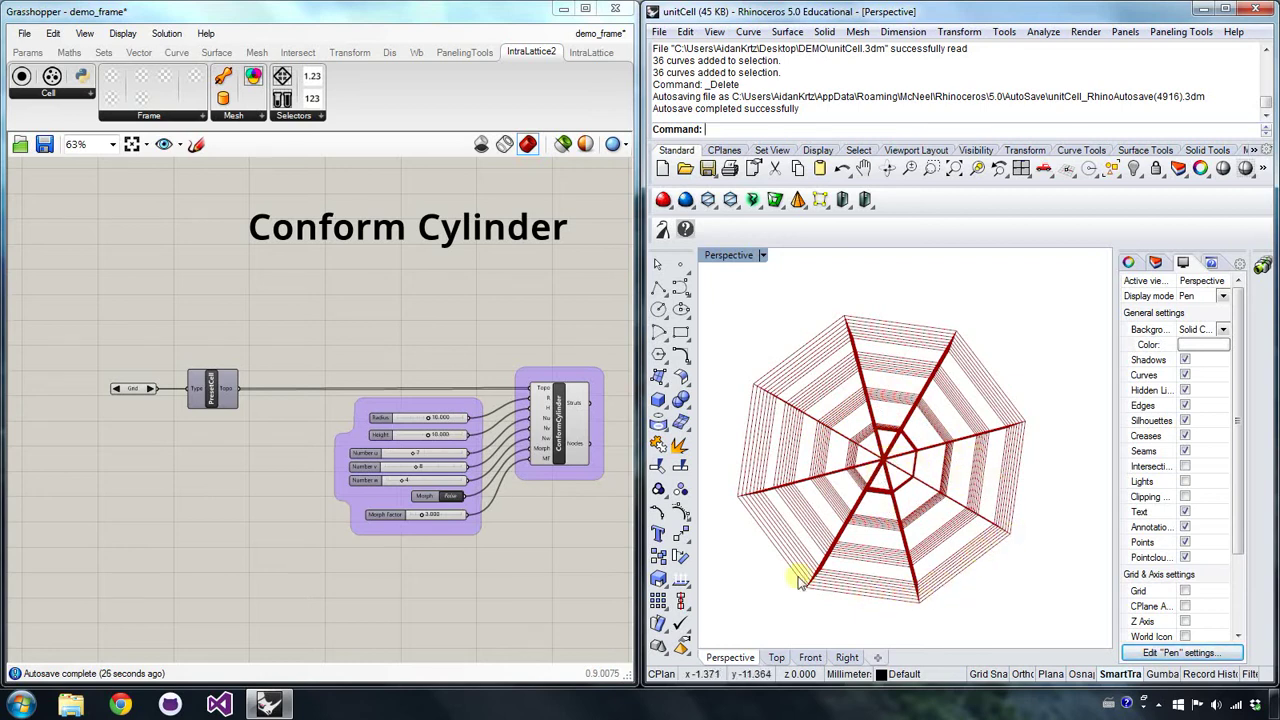
- Compare the cylinder lattice with and without morphing, leaving the Morph toggle set to True
scroll(490, 443, "up", 3)
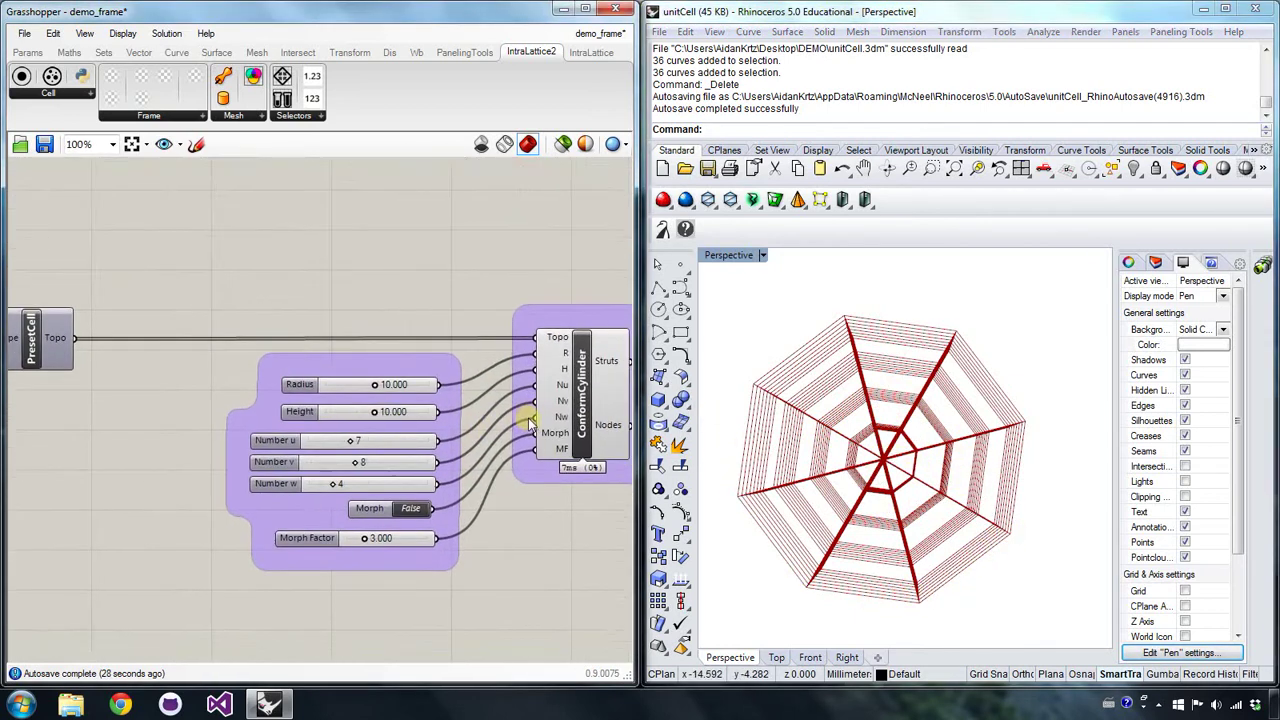
scroll(483, 388, "up", 1)
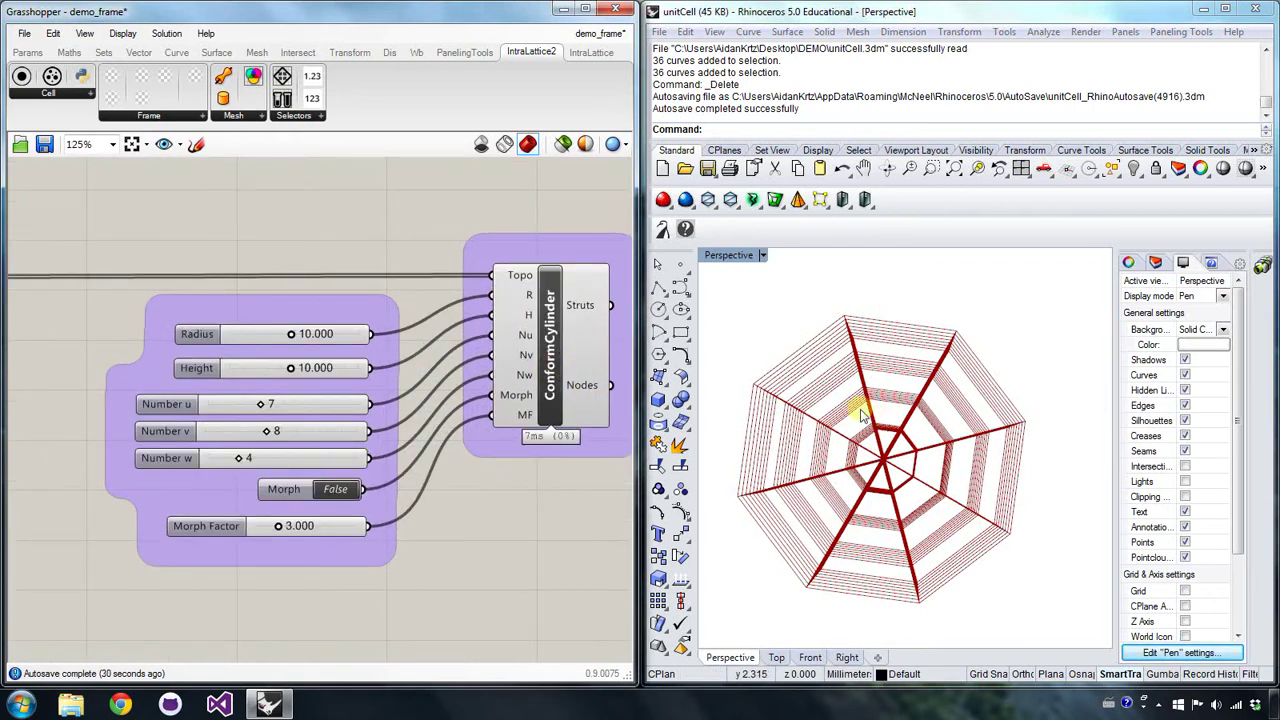
left_click(338, 489)
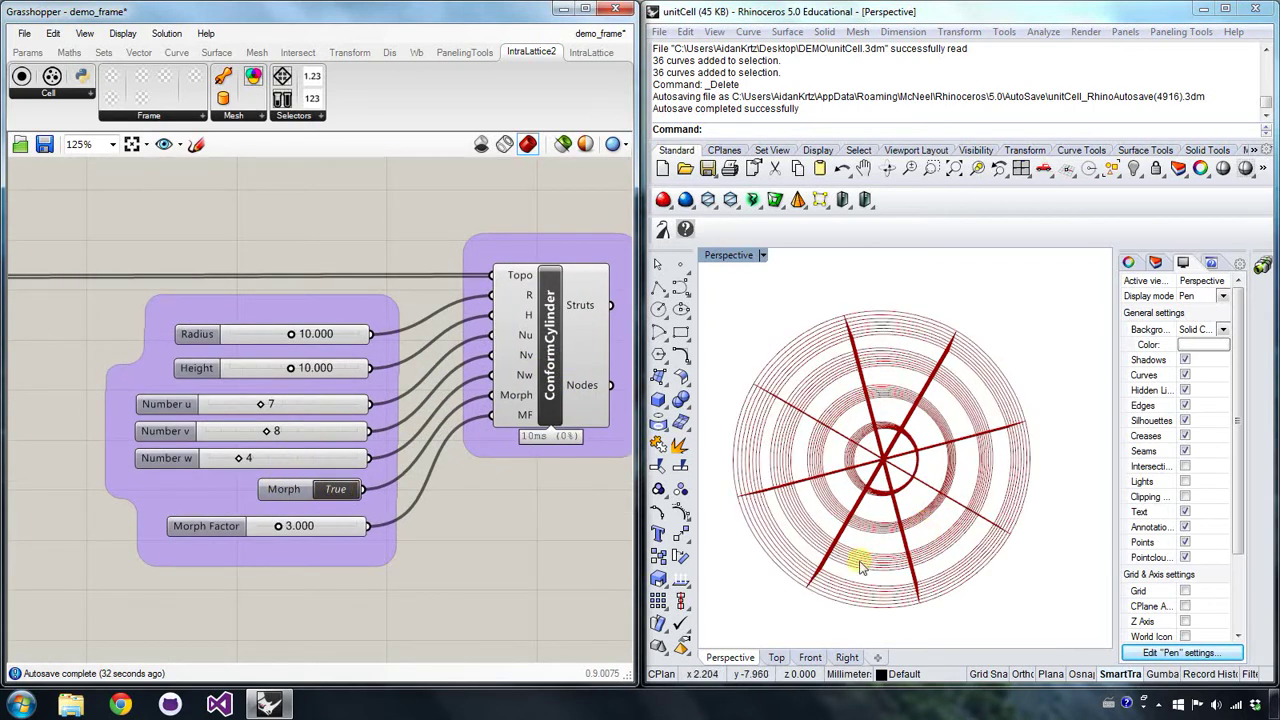
left_click(343, 489)
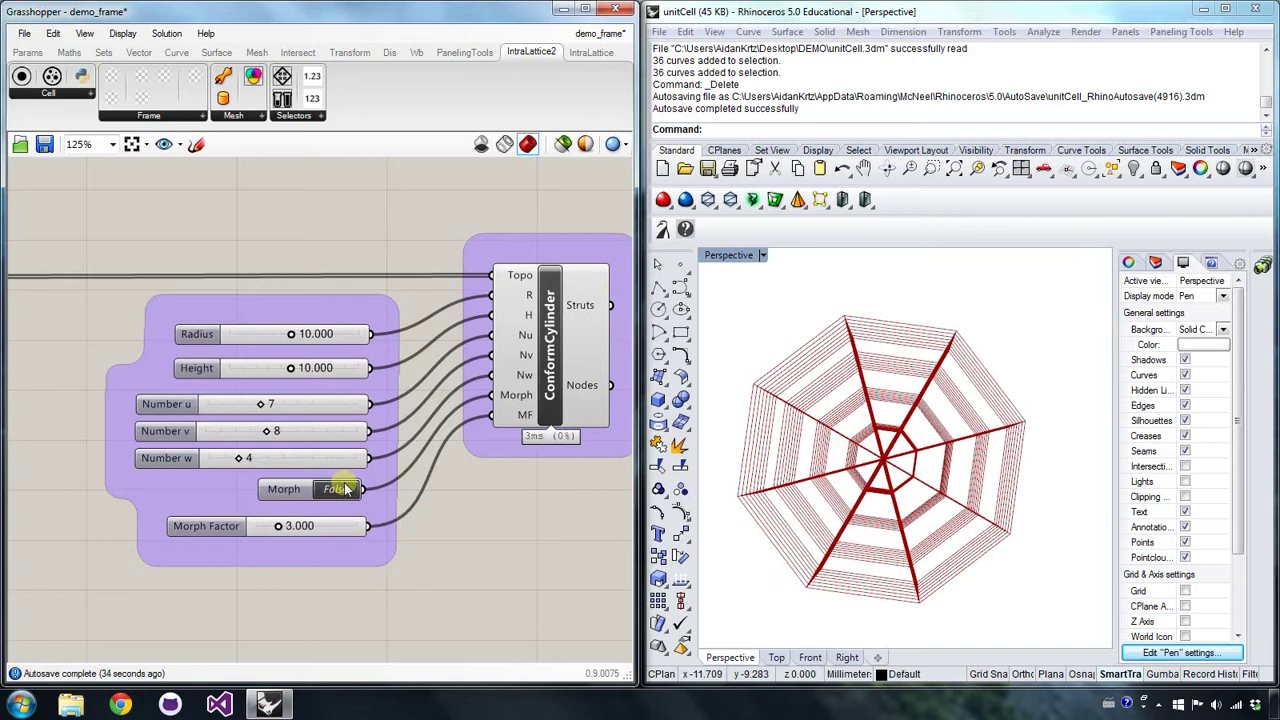
left_click(343, 489)
right_click_drag(857, 580, 1036, 453)
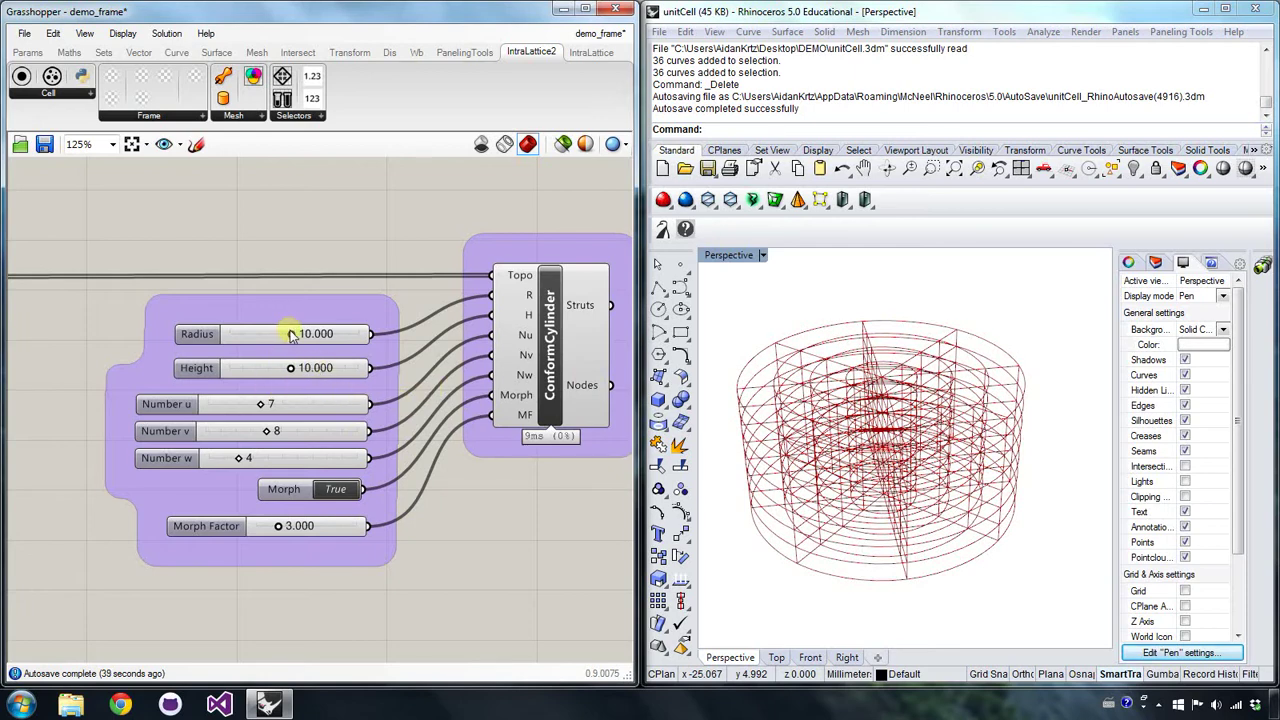
- Set the cylinder's Radius to about 12.6, Height to about 16.2, and Number u, v and w to 13, 14 and 10
left_click_drag(290, 334, 332, 369)
left_click_drag(264, 405, 313, 431)
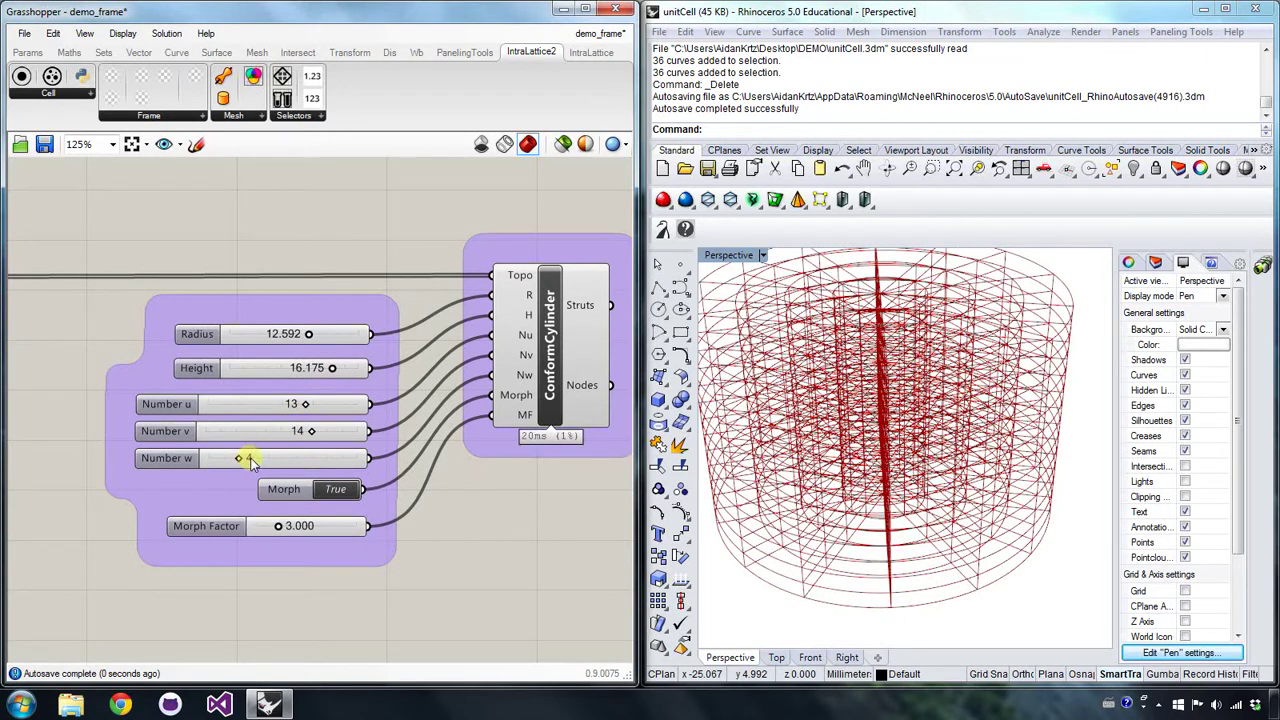
left_click_drag(252, 460, 283, 458)
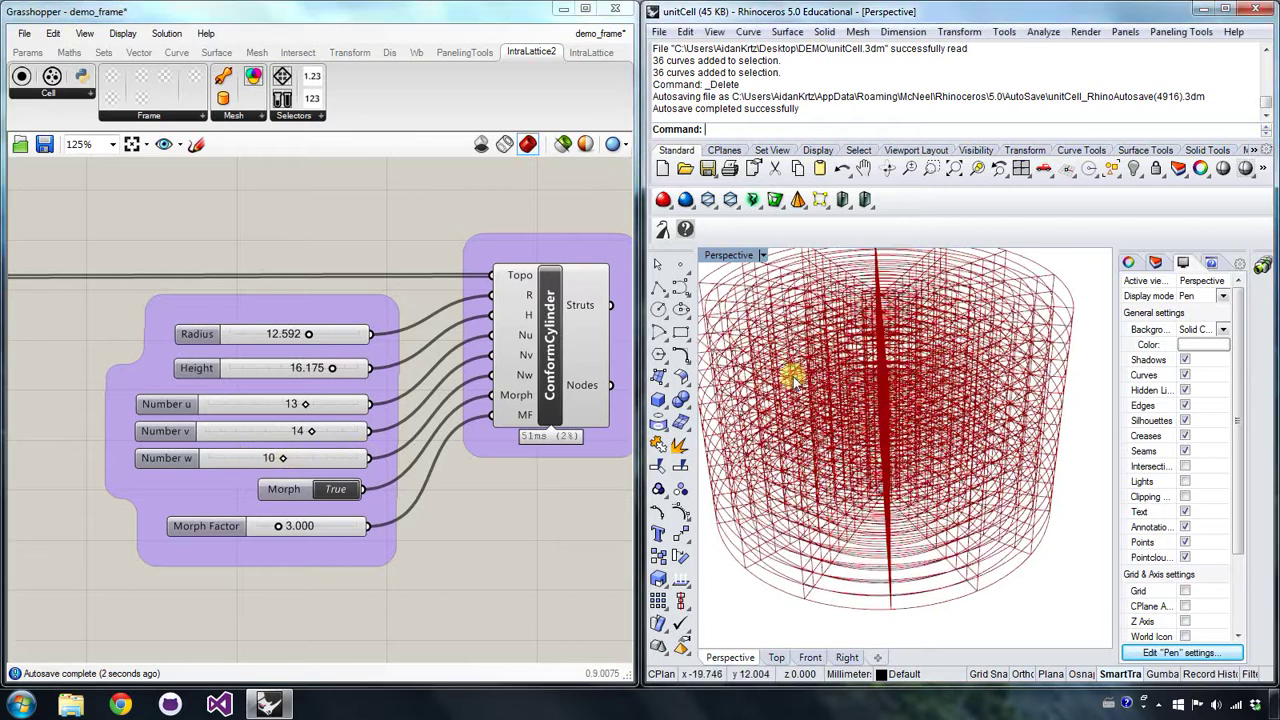
- Set the cylinder's Number v to 20 and compare the lattice with morphing switched off and on
right_click_drag(791, 374, 905, 441)
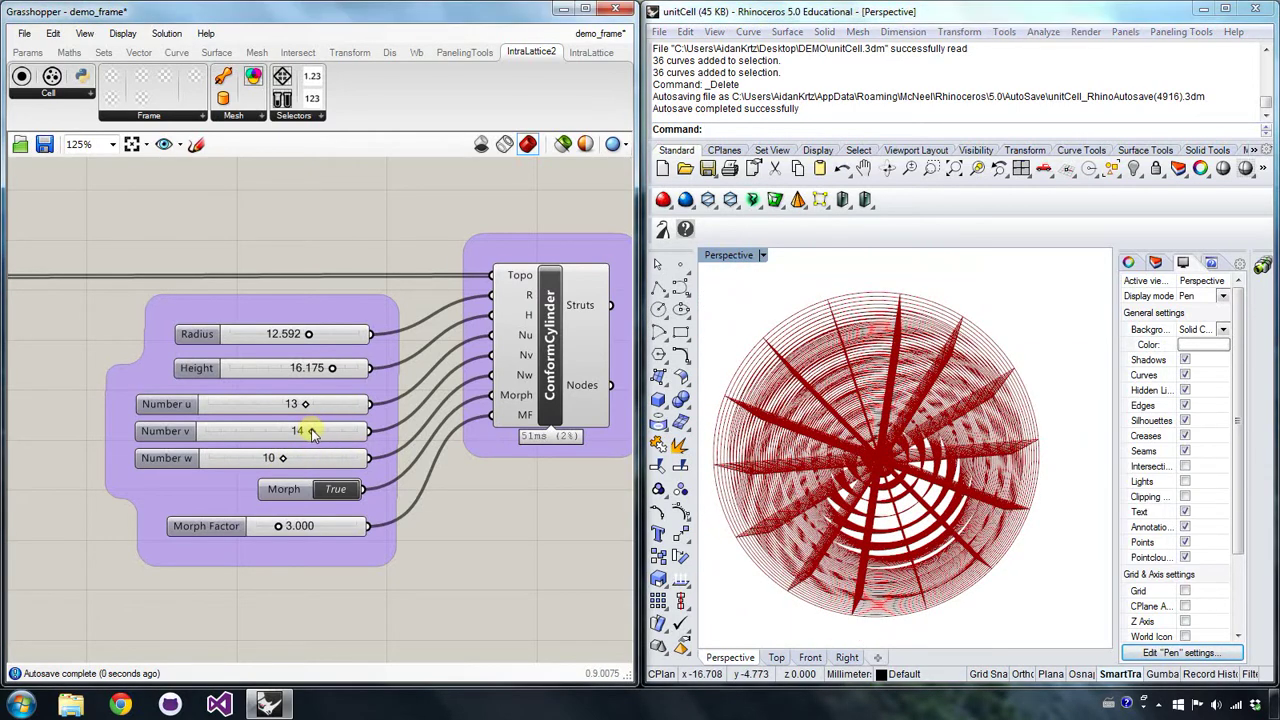
left_click_drag(308, 432, 360, 432)
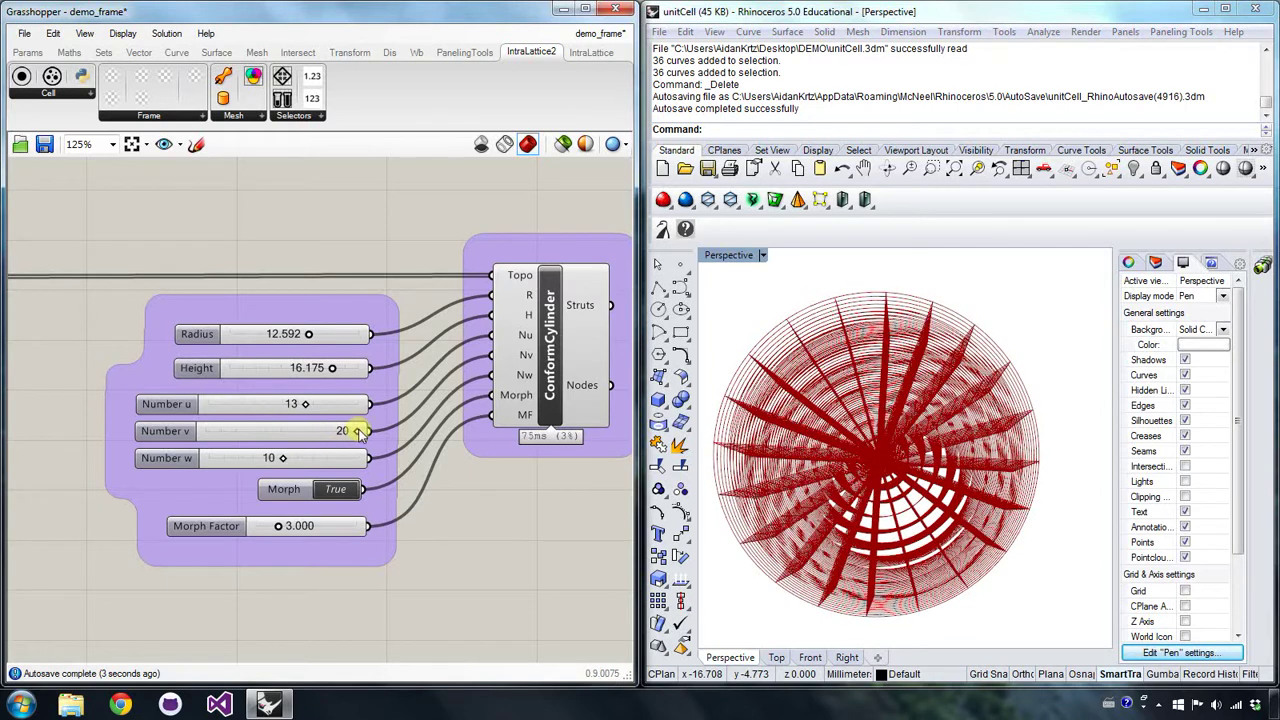
double_click(337, 490)
double_click(337, 490)
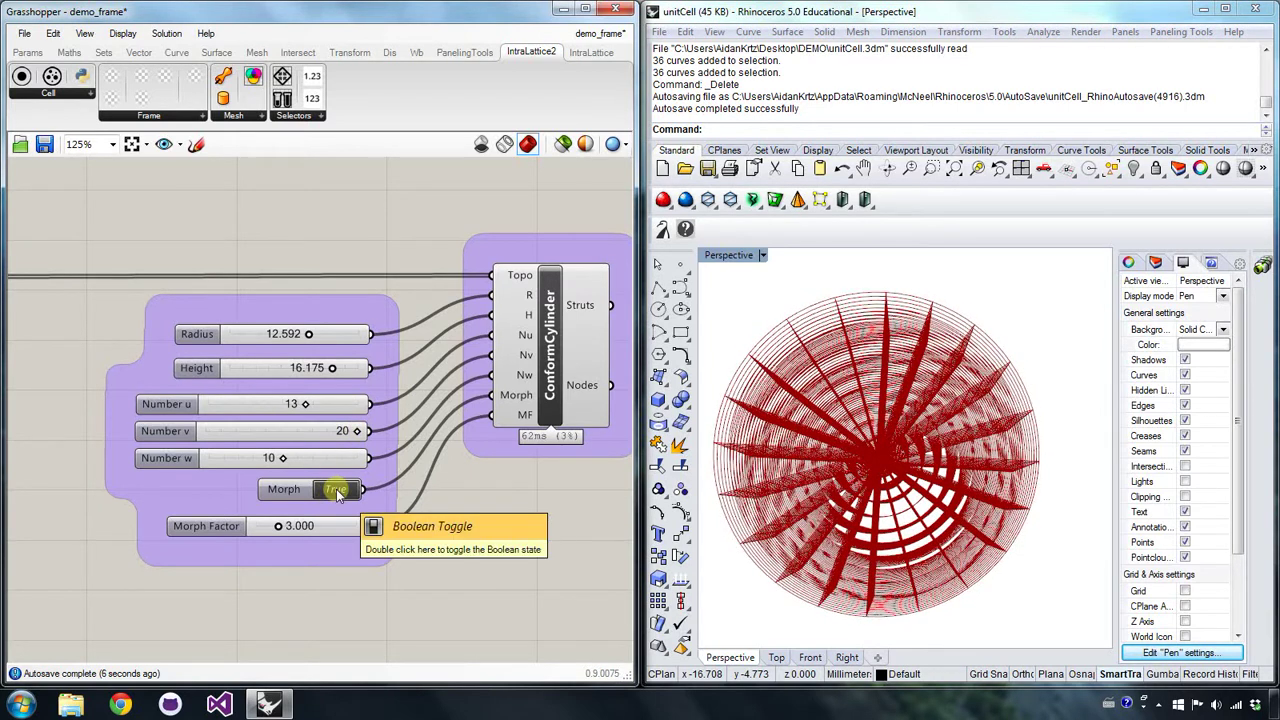
double_click(337, 490)
double_click(337, 490)
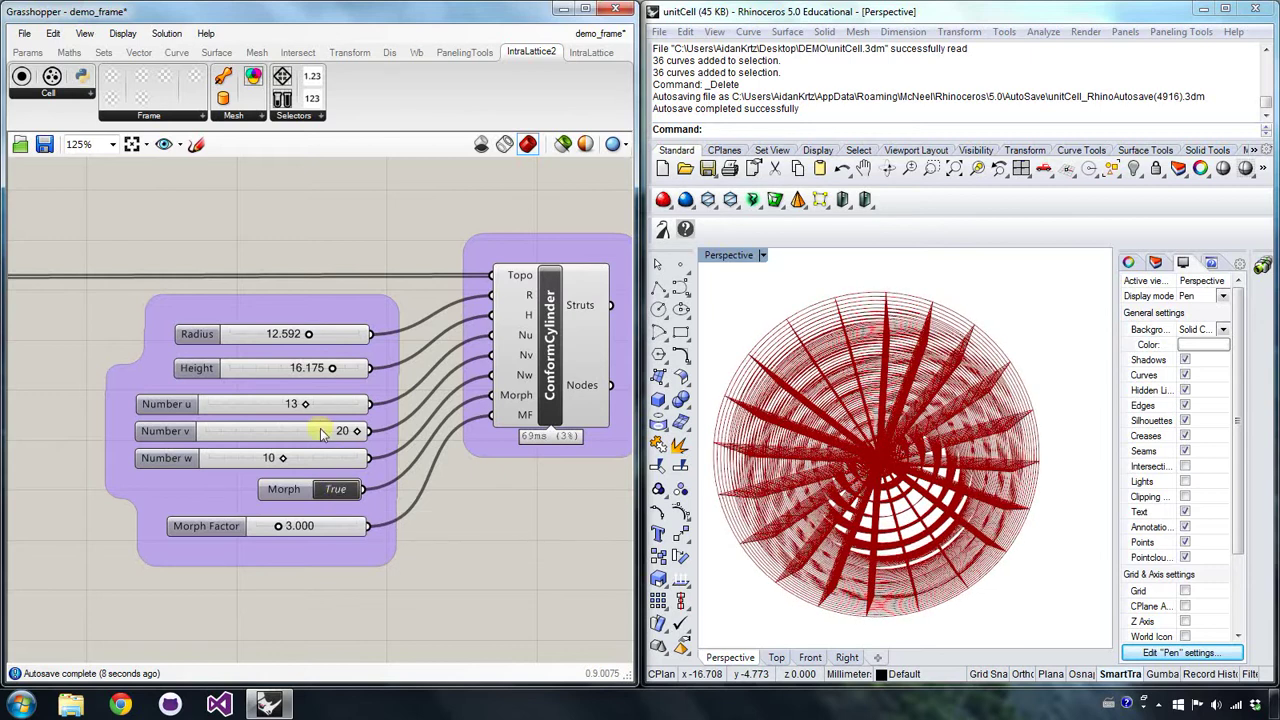
- Set the cylinder's Number v to 6 and compare the lattice with and without morphing, leaving Morph set to True
left_click_drag(357, 431, 255, 437)
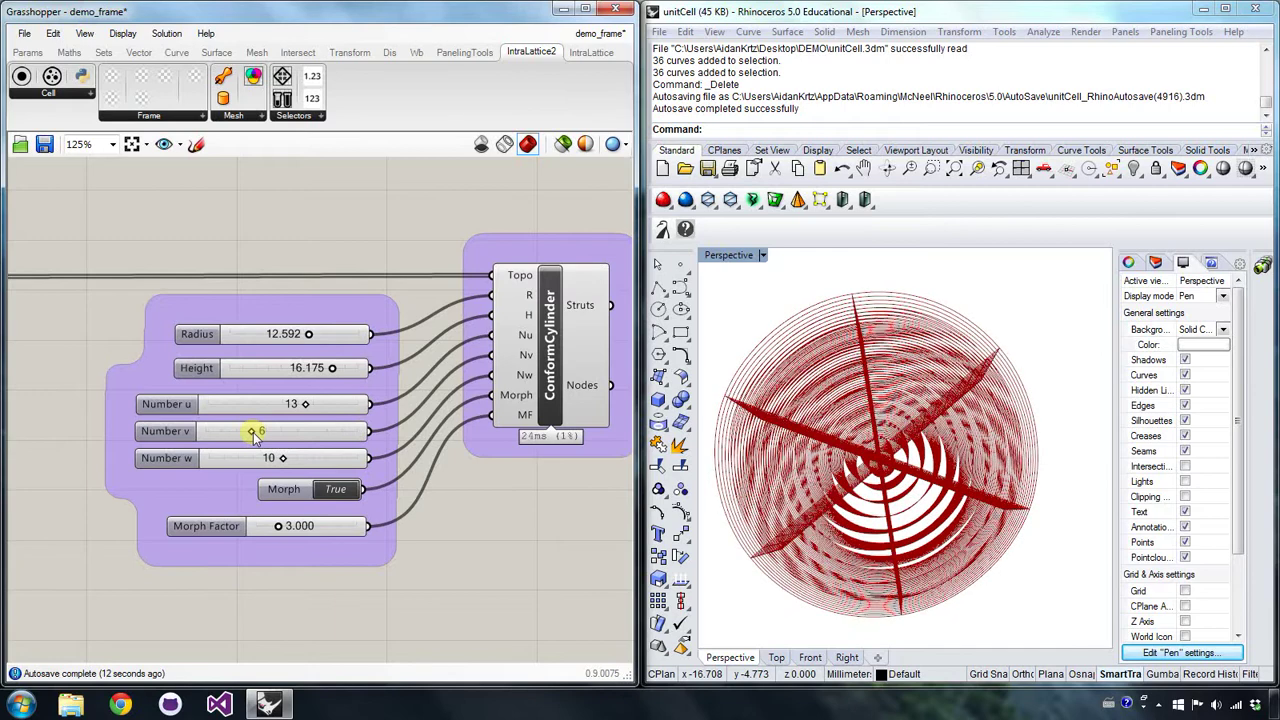
right_click_drag(811, 491, 970, 497)
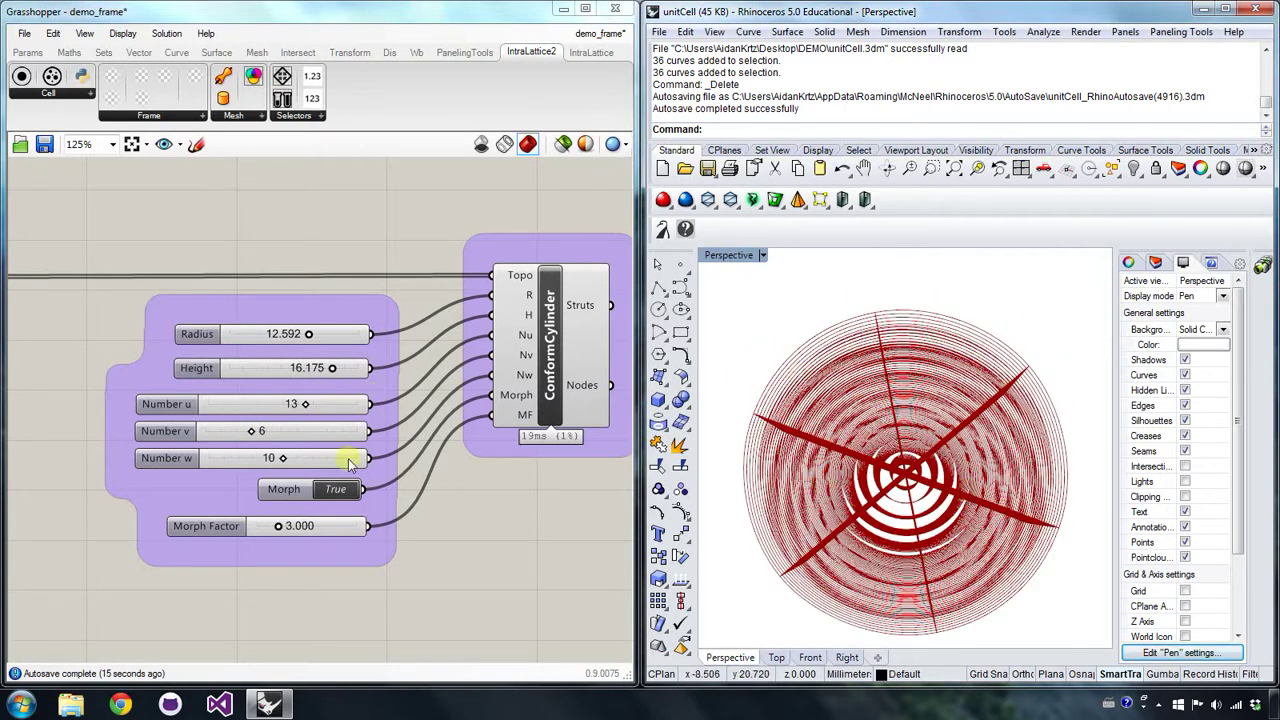
left_click(338, 489)
right_click_drag(943, 500, 846, 514)
left_click(340, 489)
- Turn off the preview of the ConformCylinder component
right_click_drag(534, 491, 411, 491)
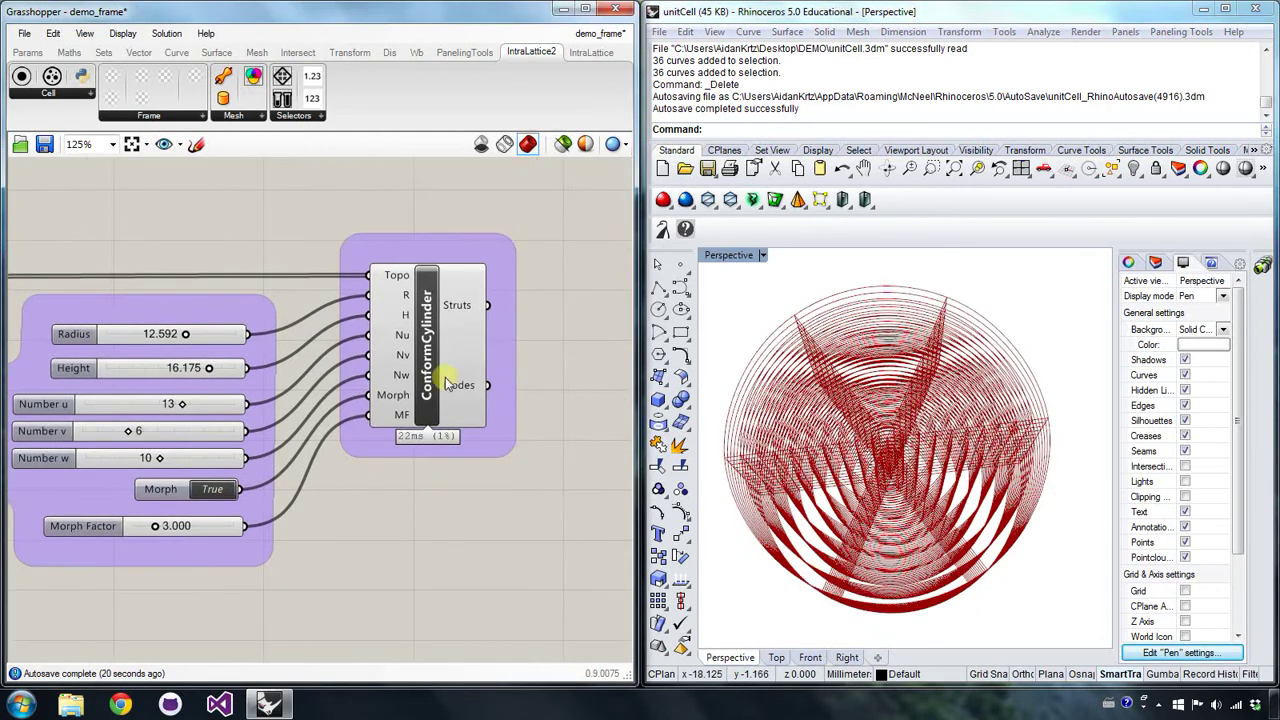
right_click(432, 340)
left_click(472, 373)
- Examine the Conform Surface-Surface definition, including its two surface inputs and the cylinders that feed them
right_click_drag(467, 380, 288, 367)
scroll(290, 366, "down", 9)
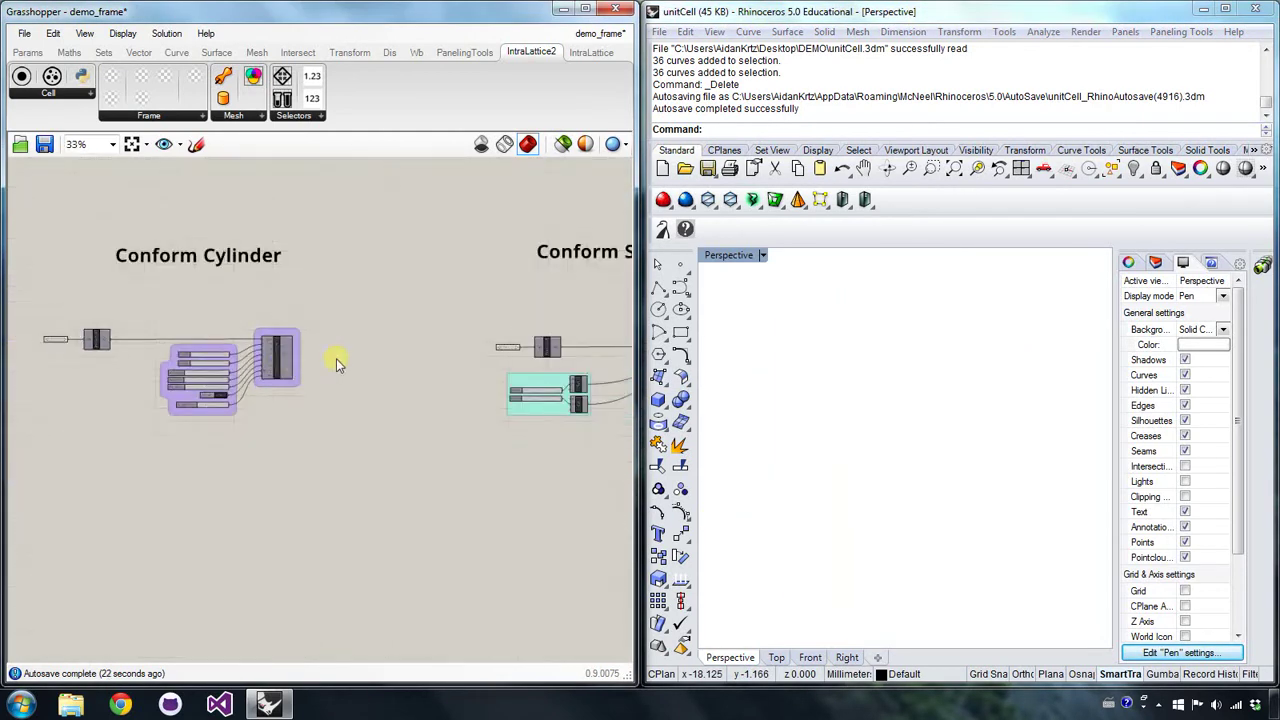
right_click_drag(554, 341, 509, 306)
scroll(375, 376, "up", 4)
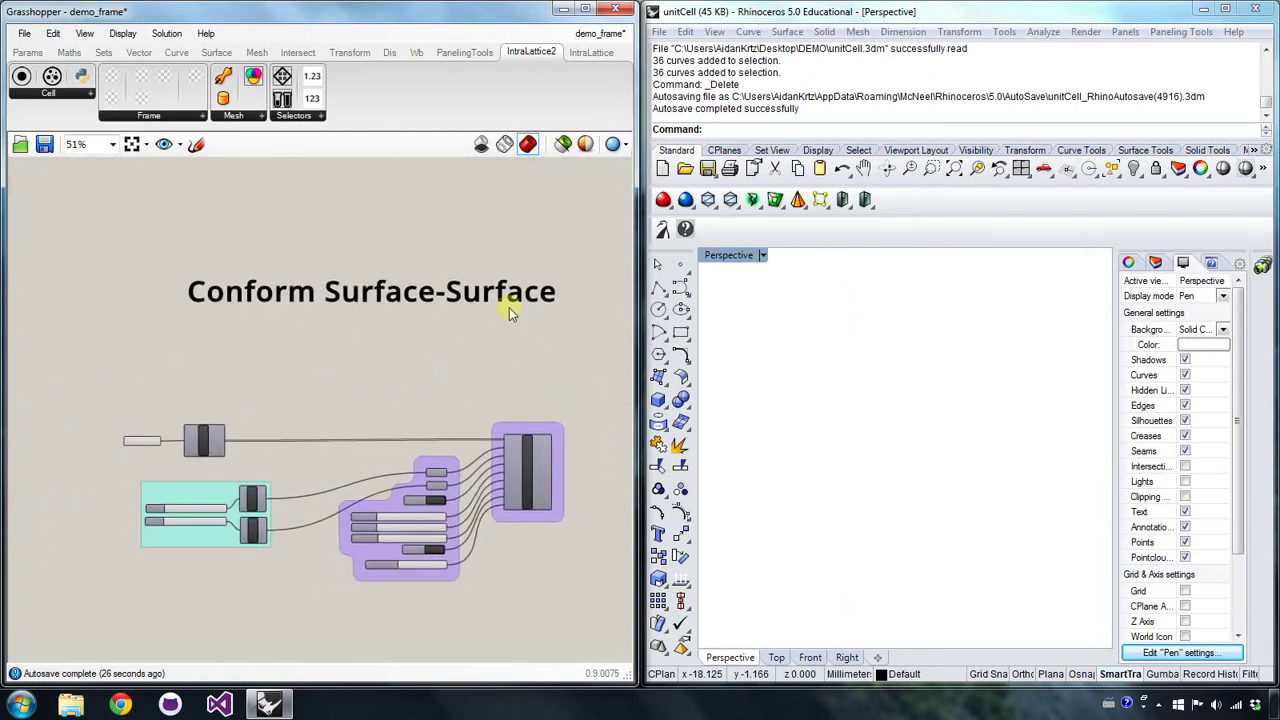
scroll(290, 390, "up", 1)
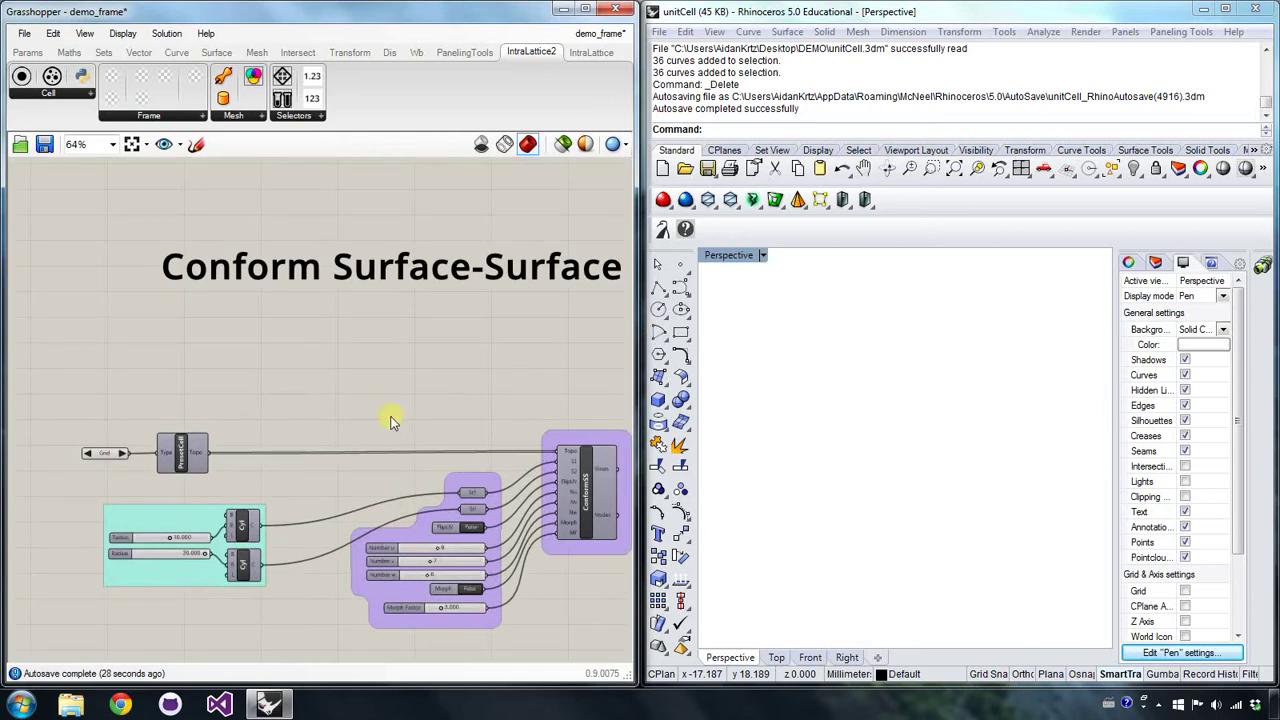
right_click_drag(287, 450, 240, 414)
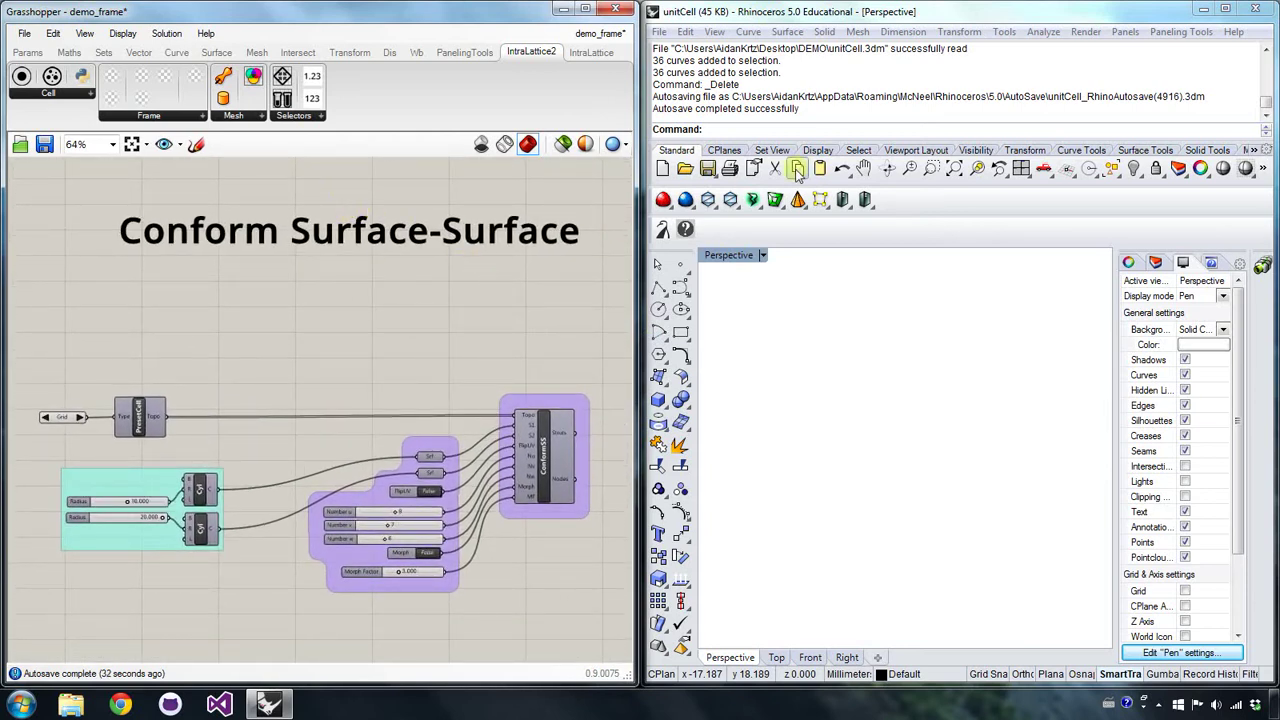
right_click_drag(339, 367, 354, 343)
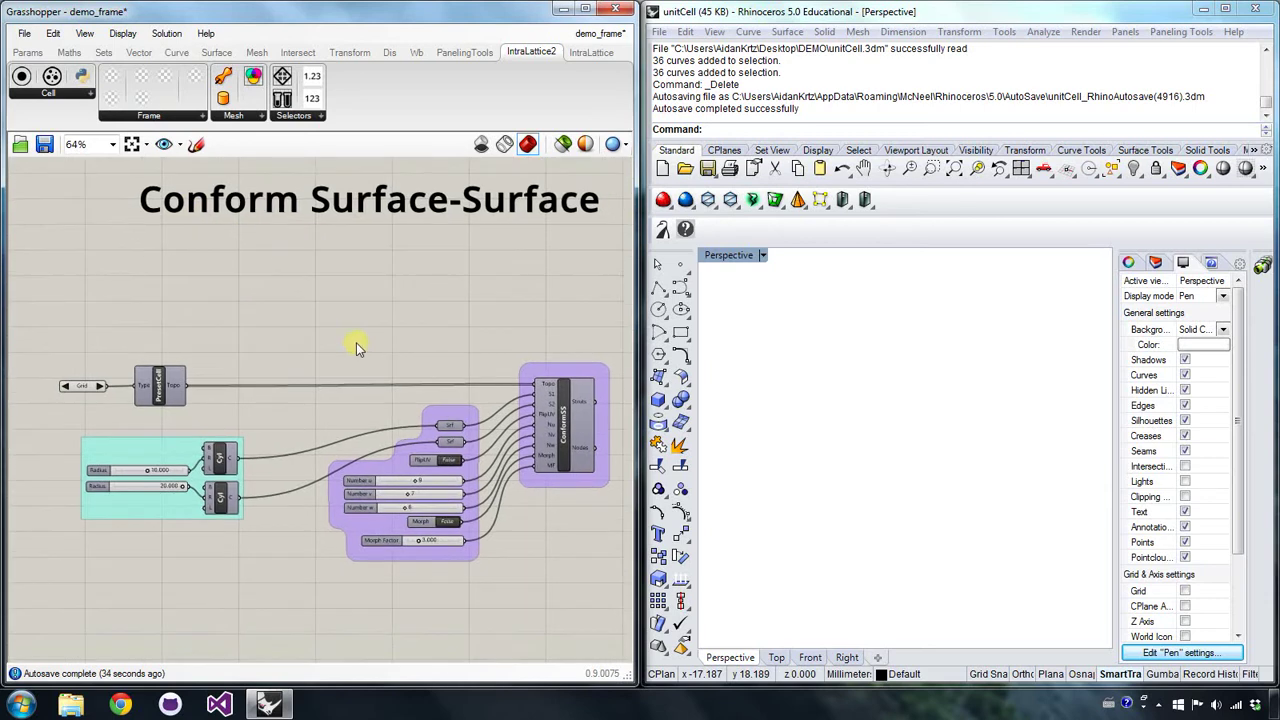
scroll(455, 441, "up", 5)
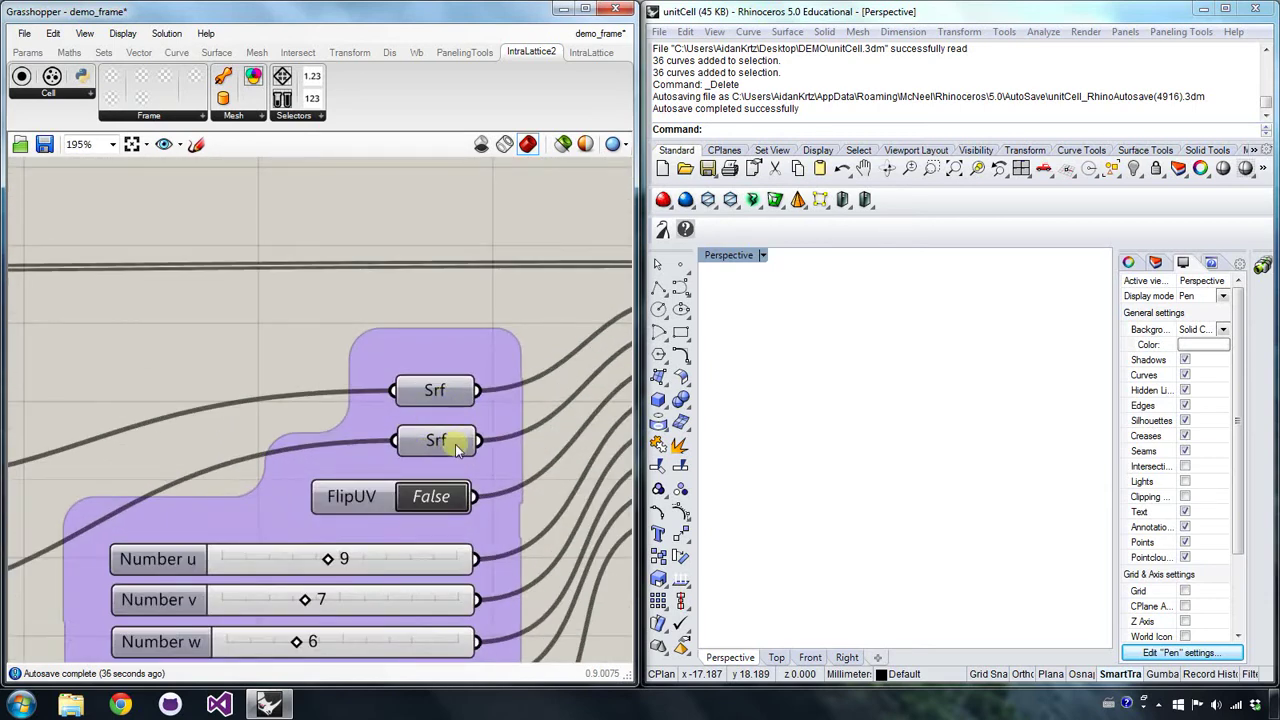
right_click_drag(308, 352, 343, 327)
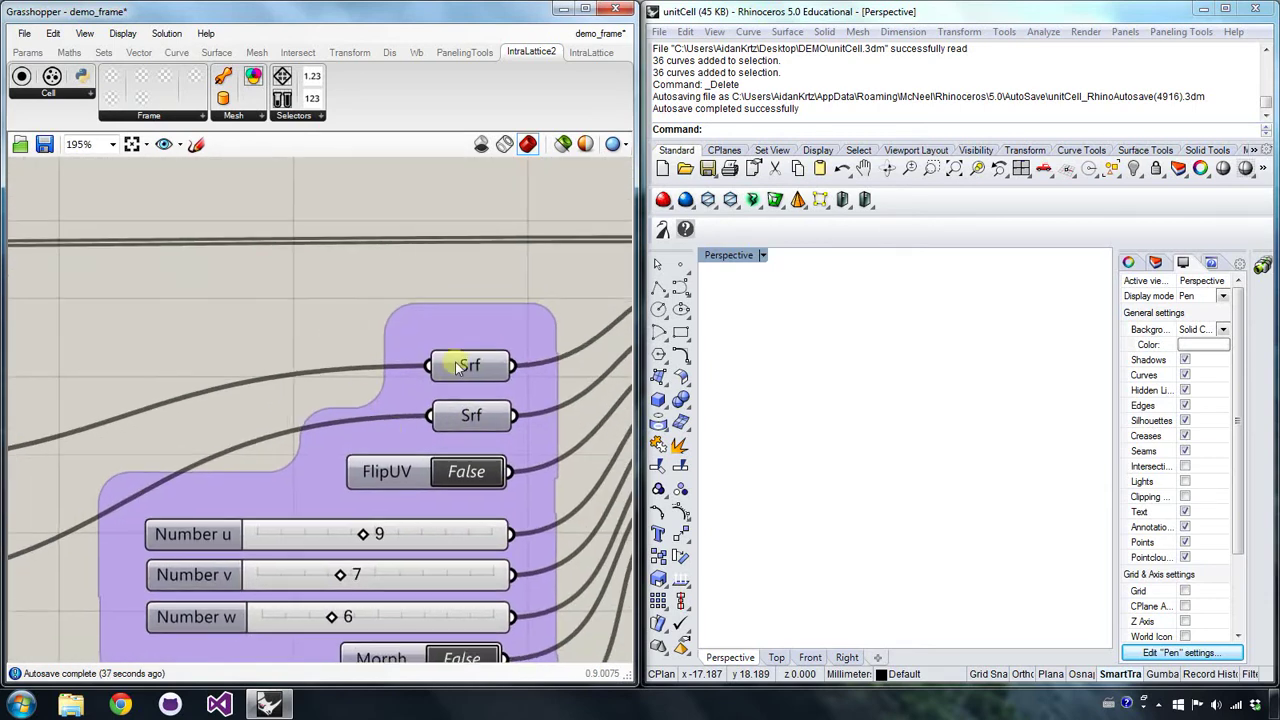
right_click_drag(235, 304, 374, 308)
scroll(372, 311, "down", 4)
scroll(245, 370, "up", 1)
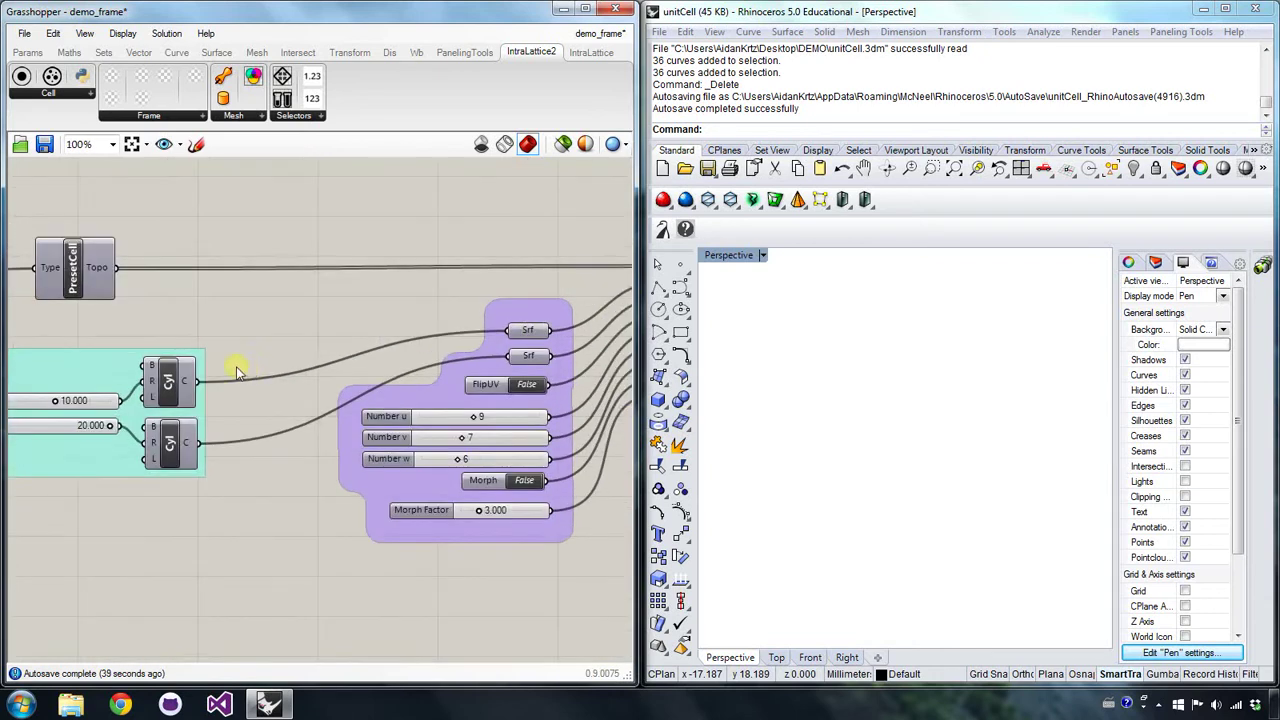
- Turn on the preview of both Cyl components, with radii 10 and 20, and view the two surfaces from above
right_click_drag(181, 351, 302, 348)
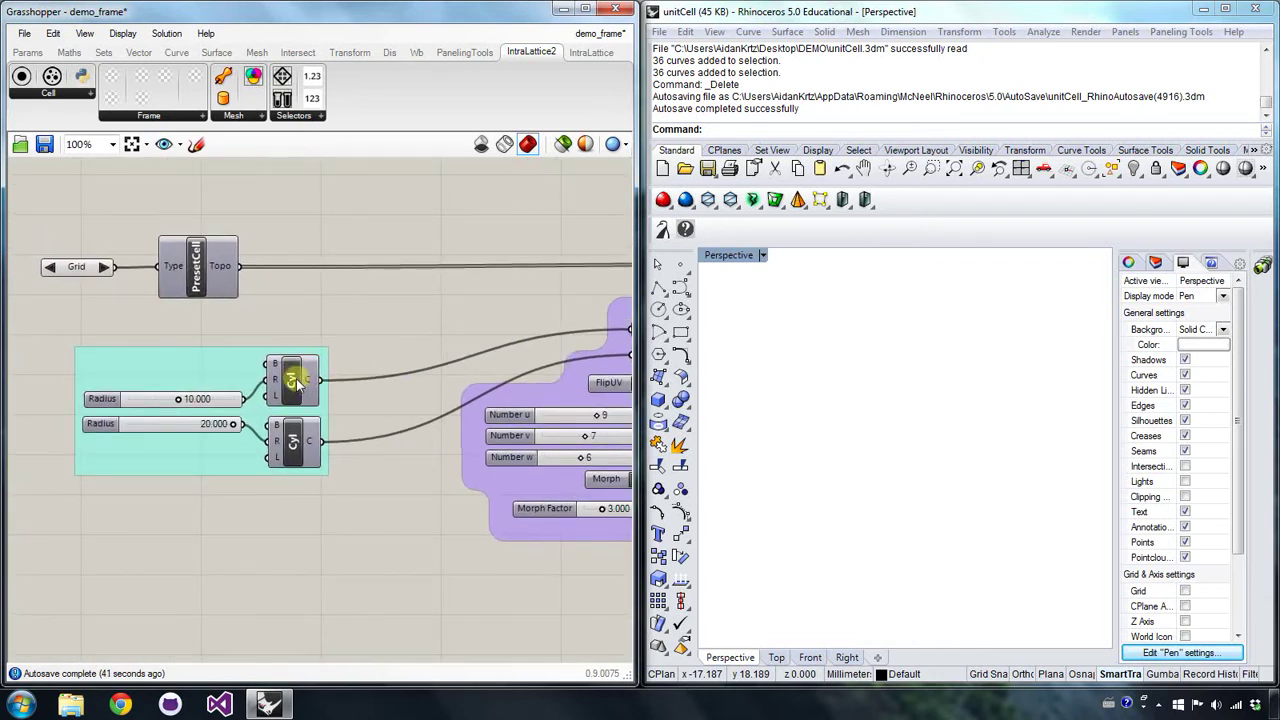
right_click(297, 383)
left_click(323, 420)
right_click(289, 376)
left_click(300, 428)
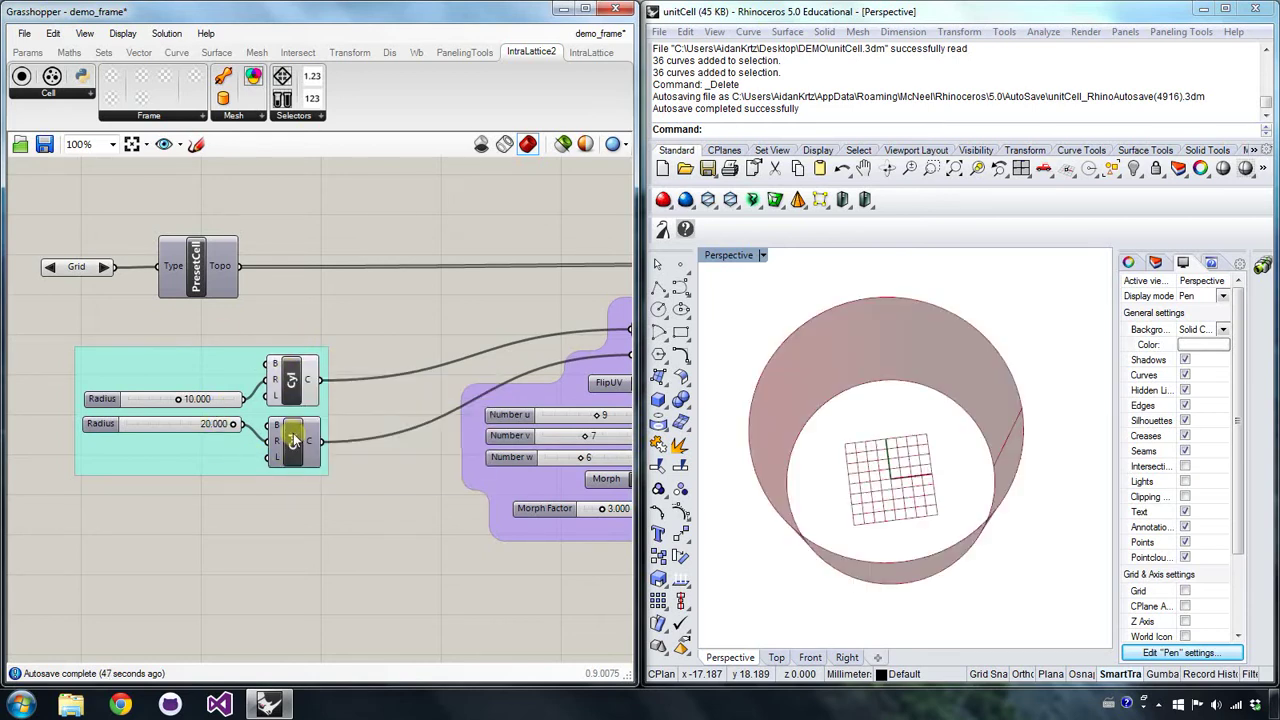
right_click(293, 436)
left_click(317, 464)
right_click_drag(760, 485, 910, 508)
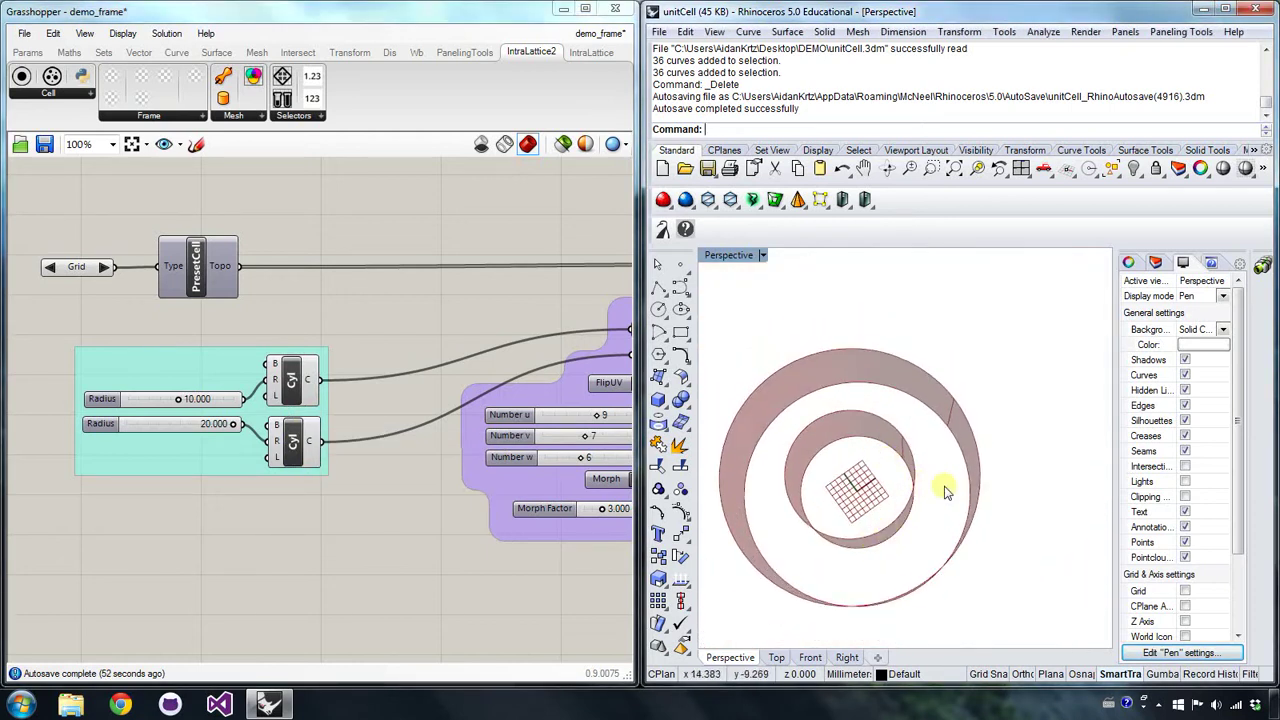
- Turn on the preview of the ConformSS component and examine the lattice between the two cylinder surfaces
right_click_drag(455, 403, 164, 383)
right_click(525, 300)
left_click(548, 326)
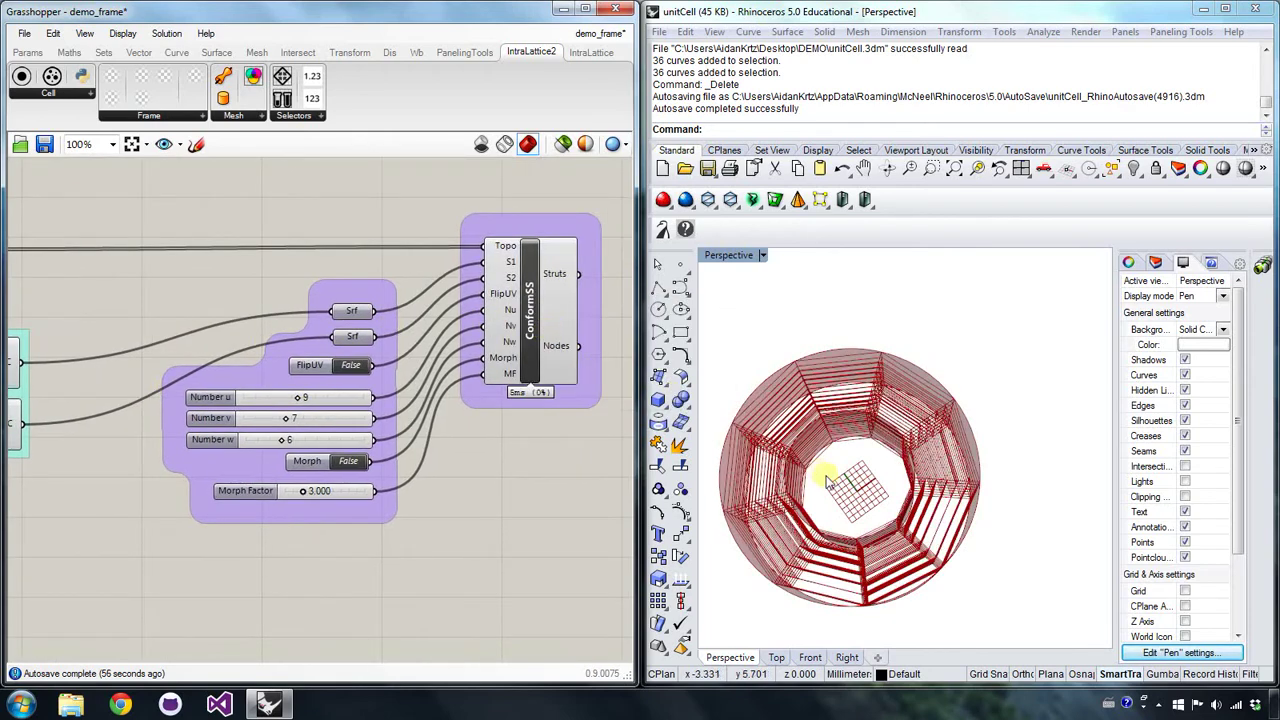
right_click_drag(824, 477, 707, 490)
scroll(870, 500, "up", 2)
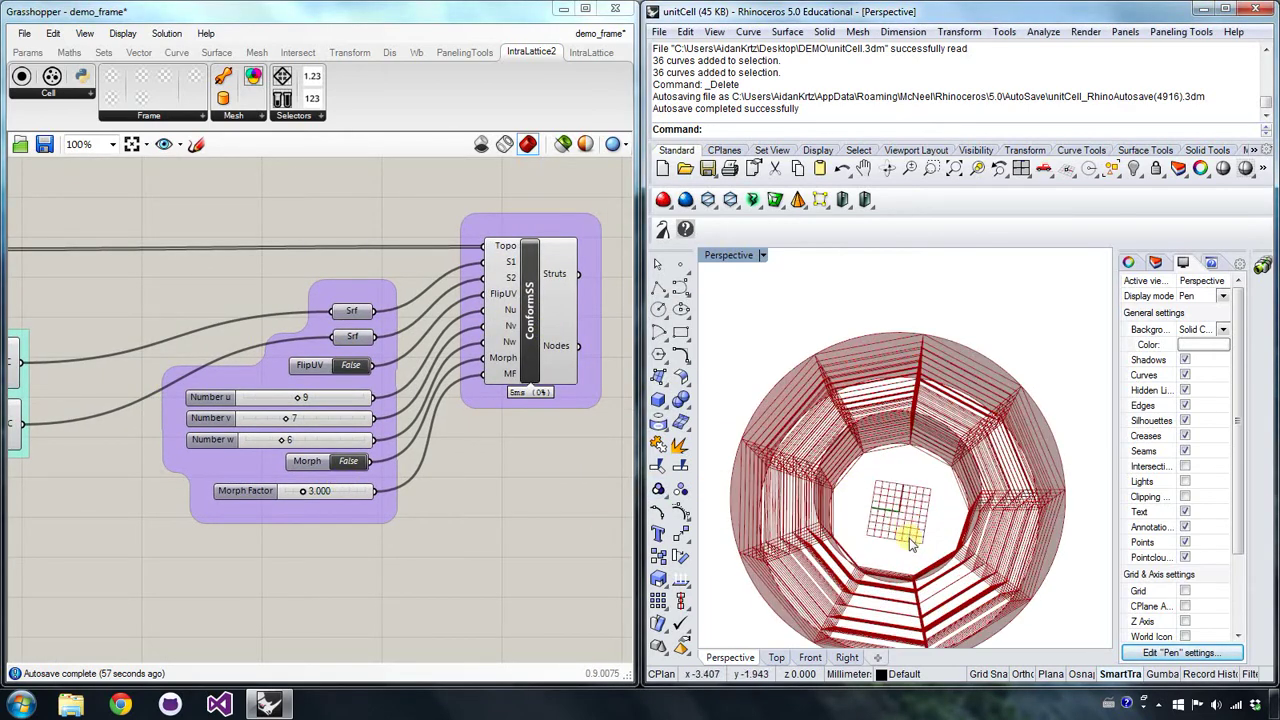
scroll(880, 482, "down", 5)
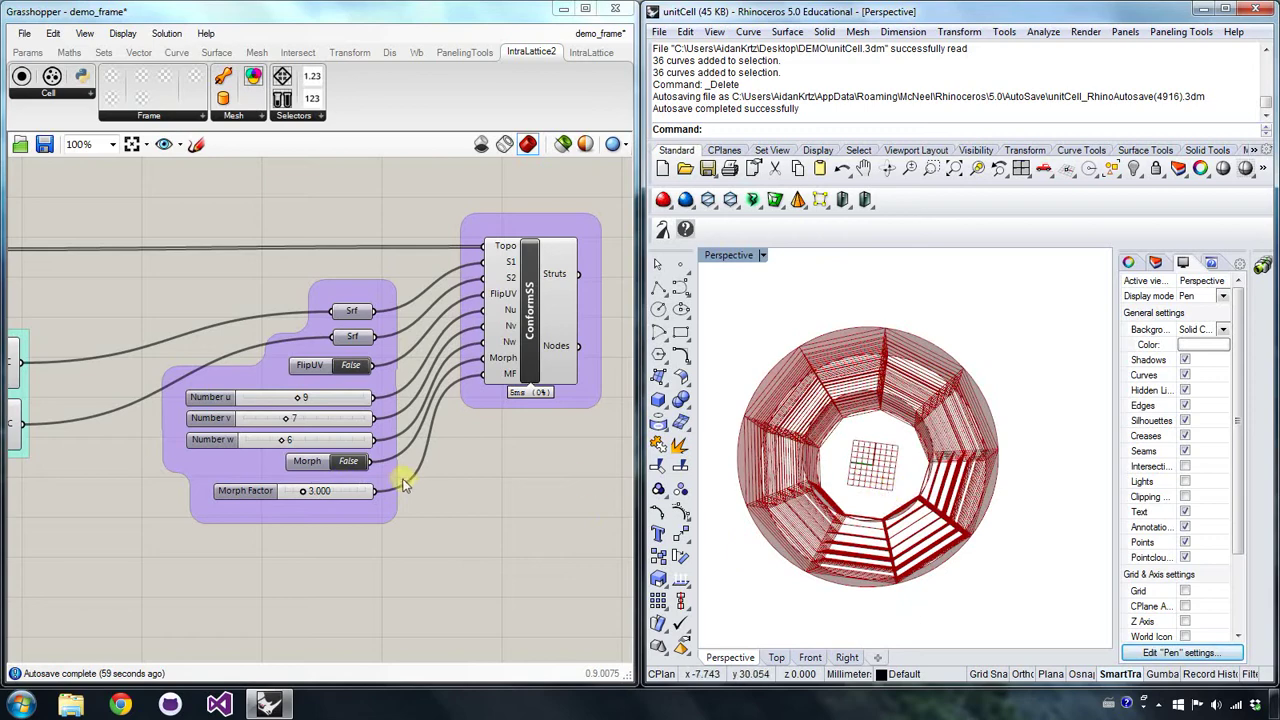
- Set the ConformSS Morph toggle to True and examine the morphed lattice from several angles
left_click(348, 461)
right_click_drag(720, 500, 905, 498)
right_click_drag(408, 459, 590, 488)
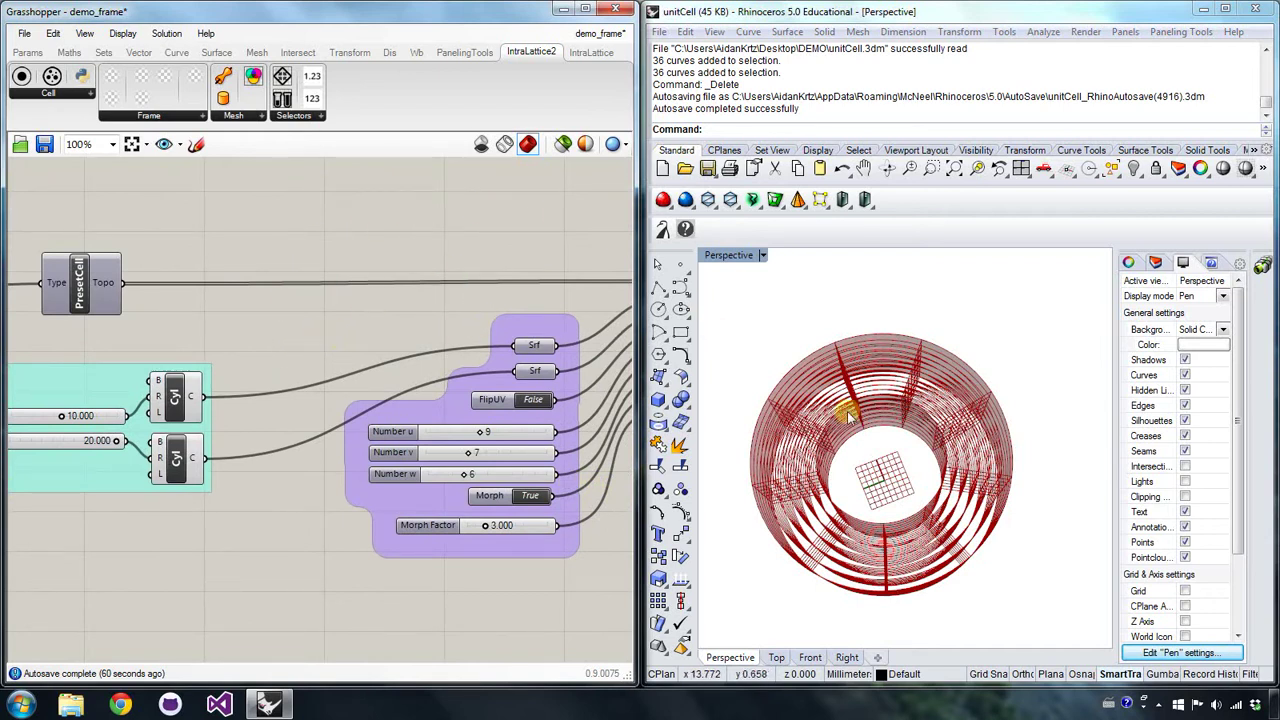
right_click_drag(848, 418, 930, 405)
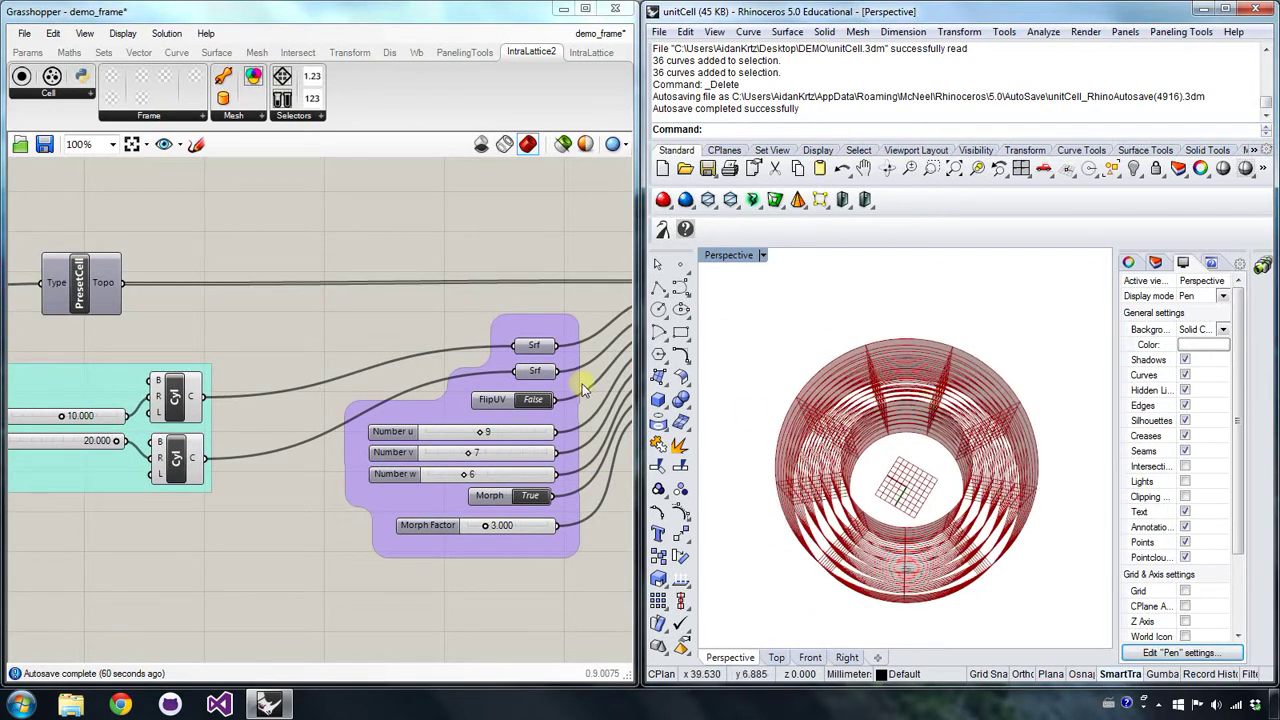
- Disconnect the cylinder sources from both Srf parameters of the ConformSS component
right_click_drag(516, 333, 318, 313)
right_click(338, 326)
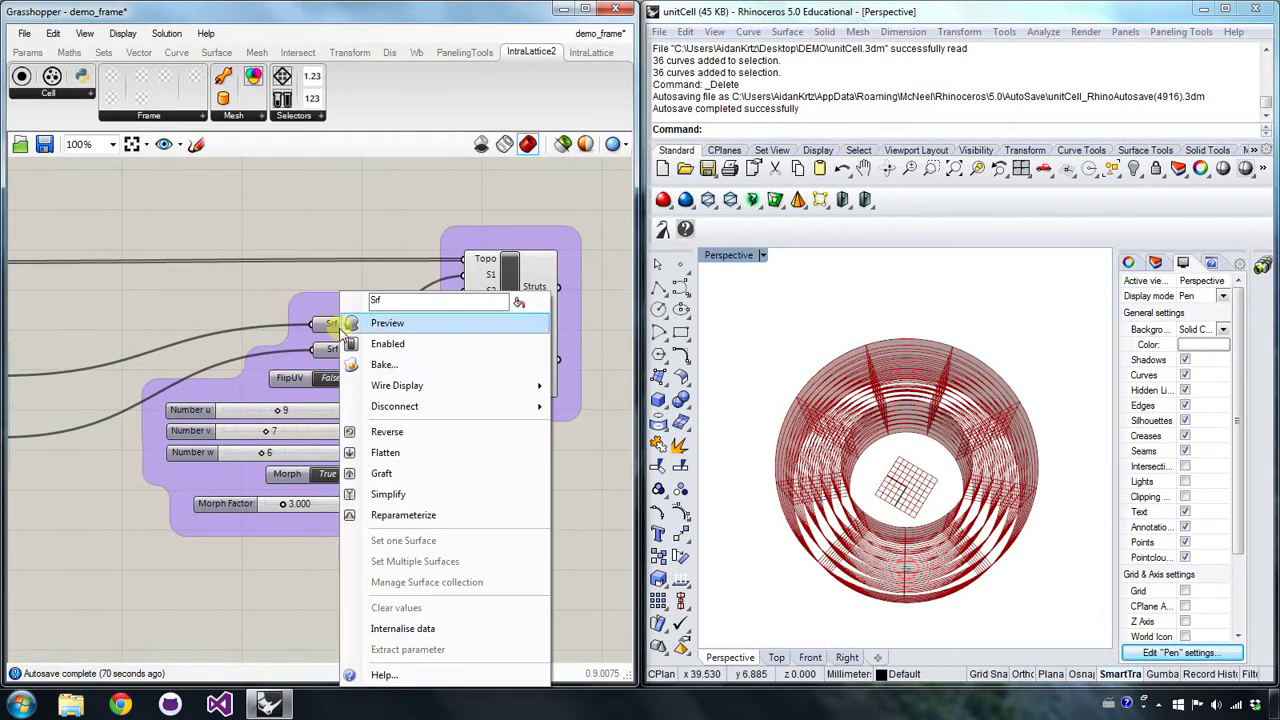
mouse_move(423, 406)
left_click(560, 429)
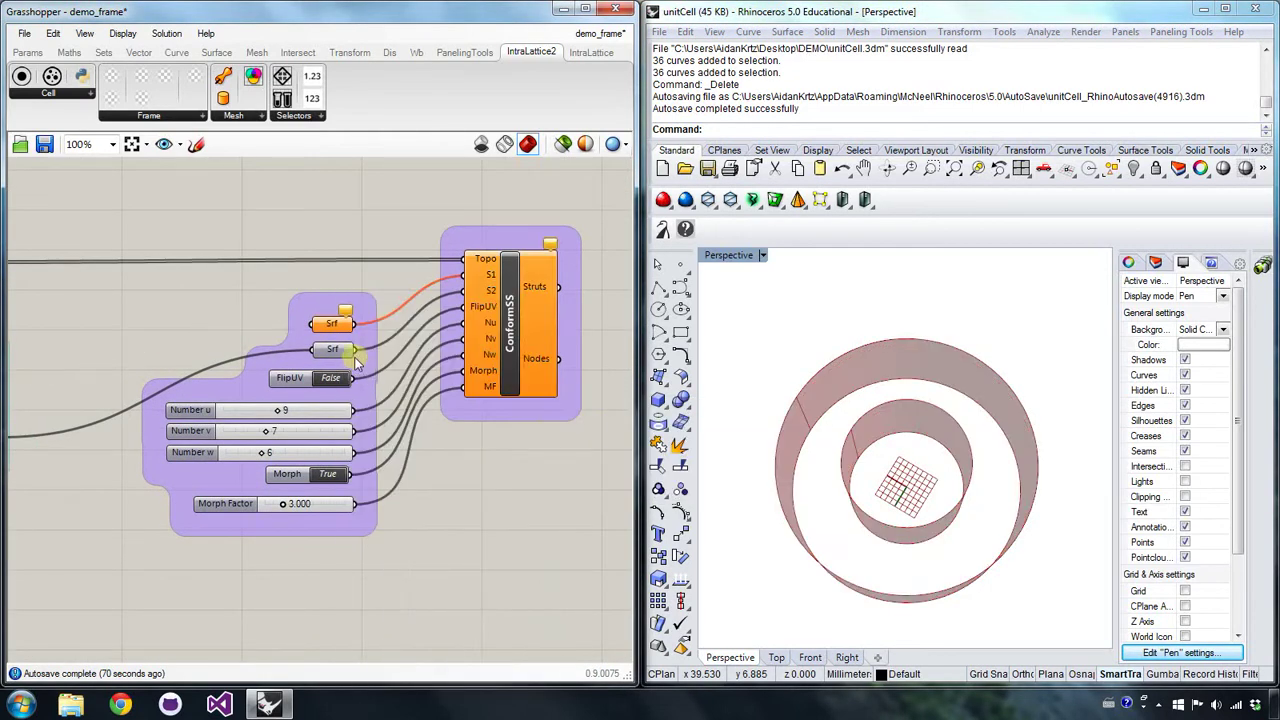
right_click(356, 360)
left_click(603, 429)
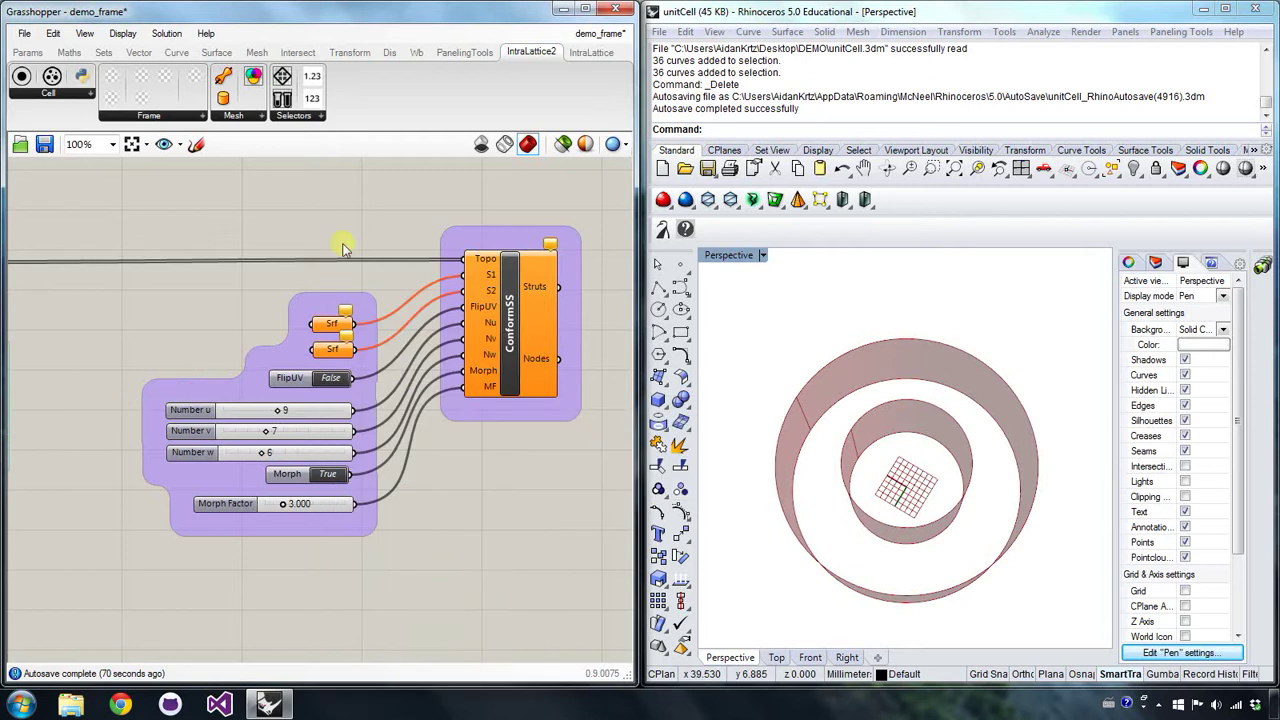
- Open the sampleSurfaces model from the DEMO folder in Rhino
left_click(660, 31)
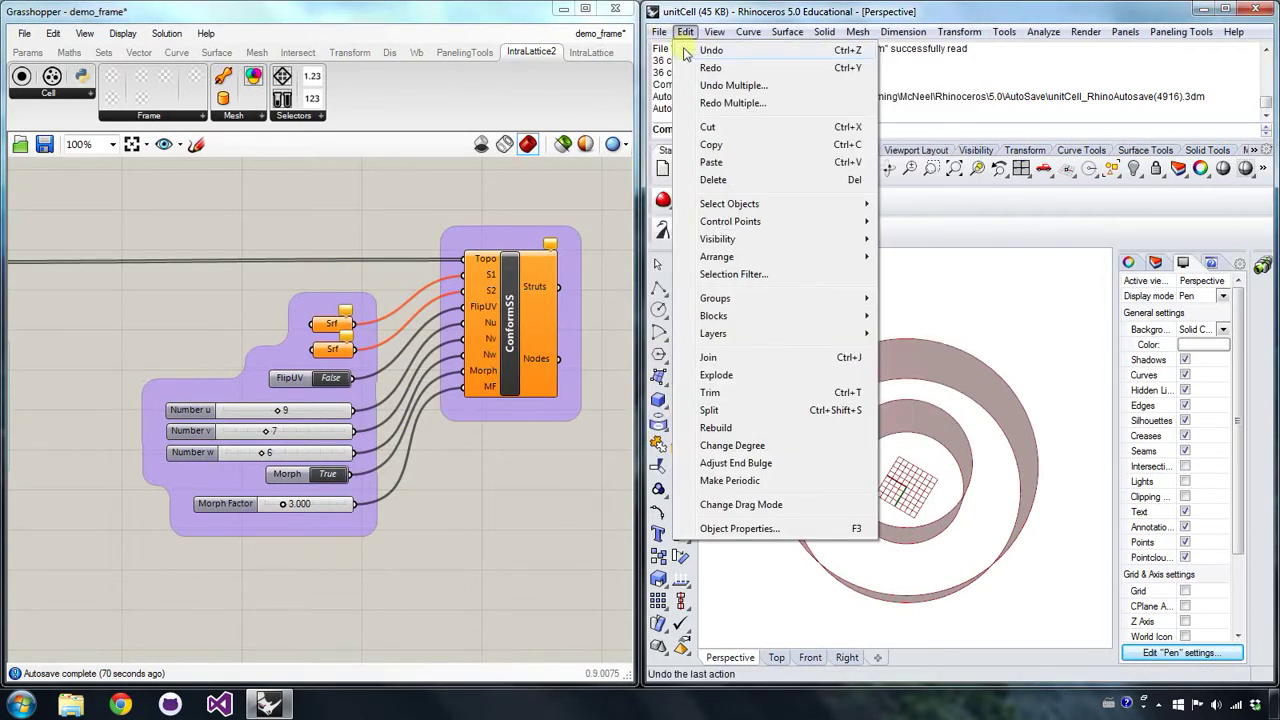
left_click(685, 68)
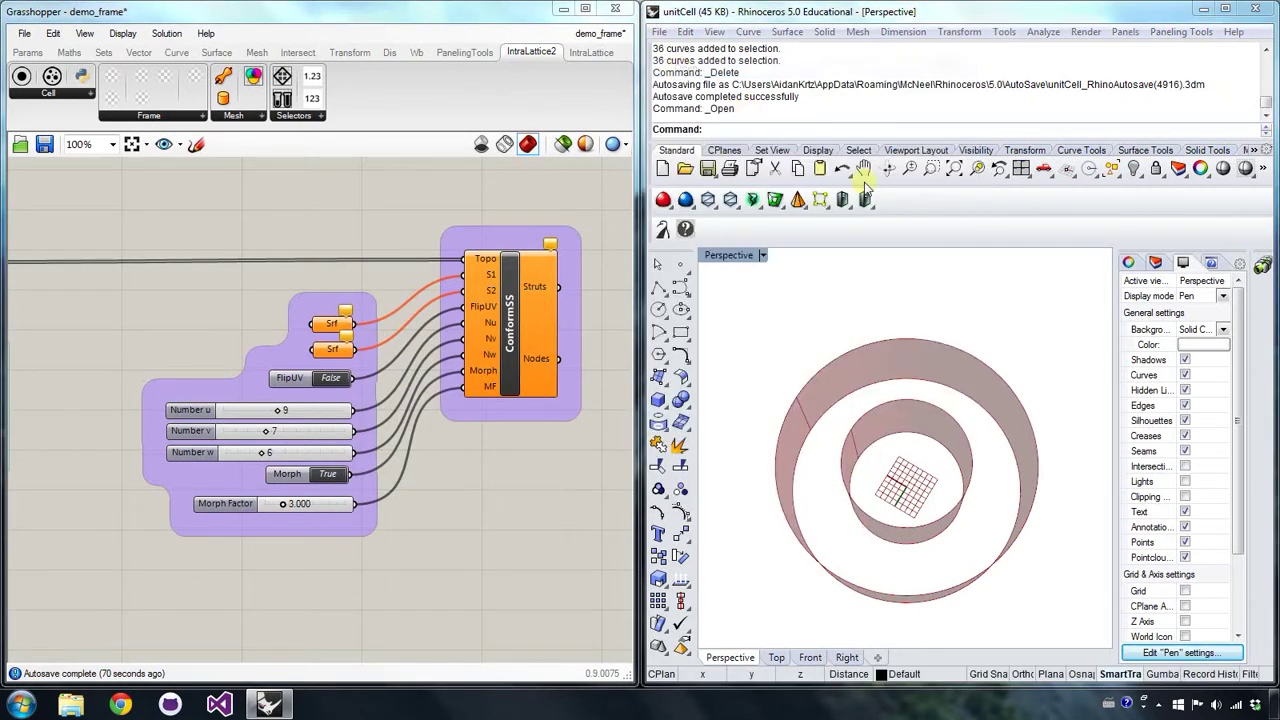
left_click(968, 388)
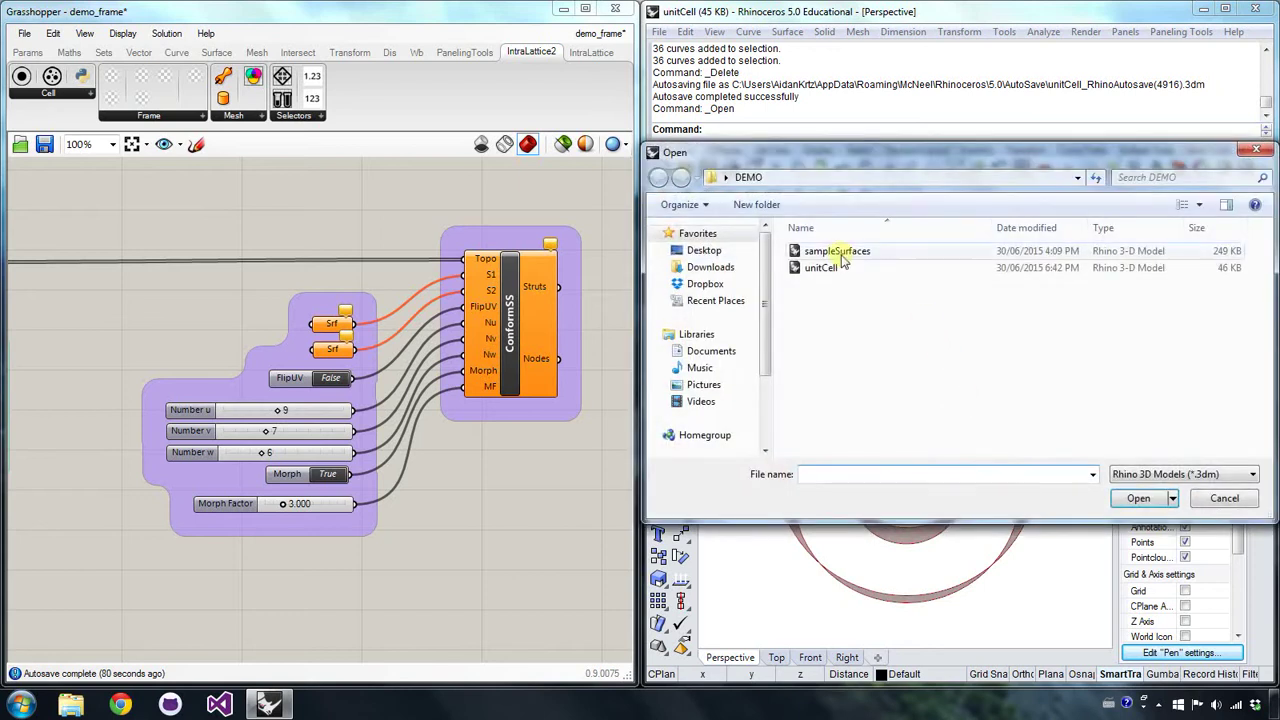
double_click(838, 252)
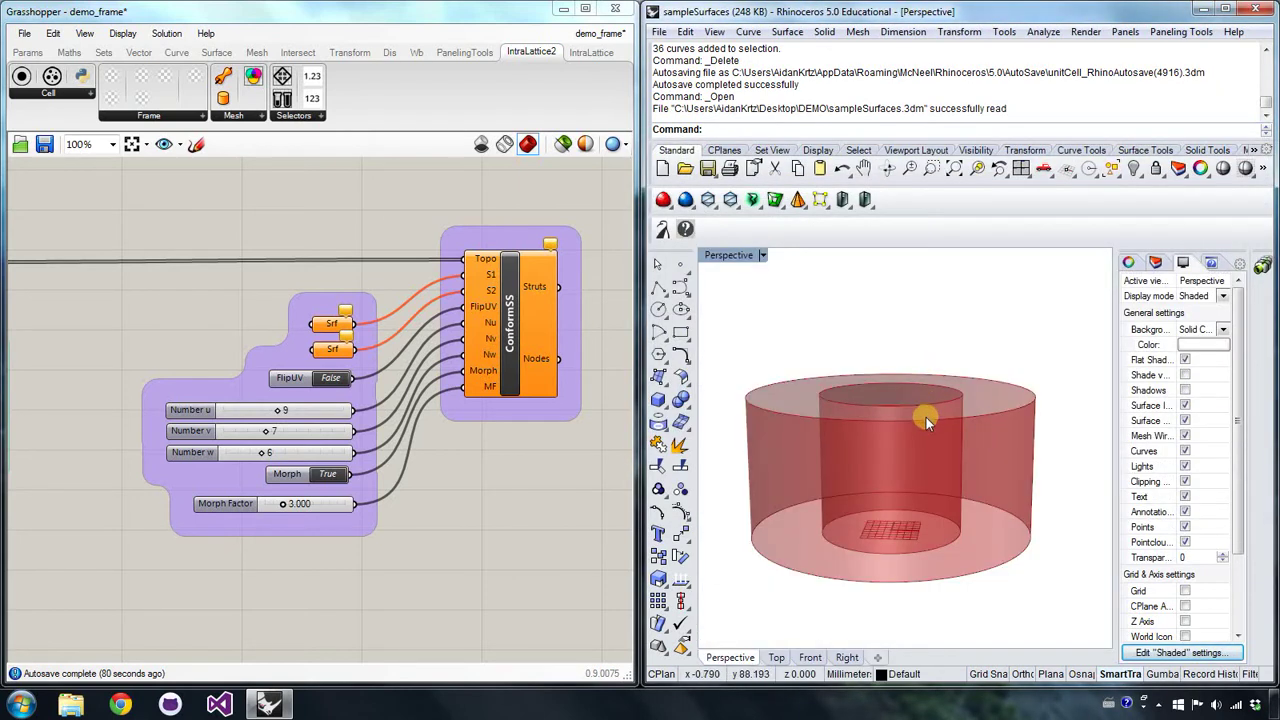
- Select both Cyl components and turn off their preview
right_click_drag(144, 345, 489, 321)
left_click_drag(283, 473, 403, 289)
right_click(386, 278)
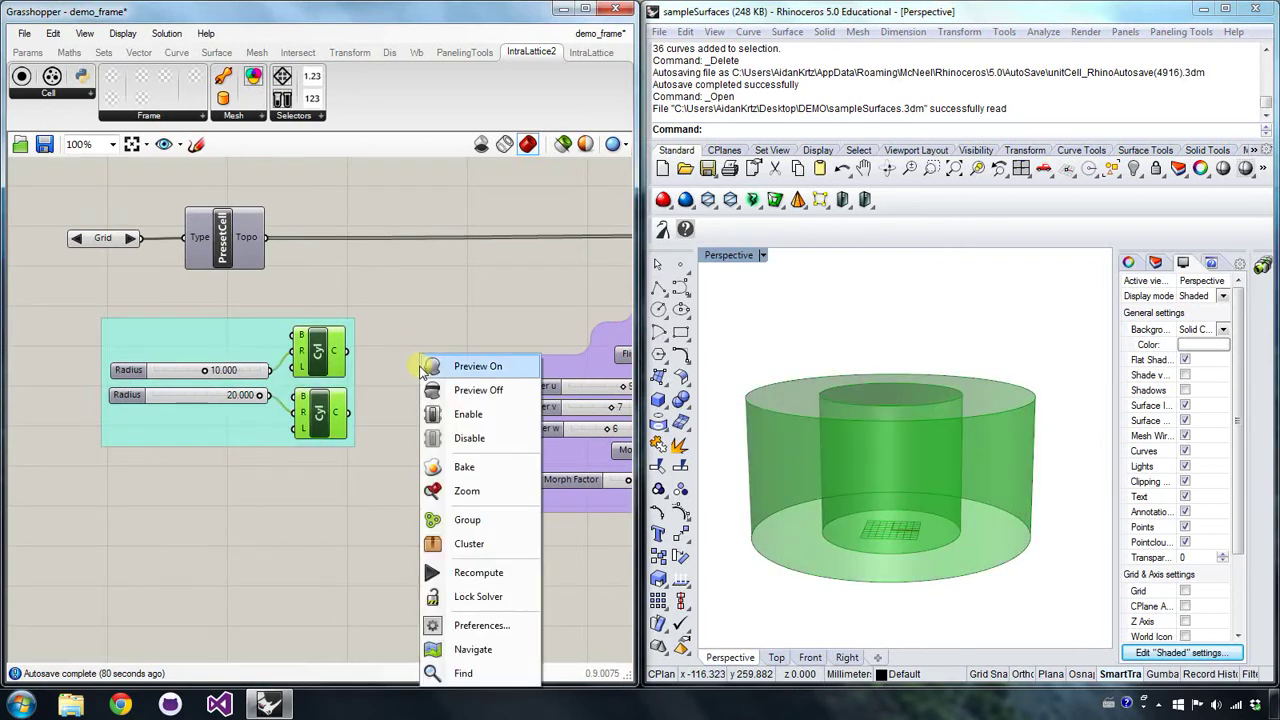
left_click(443, 309)
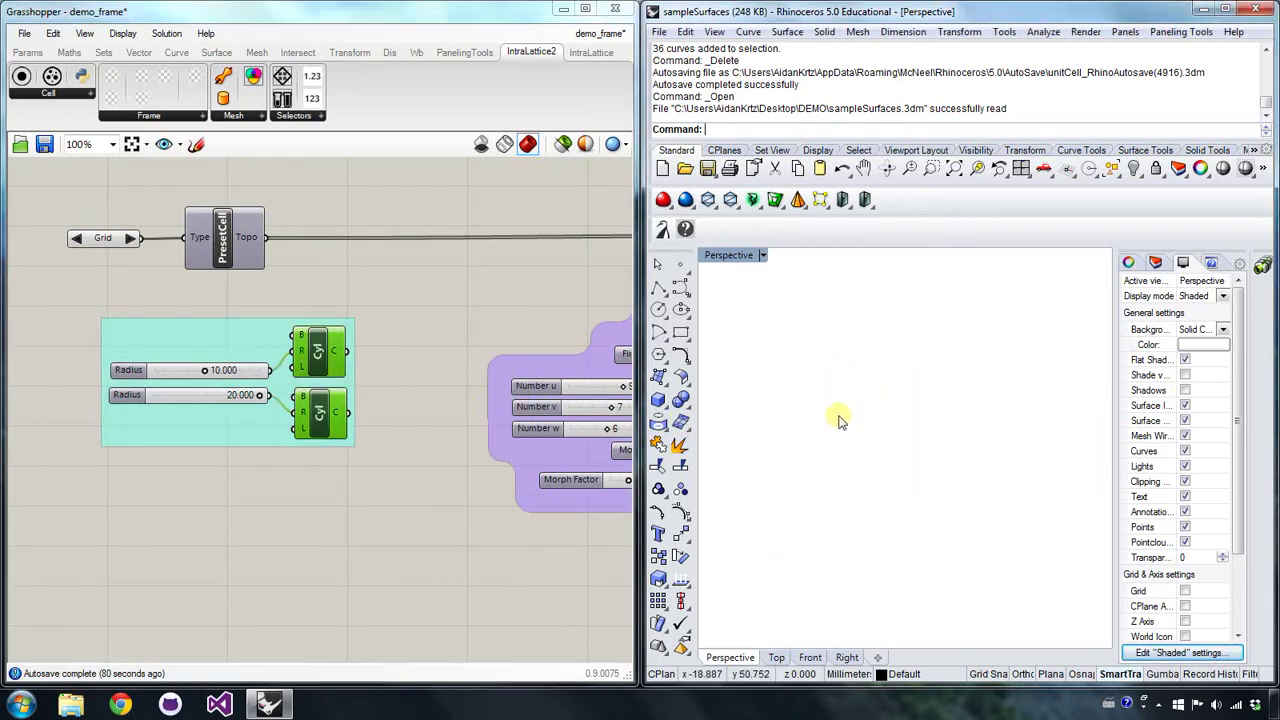
- Open the Rhino backup file sampleSurfaces.3dmbak from the DEMO folder
right_click_drag(575, 322, 231, 352)
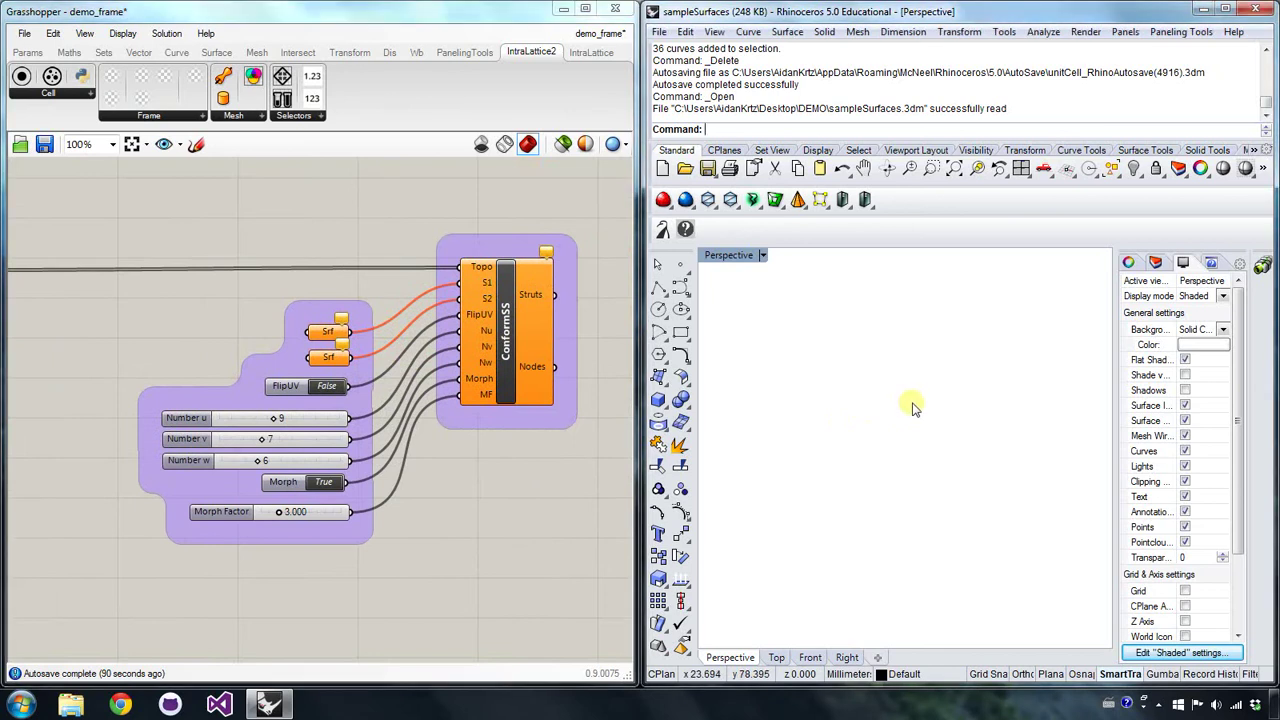
key("ctrl+z")
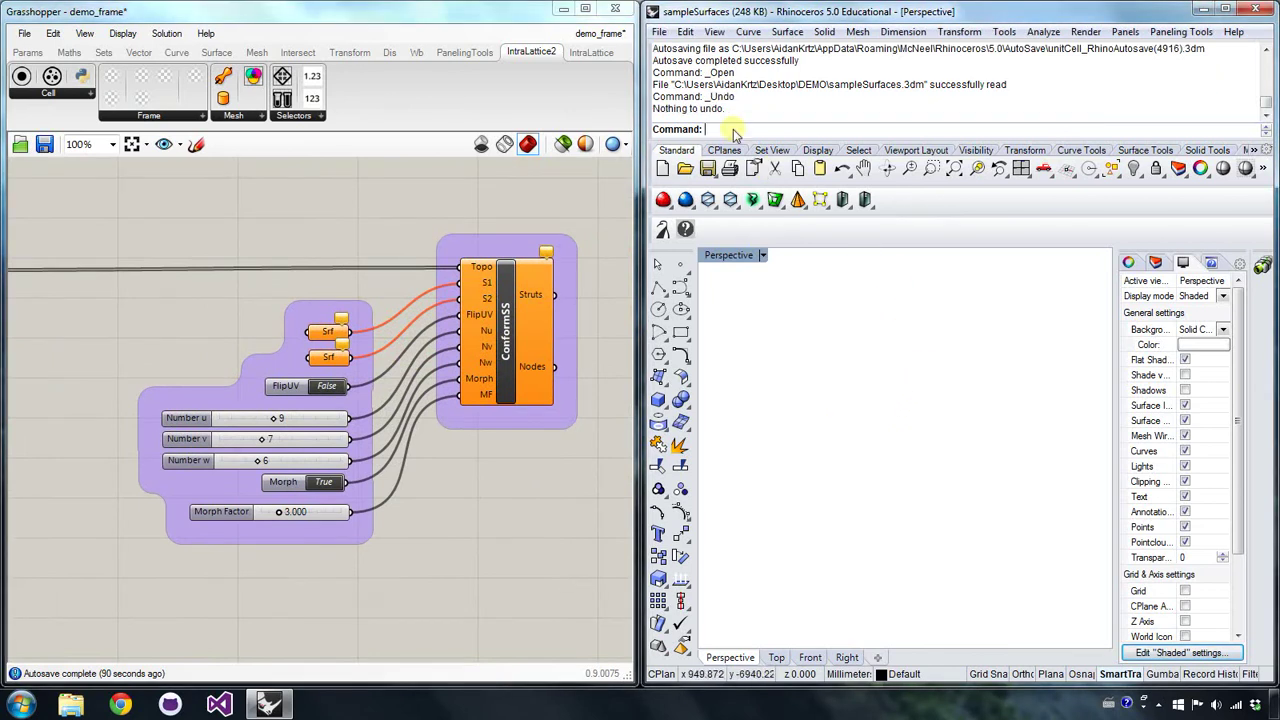
left_click(663, 35)
left_click(667, 52)
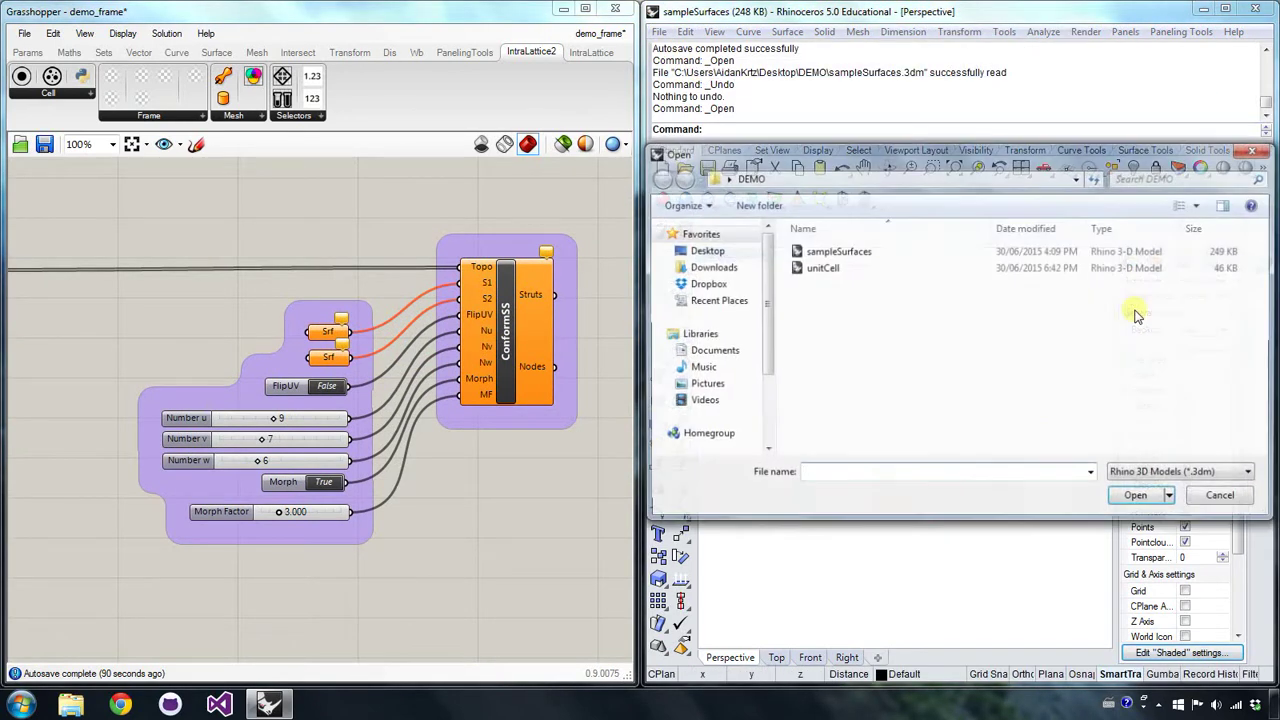
left_click(1143, 476)
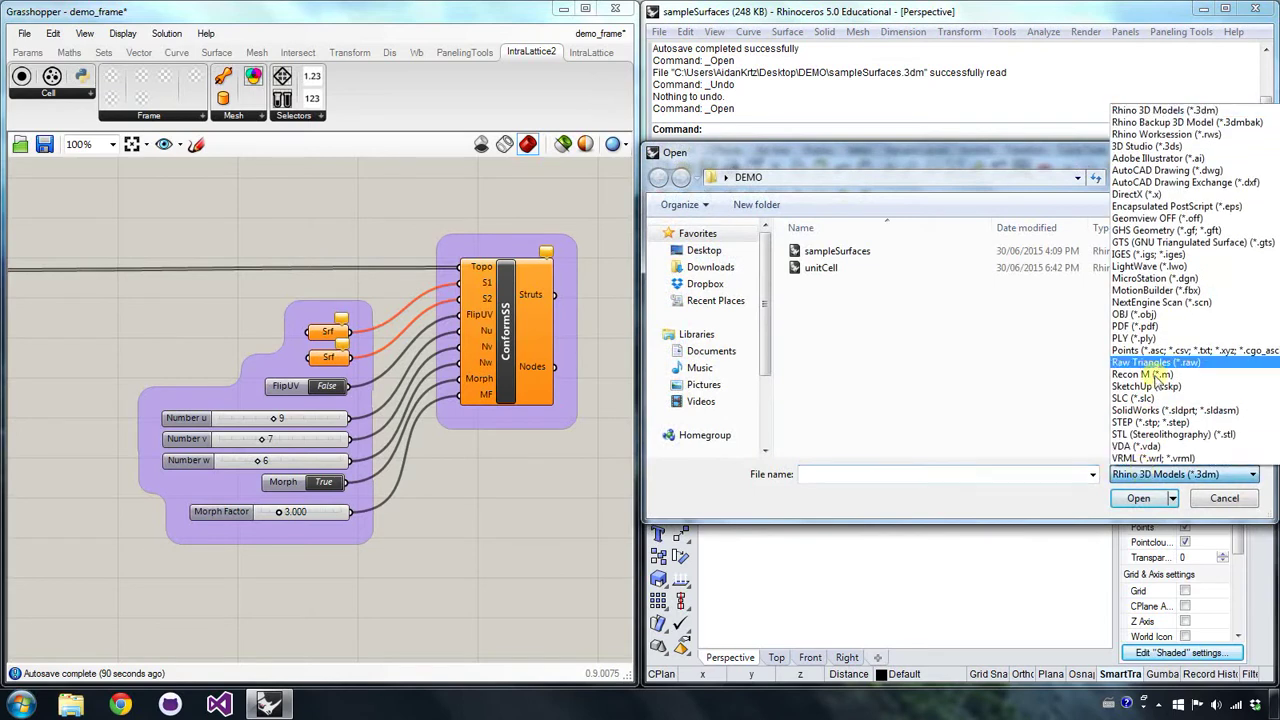
left_click(1165, 118)
left_click(835, 253)
double_click(835, 253)
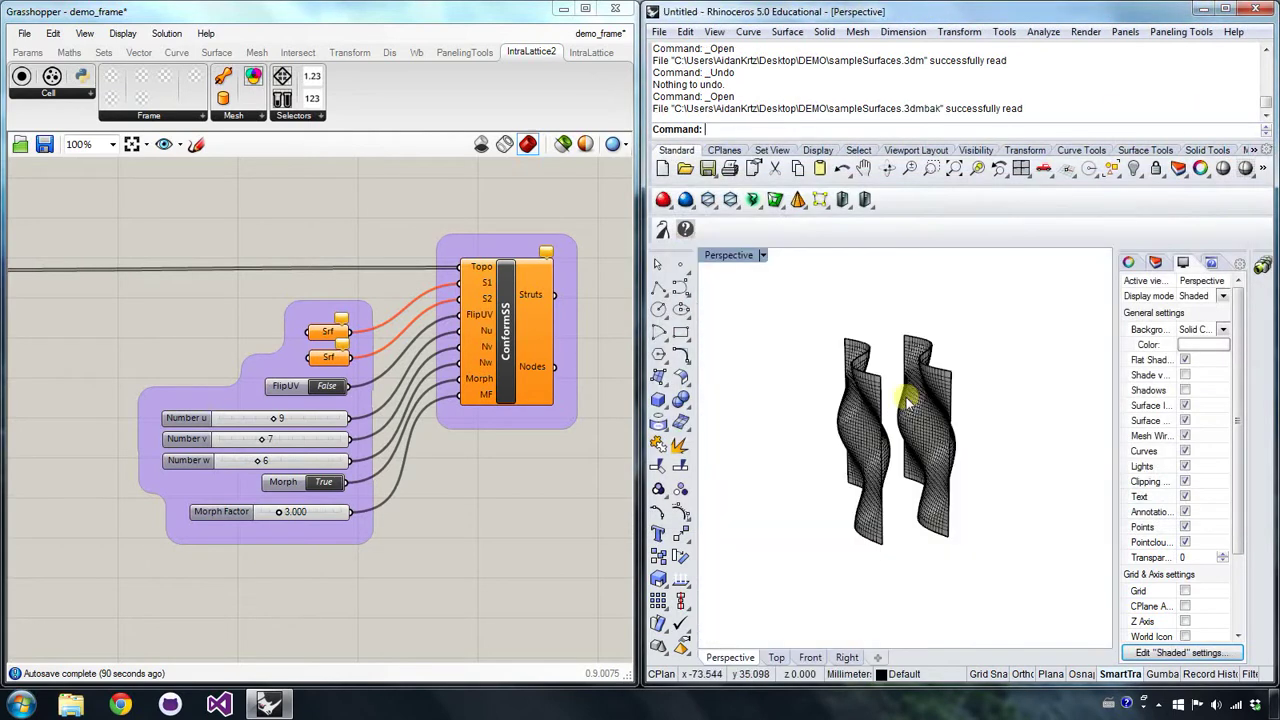
mouse_move(1060, 453)
right_mouse_down()
mouse_move(894, 434)
mouse_move(920, 443)
mouse_move(1020, 389)
mouse_move(938, 350)
mouse_move(777, 366)
mouse_move(943, 331)
mouse_move(1031, 371)
mouse_move(850, 376)
mouse_move(974, 374)
mouse_move(991, 357)
mouse_move(873, 397)
right_mouse_up()
- Reference the left twisted surface in the first Srf parameter of ConformSS and the right one in the second
left_click(368, 300)
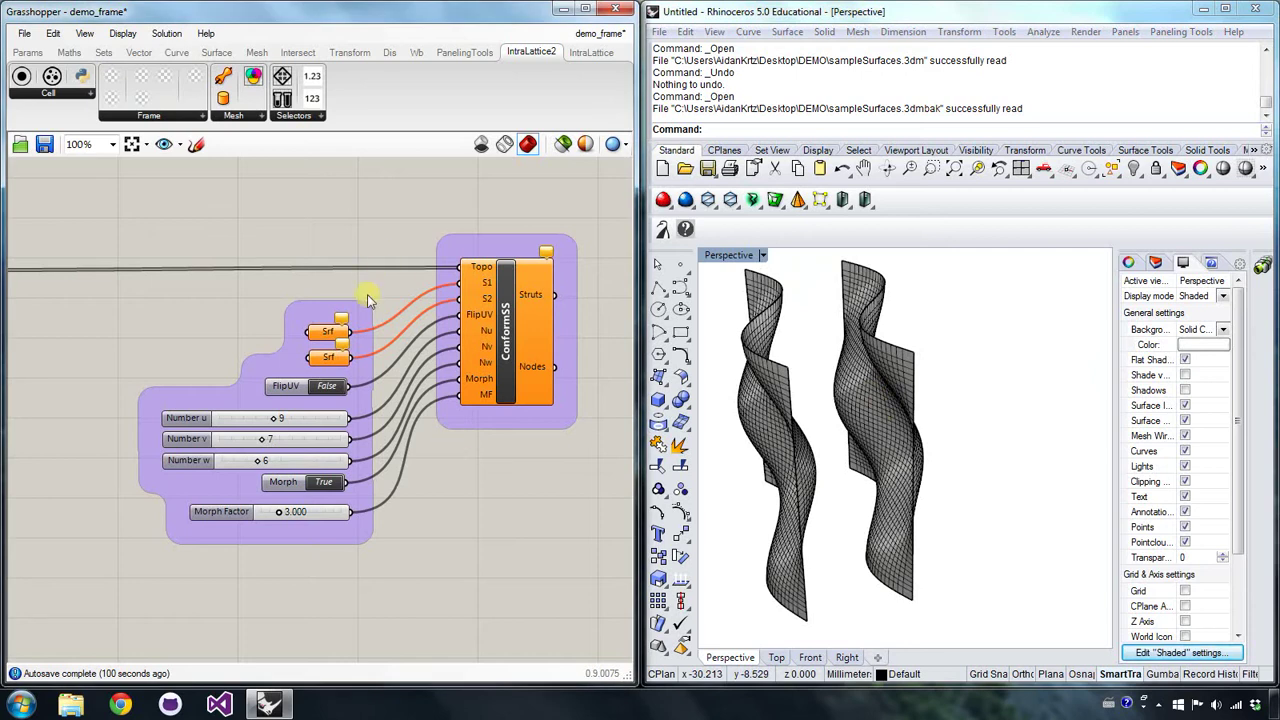
right_click(328, 340)
left_click(440, 516)
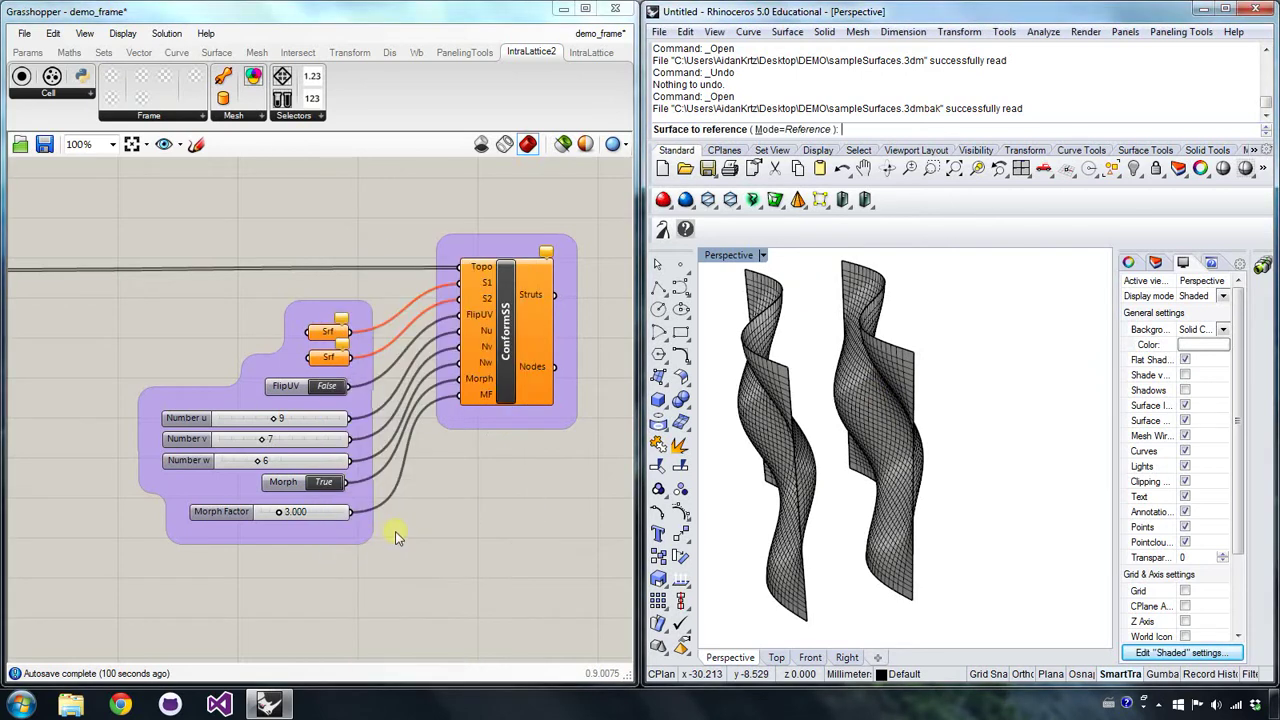
left_click(768, 430)
right_click(328, 357)
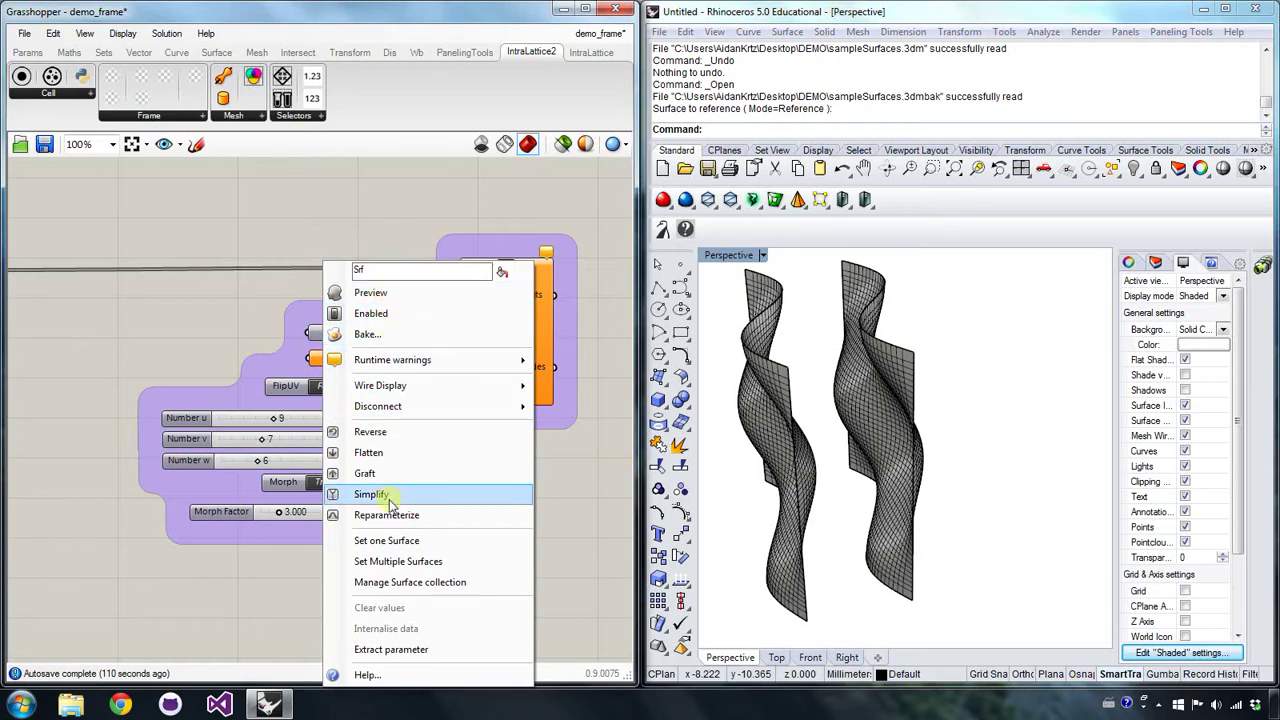
left_click(392, 541)
left_click(848, 388)
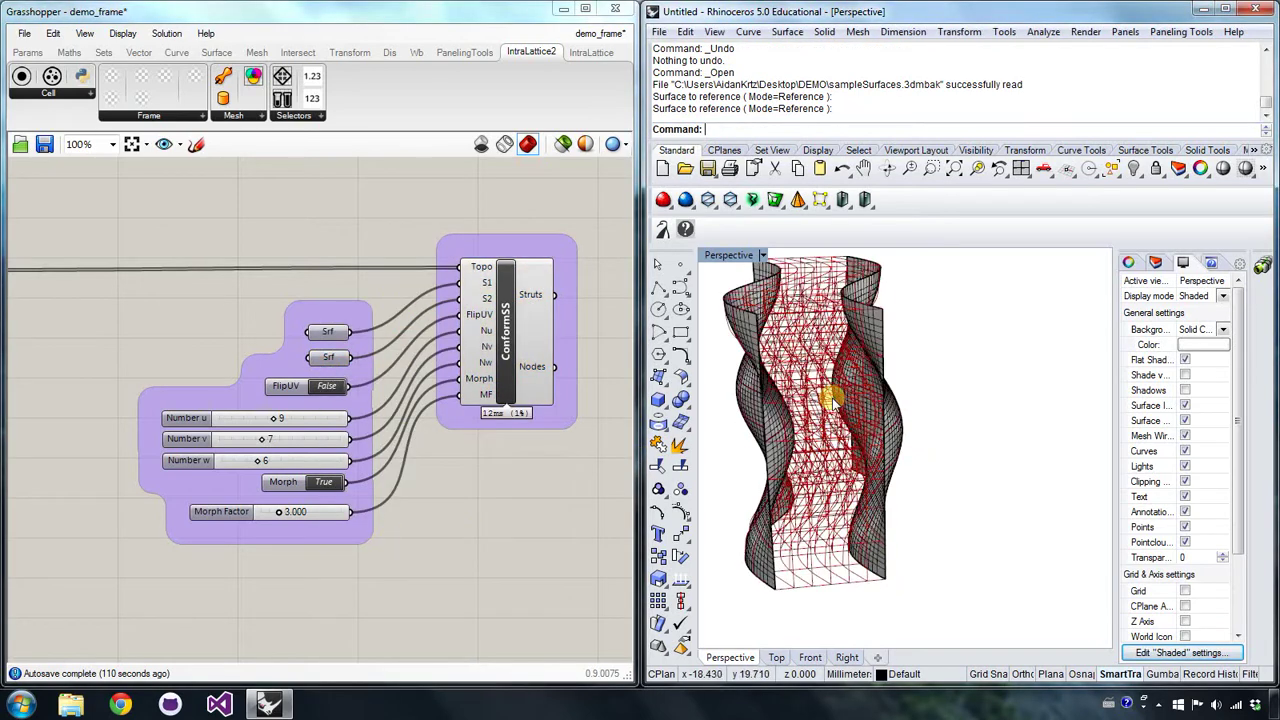
- Examine the lattice between the two surfaces from several angles, switching Morph to False and back to True to compare
right_click_drag(706, 398, 874, 366)
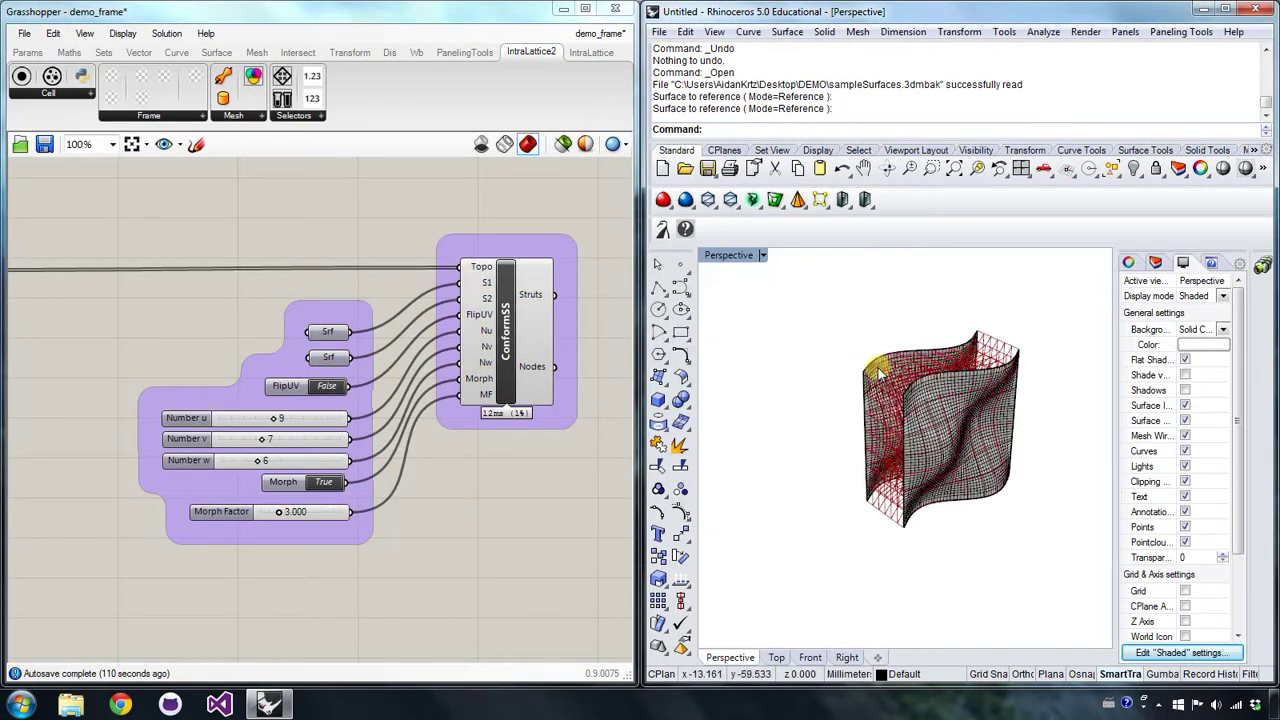
scroll(942, 396, "up", 3)
mouse_move(942, 396)
right_mouse_down()
mouse_move(980, 357)
mouse_move(731, 370)
mouse_move(713, 404)
mouse_move(1025, 398)
mouse_move(1014, 394)
right_mouse_up()
scroll(965, 357, "down", 3)
mouse_move(965, 357)
right_mouse_down()
mouse_move(1026, 389)
mouse_move(943, 352)
mouse_move(928, 374)
mouse_move(957, 527)
mouse_move(920, 560)
mouse_move(955, 515)
right_mouse_up()
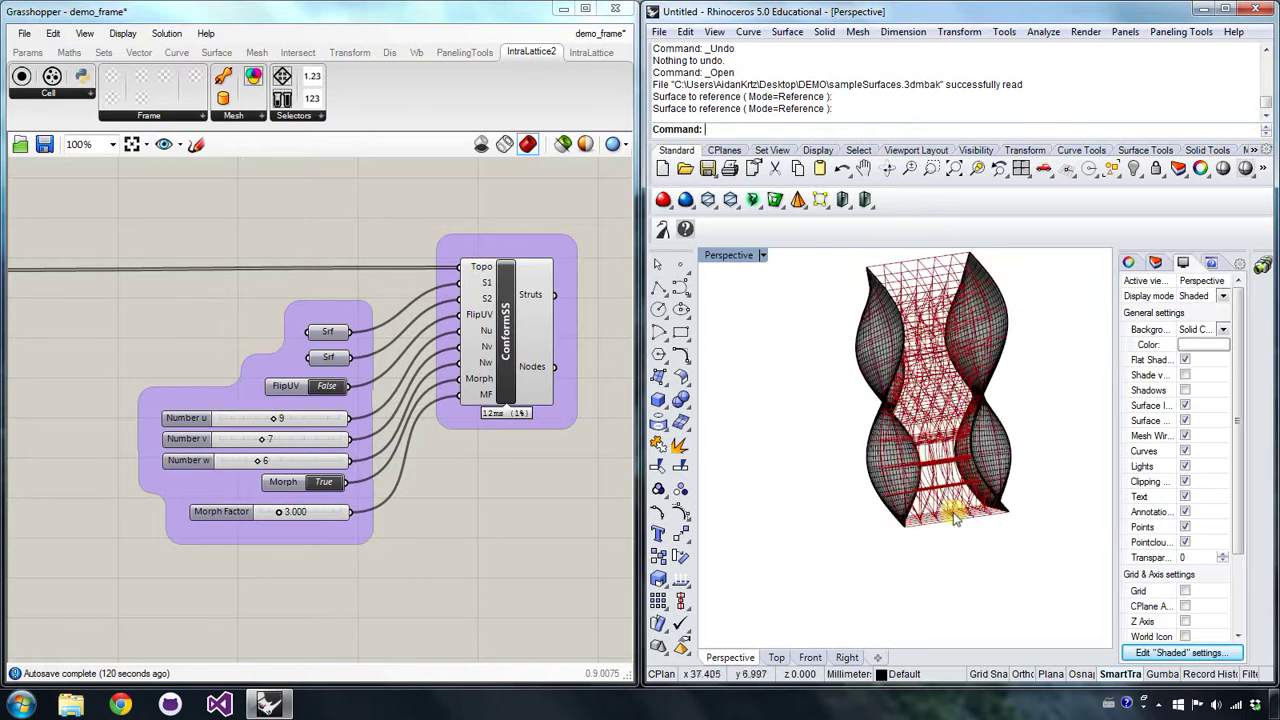
double_click(327, 483)
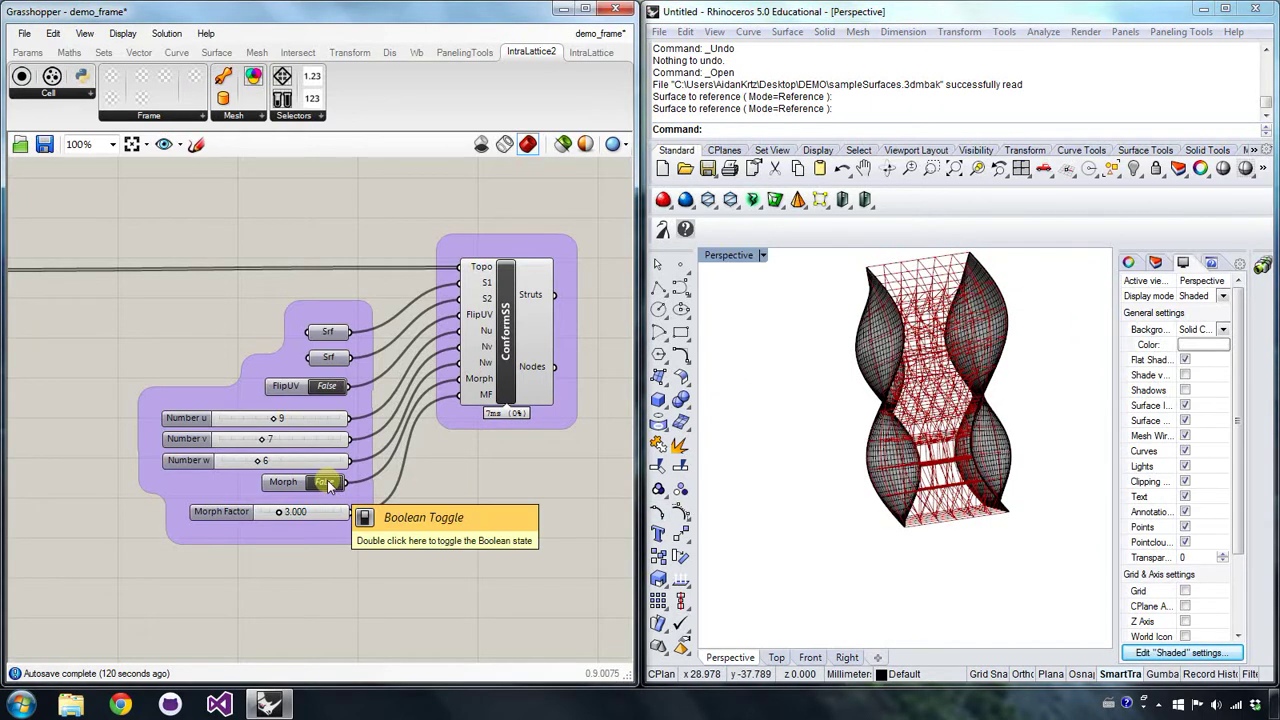
mouse_move(958, 412)
right_mouse_down()
mouse_move(928, 449)
mouse_move(957, 343)
mouse_move(951, 314)
mouse_move(983, 335)
mouse_move(909, 354)
mouse_move(960, 334)
mouse_move(903, 331)
mouse_move(988, 347)
right_mouse_up()
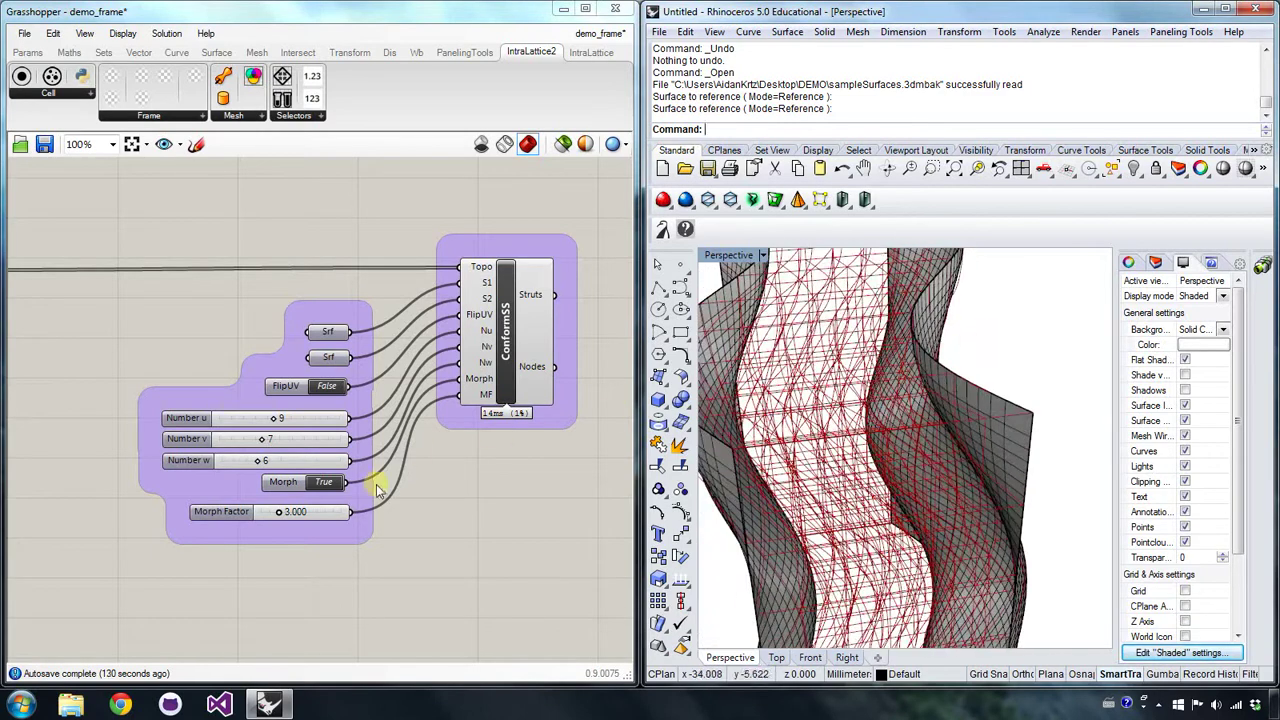
- Set the ConformSS cell counts to Number u 14, Number v 17 and Number w 11
left_click_drag(278, 424, 320, 440)
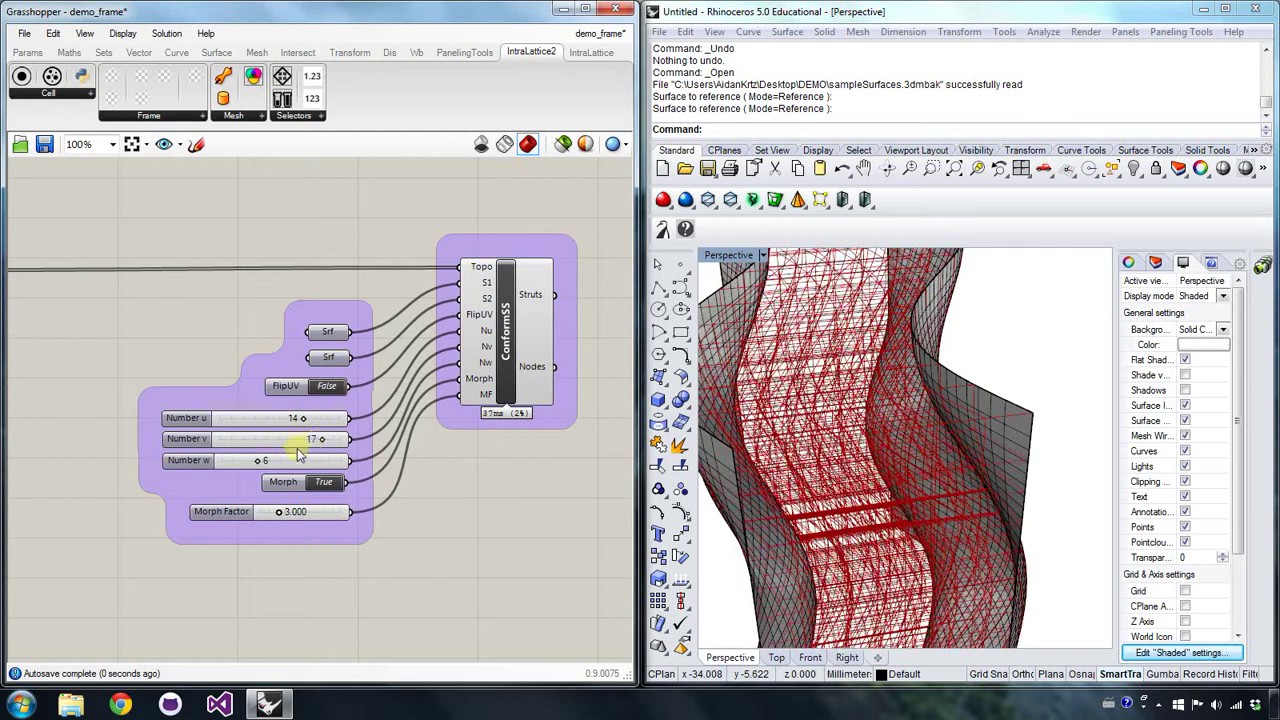
left_click_drag(258, 467, 288, 465)
right_click_drag(836, 479, 793, 507)
- Hide the two twisted Rhino surfaces and view the remaining lattice from several angles
scroll(773, 447, "down", 8)
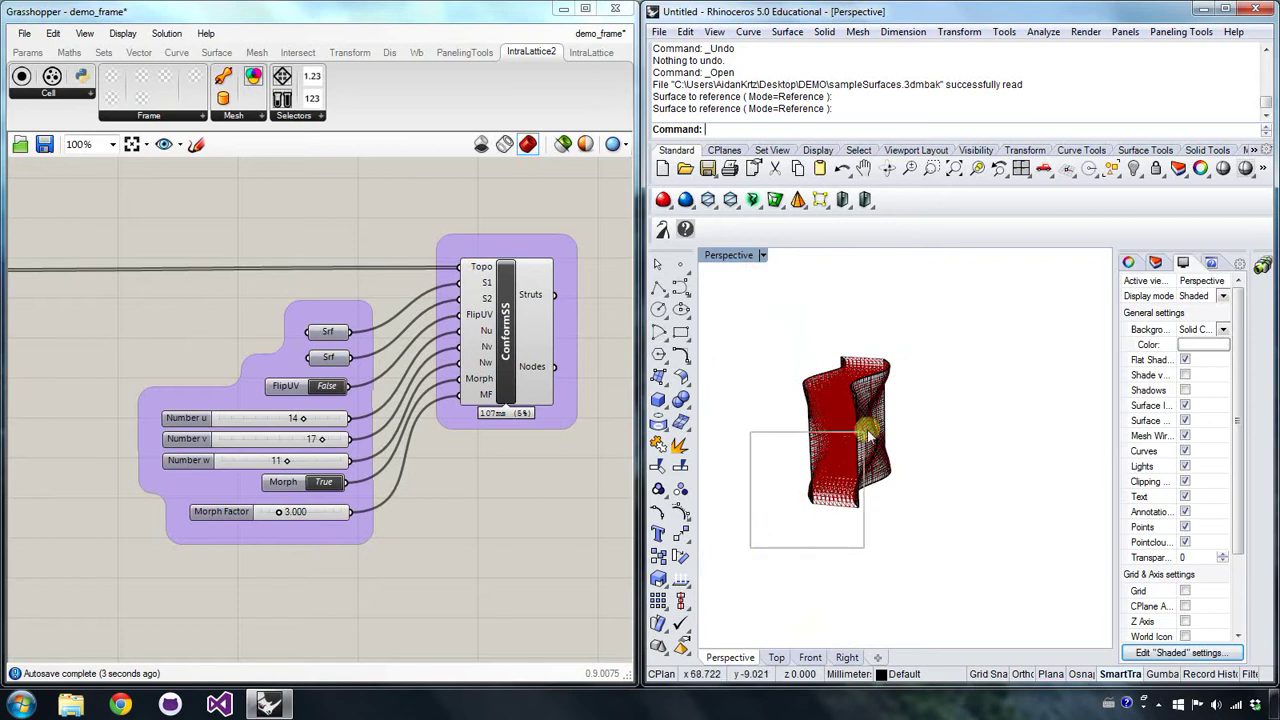
left_click_drag(866, 434, 866, 433)
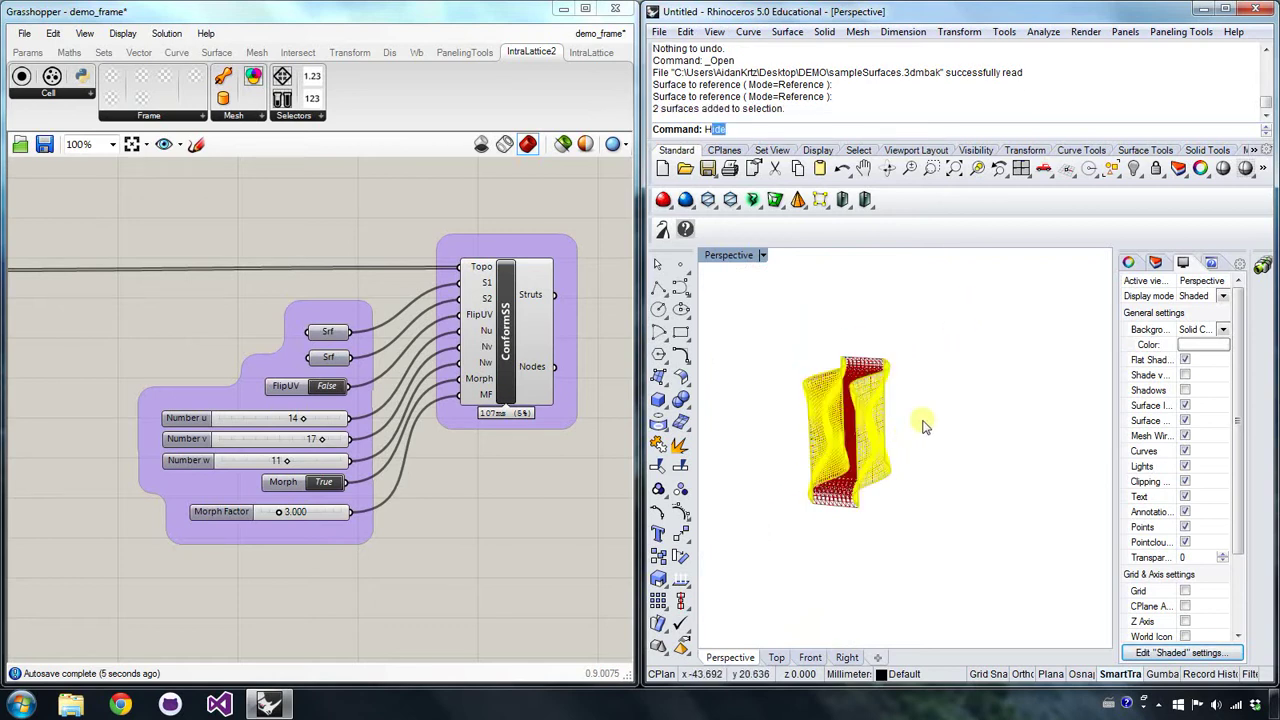
type("H")
key("Return")
scroll(952, 443, "up", 8)
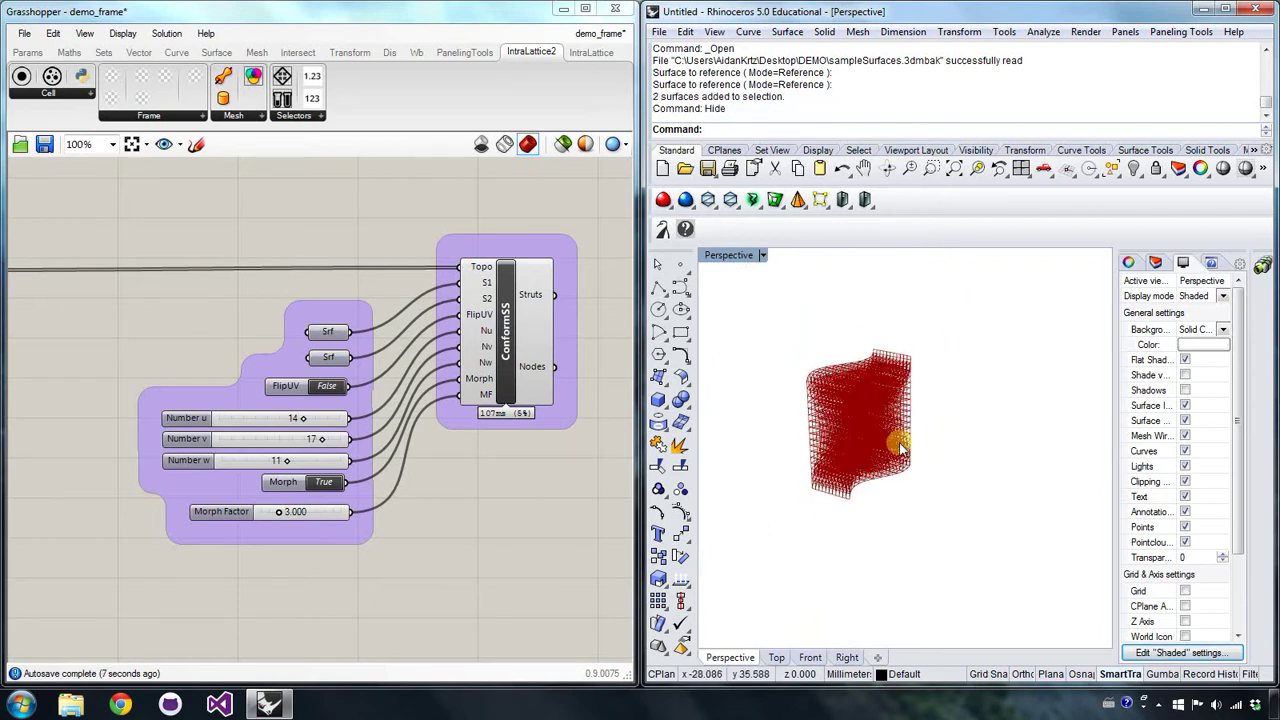
scroll(945, 420, "down", 5)
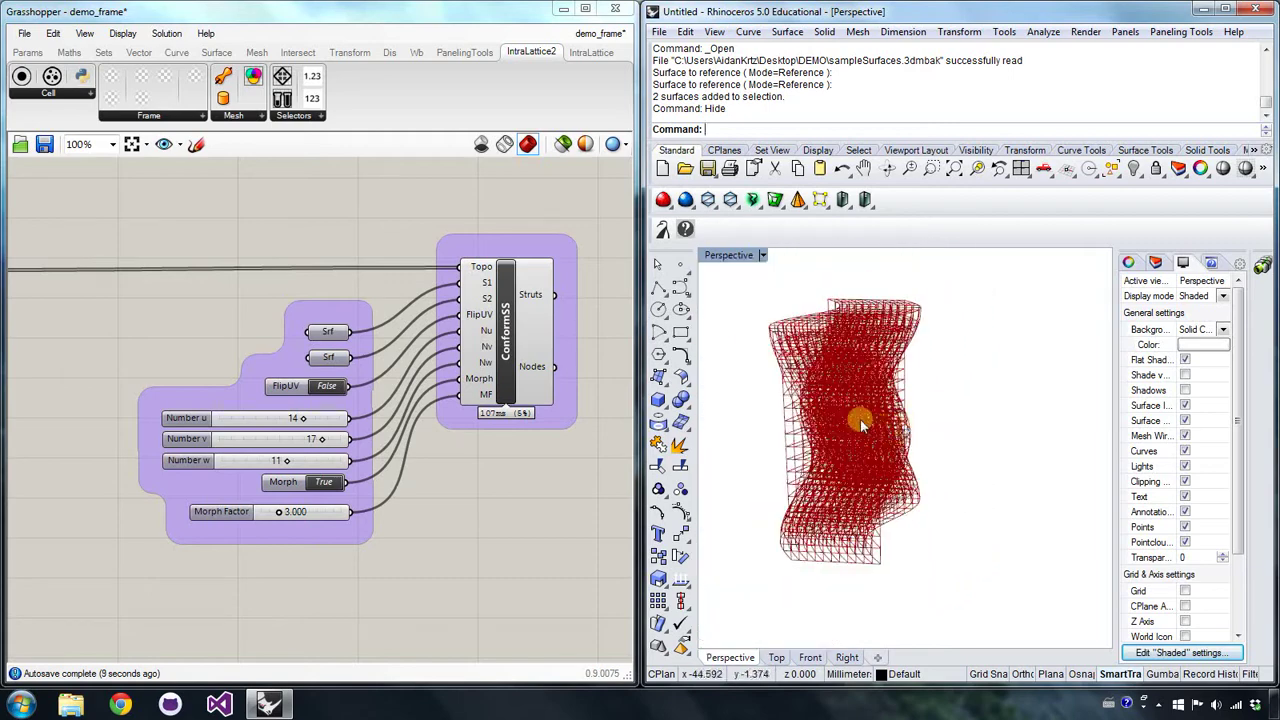
right_click_drag(857, 423, 905, 445)
left_click(681, 464)
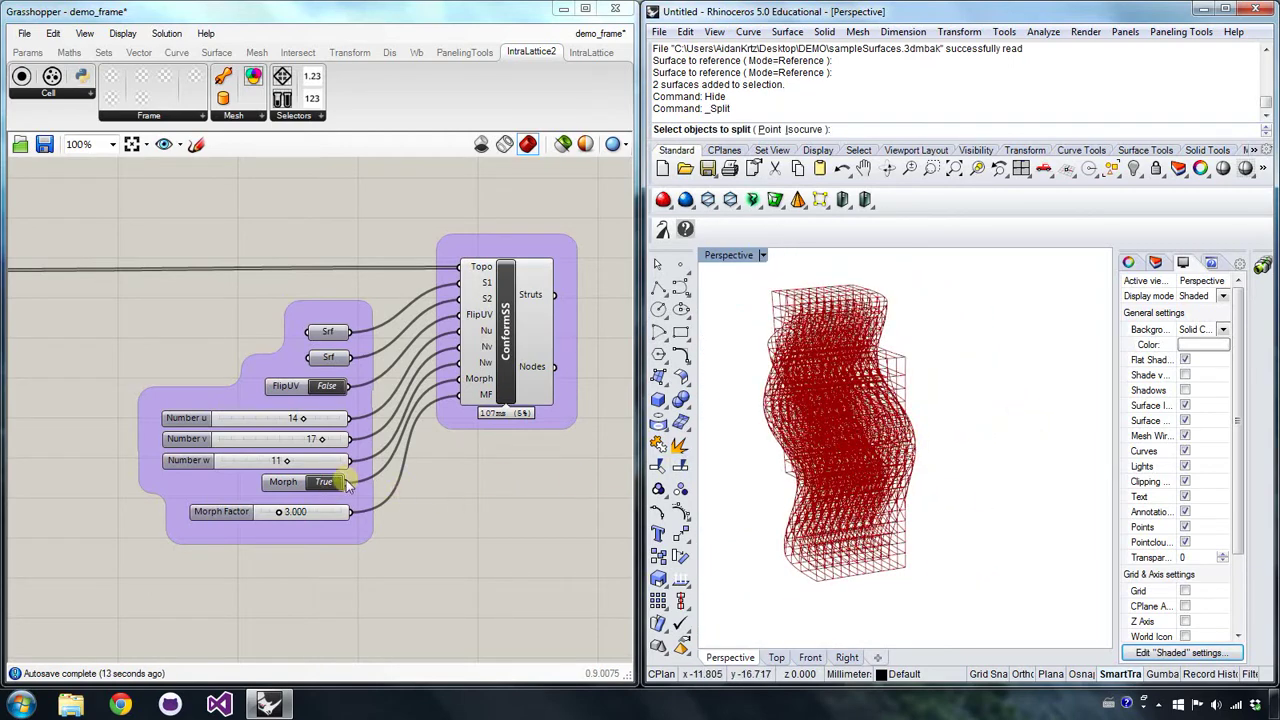
- Change the PresetCell type feeding ConformSS to Star
right_click_drag(227, 430, 138, 437)
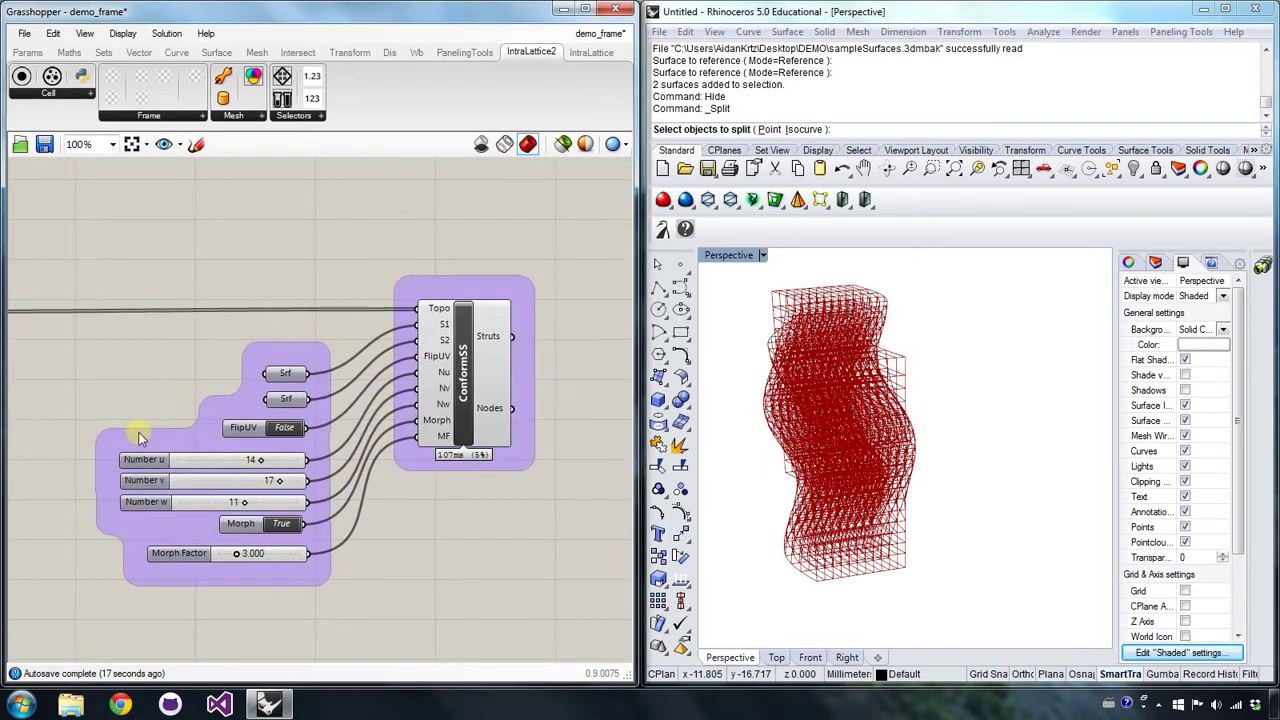
mouse_move(749, 447)
right_mouse_down()
mouse_move(771, 423)
mouse_move(753, 433)
right_mouse_up()
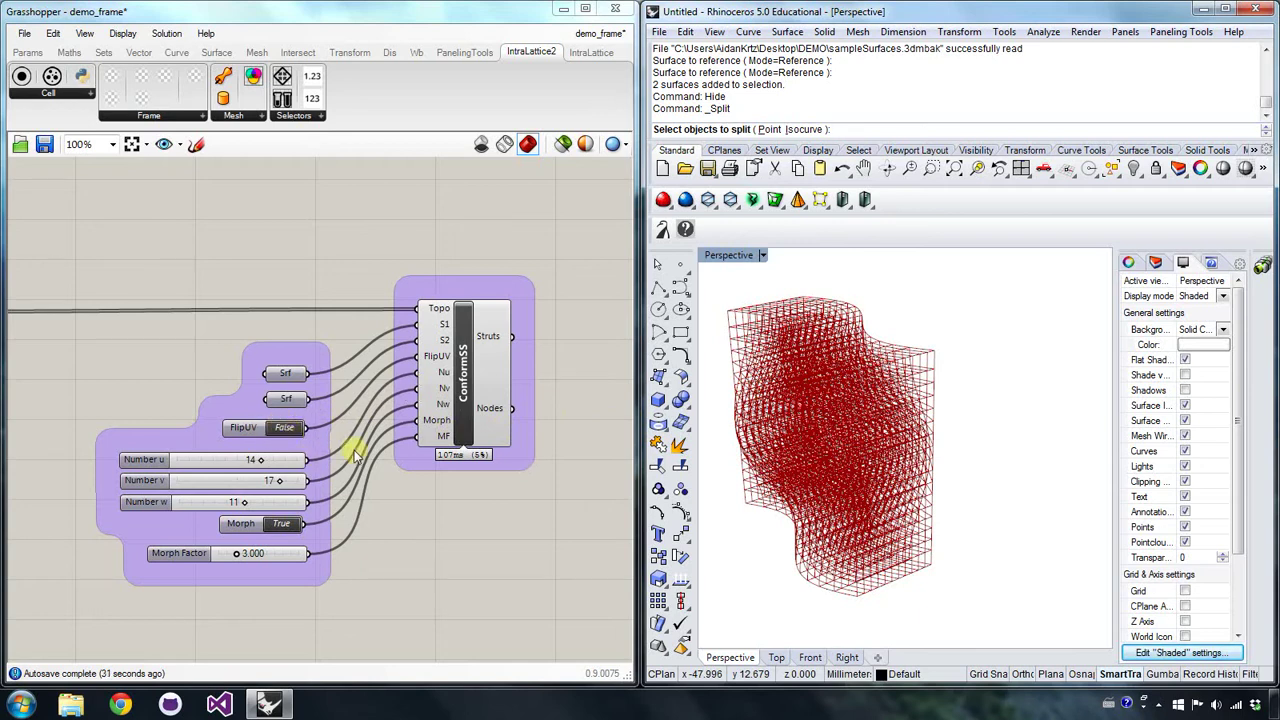
right_click_drag(508, 408, 454, 414)
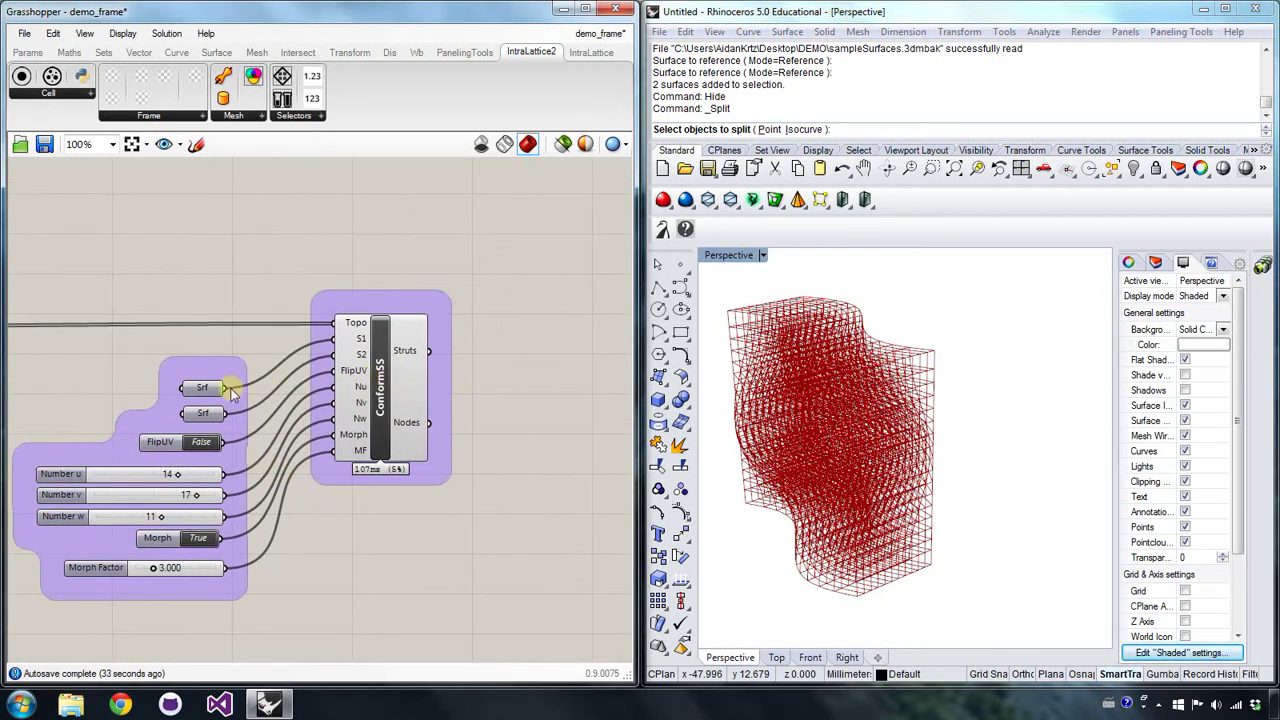
right_click_drag(202, 378, 523, 425)
right_click_drag(61, 338, 197, 343)
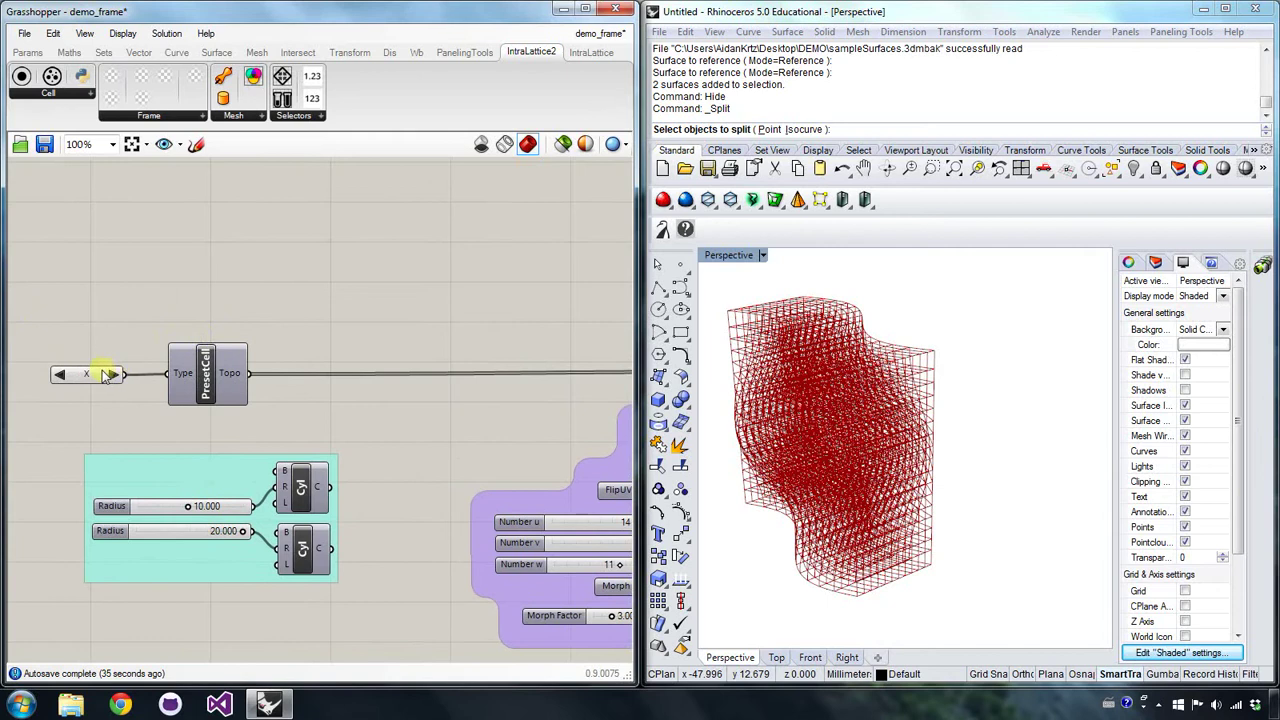
left_click(108, 374)
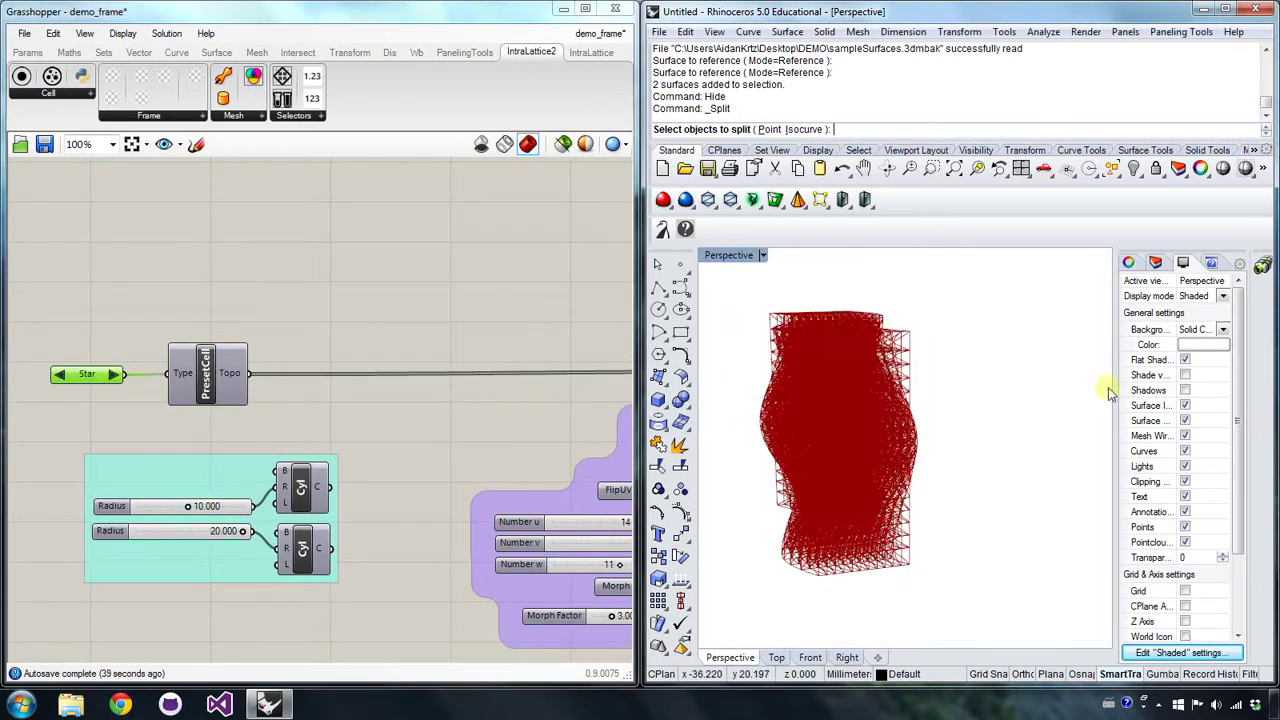
- Turn off the preview of the ConformSS component
right_click_drag(602, 320, 311, 321)
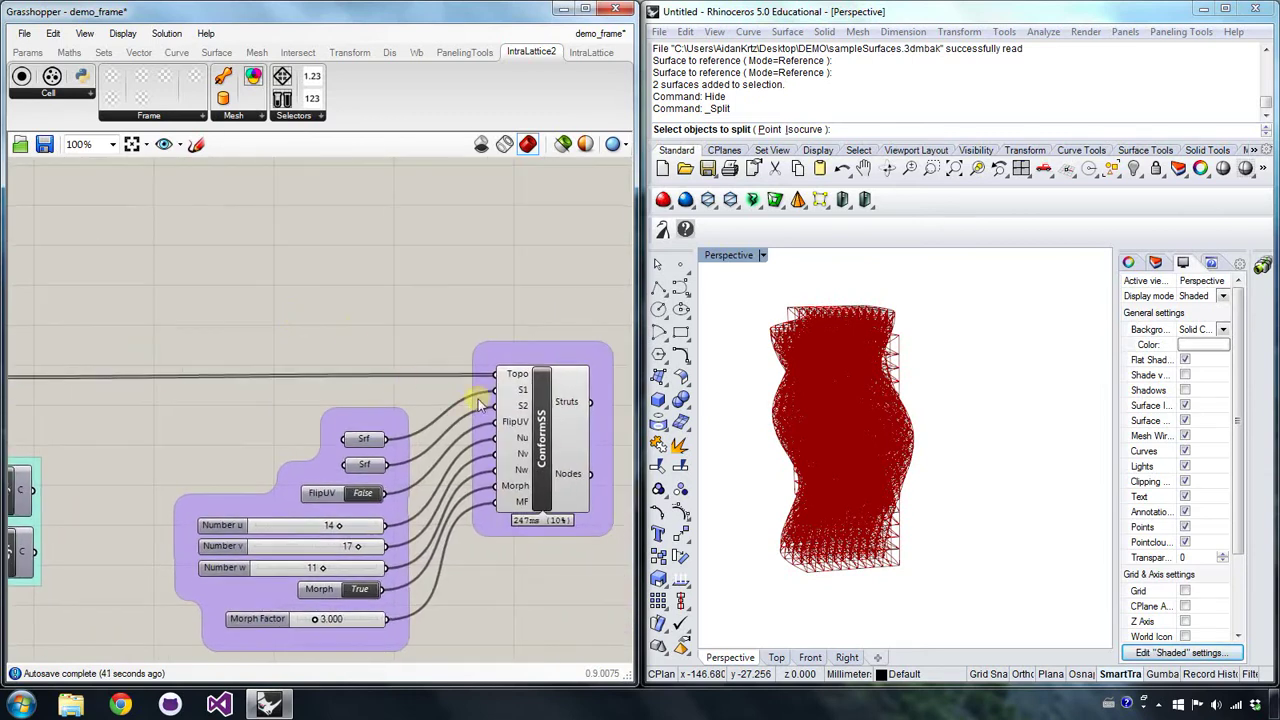
right_click(537, 414)
left_click(543, 443)
- Turn on the preview of the Ln and VPipe components in the Conform Surface-Axis design spaces
scroll(543, 334, "down", 5)
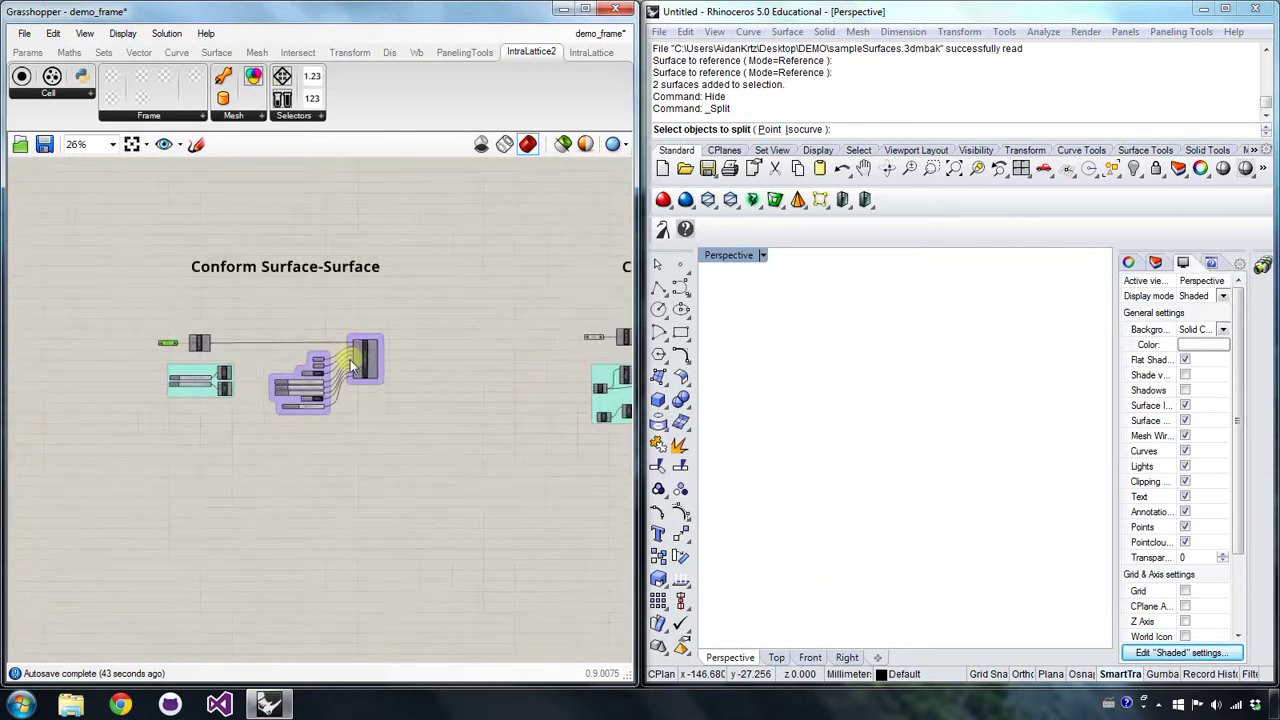
right_click_drag(475, 352, 163, 373)
scroll(293, 346, "up", 4)
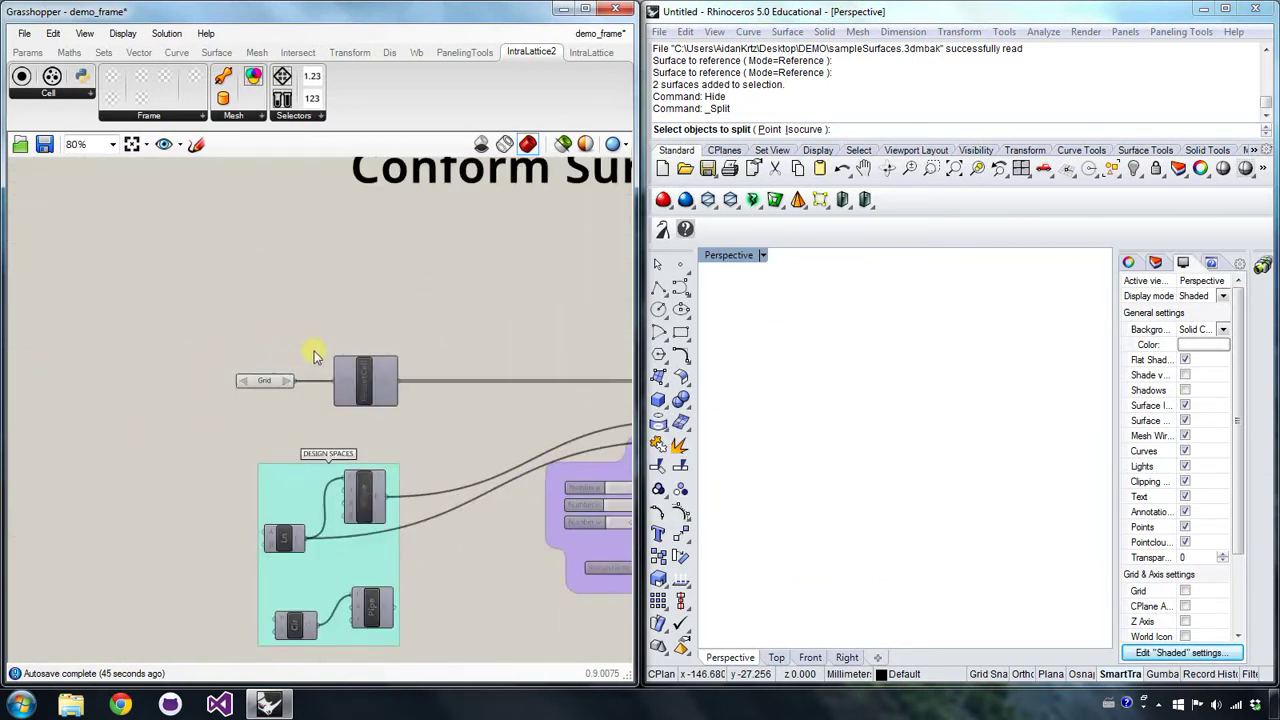
right_click_drag(391, 346, 226, 337)
scroll(280, 335, "down", 2)
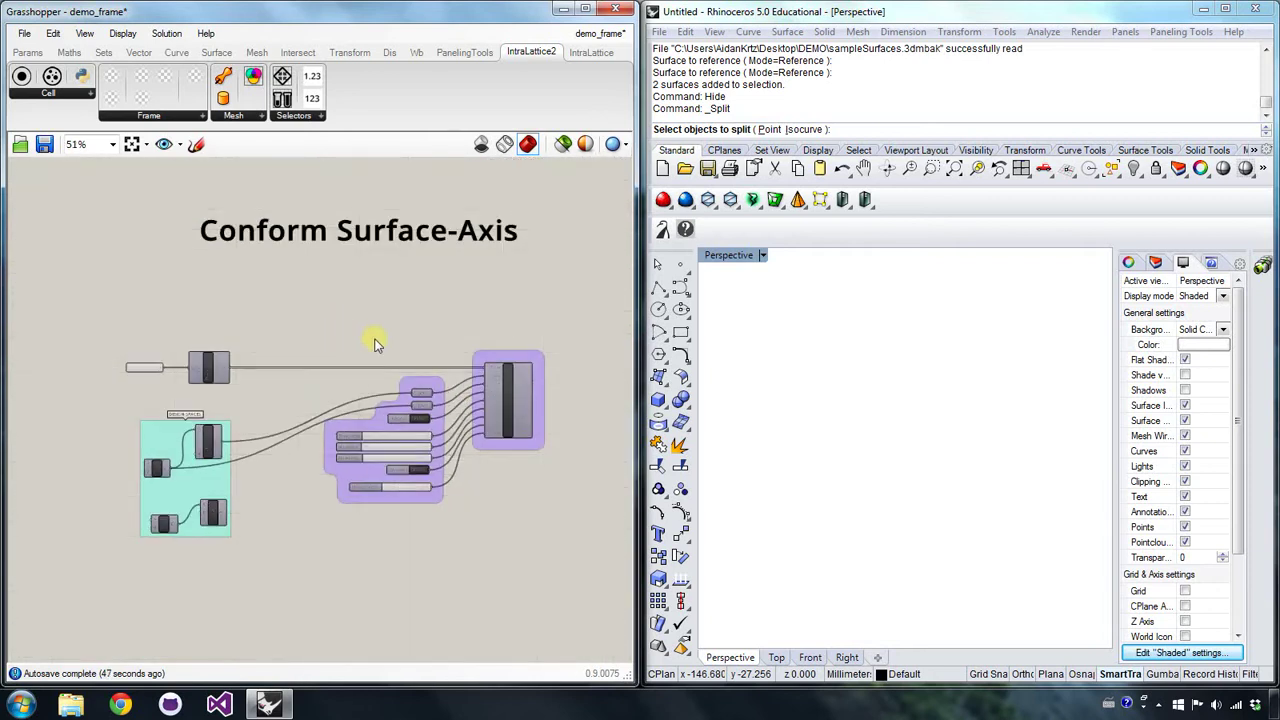
right_click_drag(327, 360, 345, 356)
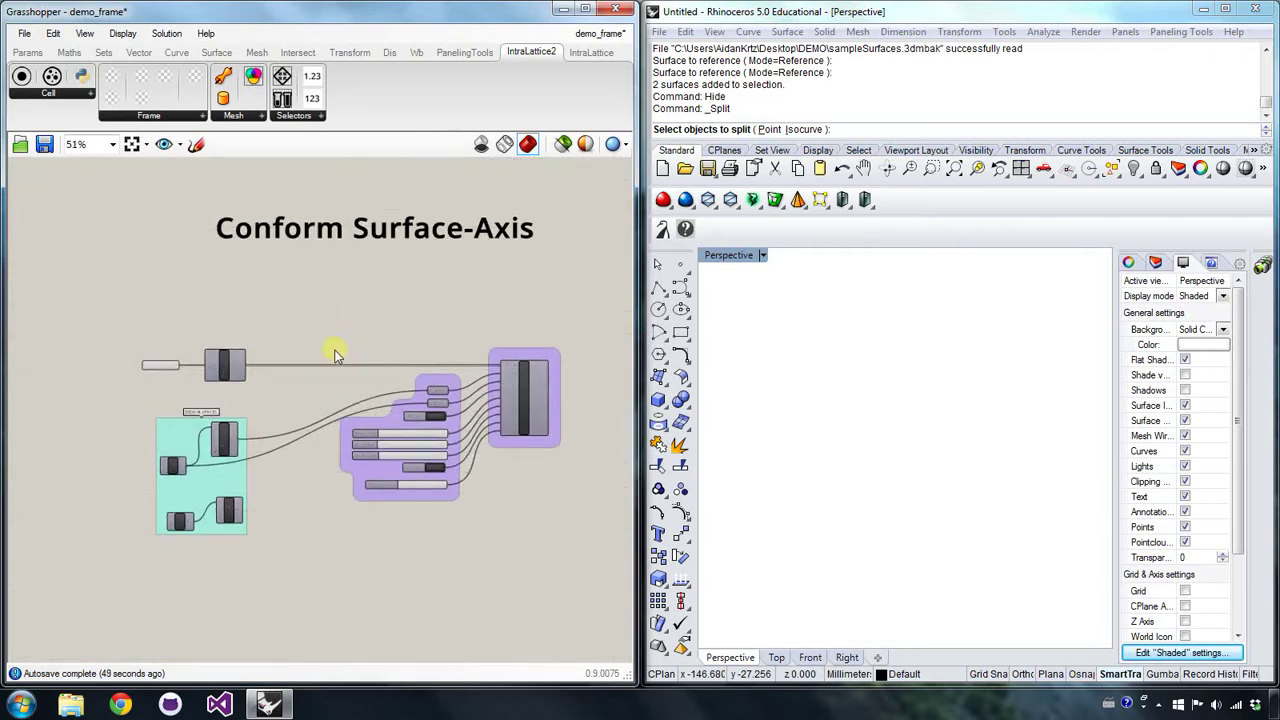
right_click_drag(327, 338, 361, 346)
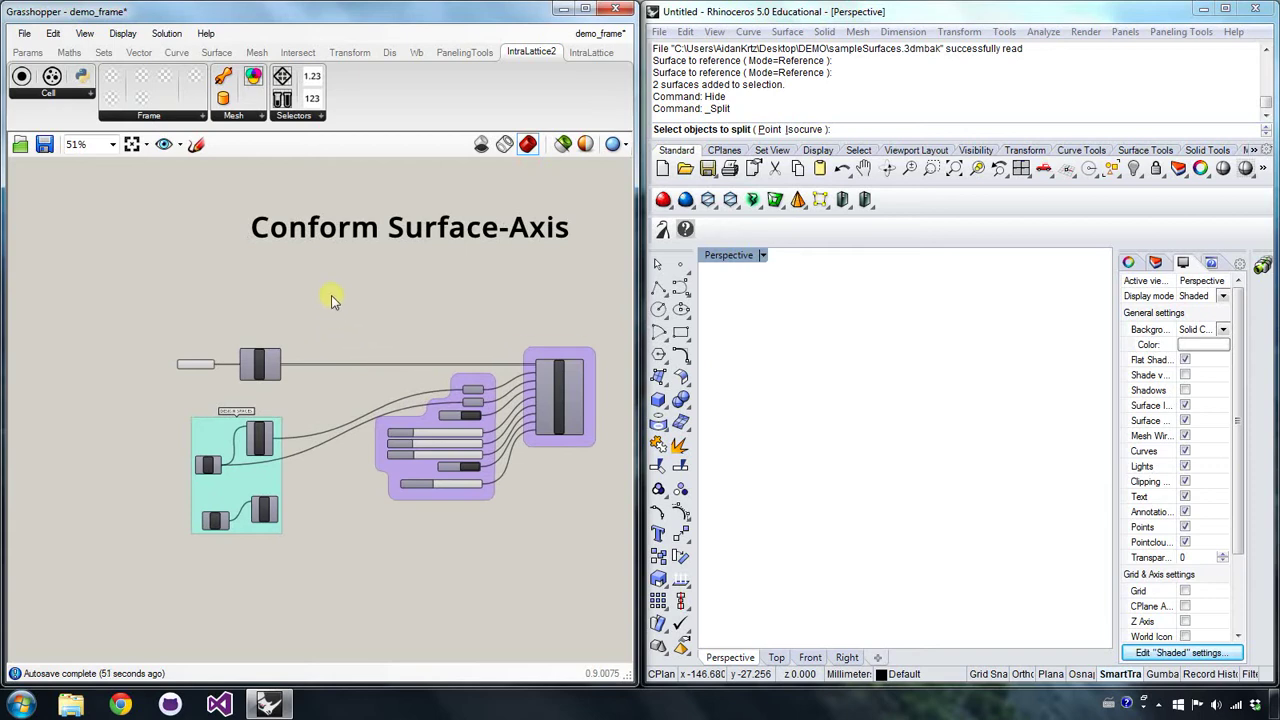
scroll(206, 340, "up", 3)
left_click_drag(183, 381, 430, 572)
right_click(478, 571)
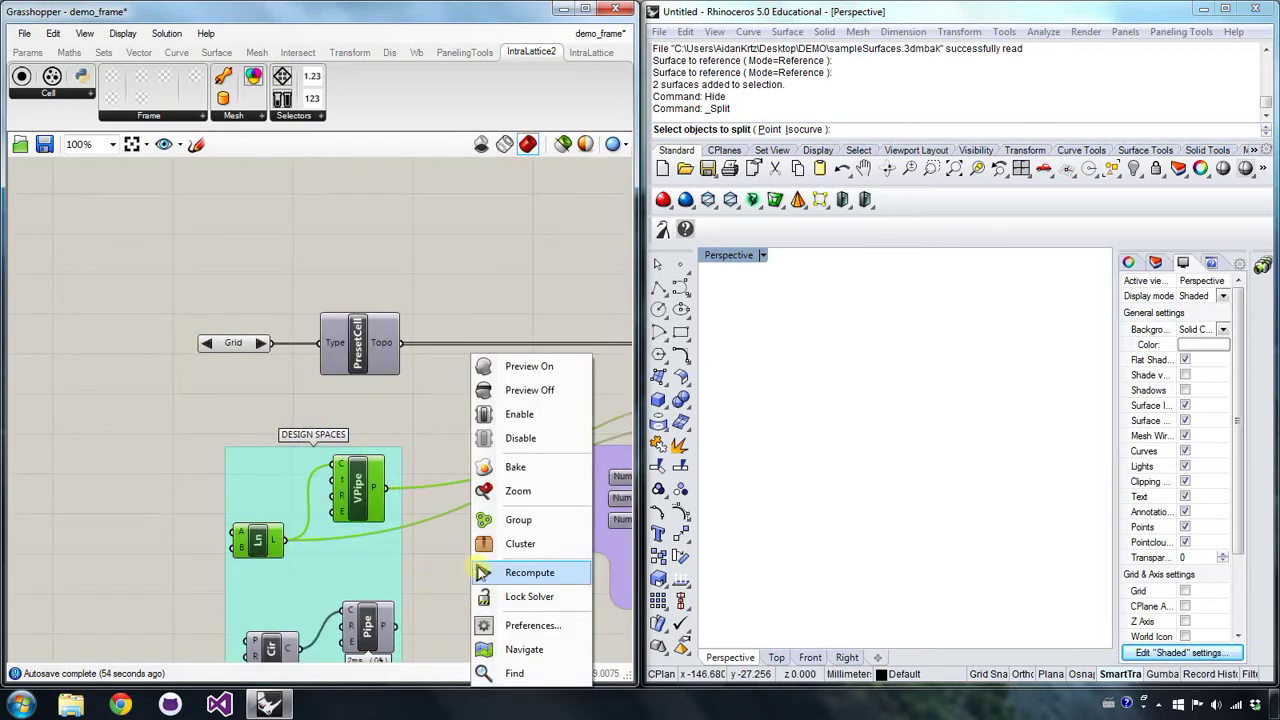
left_click(538, 367)
left_click(514, 382)
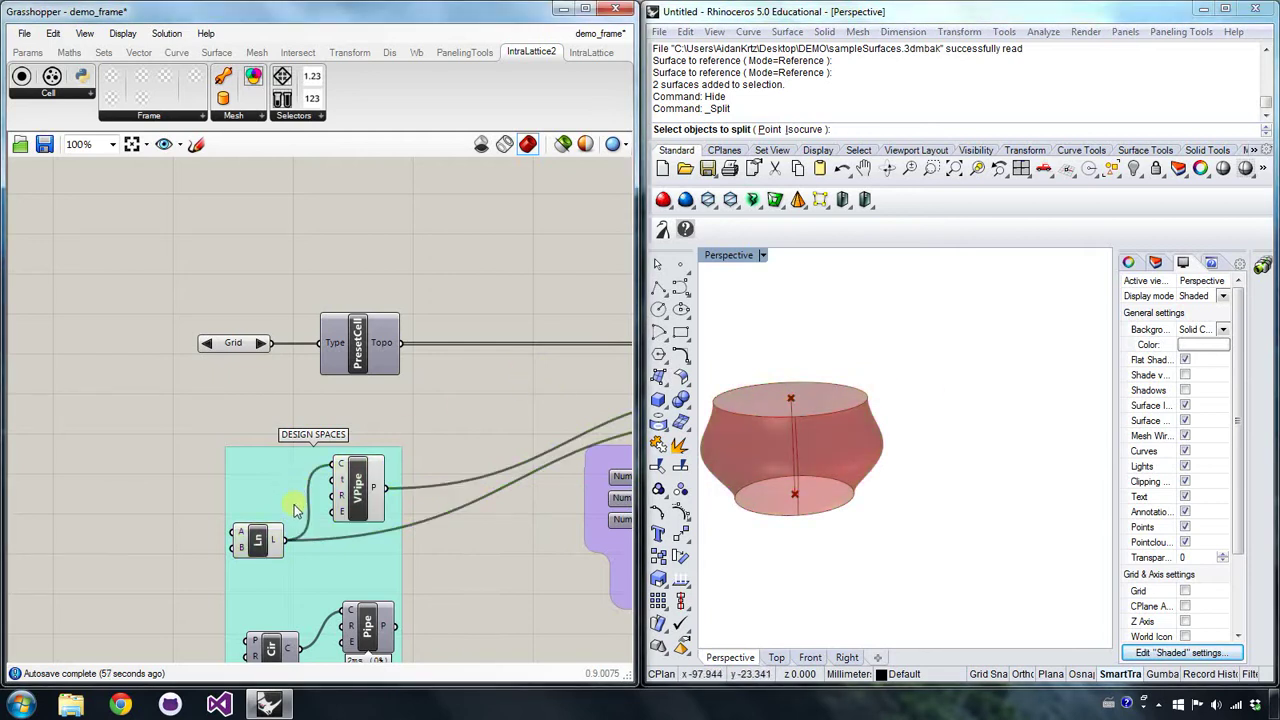
- Highlight the Ln axis and the VPipe surface in turn and follow their connections to the ConformSA component
scroll(797, 363, "up", 4)
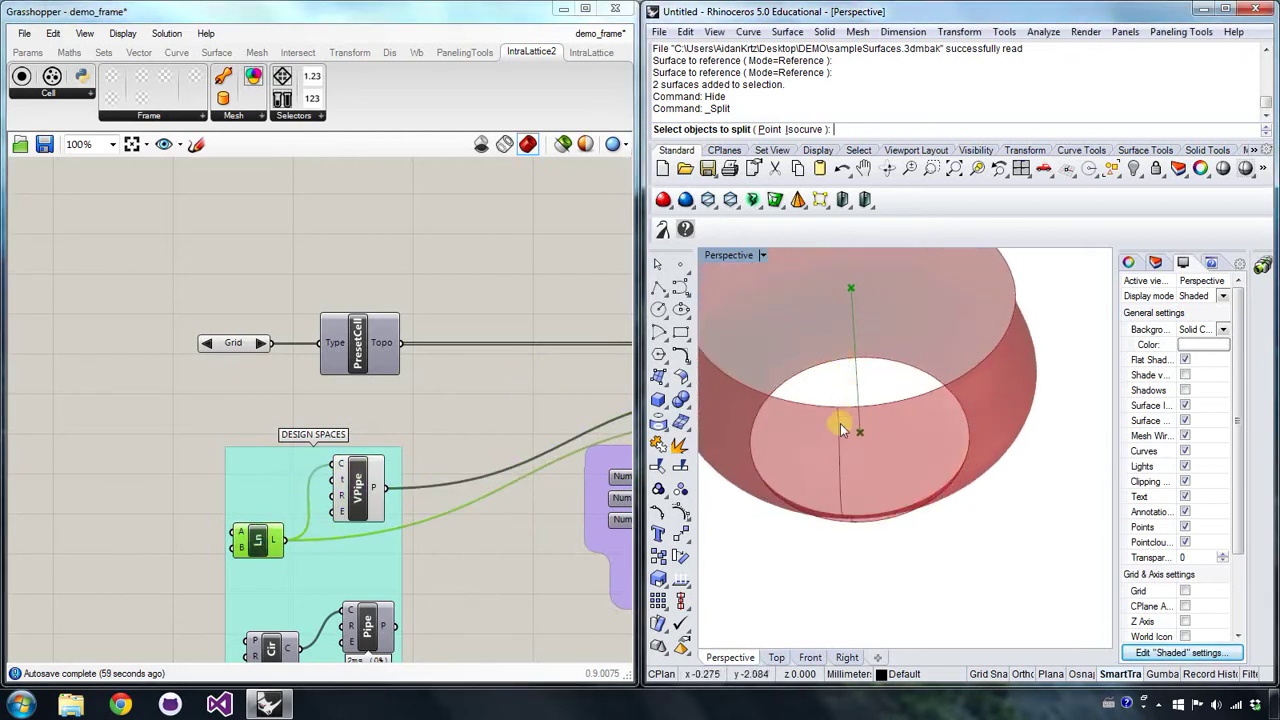
right_click_drag(840, 428, 853, 337)
left_click(371, 487)
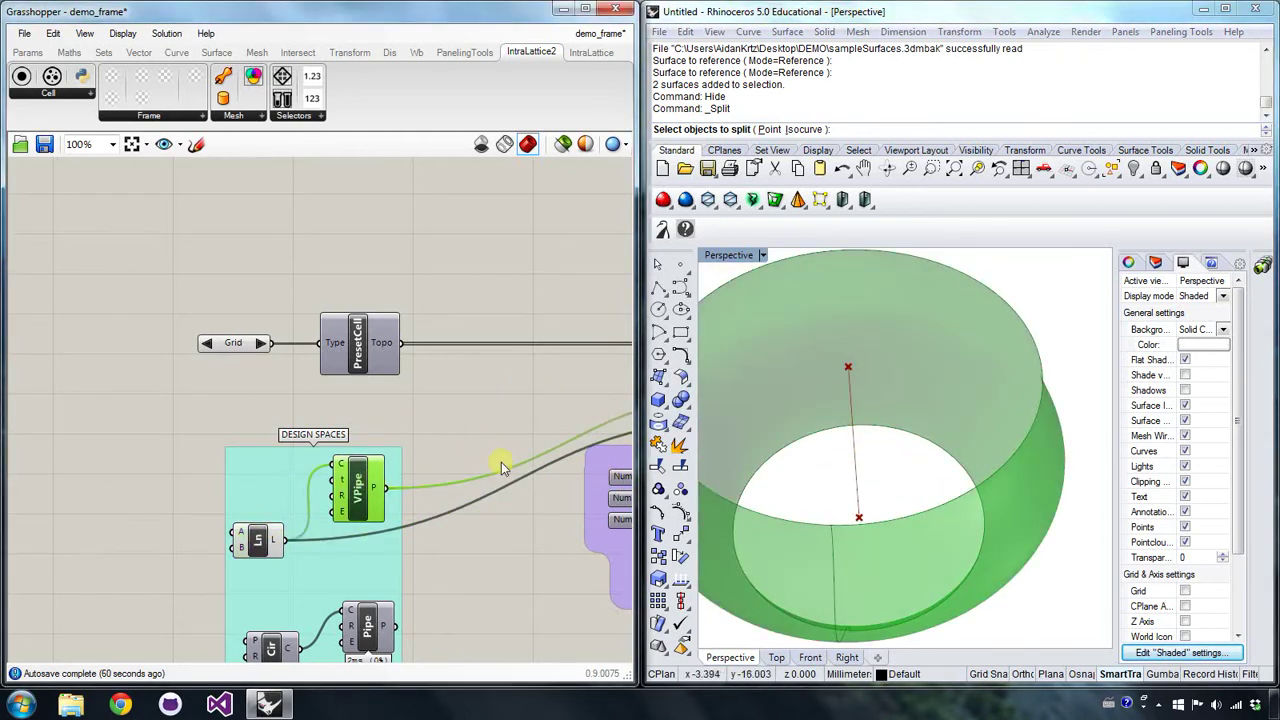
right_click_drag(503, 468, 186, 370)
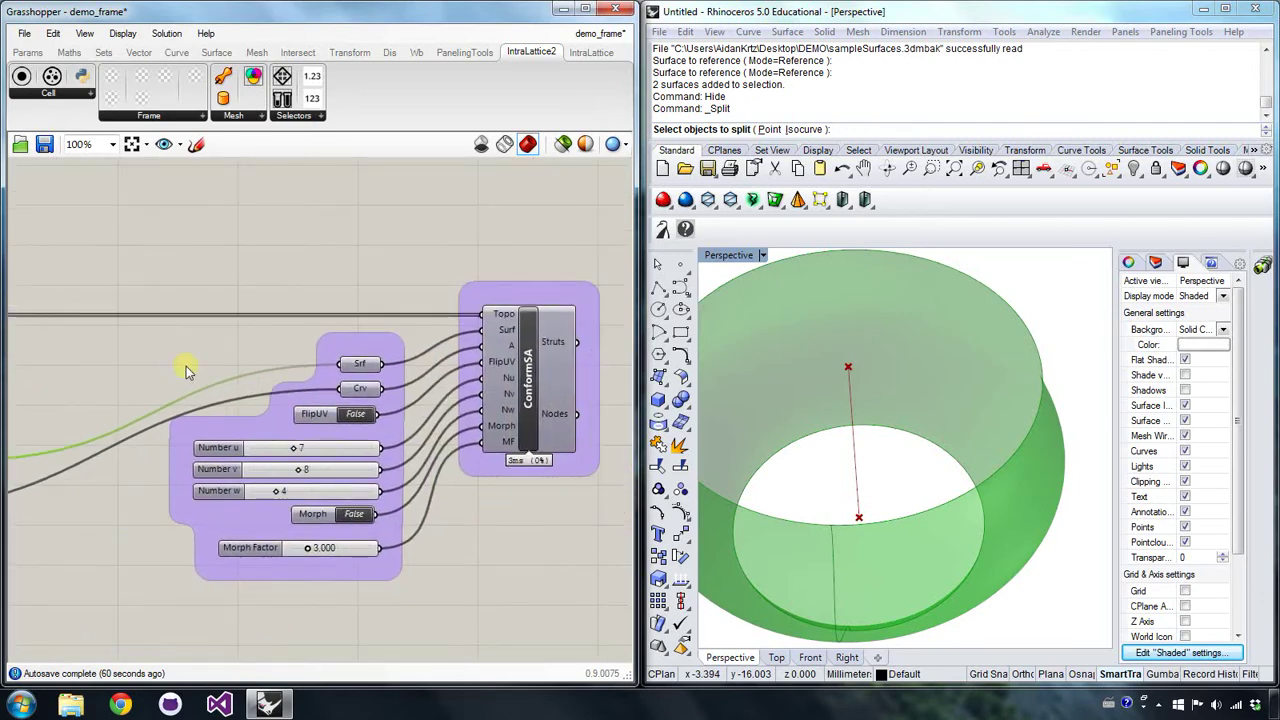
- Turn on the preview of the ConformSA component and set its Morph toggle to True
right_click(527, 360)
left_click(550, 386)
right_click_drag(834, 466, 797, 466)
scroll(818, 400, "down", 6)
right_click_drag(821, 393, 832, 320)
left_click(355, 513)
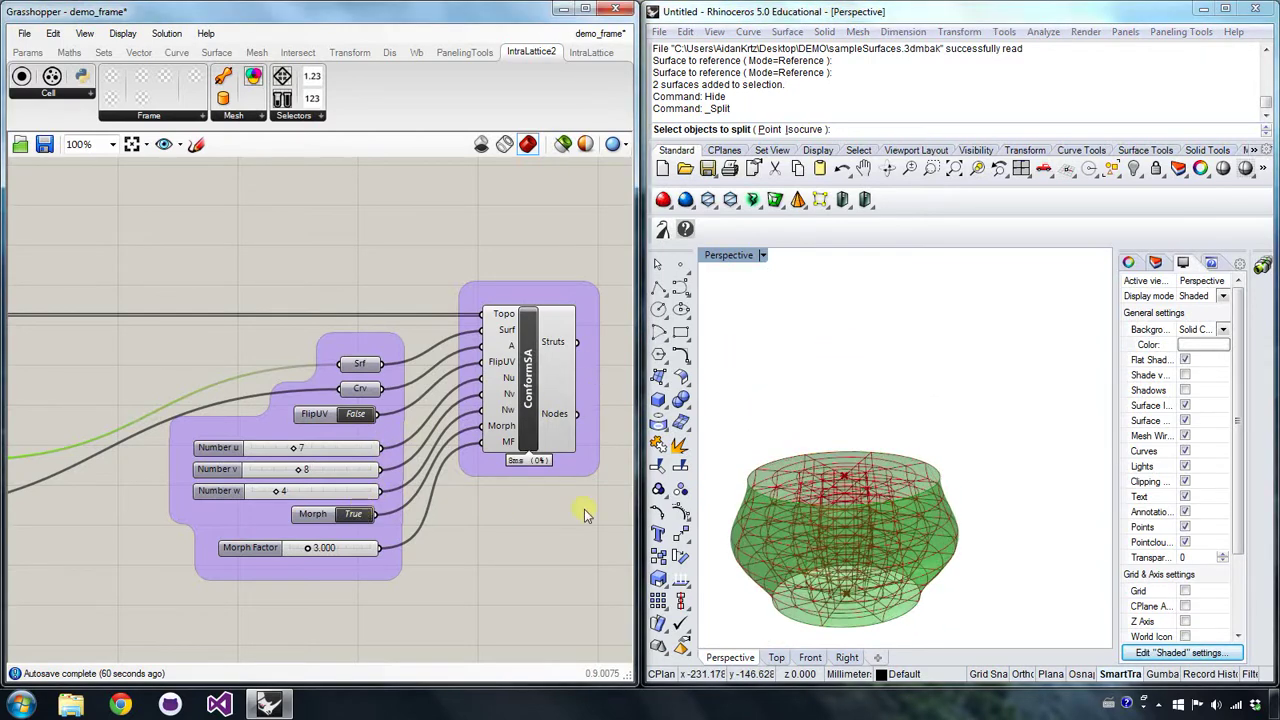
- Set the ConformSA cell counts to 10 for Number u, 12 for Number v and 9 for Number w
right_click_drag(792, 422, 850, 440)
left_click(614, 461)
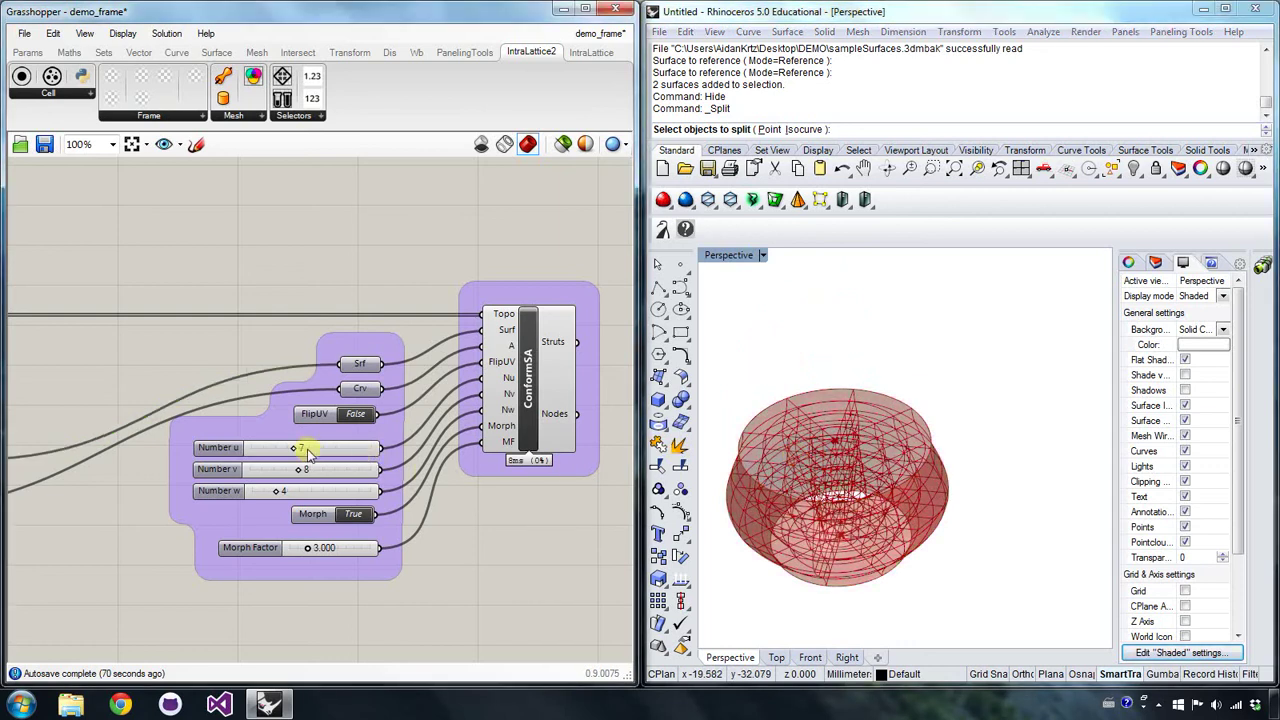
left_click_drag(296, 449, 306, 491)
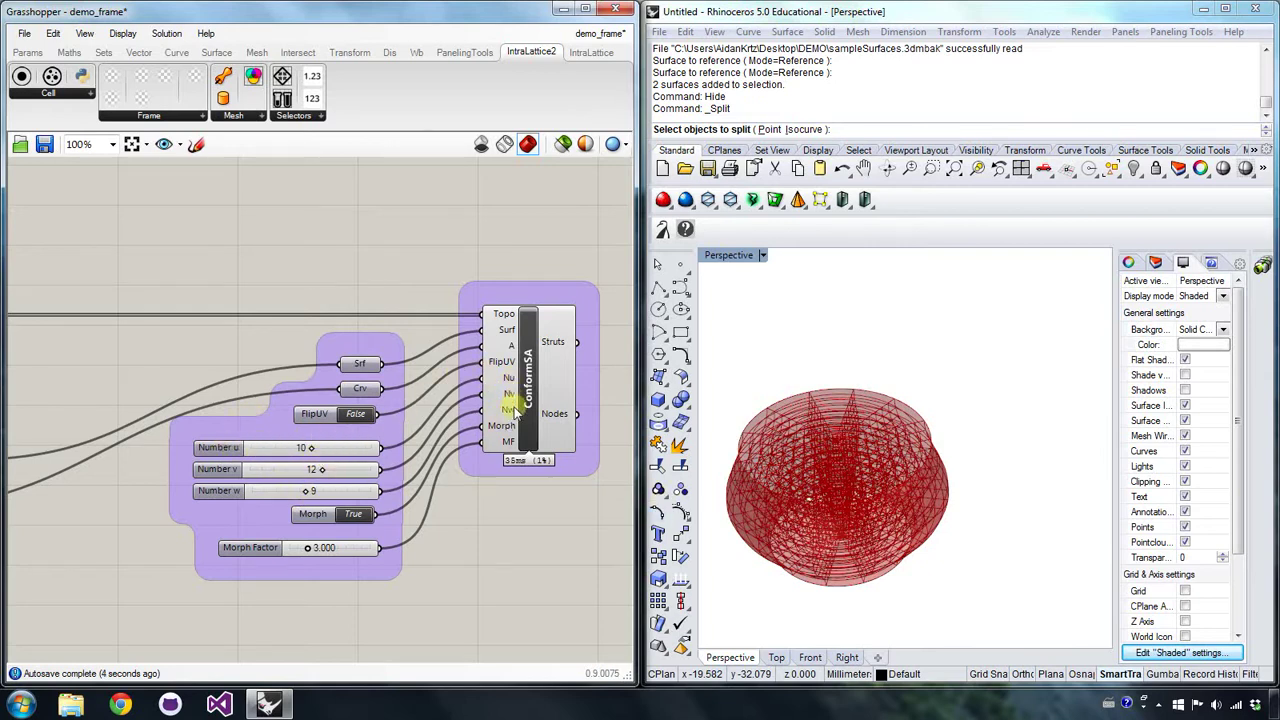
right_click_drag(773, 425, 785, 393)
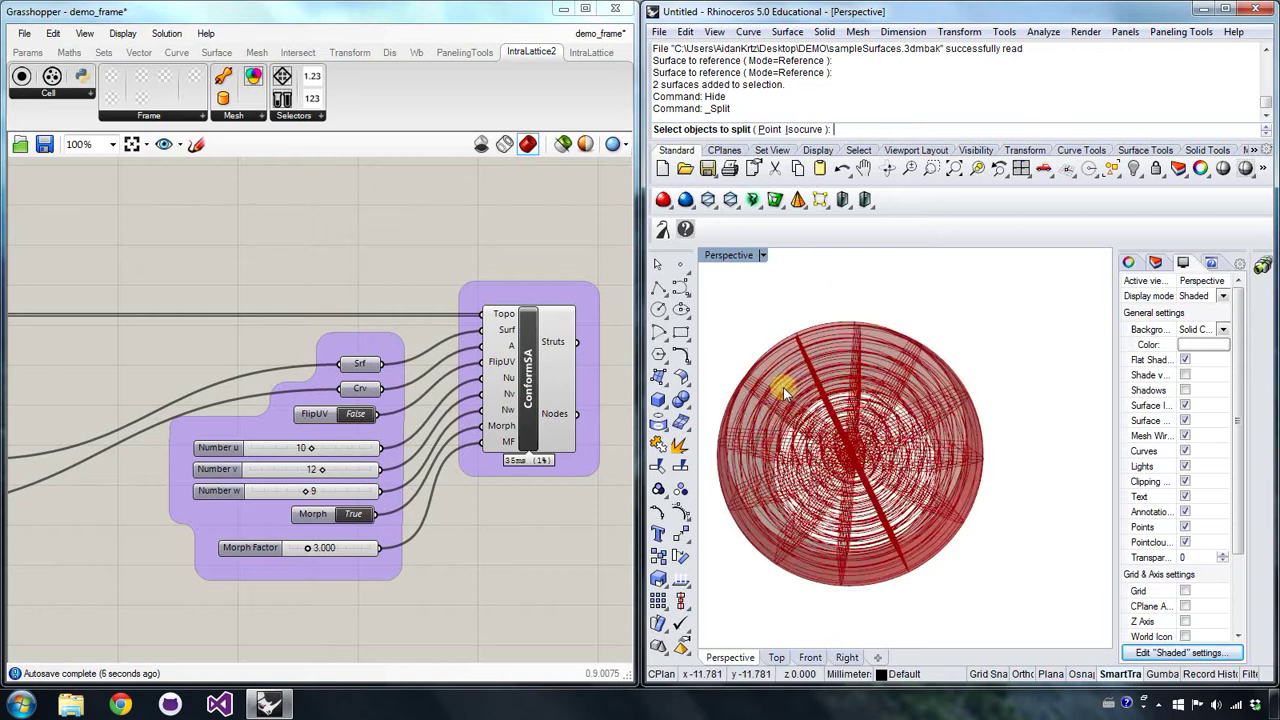
- Rewire ConformSA's Srf input to the Pipe output and its Crv input to the Cir output, and shift the Pipe component upward
right_click_drag(293, 396, 378, 352)
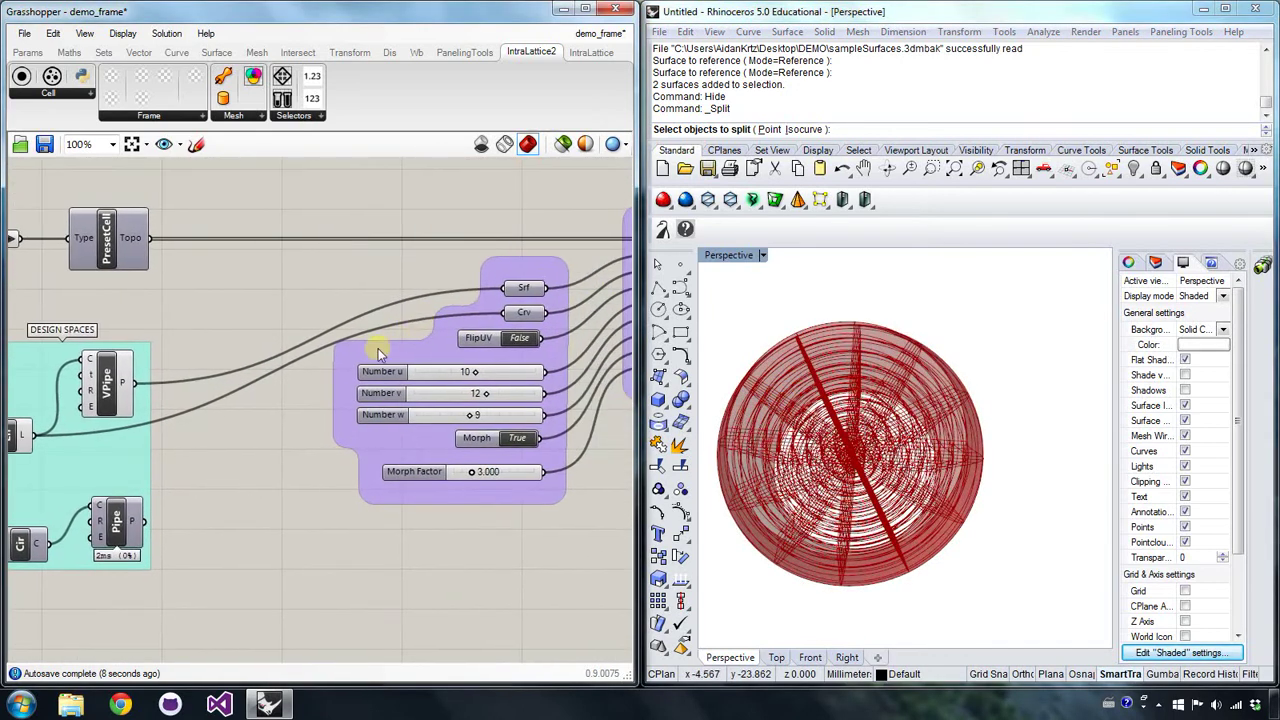
left_click_drag(388, 340, 503, 313)
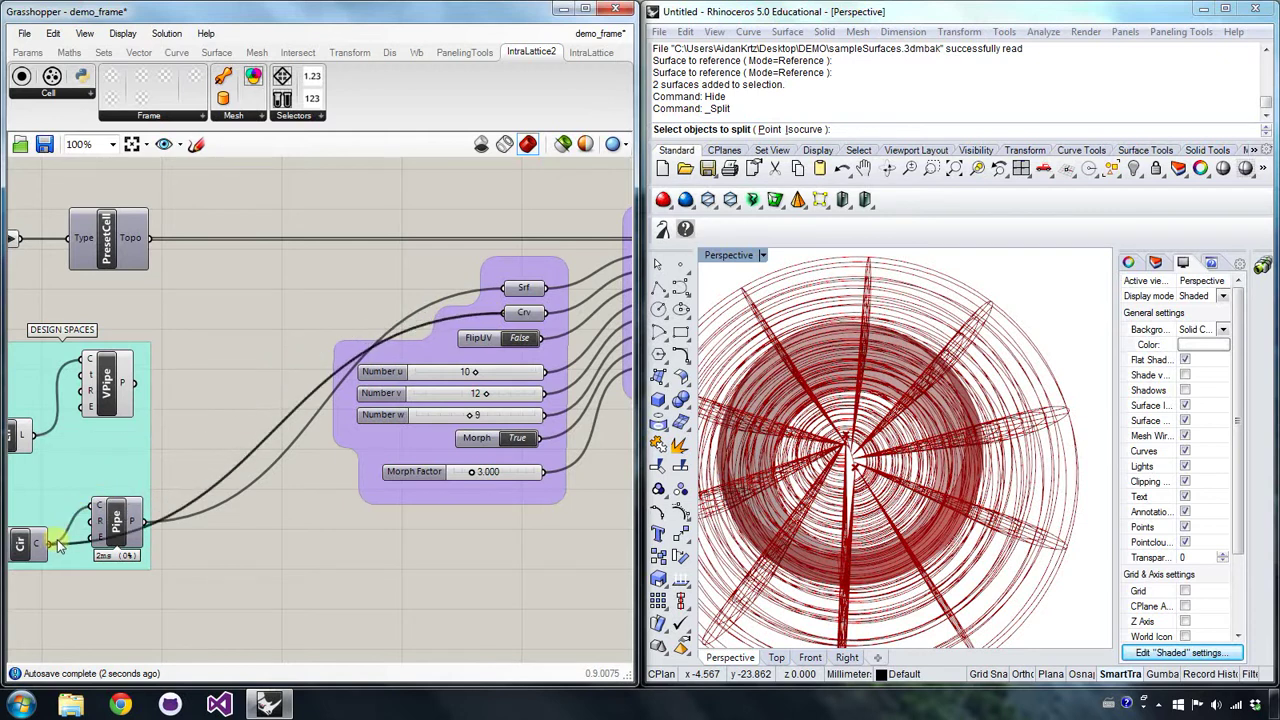
left_click_drag(58, 543, 113, 472)
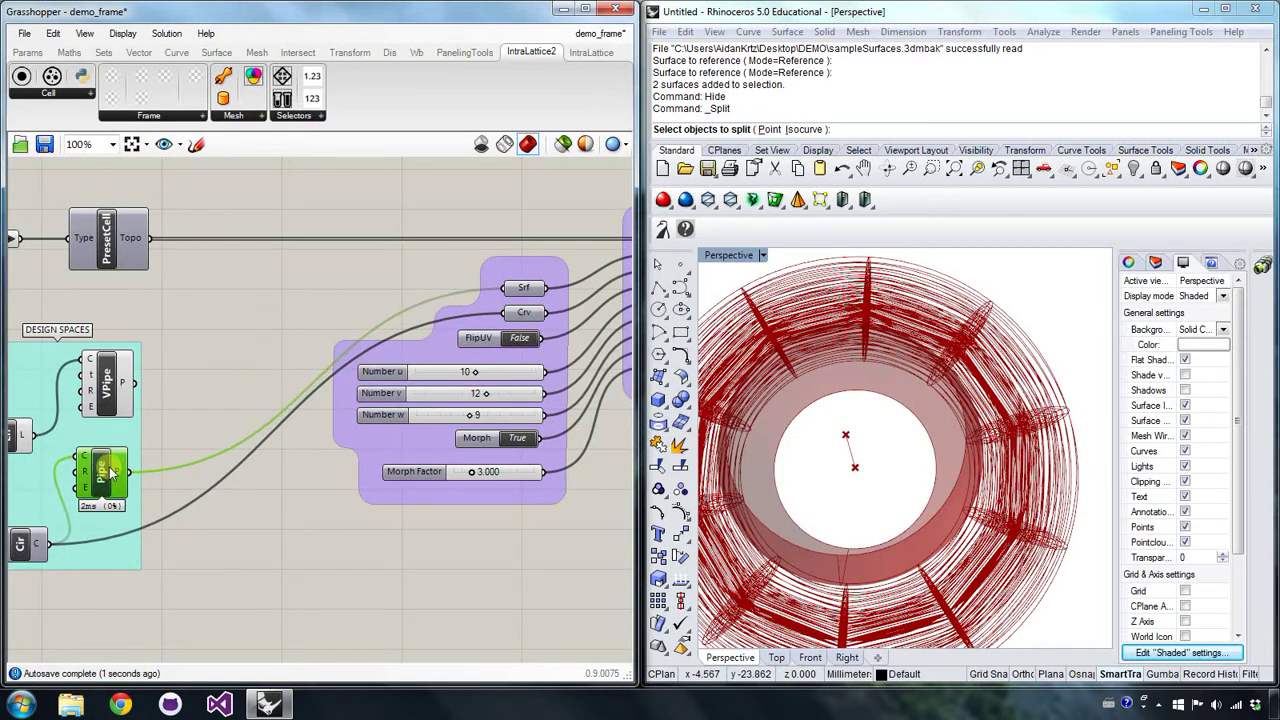
scroll(777, 474, "down", 5)
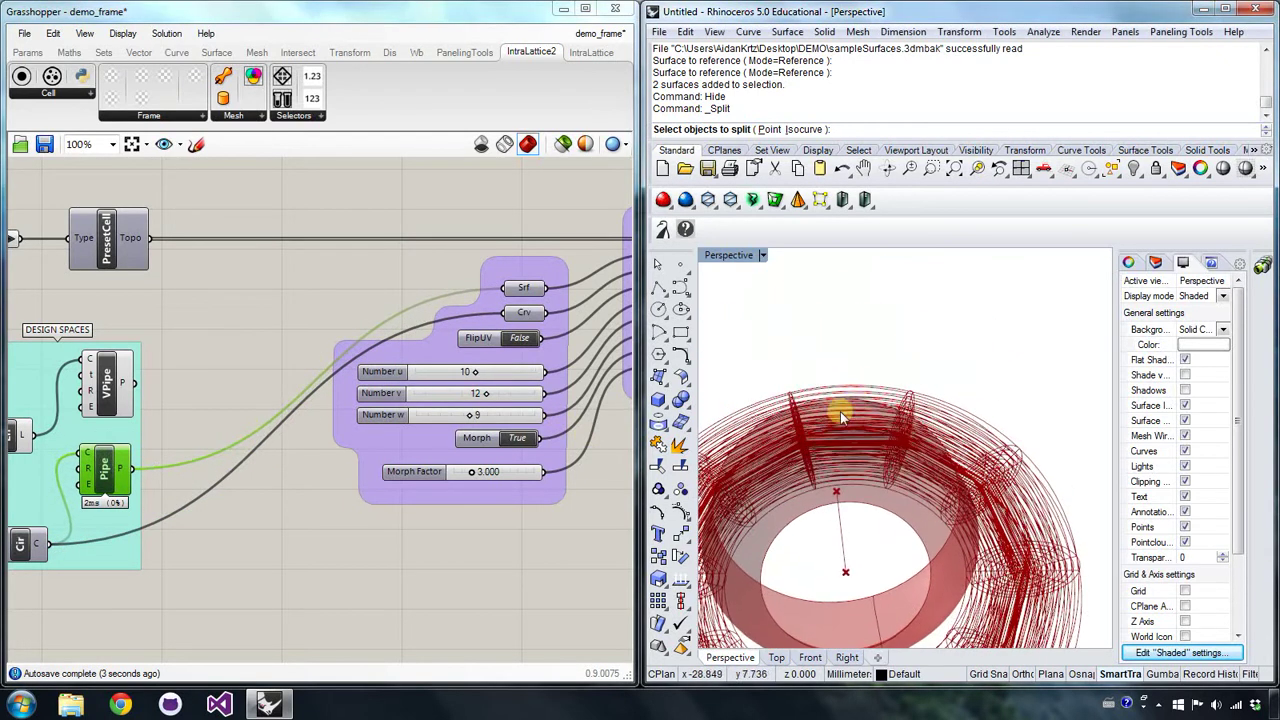
scroll(822, 455, "up", 5)
right_click_drag(894, 409, 866, 467)
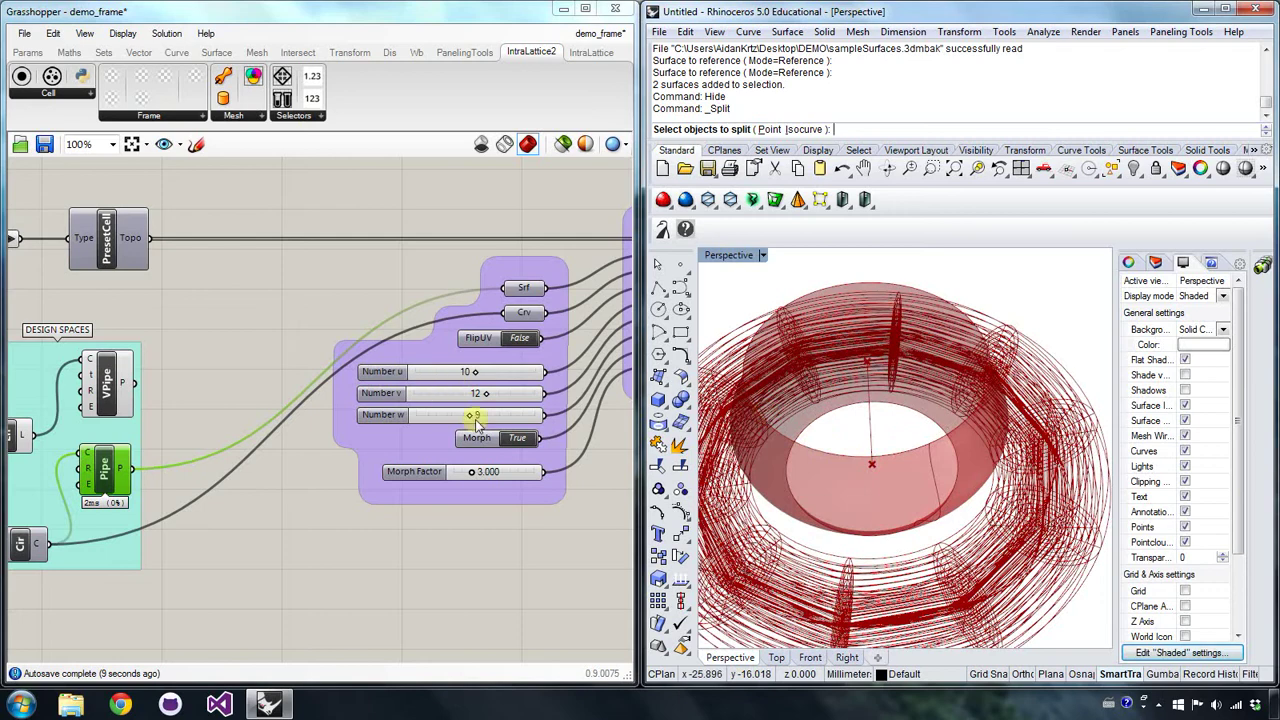
scroll(837, 430, "up", 4)
scroll(934, 529, "up", 4)
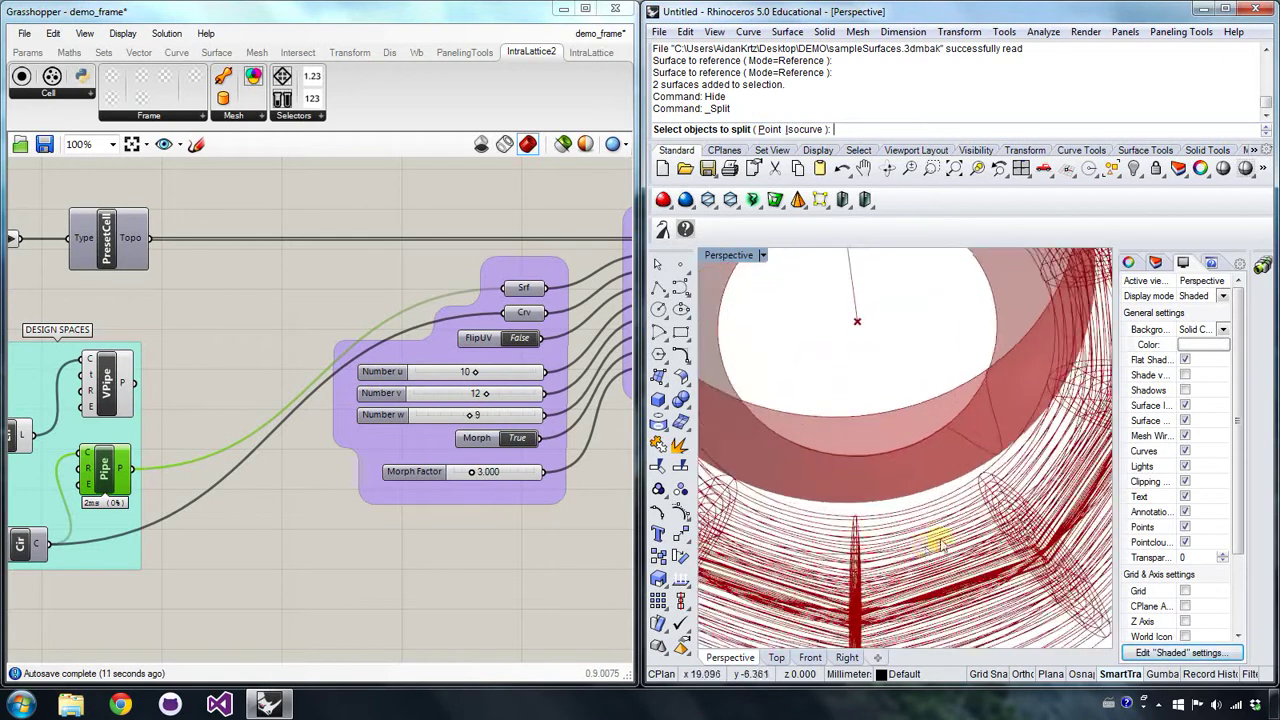
right_click_drag(938, 501, 877, 484)
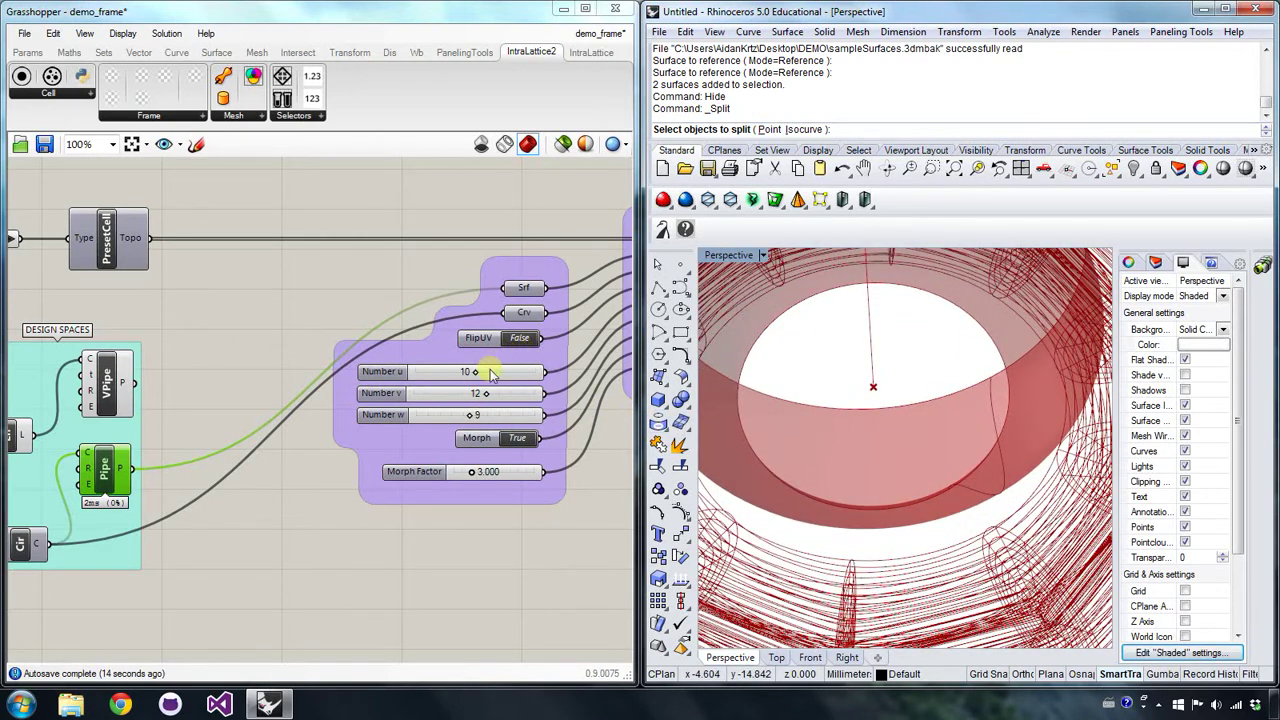
- Set Number w of the ConformSA frame to 3
left_click_drag(470, 415, 436, 414)
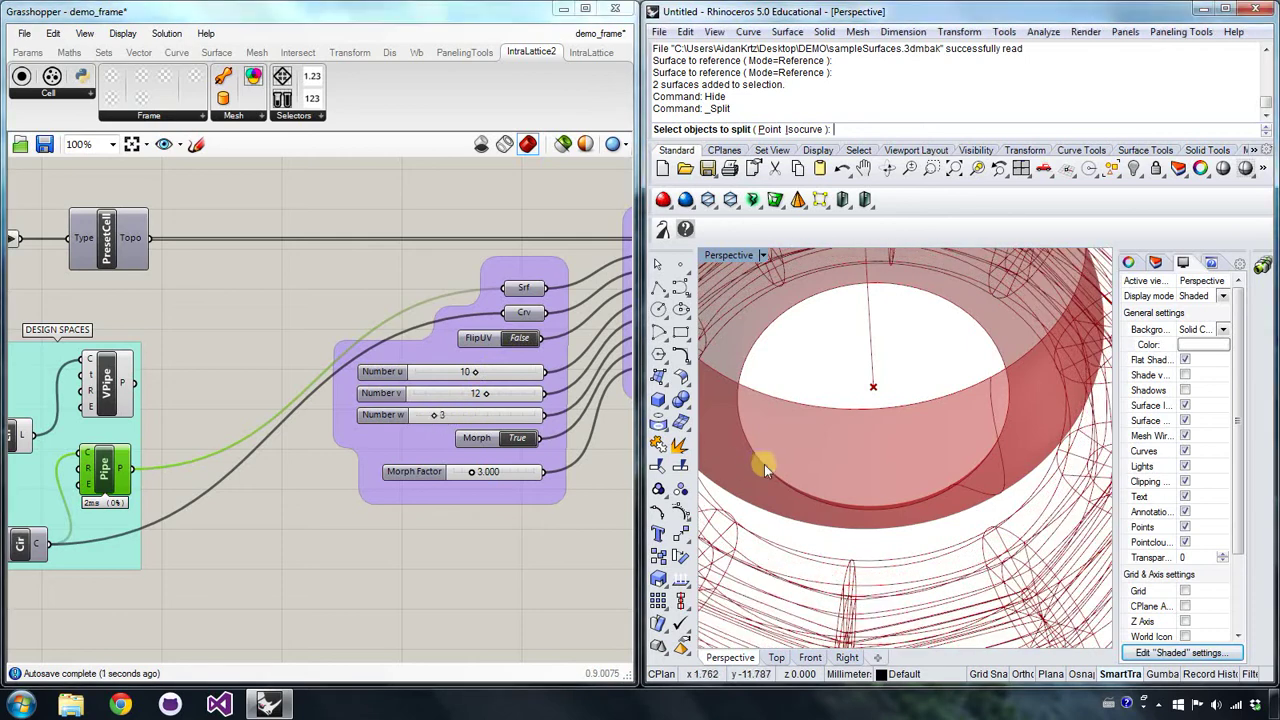
right_click_drag(764, 464, 857, 410)
scroll(857, 410, "down", 5)
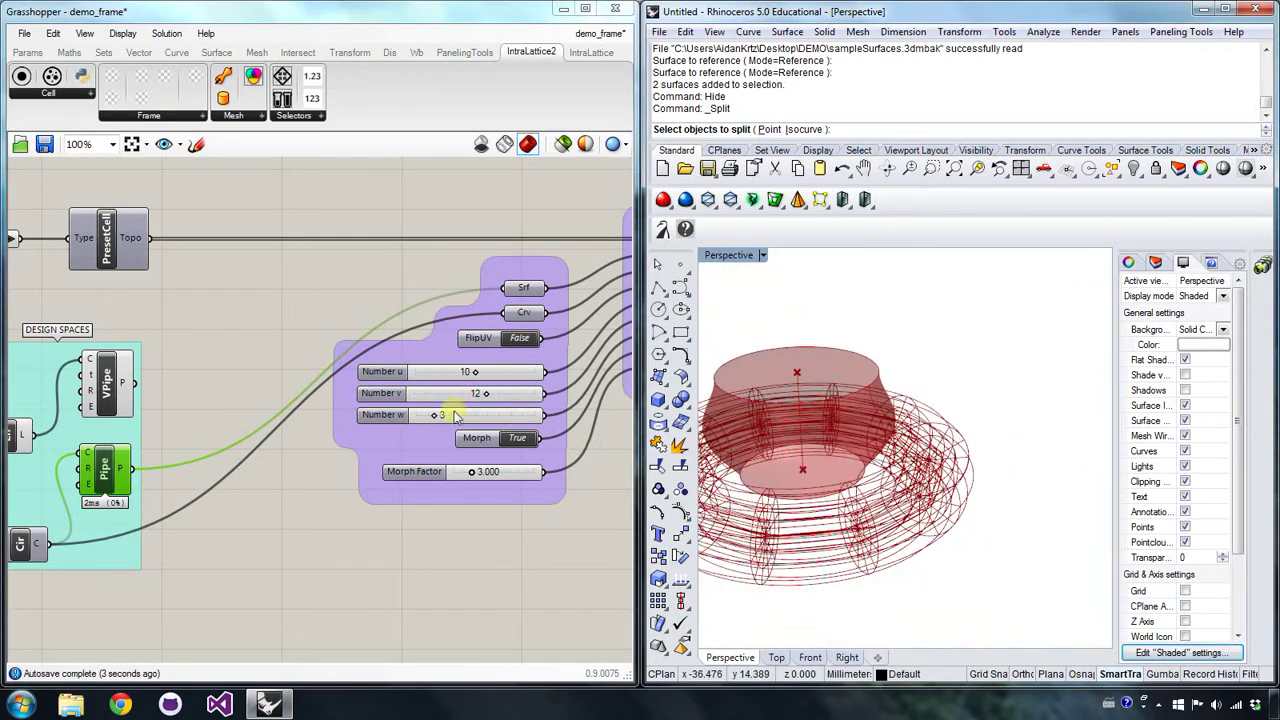
- Turn off the preview of the Ln and VPipe components in the design spaces
right_click_drag(273, 403, 445, 399)
left_click_drag(128, 307, 356, 466)
right_click(352, 374)
left_click(393, 390)
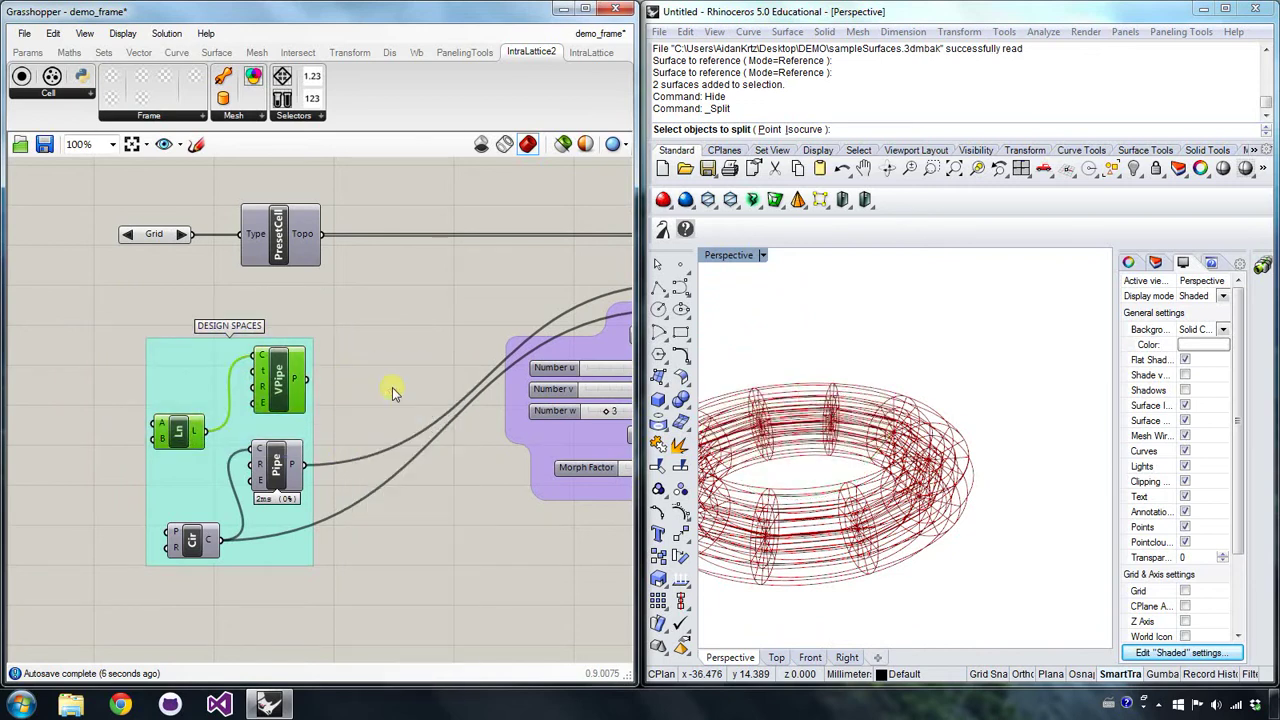
- Turn on the preview of the Cir and Pipe components in the design spaces
left_click_drag(155, 580, 331, 436)
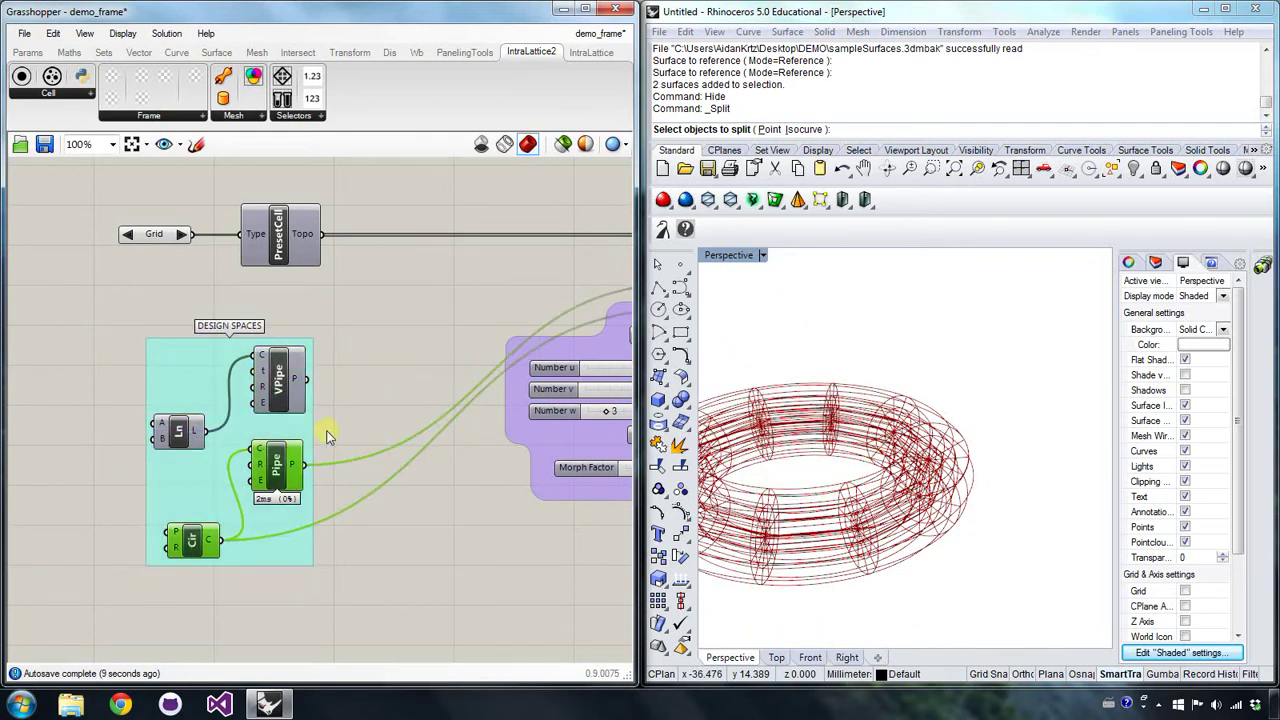
right_click(355, 434)
left_click(412, 366)
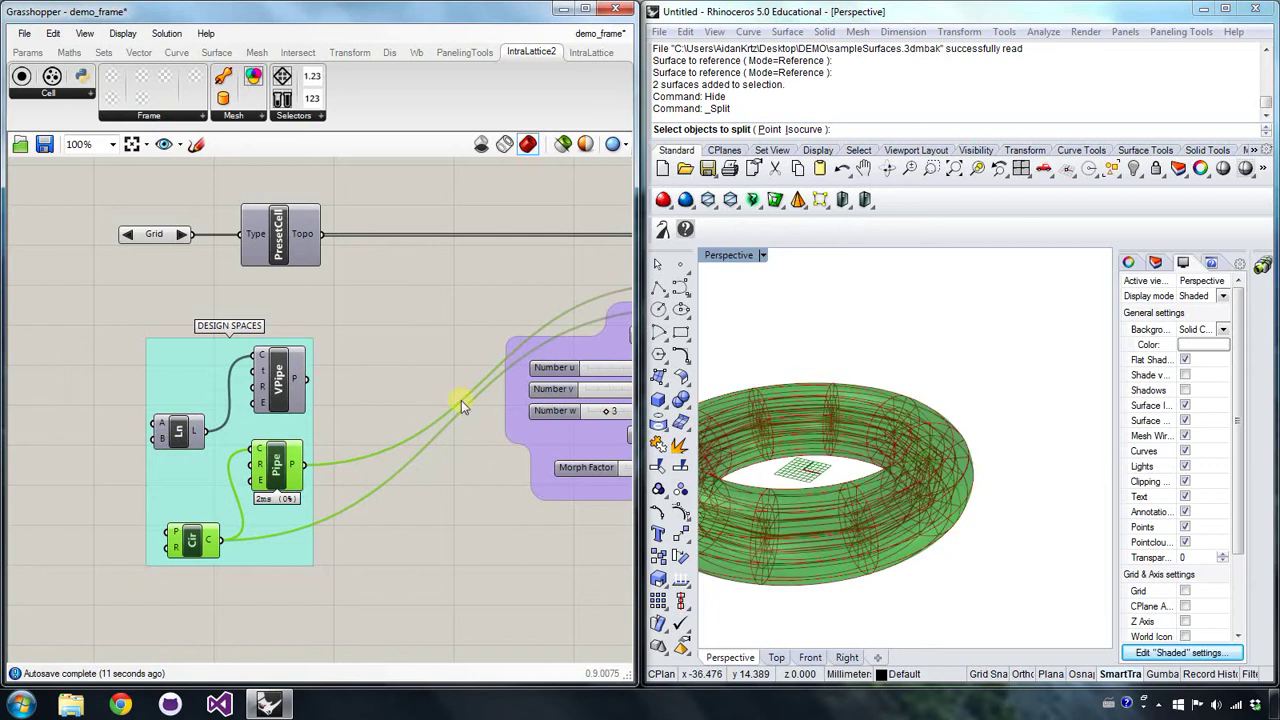
mouse_move(763, 432)
right_mouse_down()
mouse_move(857, 506)
mouse_move(794, 504)
mouse_move(750, 450)
right_mouse_up()
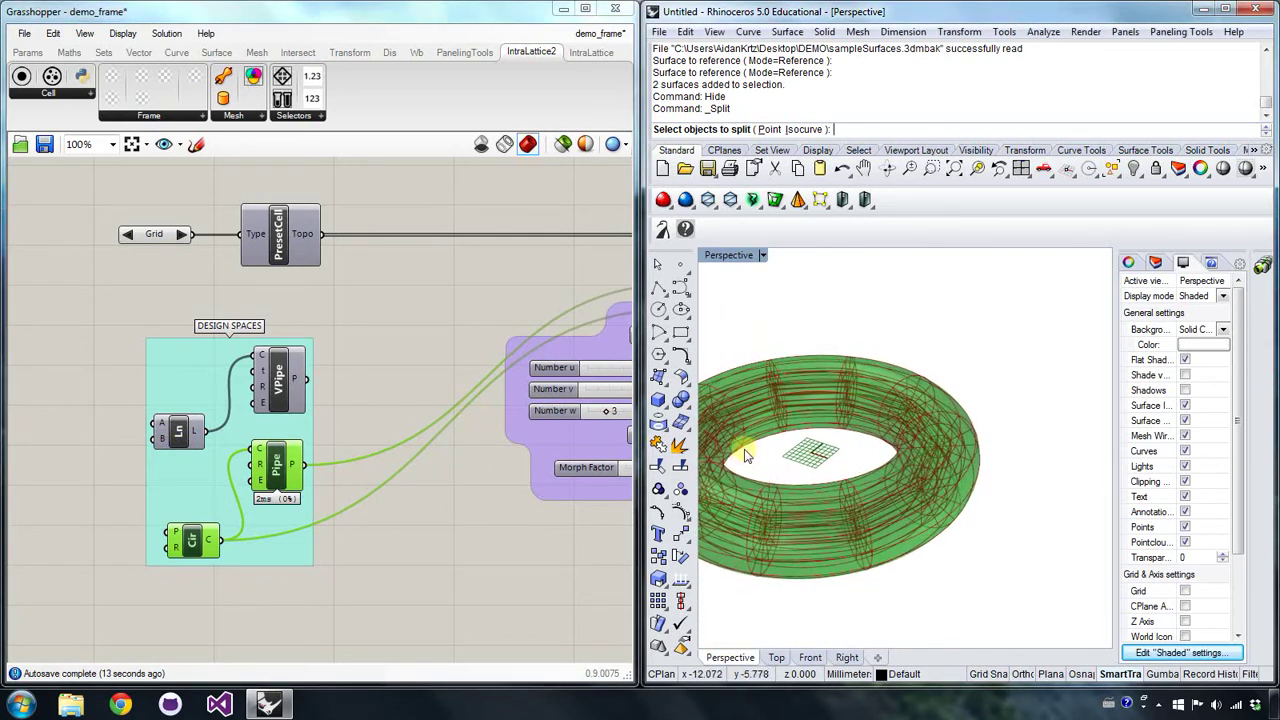
- Turn off the preview of the Cir, Pipe and ConformSA components
right_click(378, 519)
left_click(414, 363)
right_click_drag(560, 400, 96, 446)
right_click(398, 325)
left_click(450, 362)
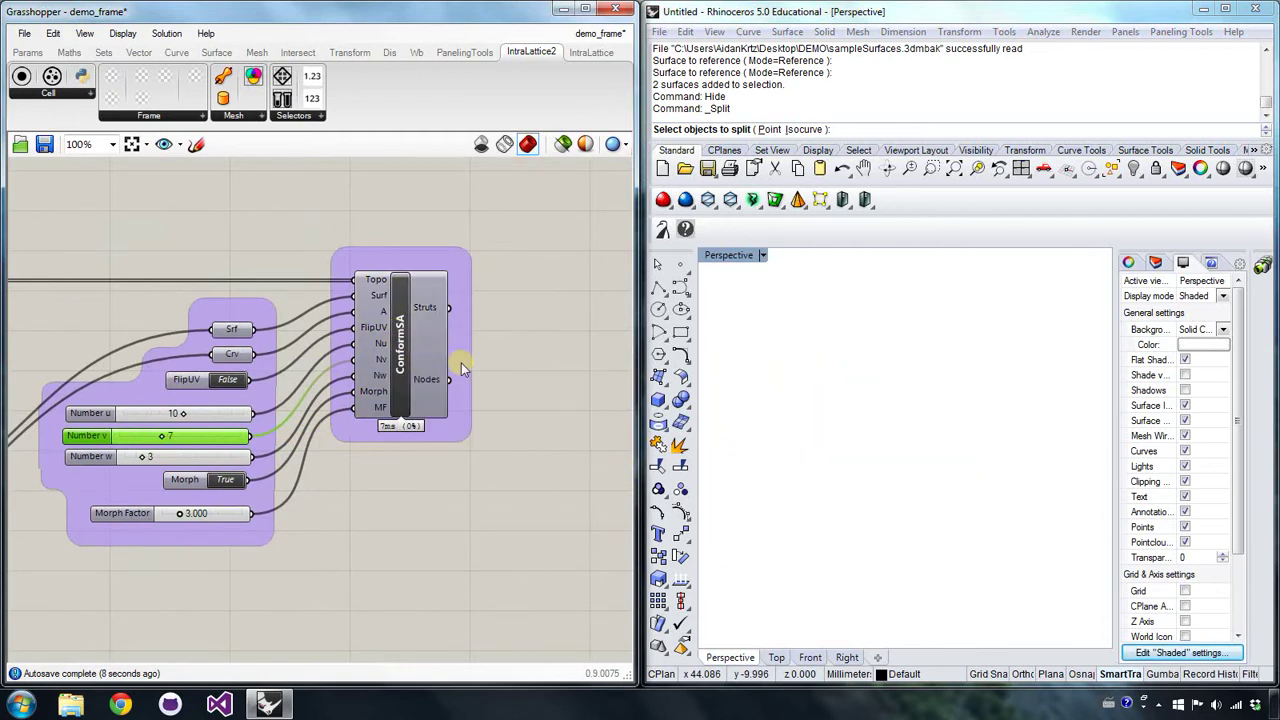
- Turn on the preview of the Sph and Pt components in the Conform Surface-Point design space
right_click_drag(486, 342, 334, 367)
scroll(386, 344, "up", 4)
right_click_drag(483, 294, 408, 318)
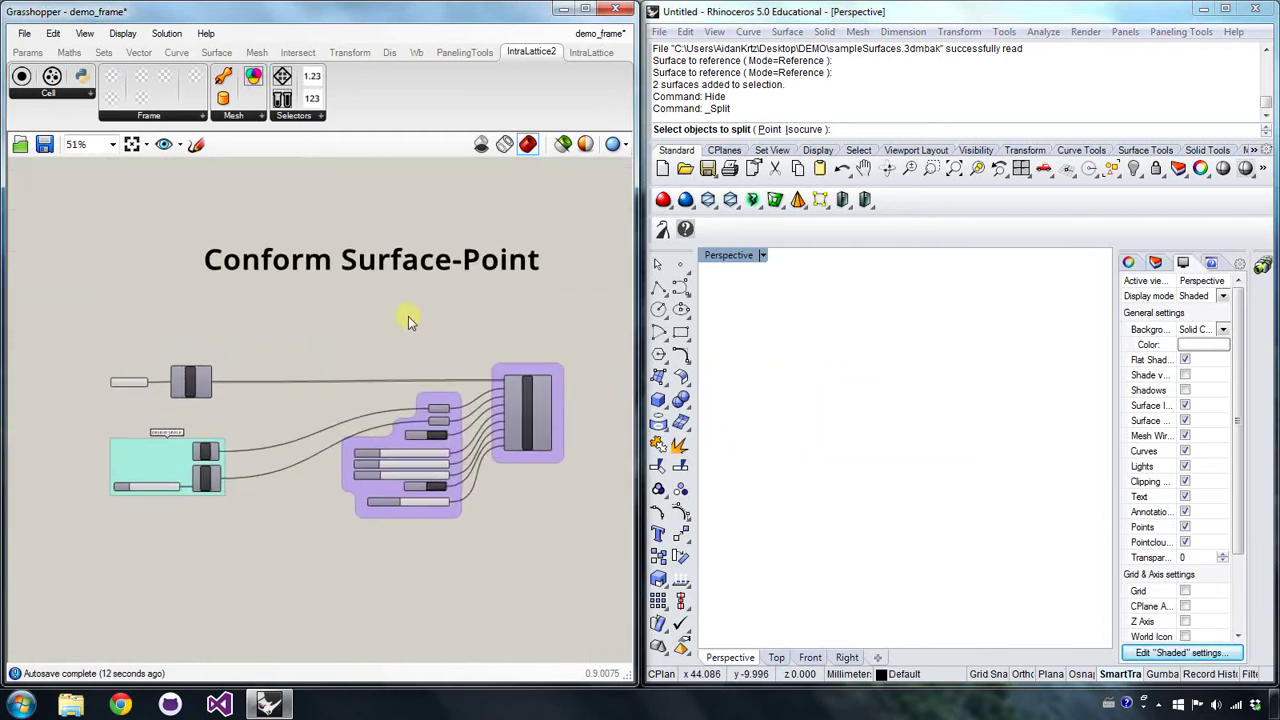
scroll(400, 313, "up", 3)
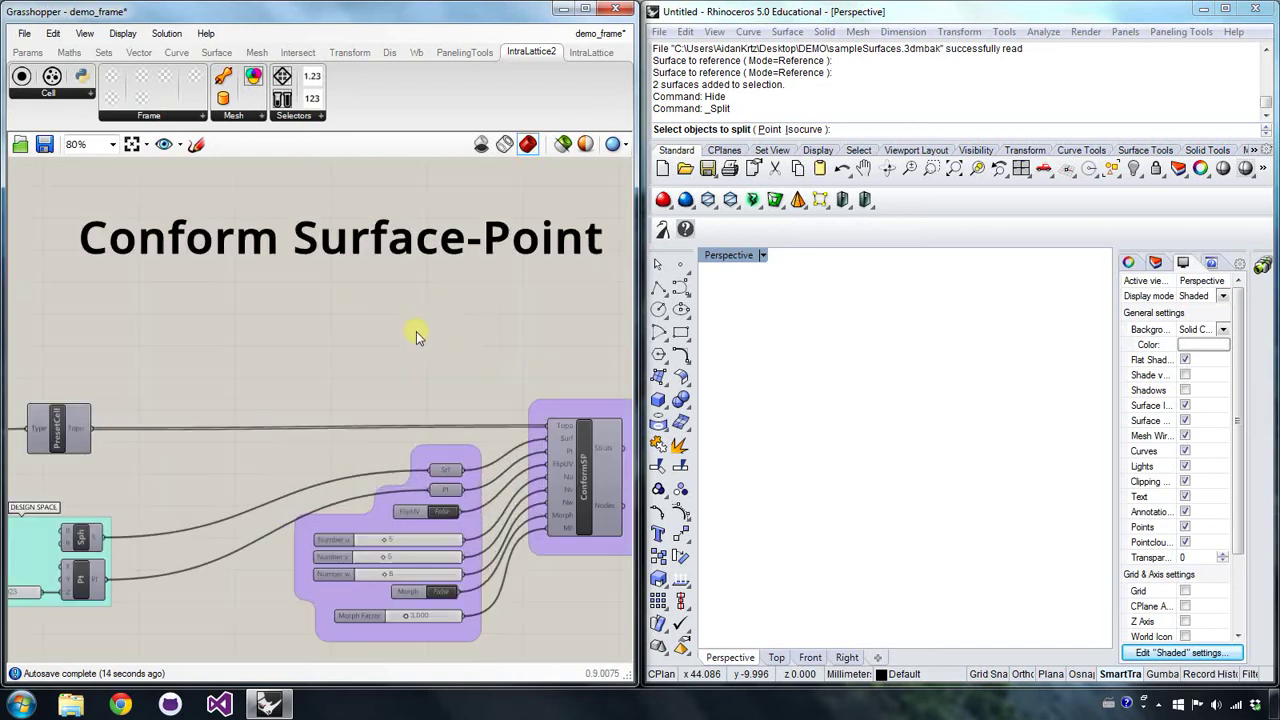
right_click(579, 457)
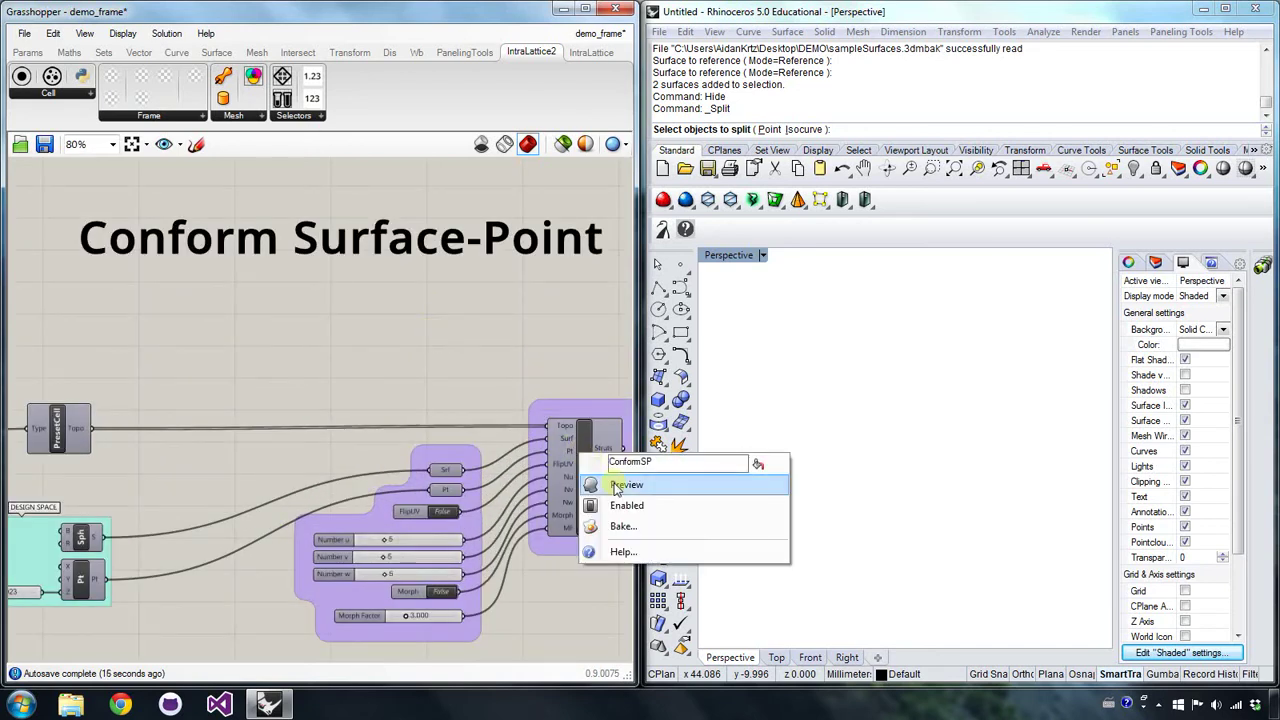
right_click_drag(283, 383, 414, 279)
left_click_drag(171, 533, 267, 386)
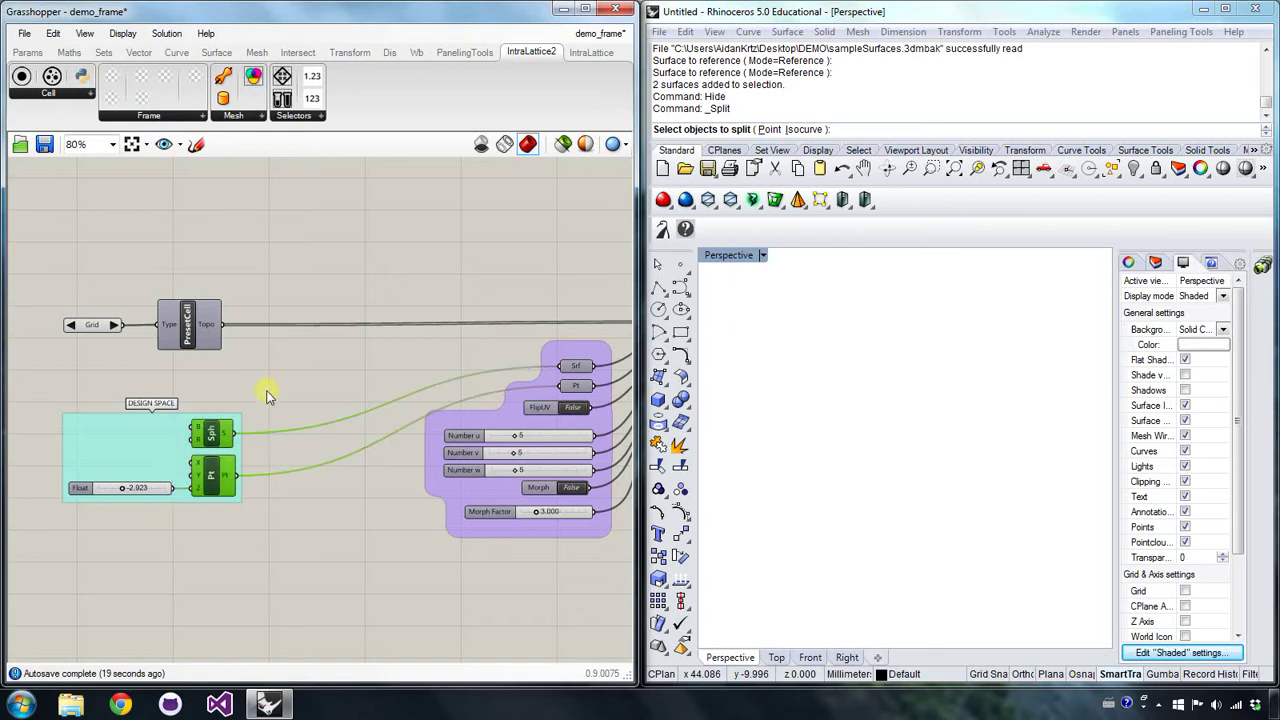
right_click(265, 395)
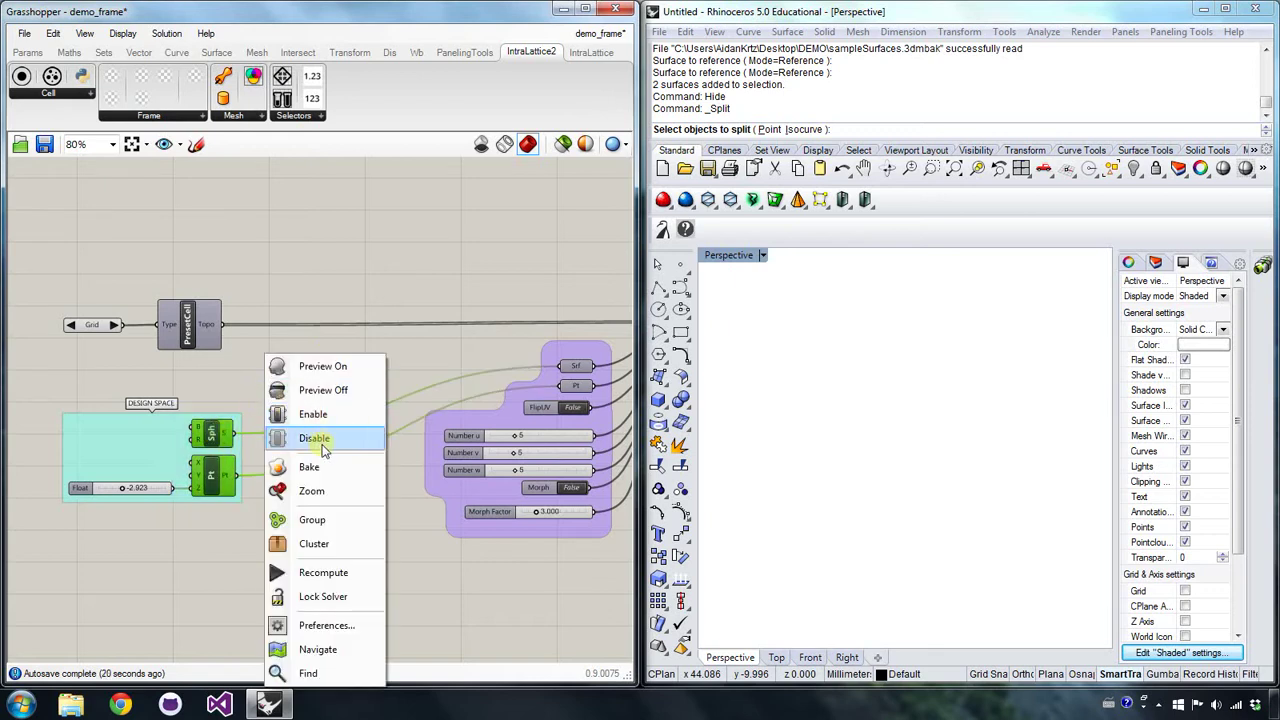
left_click(330, 380)
- Highlight the Sph sphere and the Pt point in turn and examine them in the Rhino viewport
left_click(291, 386)
right_click_drag(278, 391, 305, 349)
left_click(249, 395)
right_click_drag(752, 476, 960, 425)
left_click(237, 432)
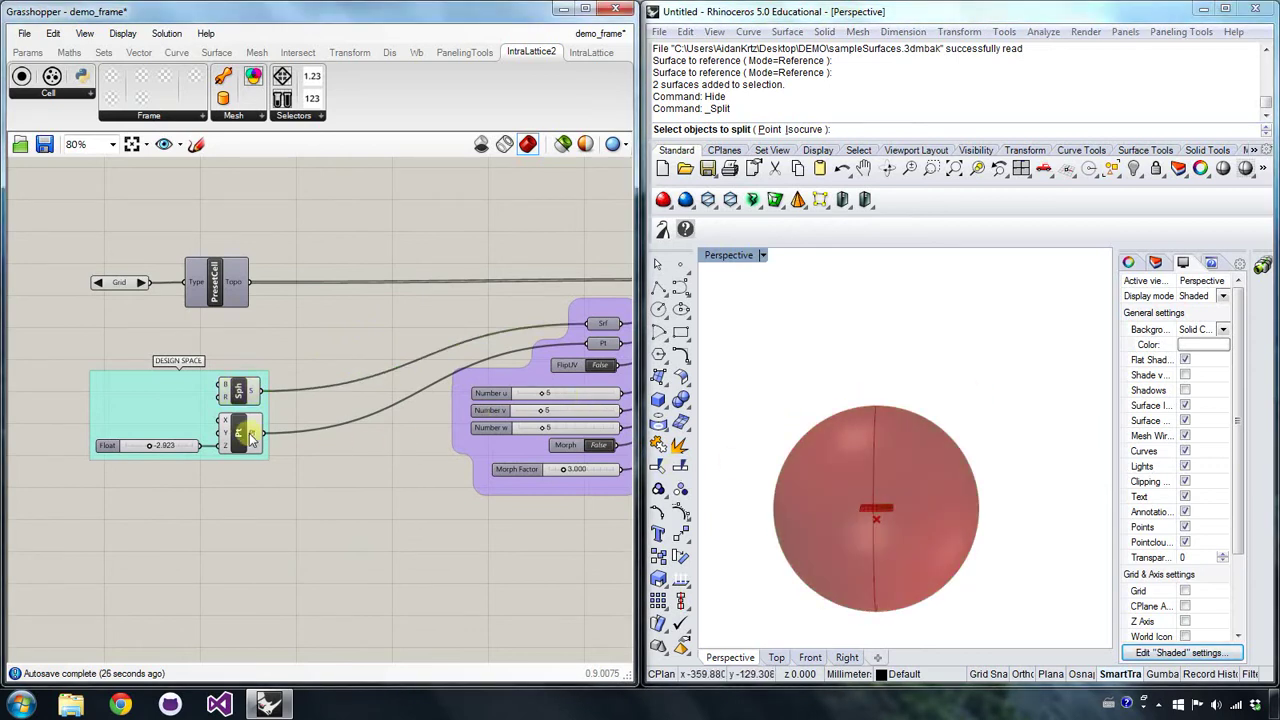
left_click(370, 446)
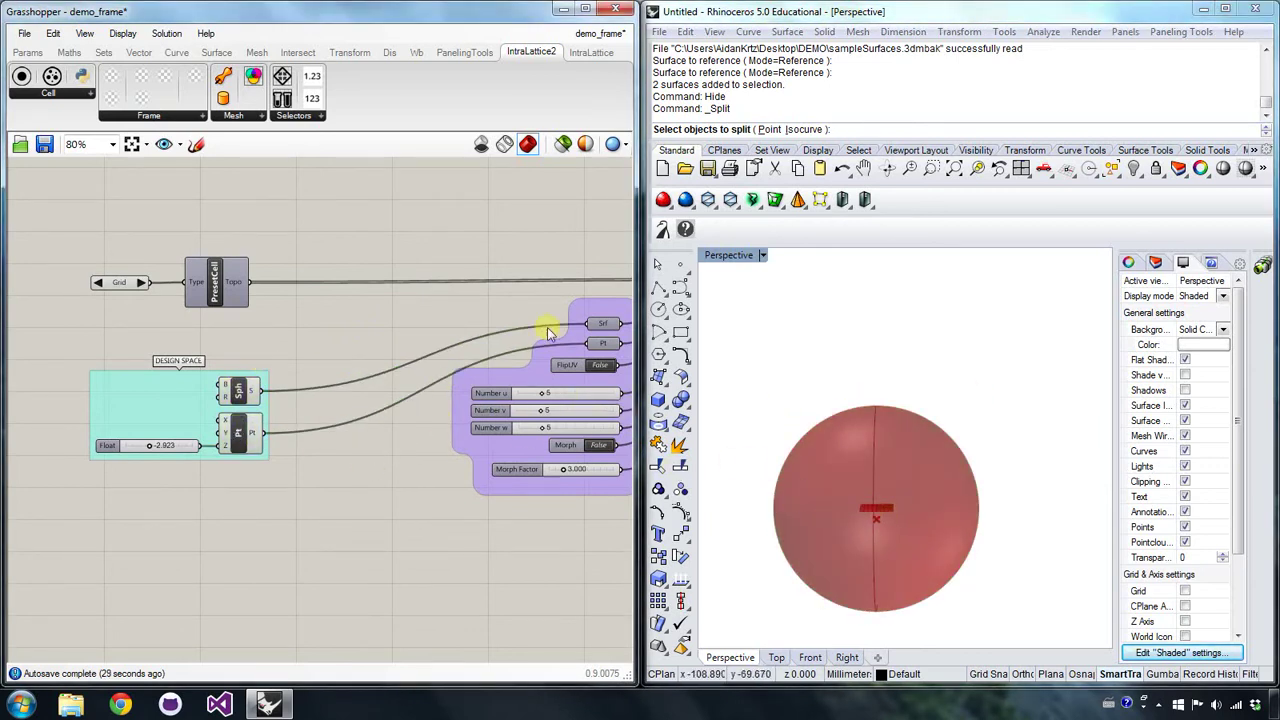
- Turn on the preview of the ConformSP component and inspect the lattice inside the sphere
right_click_drag(548, 333, 272, 316)
right_click(444, 298)
left_click(489, 348)
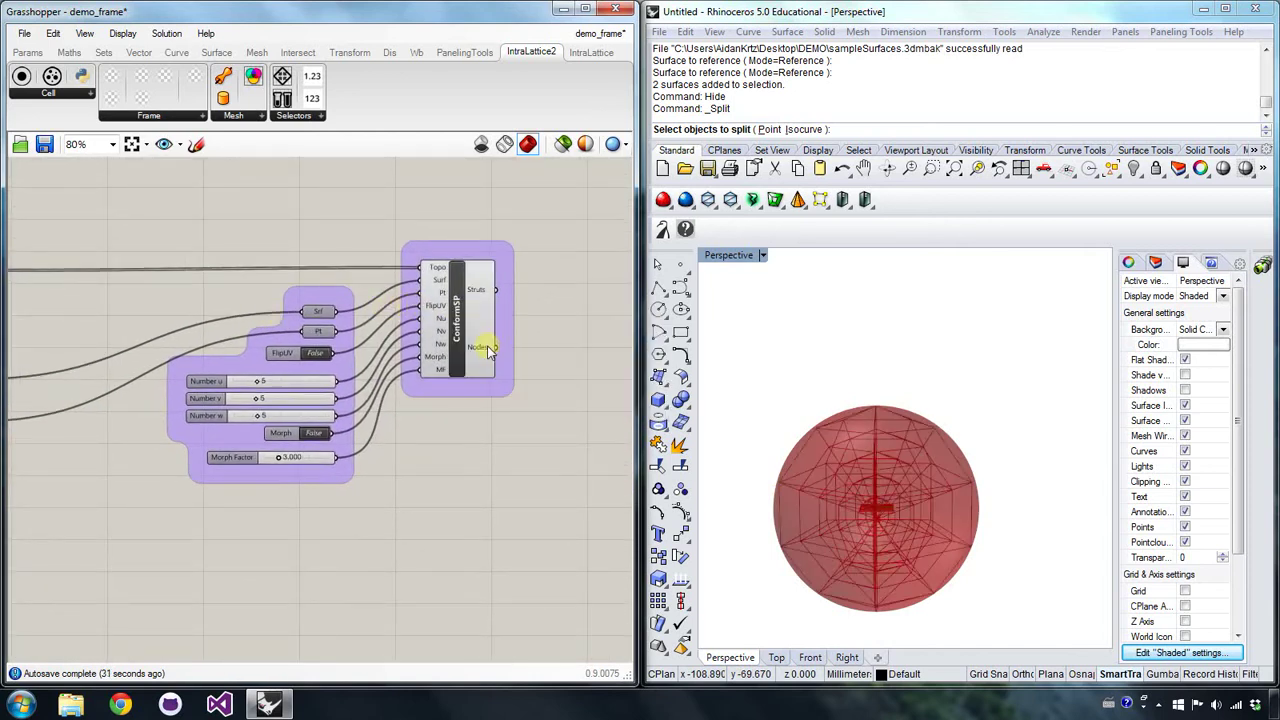
right_click_drag(872, 480, 1037, 473)
scroll(853, 501, "up", 5)
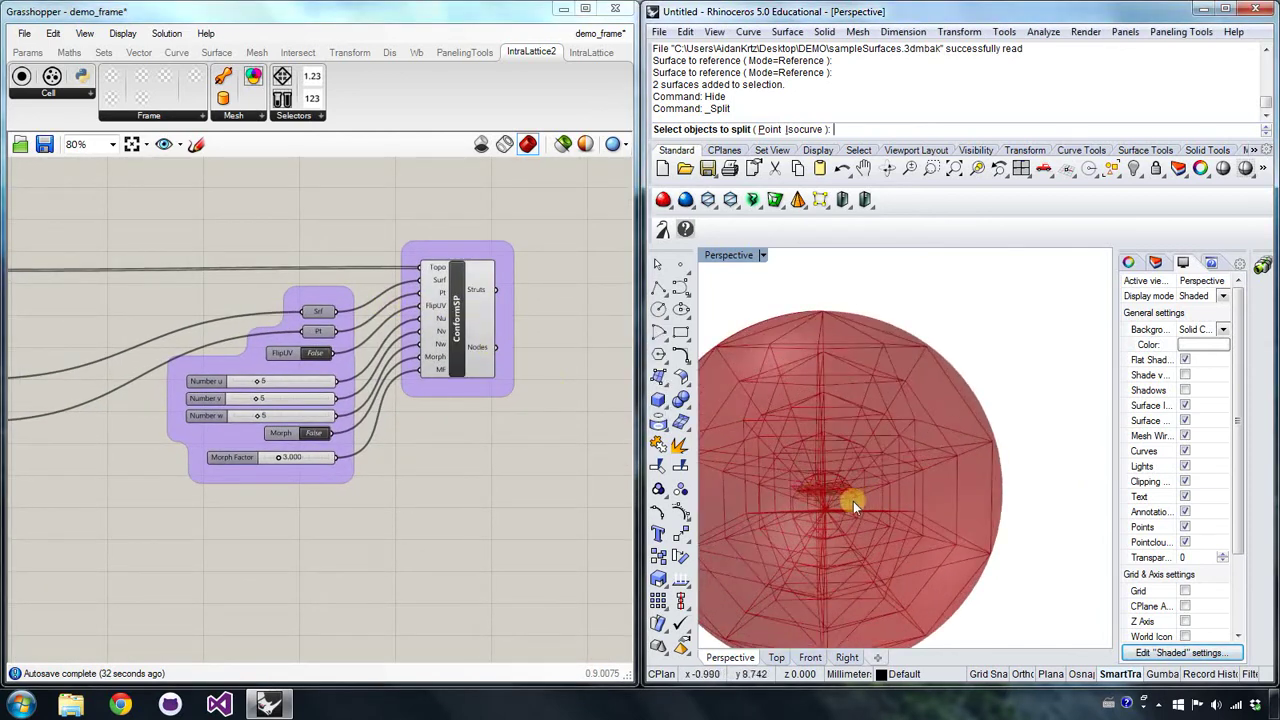
right_click_drag(853, 501, 777, 486)
scroll(826, 474, "down", 3)
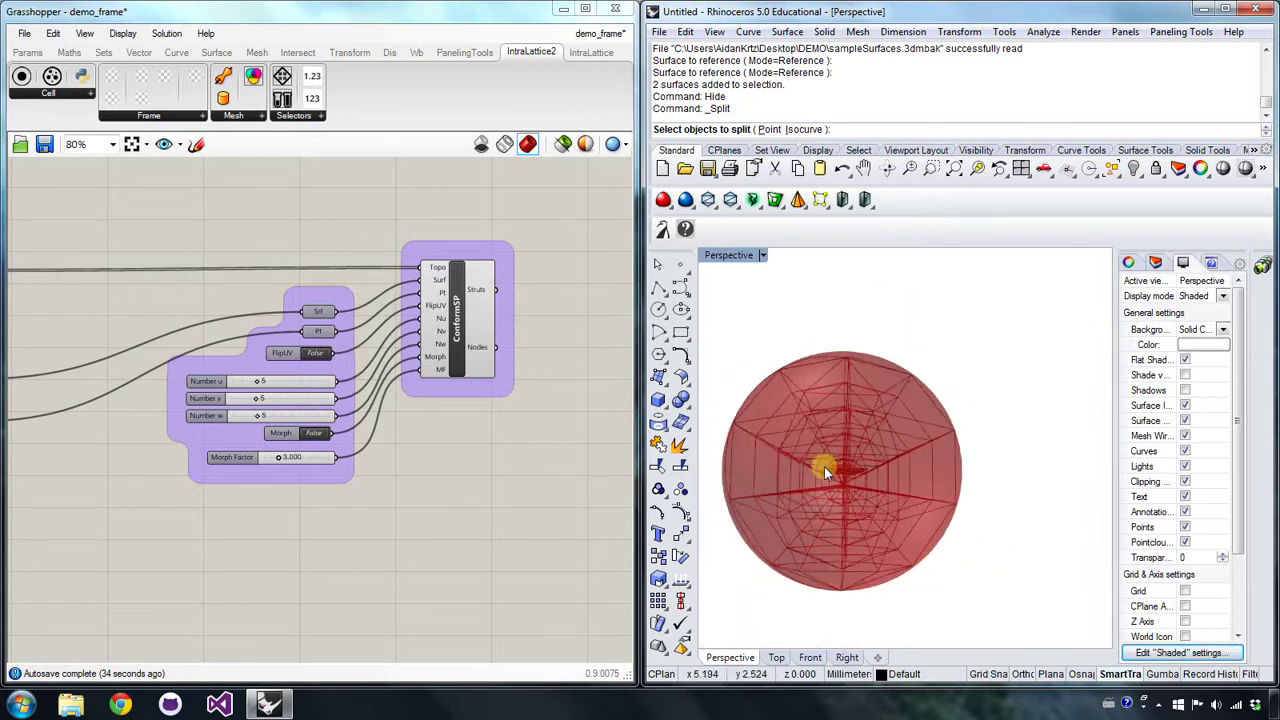
scroll(826, 474, "up", 2)
scroll(832, 494, "down", 3)
scroll(846, 490, "up", 3)
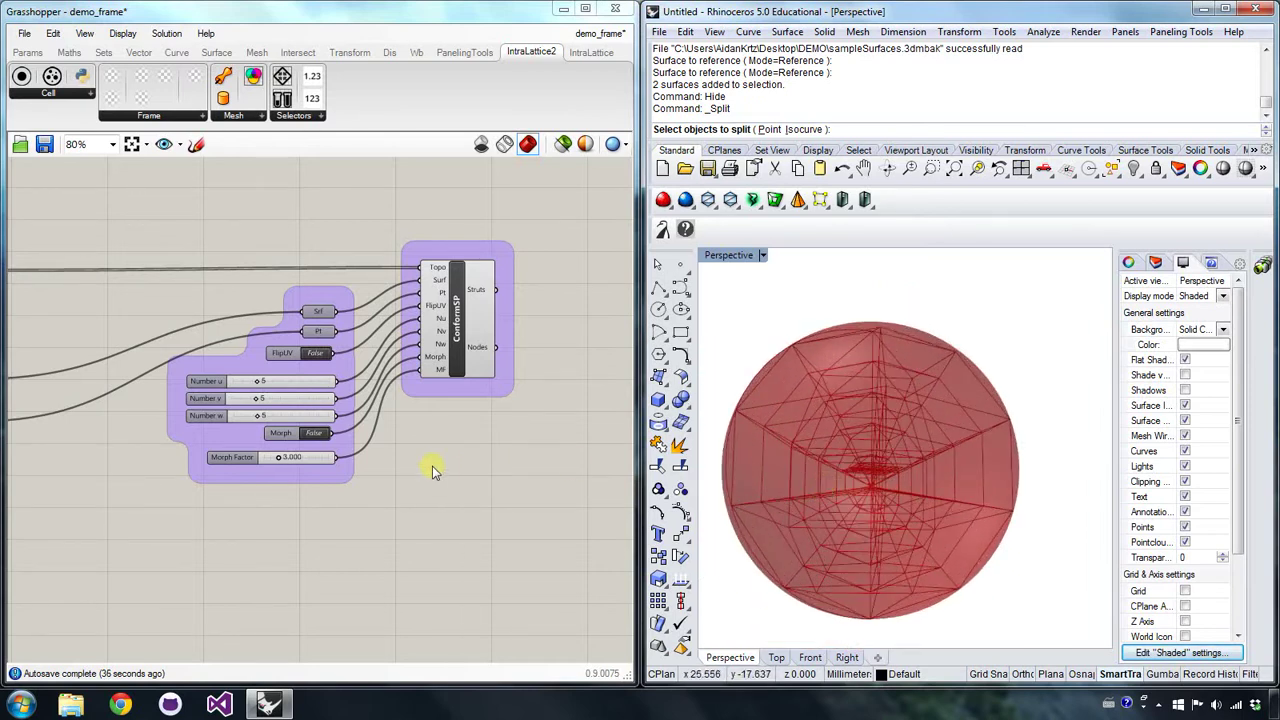
- Set ConformSP's Morph toggle to True and the Float feeding the point's Z coordinate to -1.991
left_click(316, 434)
right_click_drag(840, 460, 835, 490)
right_click_drag(155, 423, 510, 416)
scroll(352, 375, "up", 3)
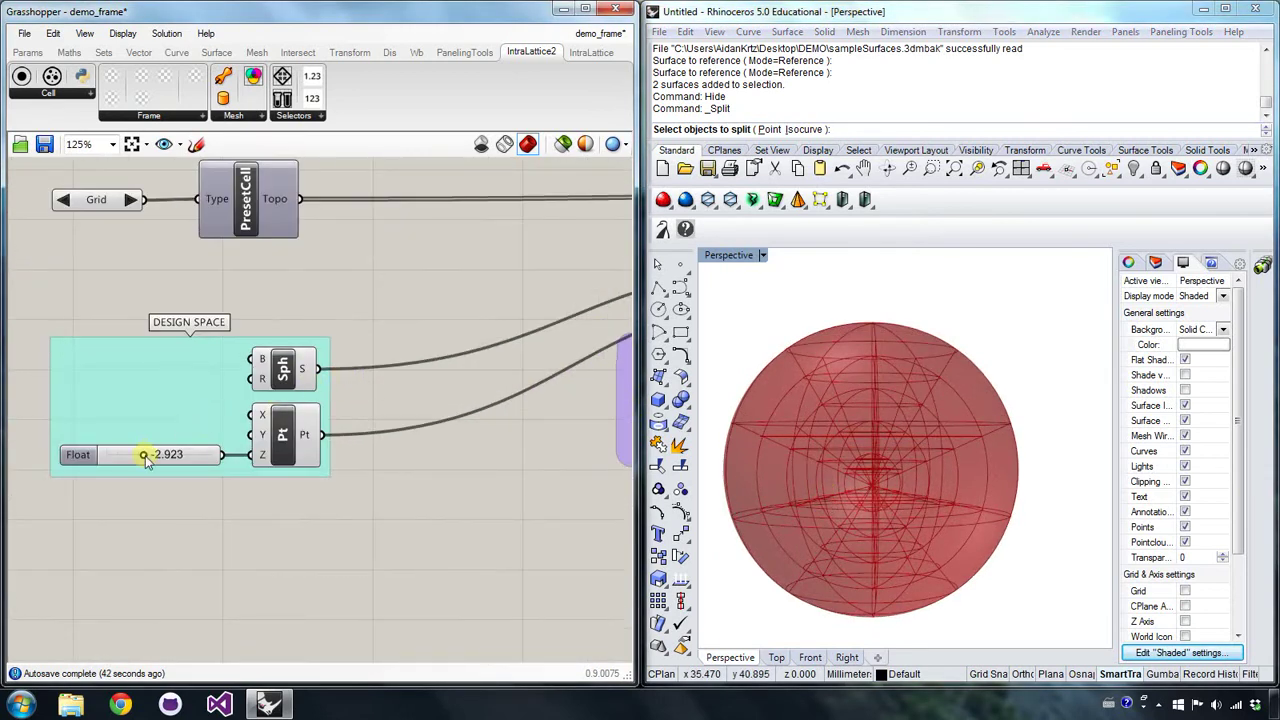
mouse_move(145, 456)
left_mouse_down()
mouse_move(228, 462)
mouse_move(116, 460)
mouse_move(168, 462)
mouse_move(148, 458)
left_mouse_up()
- Turn off the preview of the Sph component so only the lattice and point are shown
right_click(288, 366)
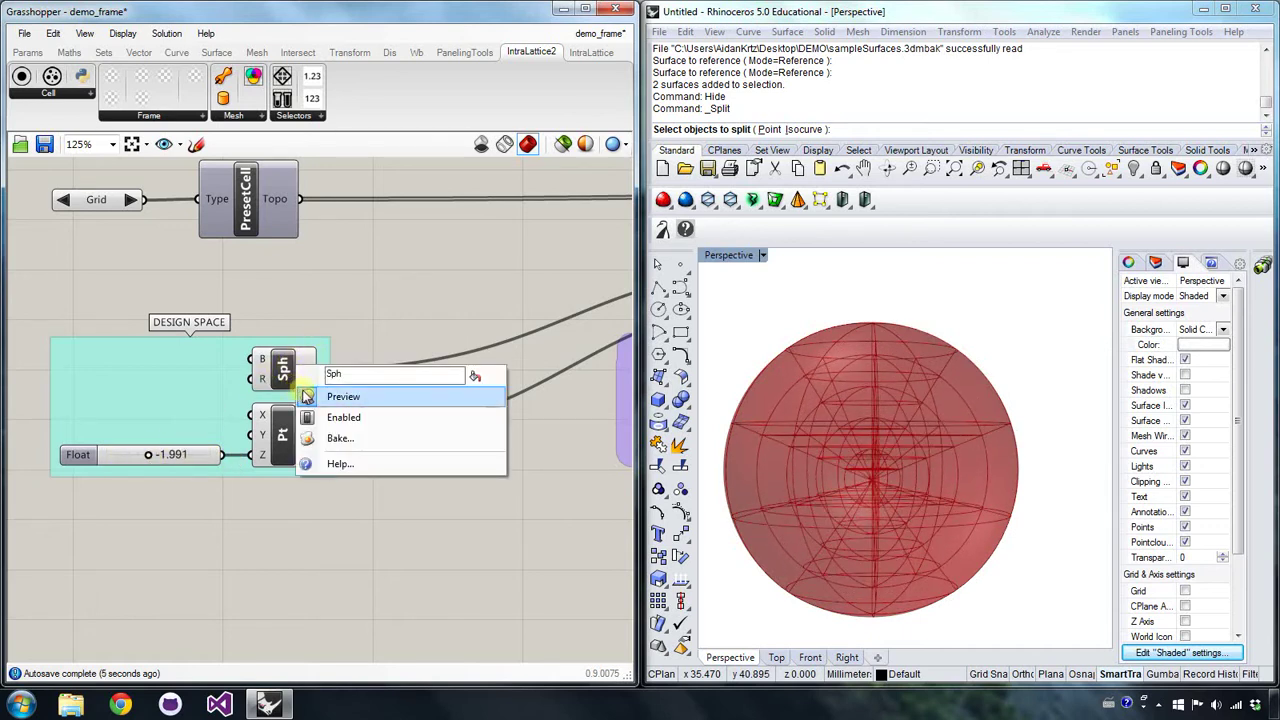
left_click(370, 391)
right_click_drag(478, 383, 250, 356)
scroll(144, 297, "down", 3)
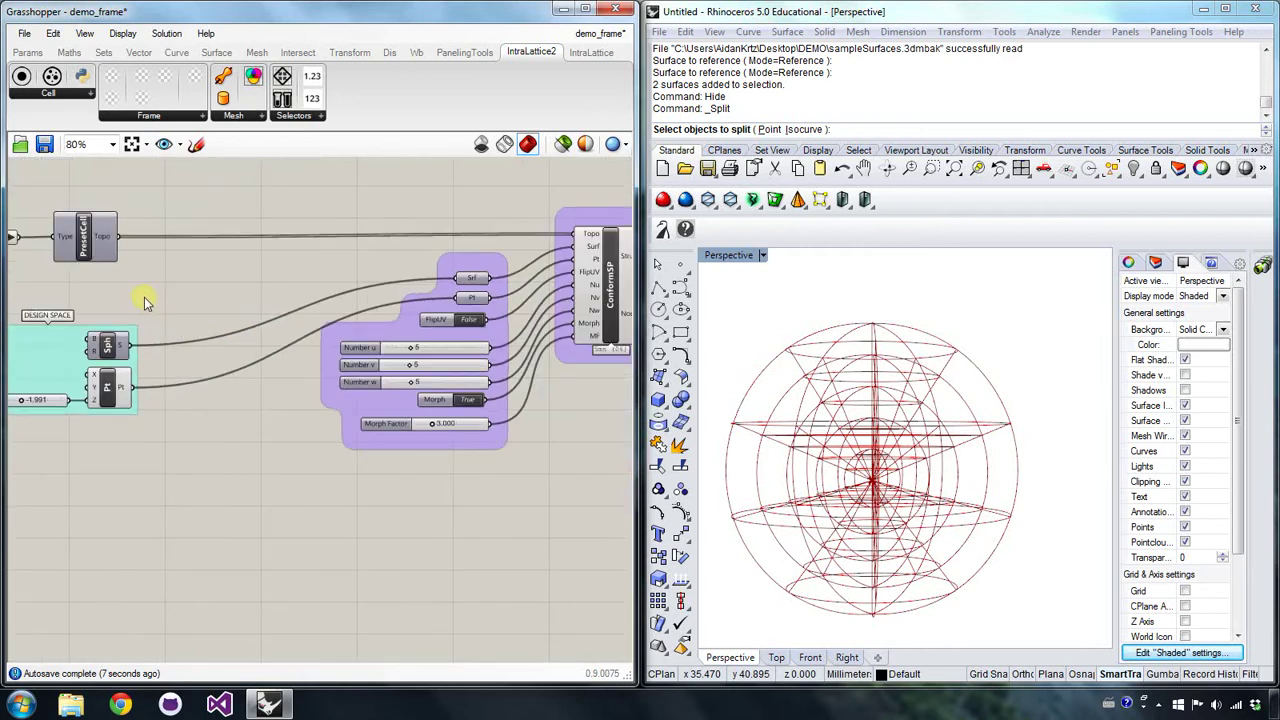
- Change the PresetCell type feeding ConformSP to X
left_click(69, 237)
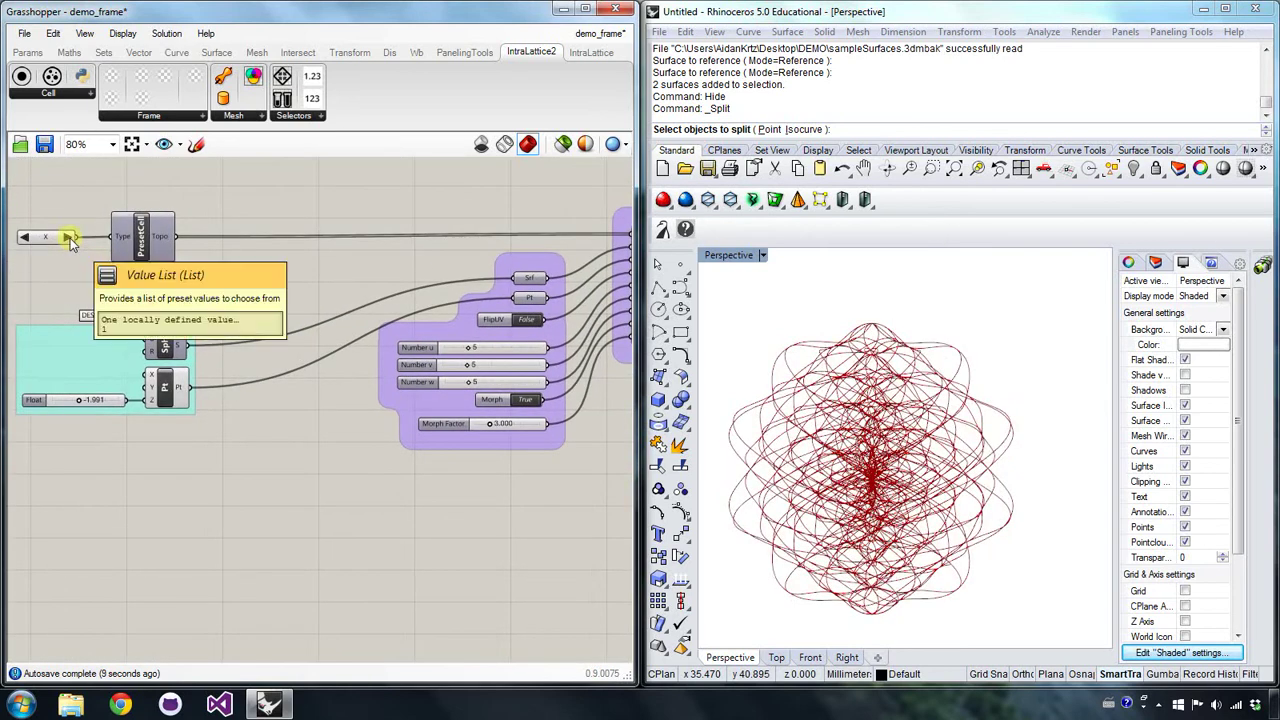
right_click_drag(288, 352, 208, 348)
right_click_drag(50, 392, 112, 398)
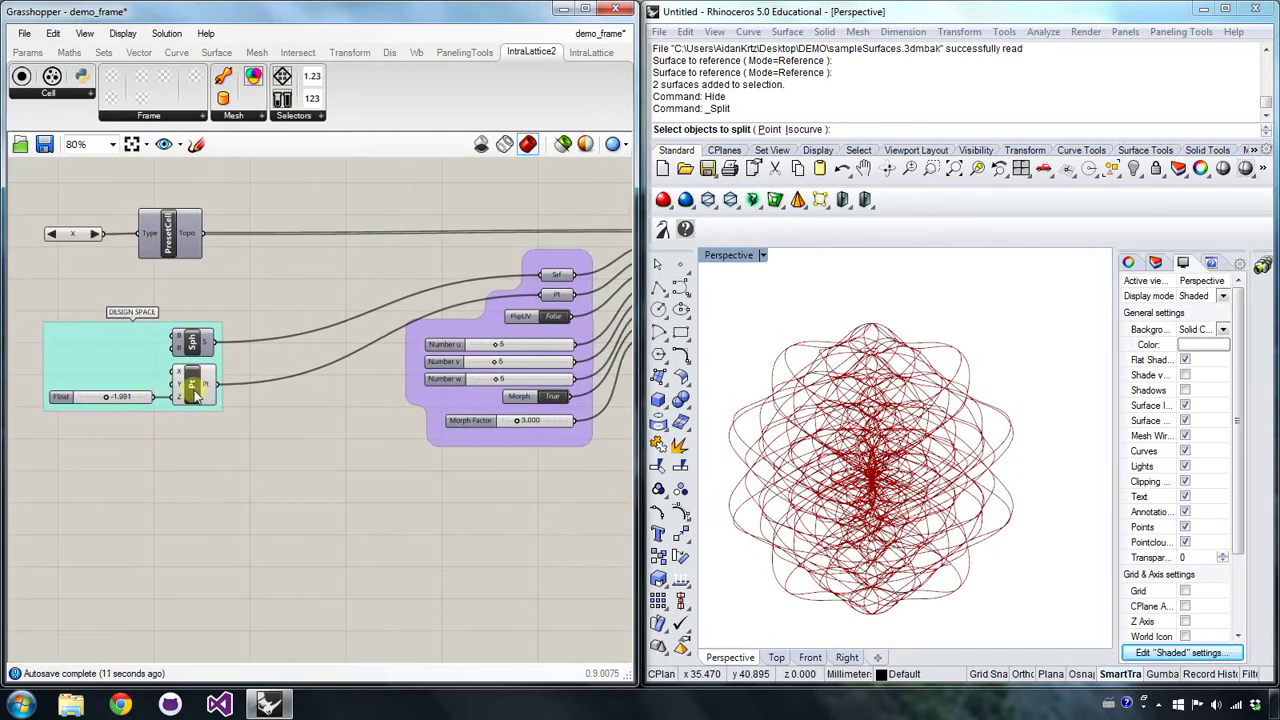
- Raise the Float that drives the Pt component's Z coordinate, moving the lattice's centre point upward
scroll(112, 398, "up", 2)
mouse_move(112, 398)
left_mouse_down()
mouse_move(143, 399)
mouse_move(100, 398)
left_mouse_up()
right_click_drag(295, 383, 107, 383)
scroll(100, 360, "down", 3)
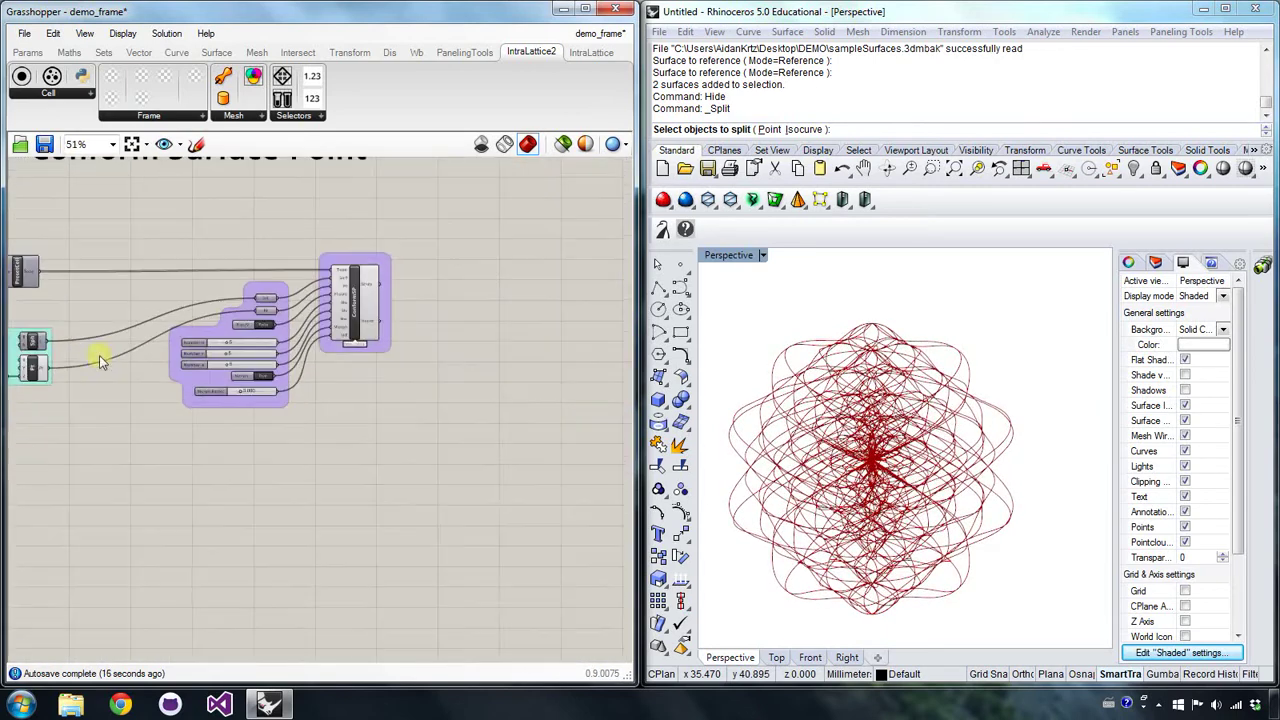
- Turn off the previews of the ConformSP component and the Pt component in the Conform Surface-Point example
scroll(330, 300, "up", 3)
right_click(400, 300)
left_click(438, 323)
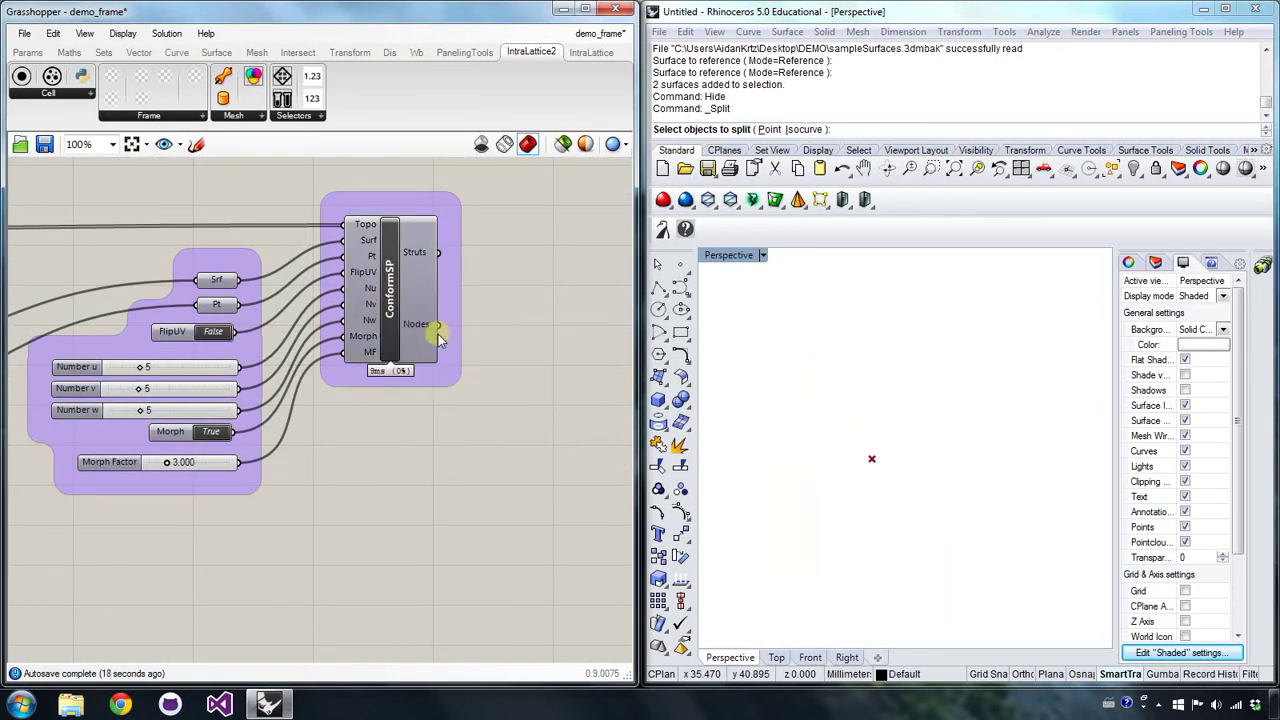
scroll(219, 381, "down", 4)
right_click_drag(67, 369, 169, 366)
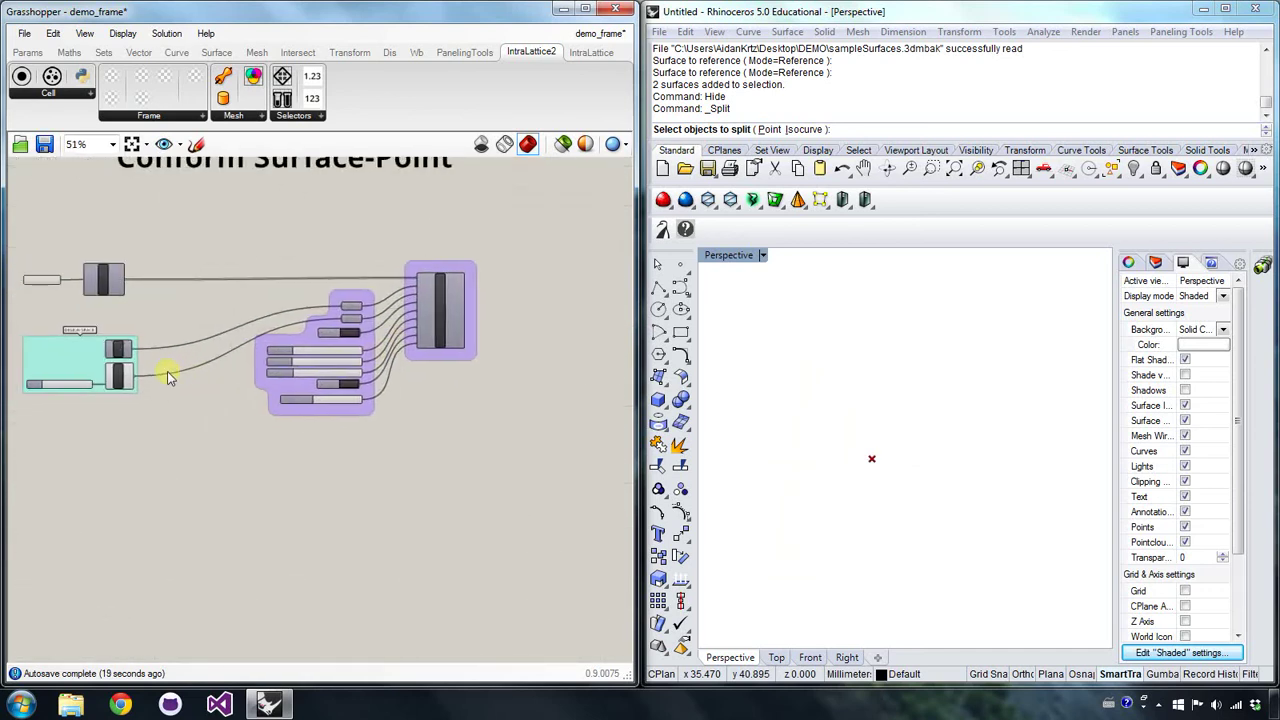
right_click(112, 372)
left_click(192, 407)
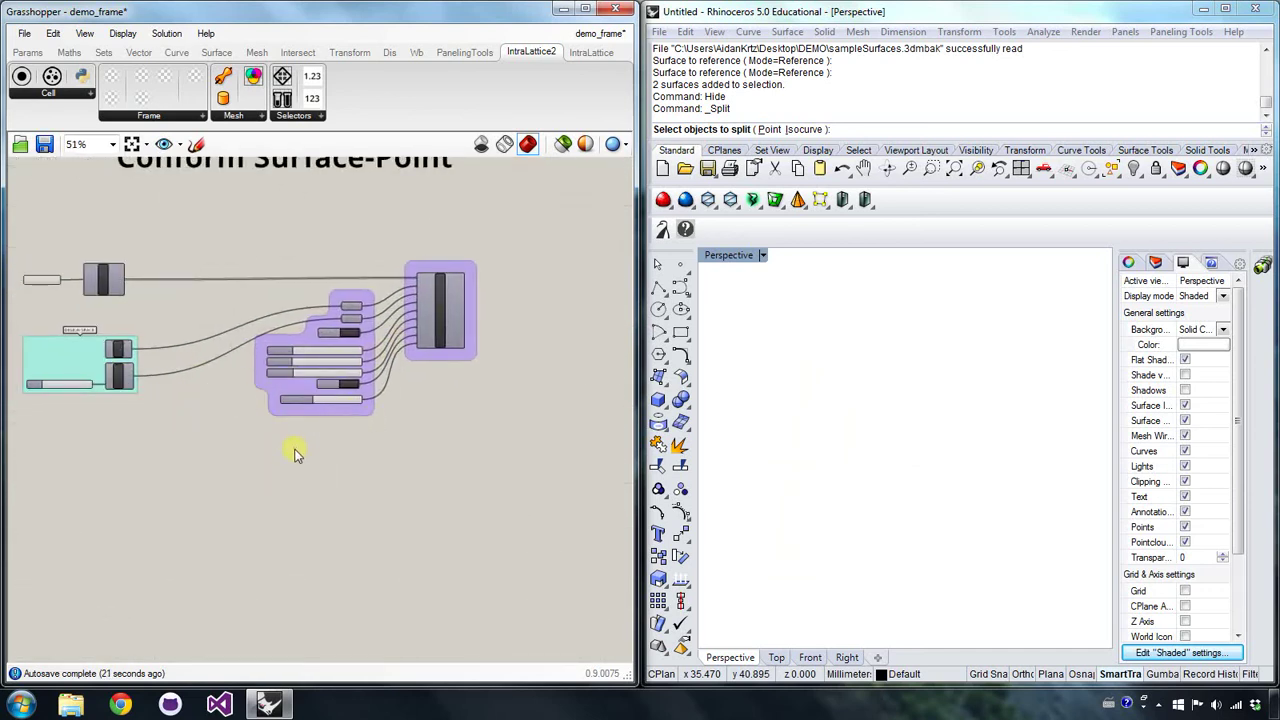
- Turn on the preview of the Ln and VPipe design-space components in the "Uniform in closed design space" example
scroll(294, 453, "down", 5)
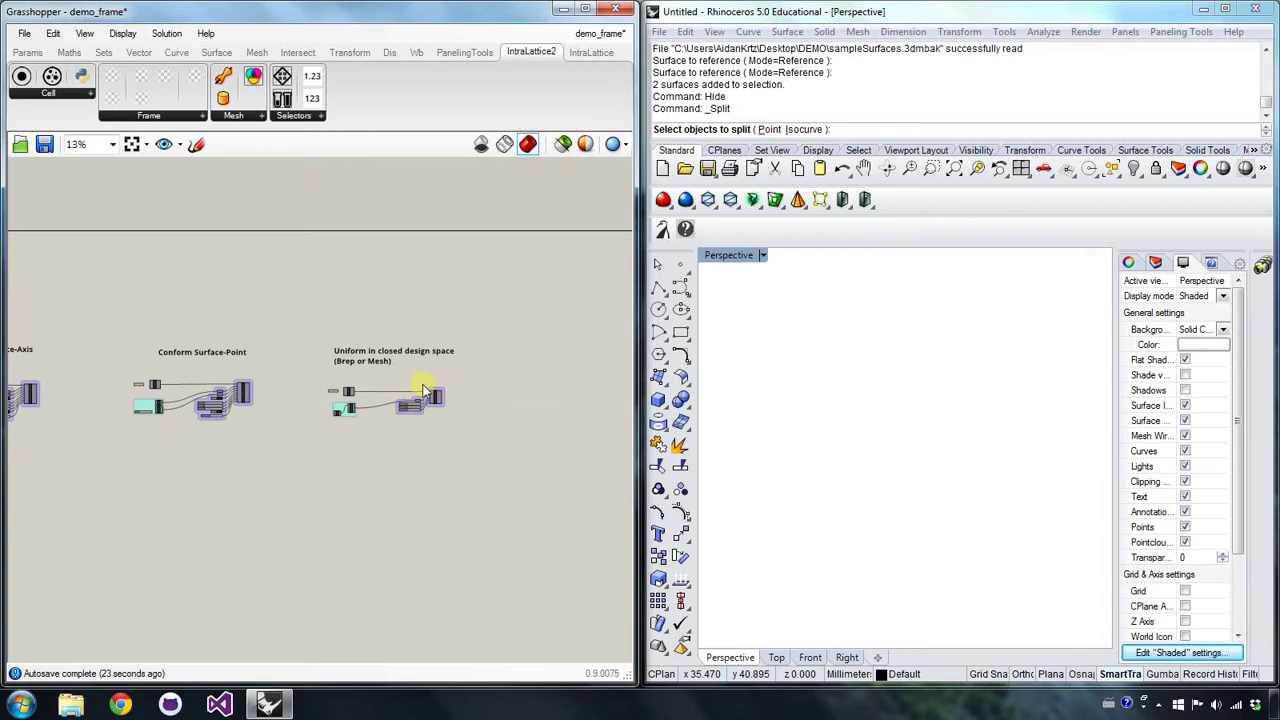
scroll(424, 390, "up", 4)
scroll(295, 344, "down", 1)
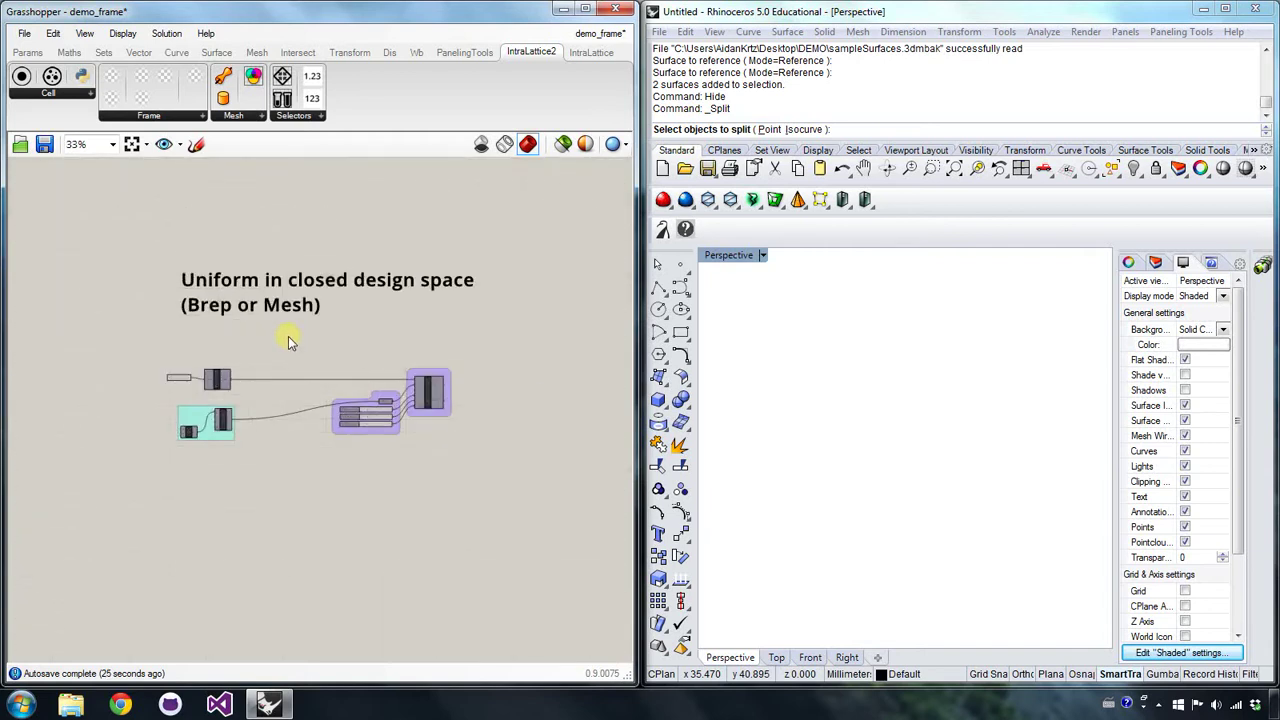
right_click_drag(214, 326, 243, 321)
scroll(309, 317, "up", 2)
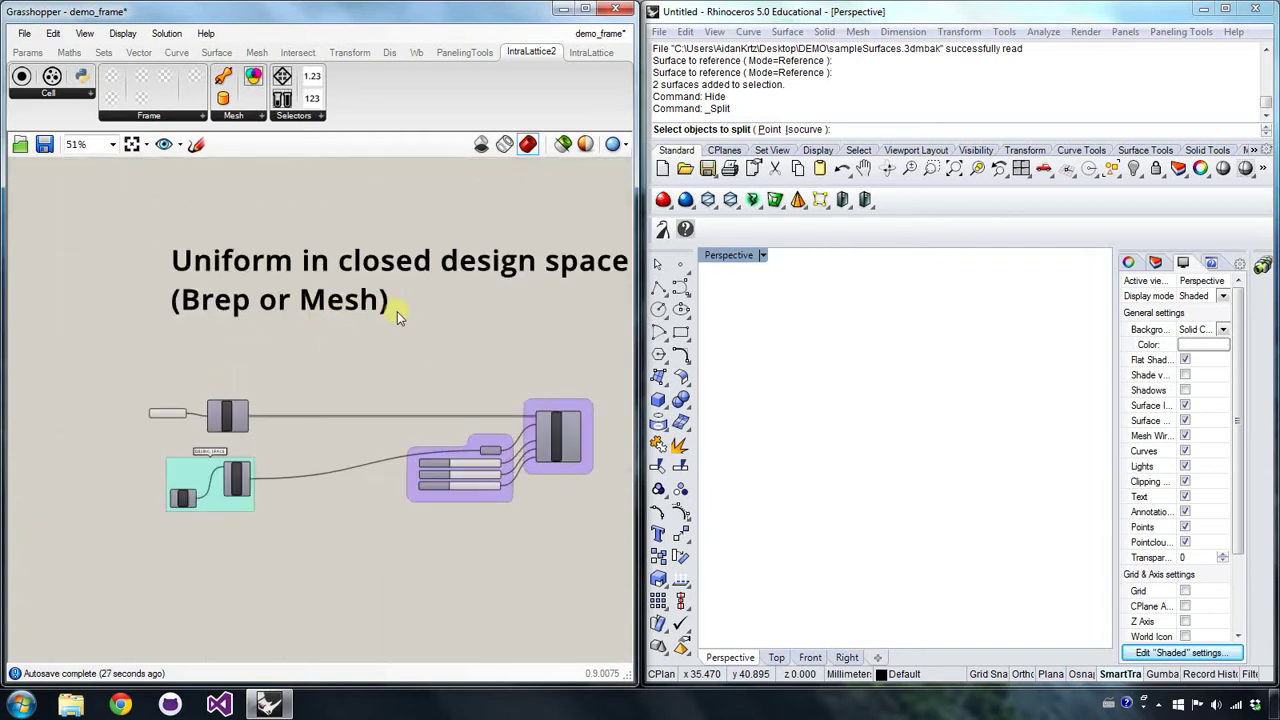
right_click_drag(397, 311, 302, 275)
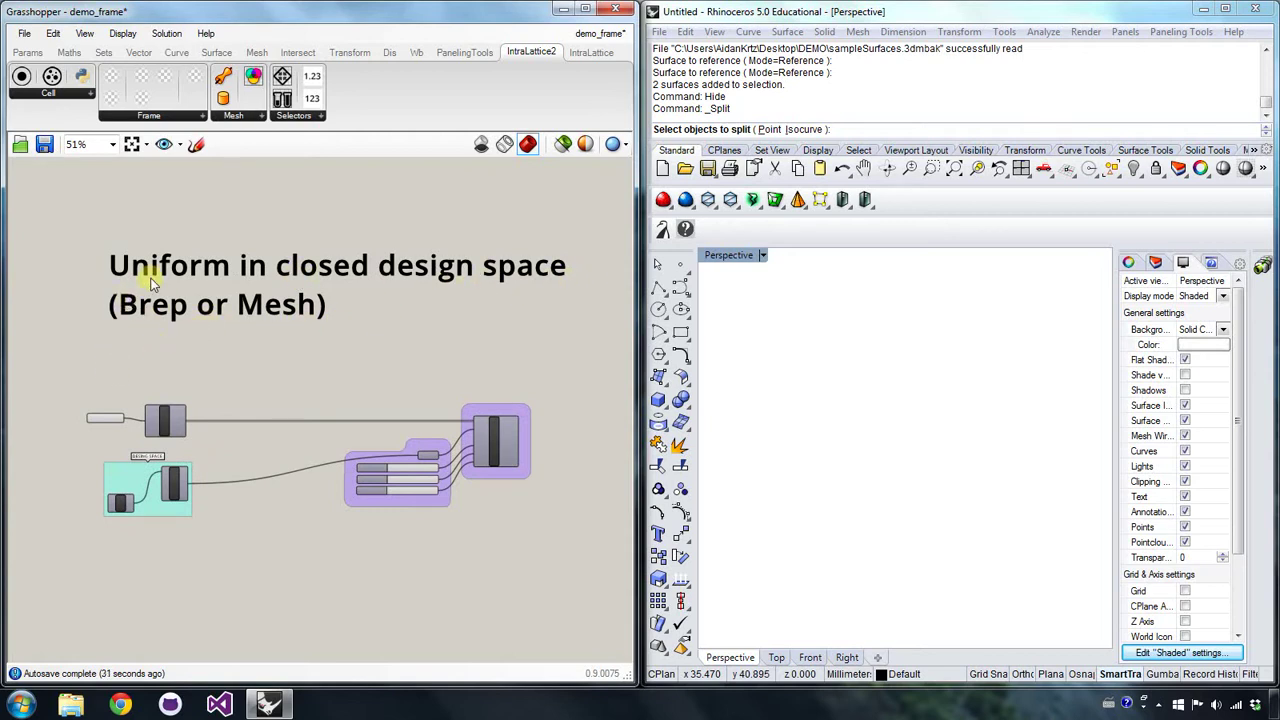
right_click_drag(192, 368, 374, 325)
scroll(340, 335, "up", 1)
scroll(237, 363, "up", 2)
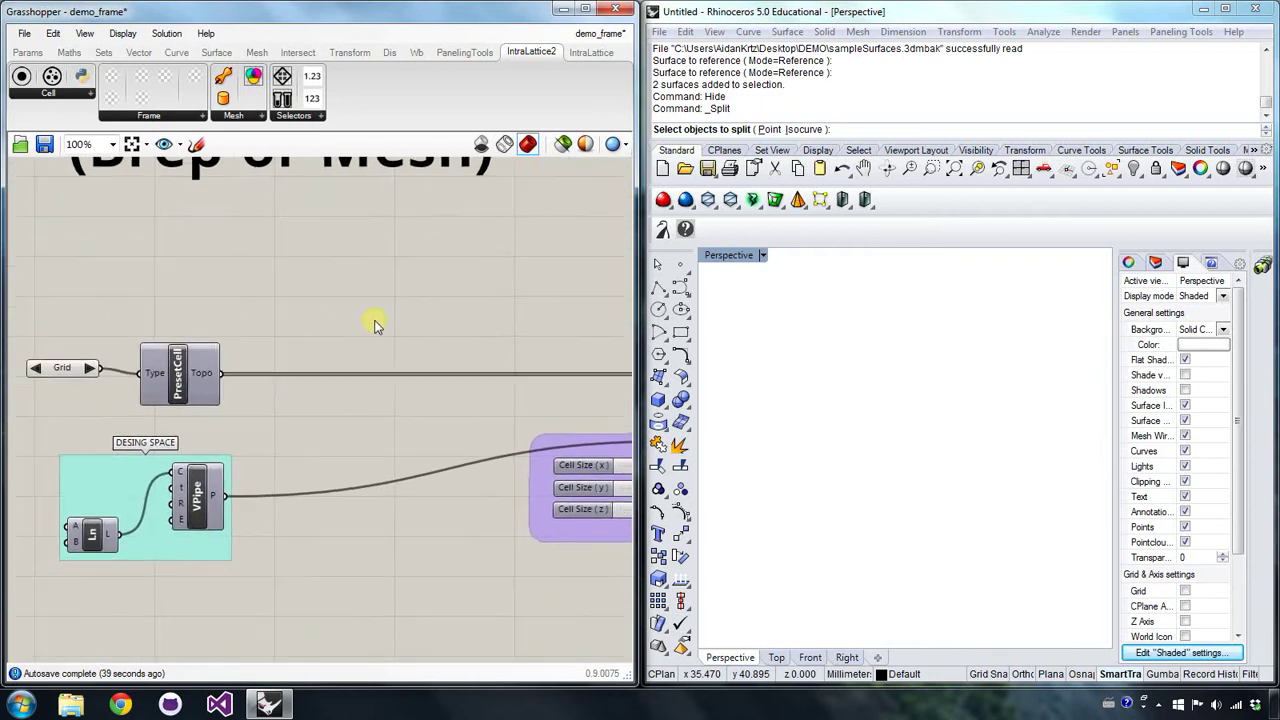
left_click_drag(84, 573, 305, 440)
right_click(310, 441)
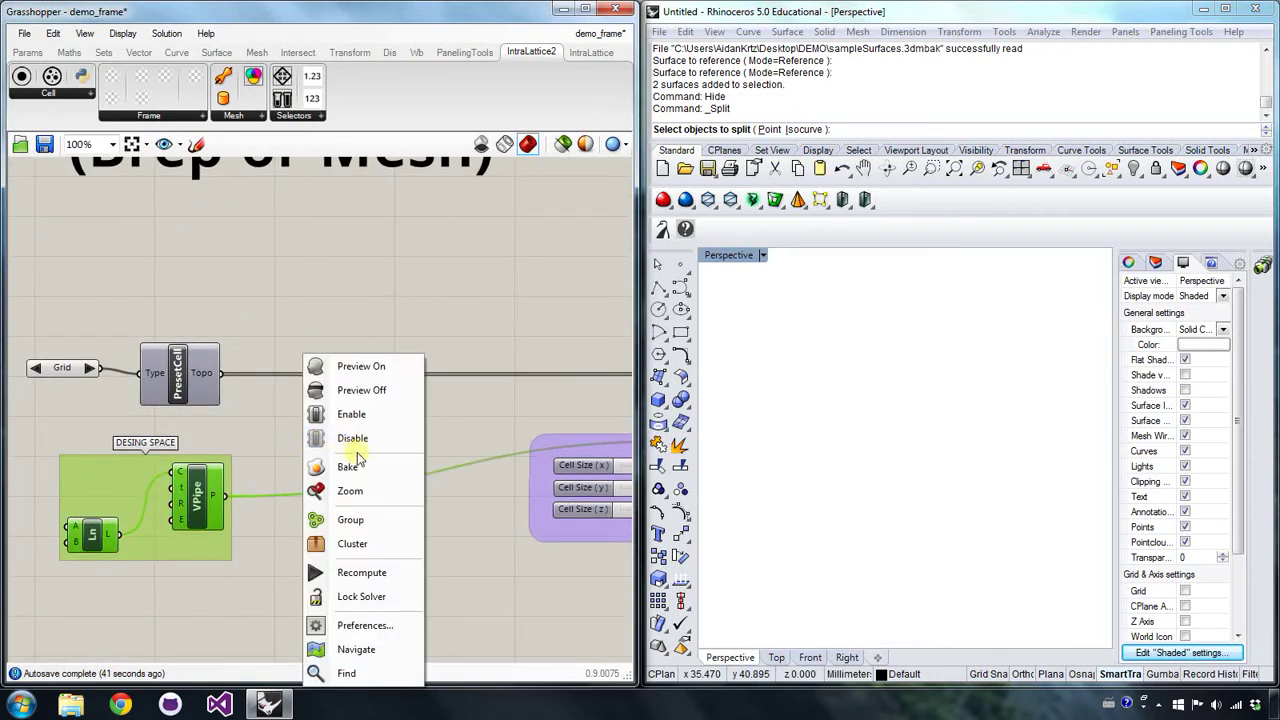
left_click(345, 366)
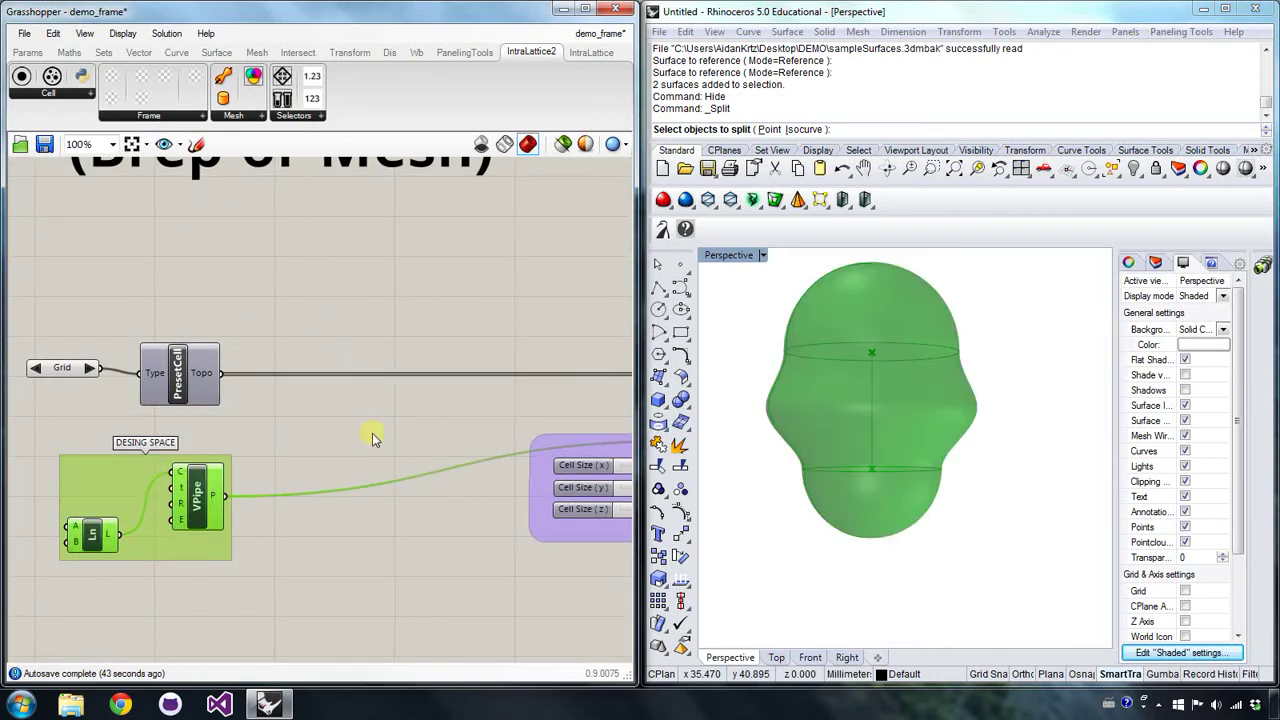
left_click(372, 433)
- Turn off the preview of the Ln component so only the VPipe body is shown, and view it from another angle
right_click_drag(758, 424, 764, 476)
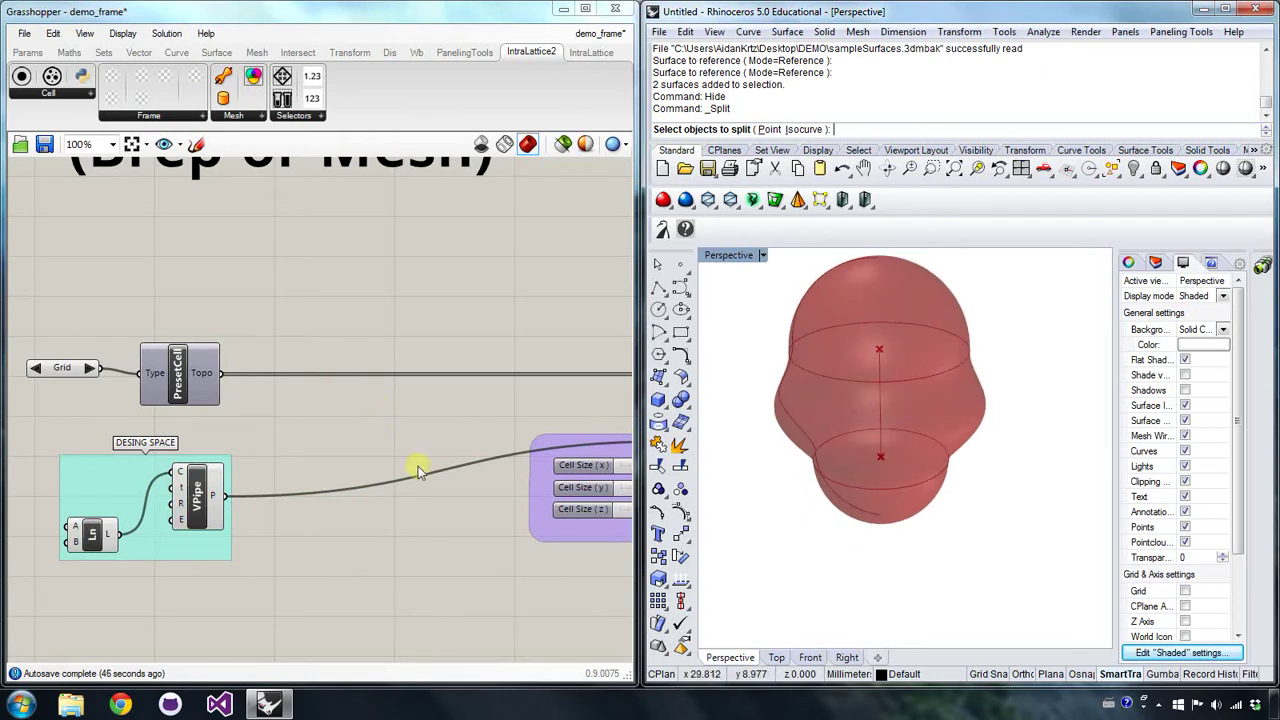
right_click(110, 527)
left_click(138, 563)
right_click_drag(752, 426, 895, 402)
- Turn on the preview of the UniformDS component and inspect the lattice inside the pipe body
right_click_drag(608, 371, 278, 338)
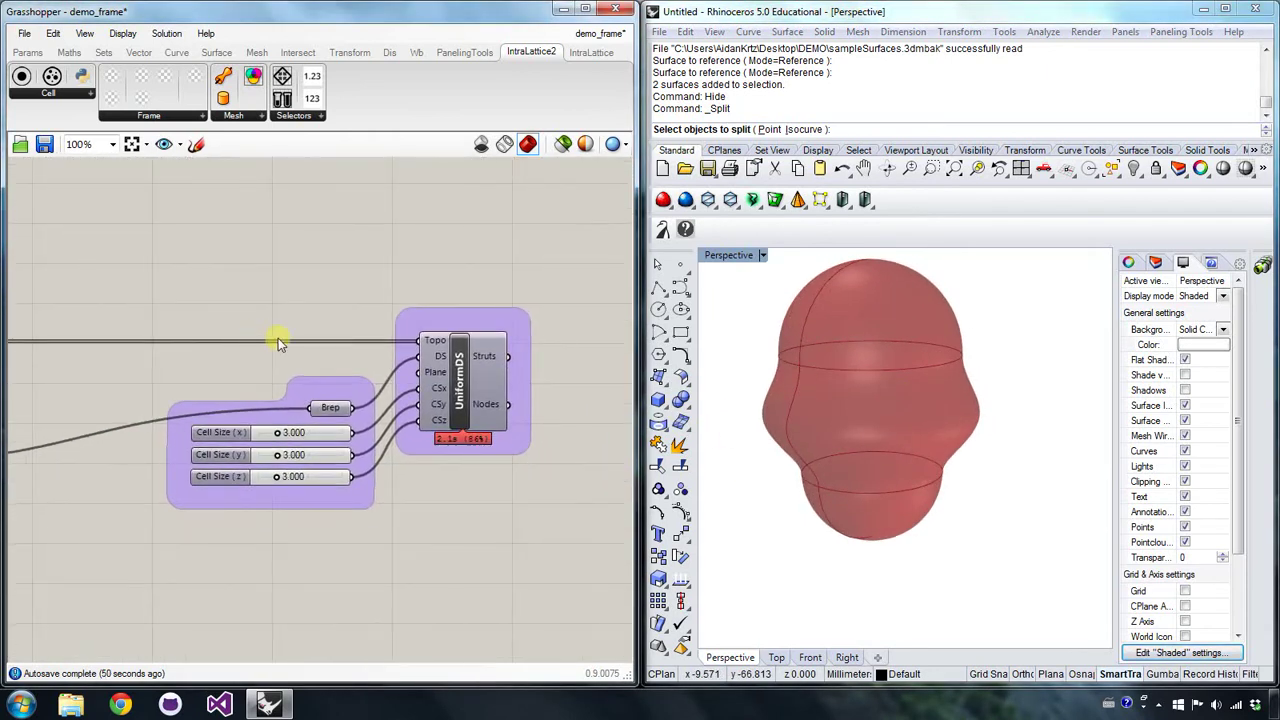
right_click(459, 379)
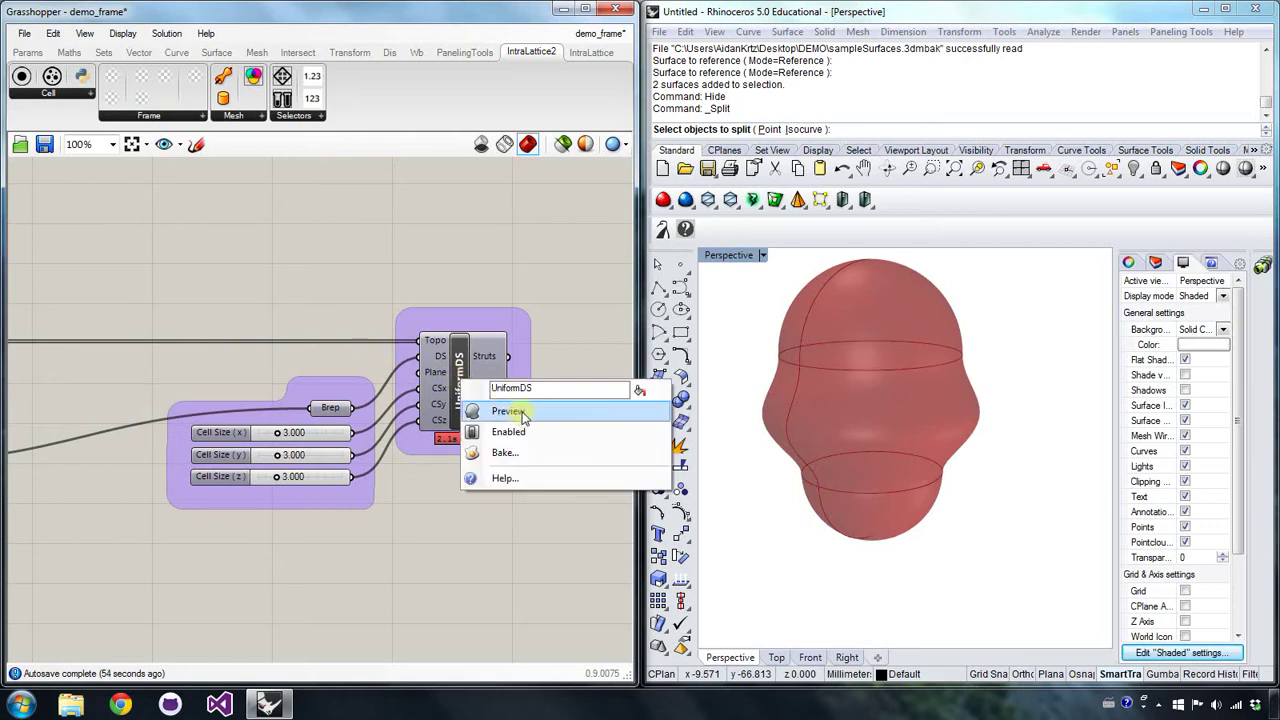
left_click(508, 411)
right_click_drag(800, 399, 808, 440)
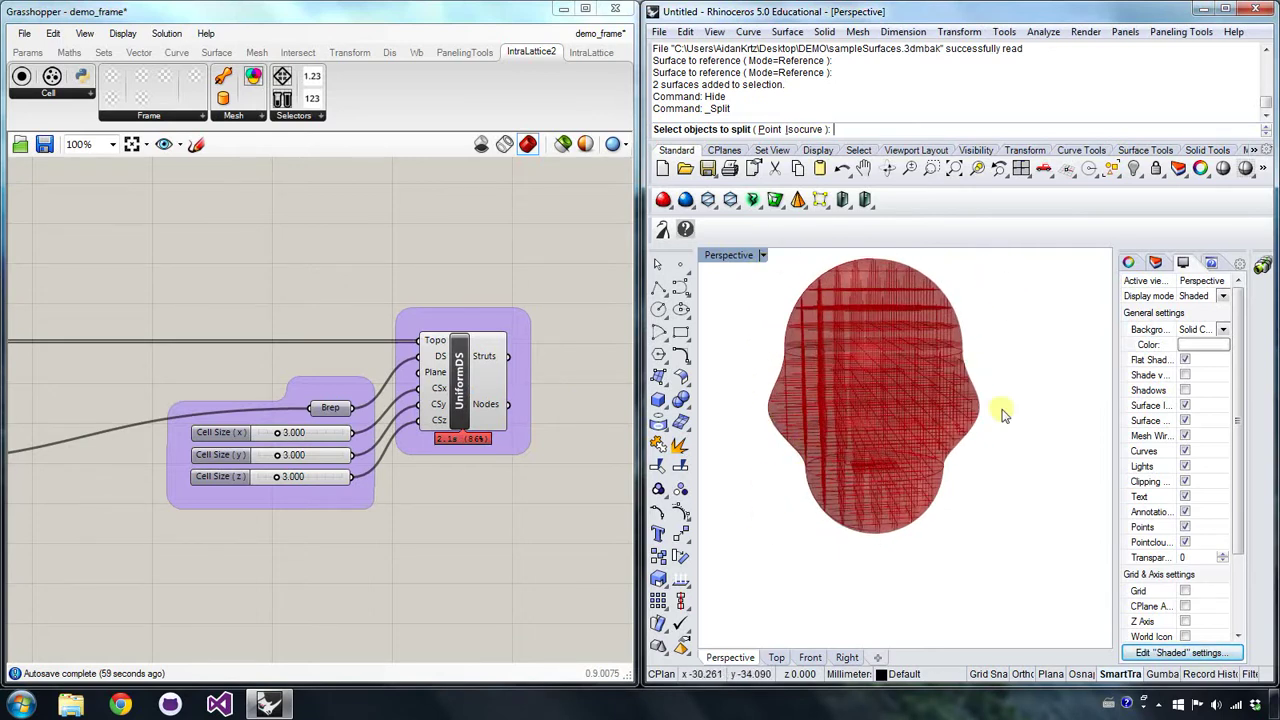
right_click_drag(990, 535, 857, 500)
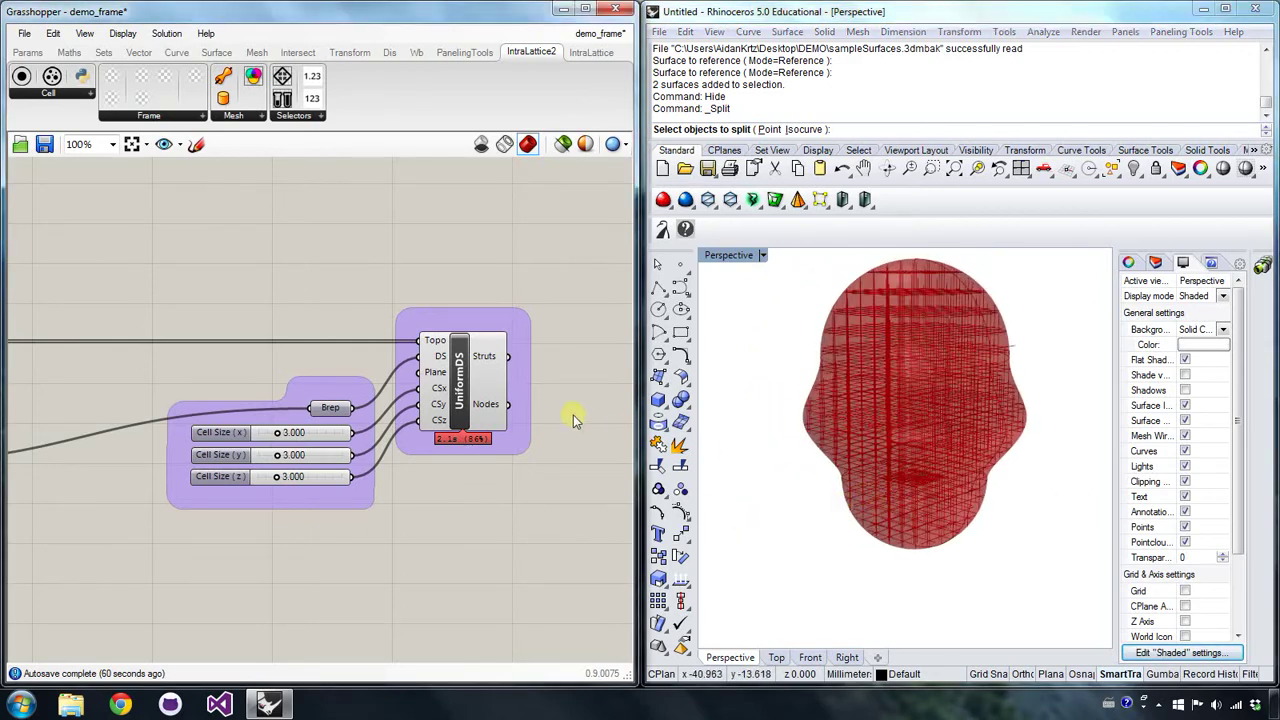
- Toggle the UniformDS preview off and back on, and set Cell Size (x) to 4.114
right_click_drag(571, 414, 450, 425)
right_click(342, 390)
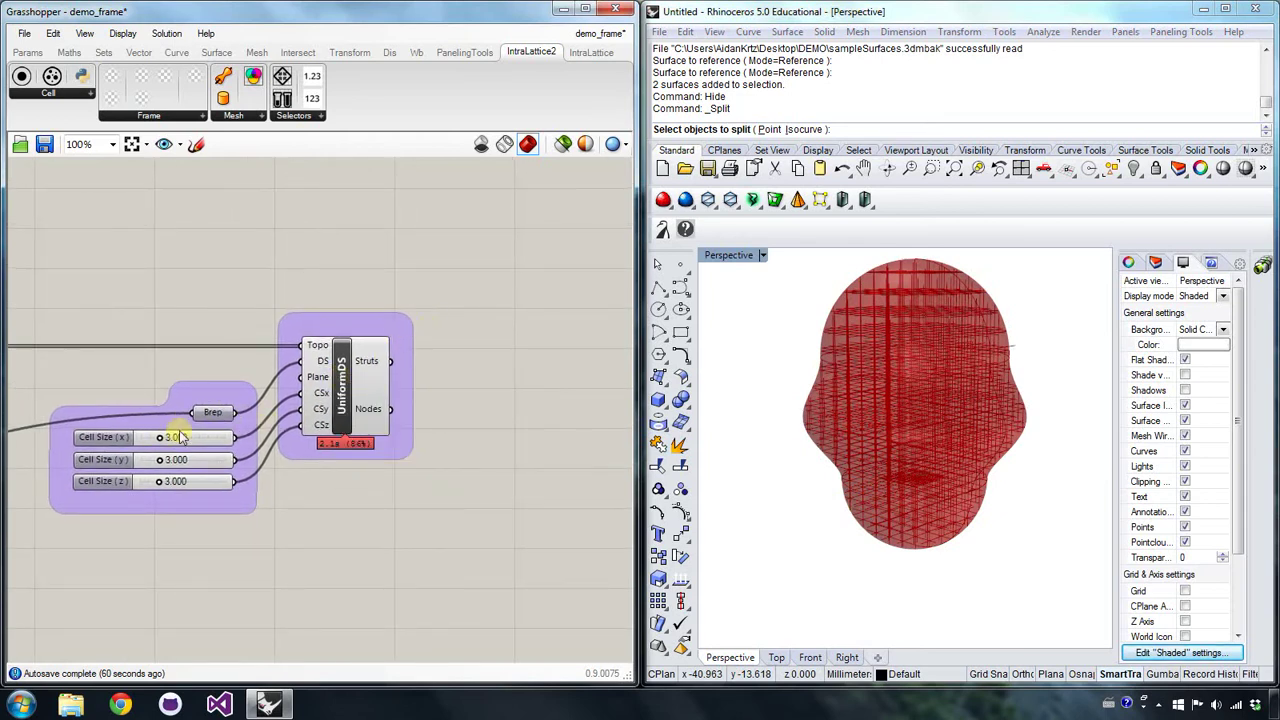
right_click(340, 392)
left_click(360, 418)
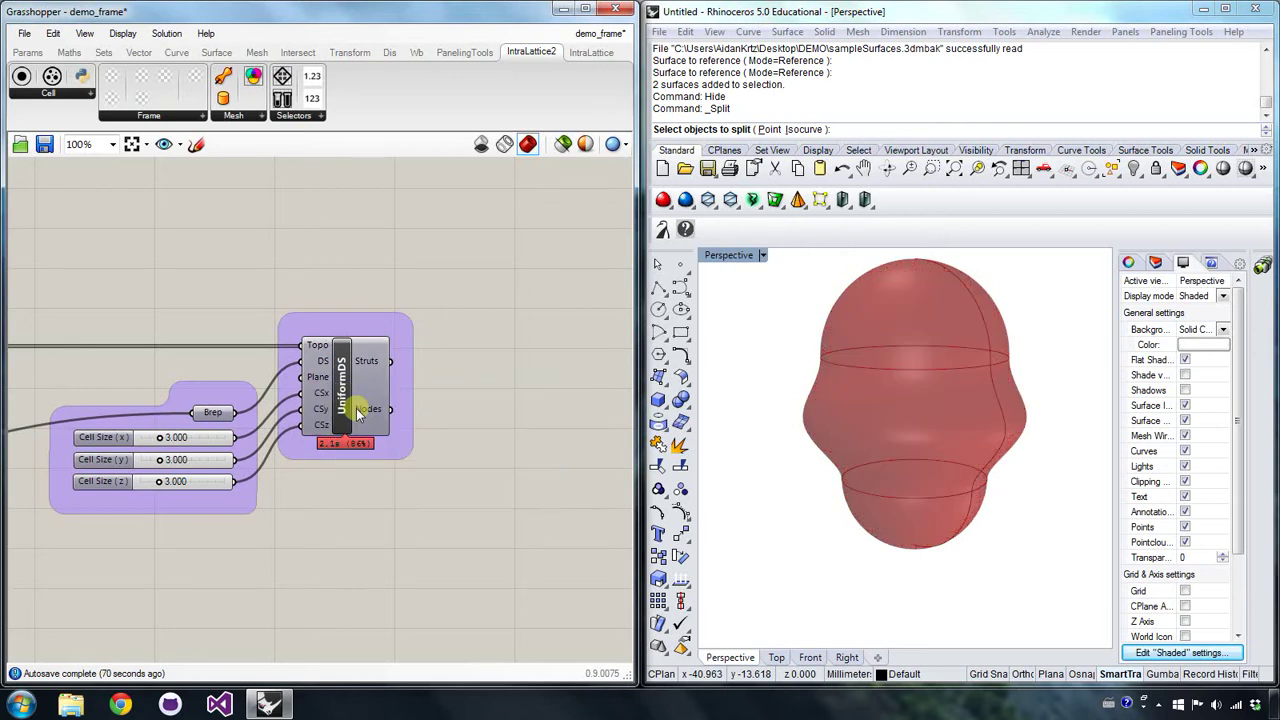
right_click(341, 381)
left_click(358, 402)
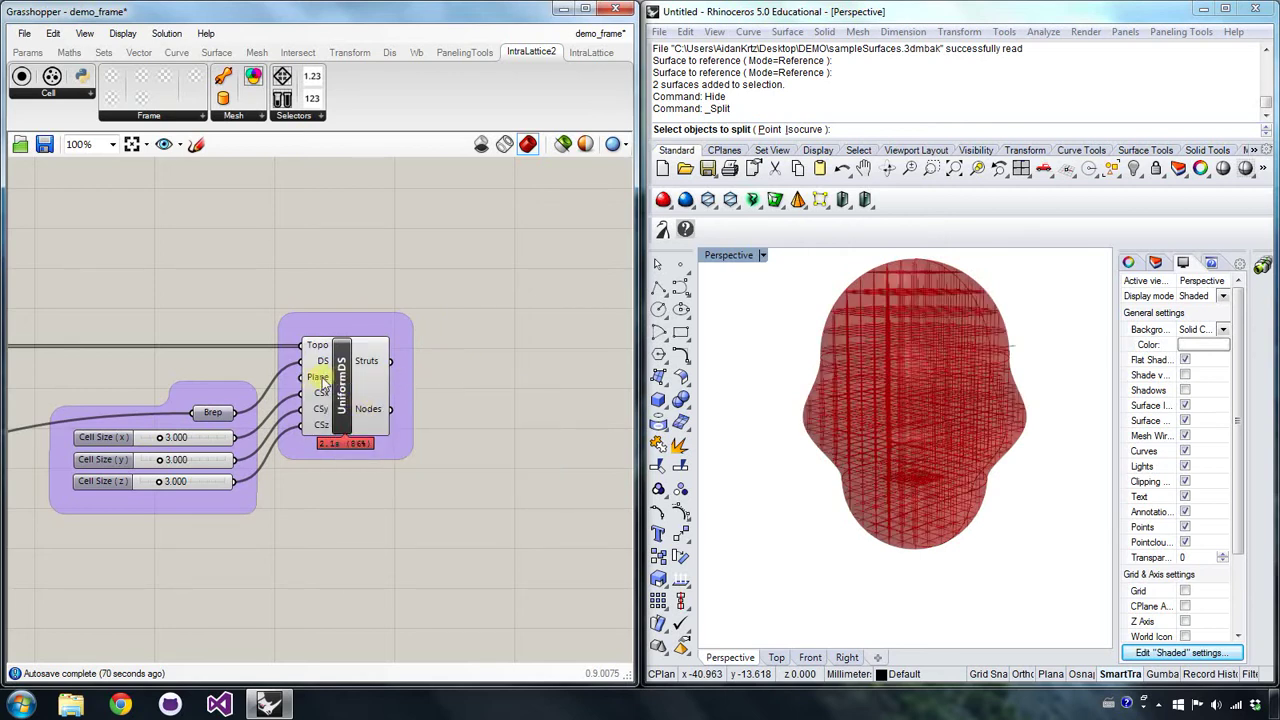
right_click_drag(886, 466, 850, 369)
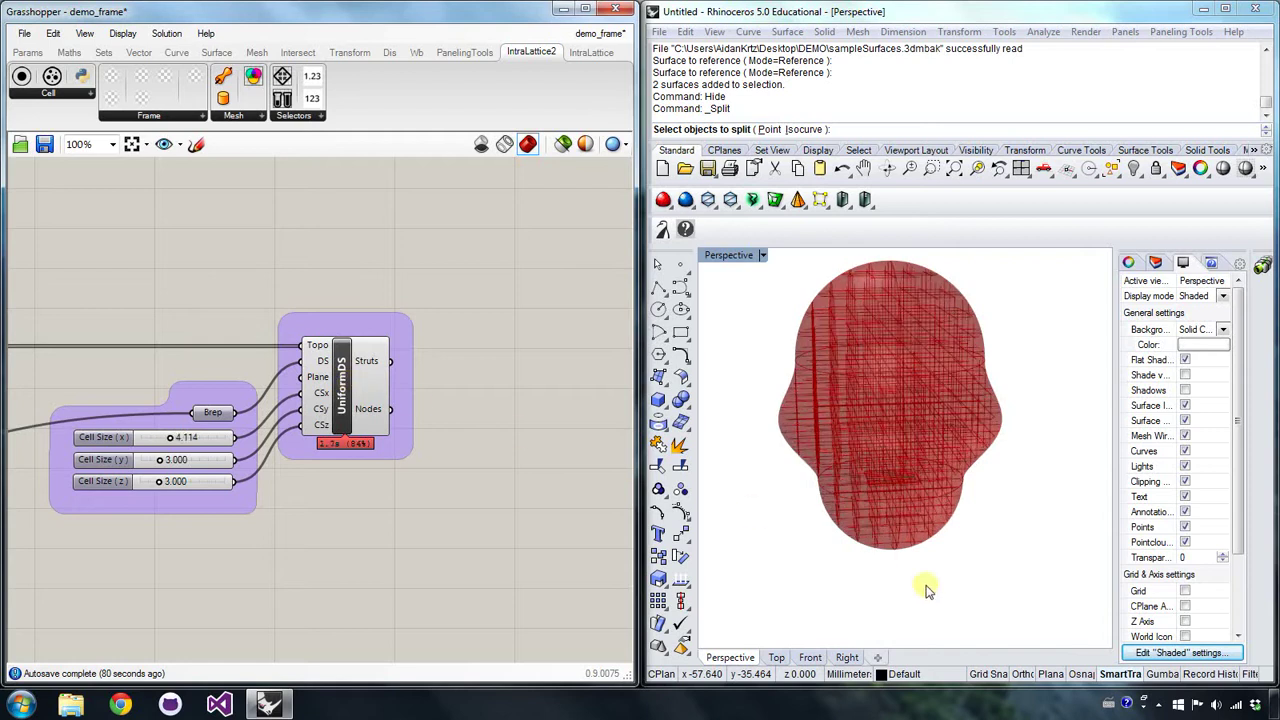
left_click(1160, 706)
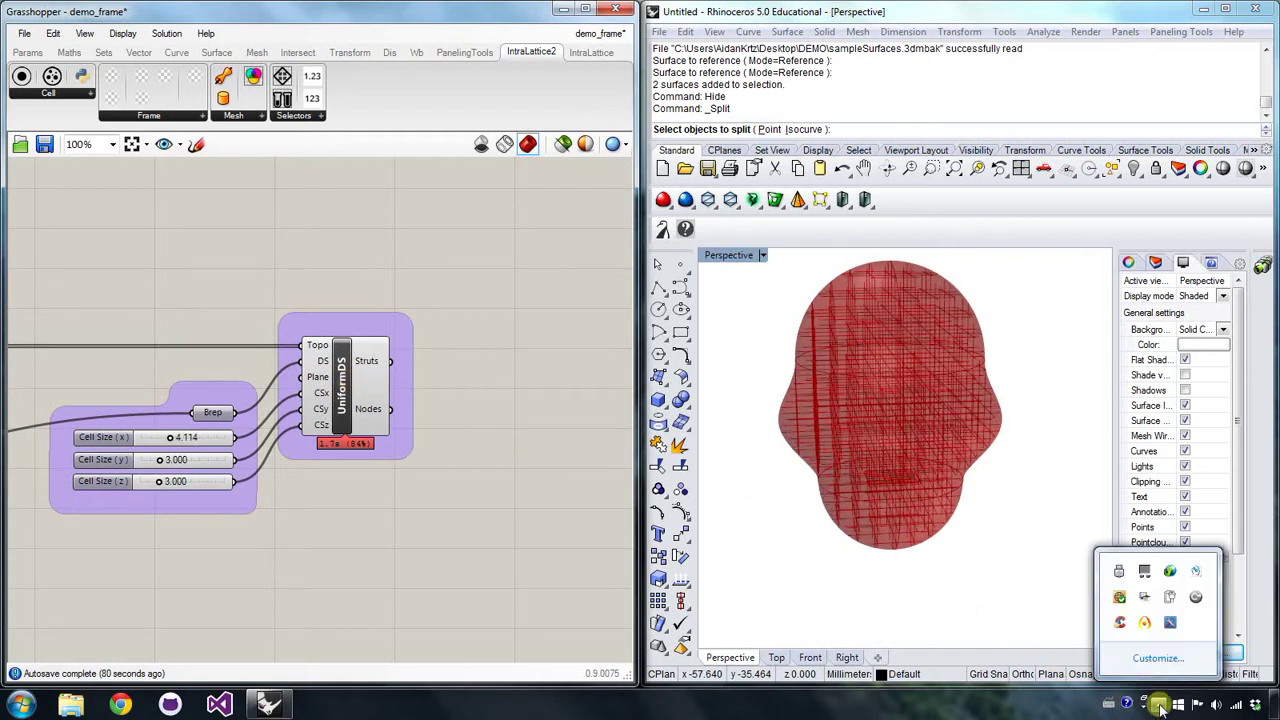
left_click(1145, 622)
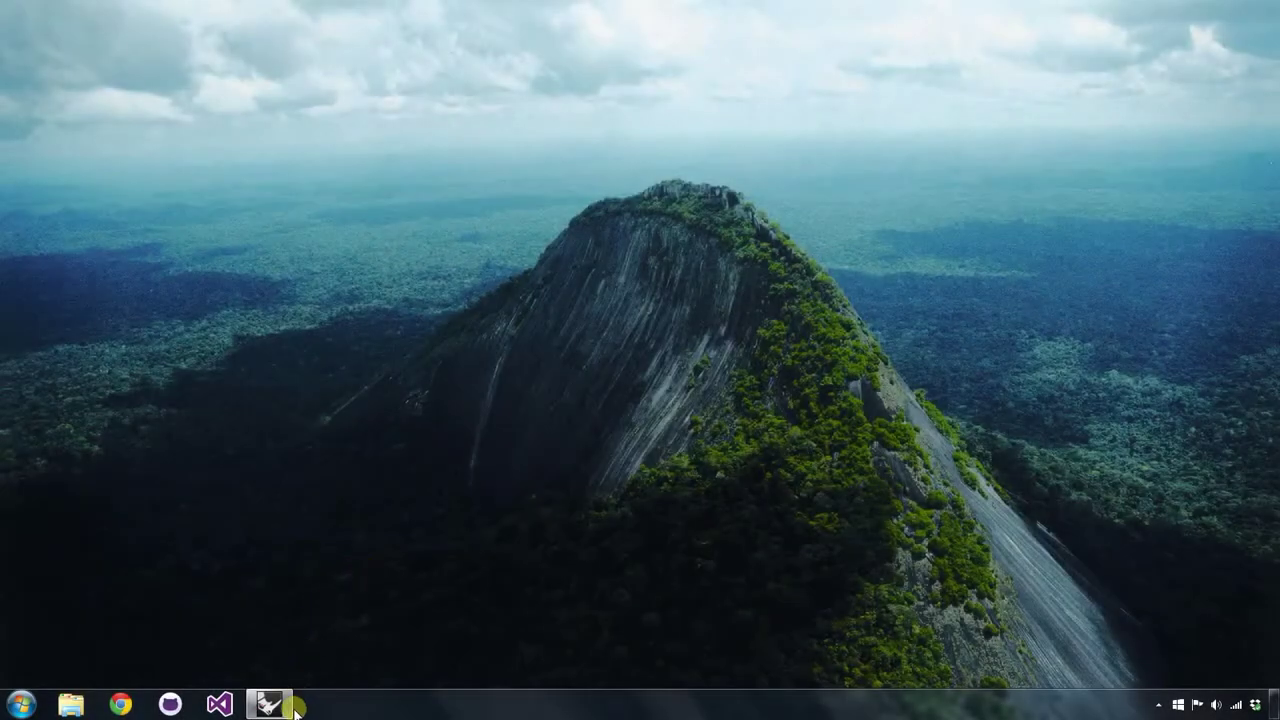
- Bring Grasshopper and Rhino back to the front and select the ConformBox component that feeds Homogen
left_click(295, 706)
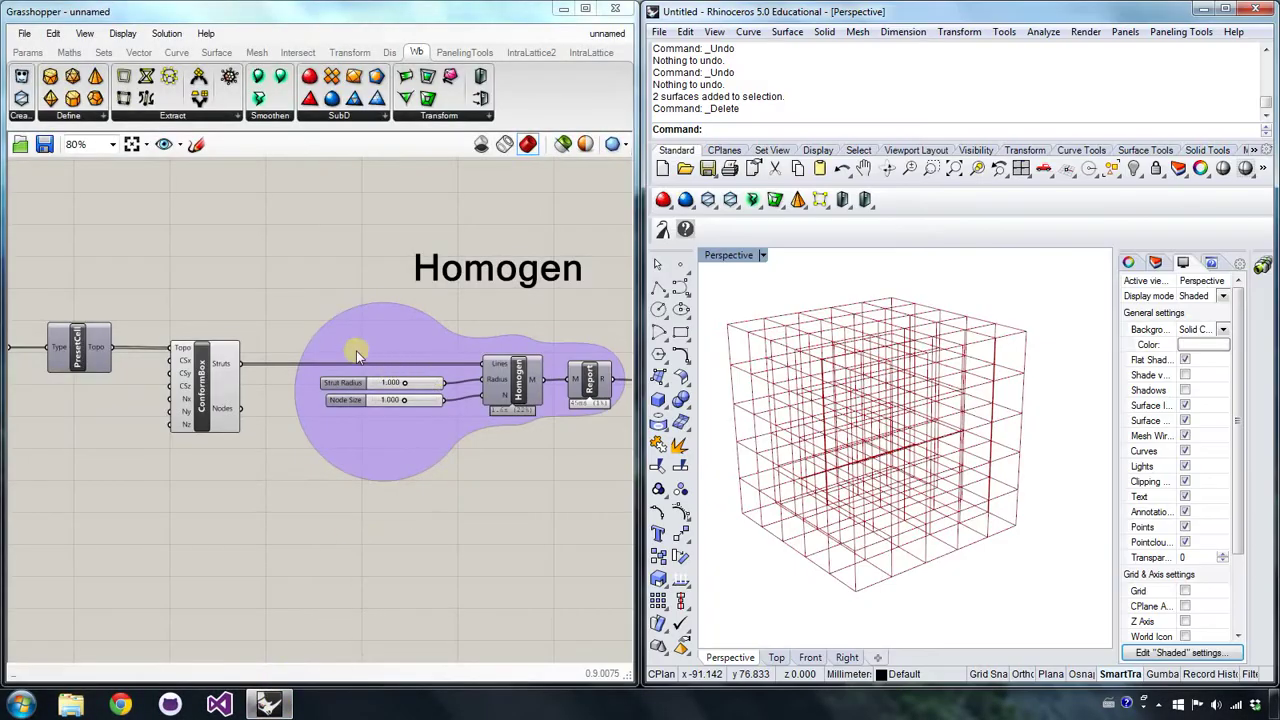
right_click_drag(405, 357, 359, 354)
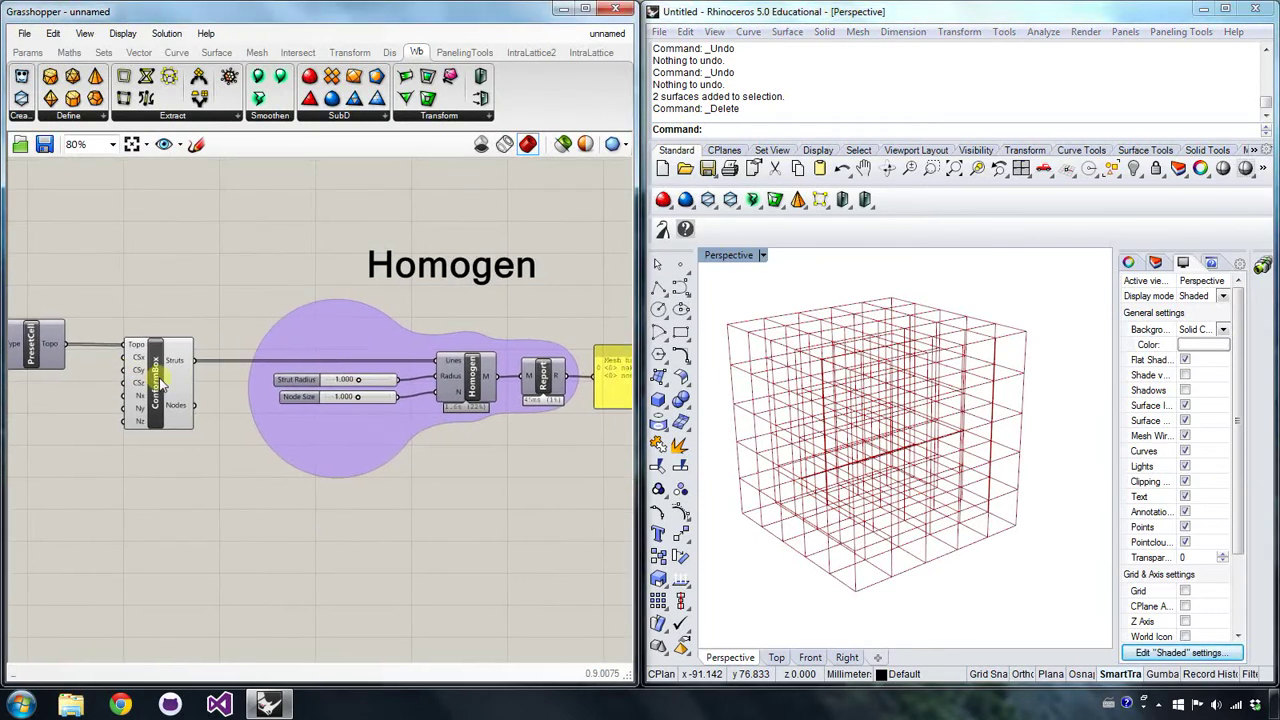
left_click(160, 375)
right_click_drag(560, 427, 506, 425)
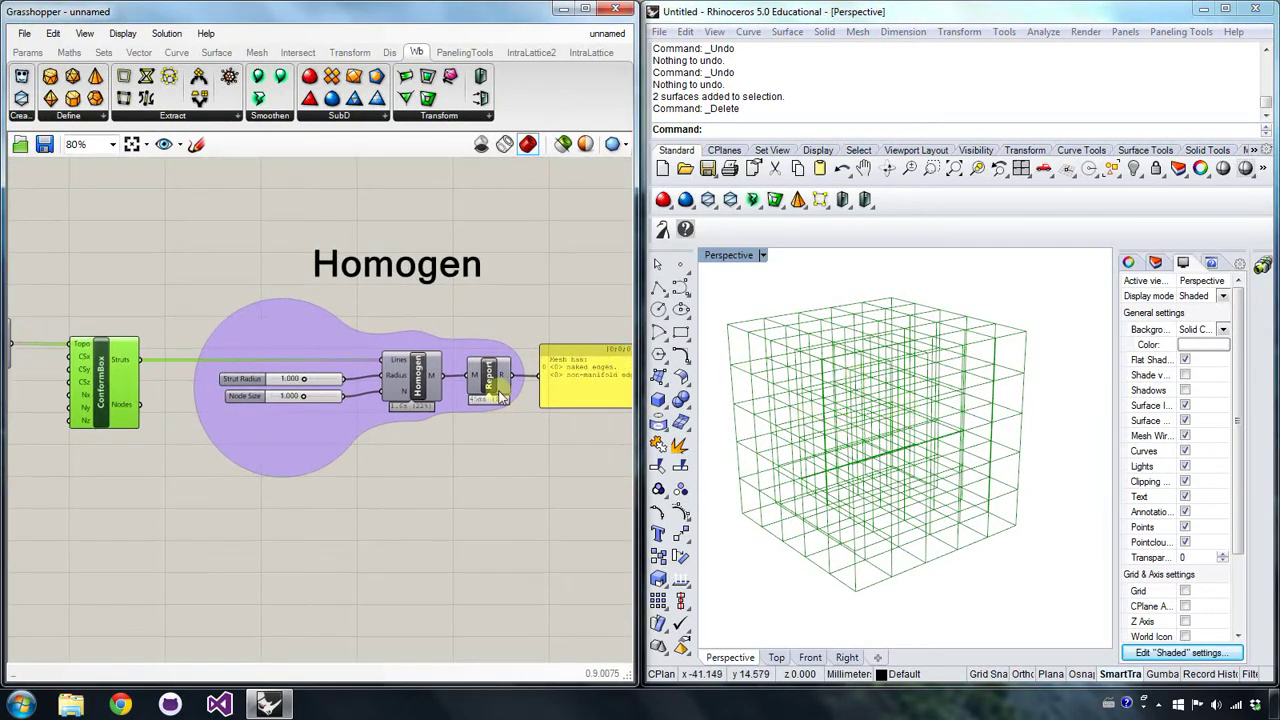
- Turn on the preview of the Report component to show the Homogen mesh, and view it up close
right_click(490, 368)
left_click(652, 402)
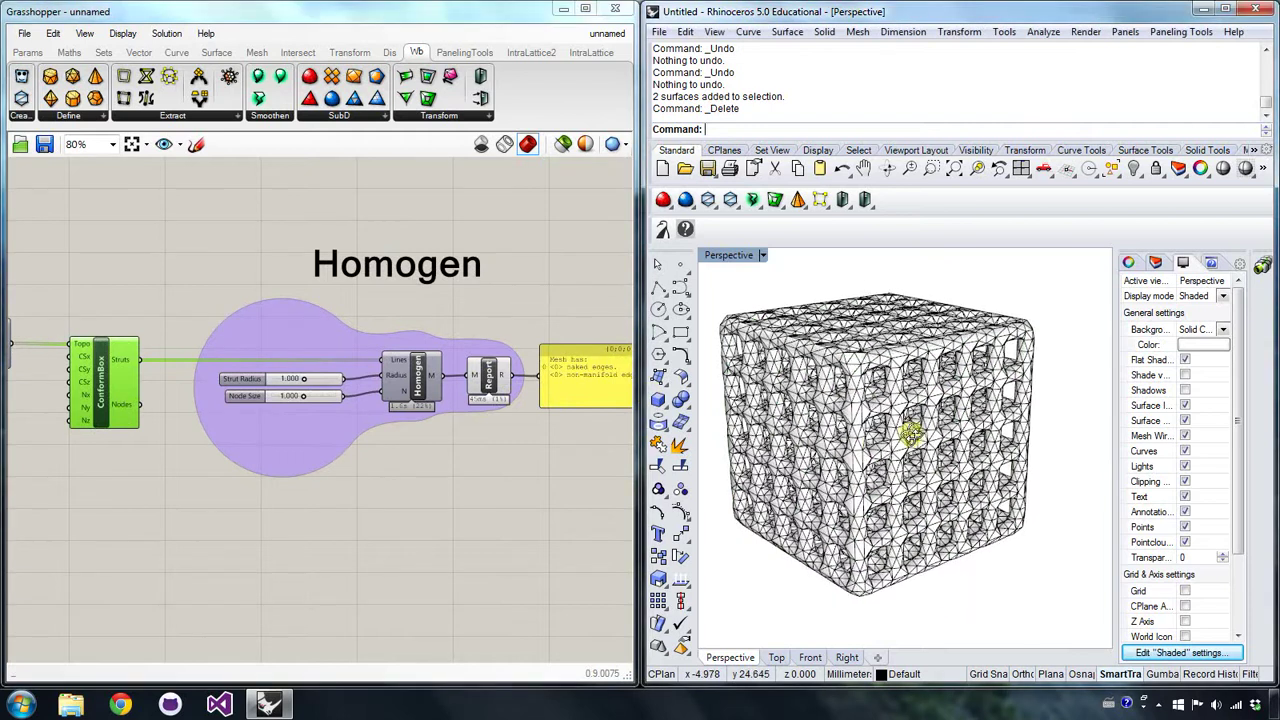
scroll(912, 432, "up", 3)
- Set Homogen's Node Size to 1.5 and look at the updated mesh
scroll(327, 387, "up", 3)
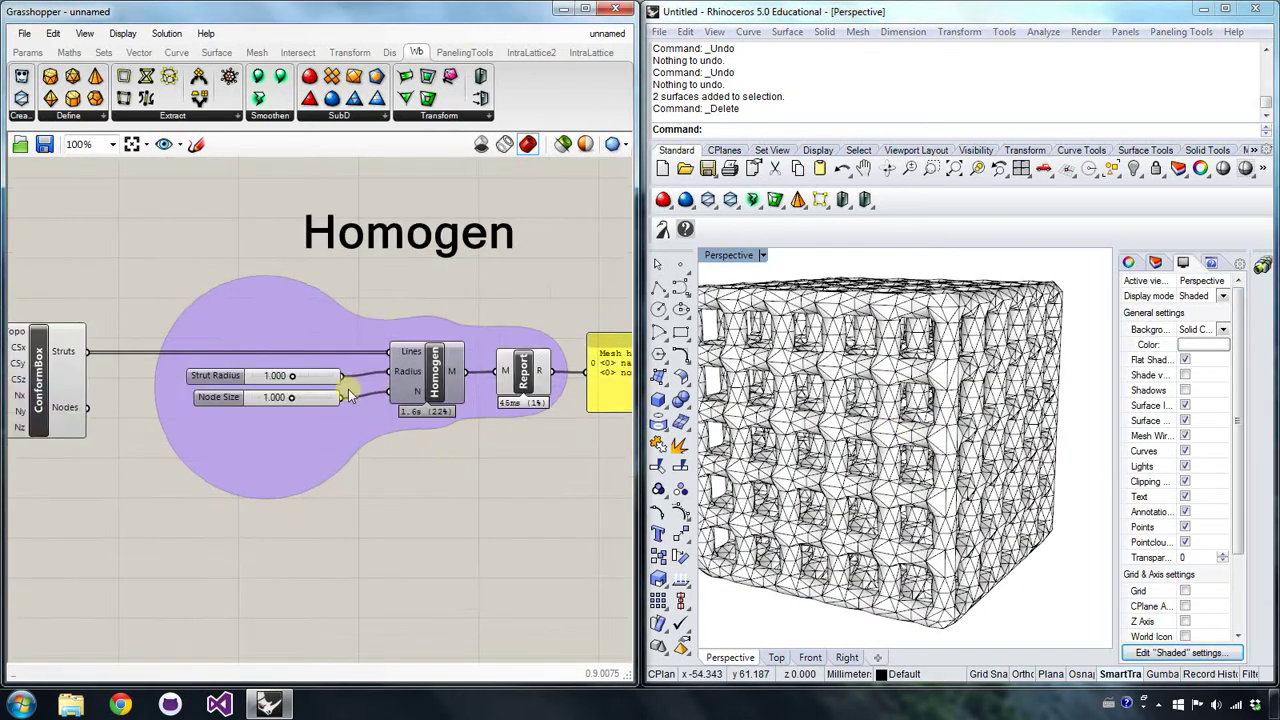
double_click(297, 403)
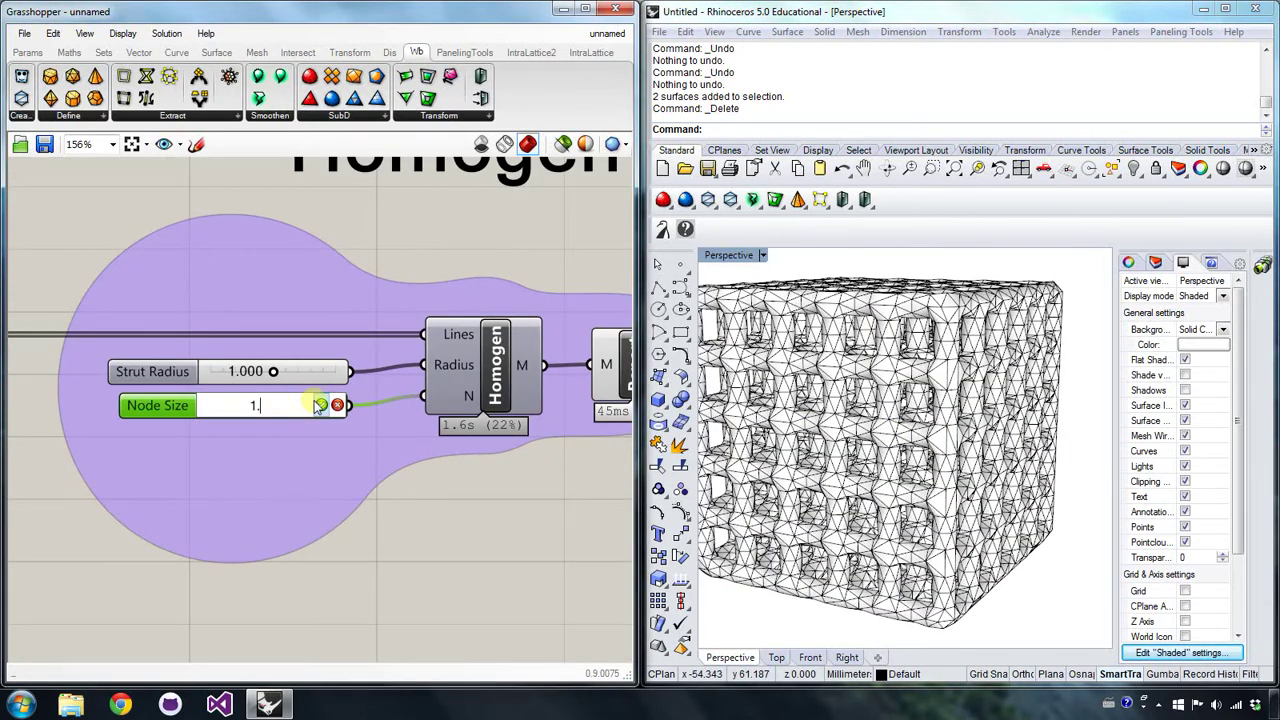
type("1.5")
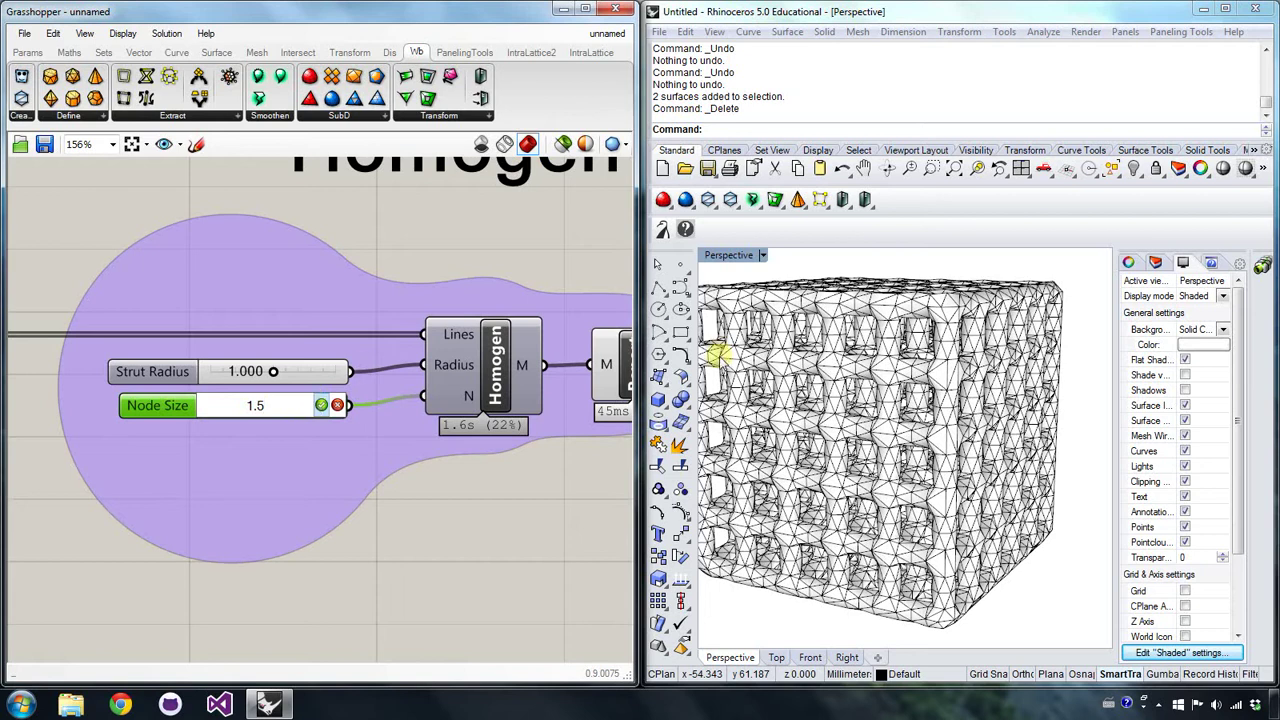
key("Return")
scroll(851, 375, "up", 5)
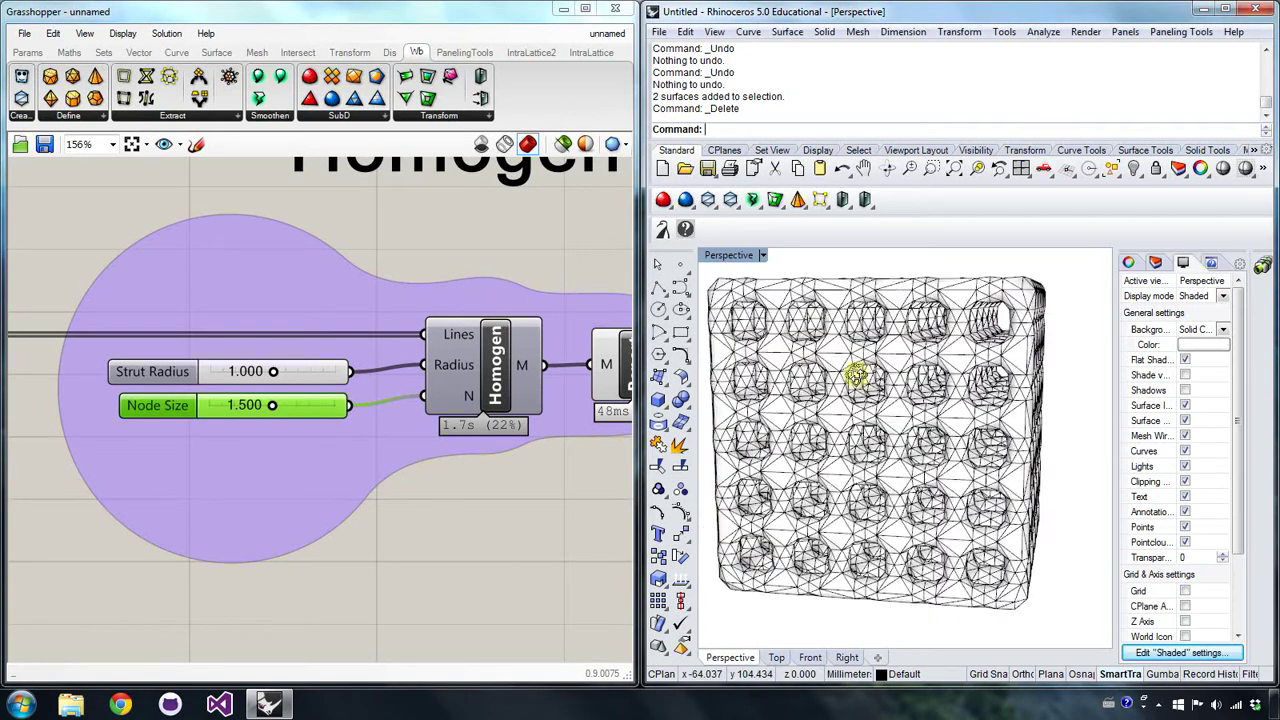
- Set Homogen's Strut Radius to 0.8
left_click(247, 378)
double_click(247, 378)
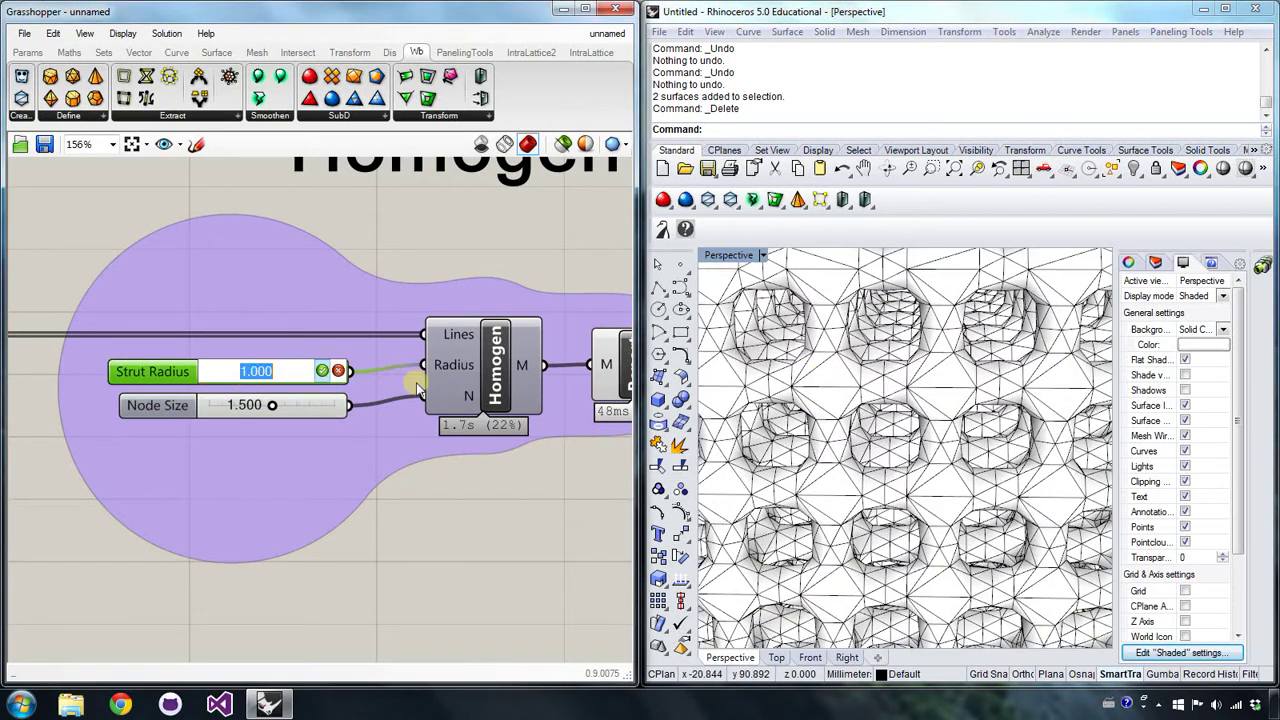
type("0")
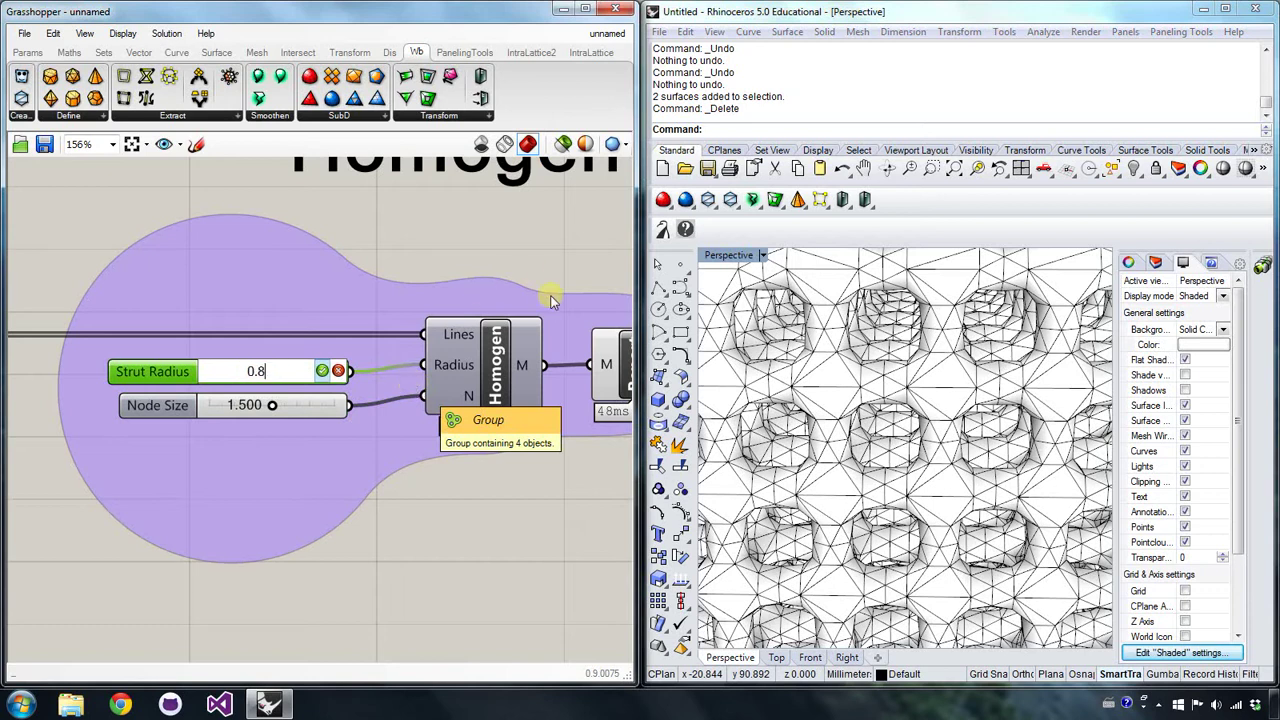
type(".8")
key("Return")
- Examine the whole Homogen mesh and the Report panel's check for naked and non-manifold edges
right_click_drag(458, 237, 406, 281)
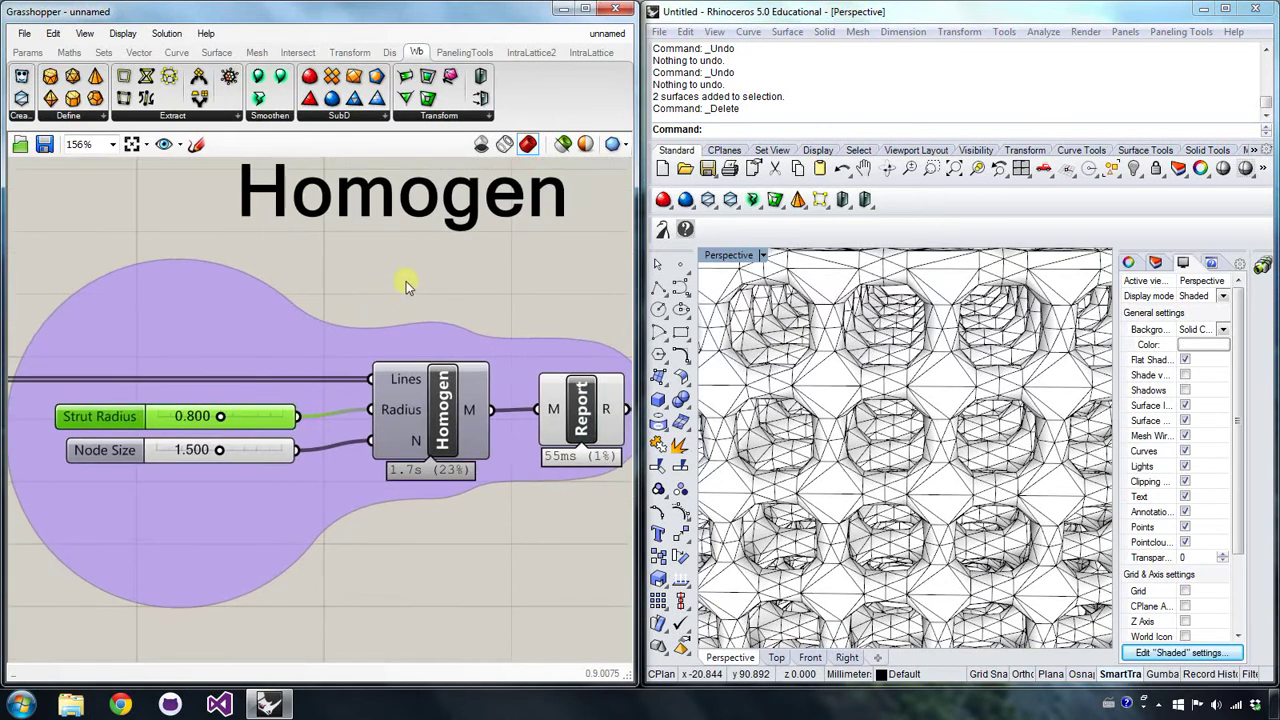
scroll(406, 281, "down", 3)
scroll(857, 409, "down", 10)
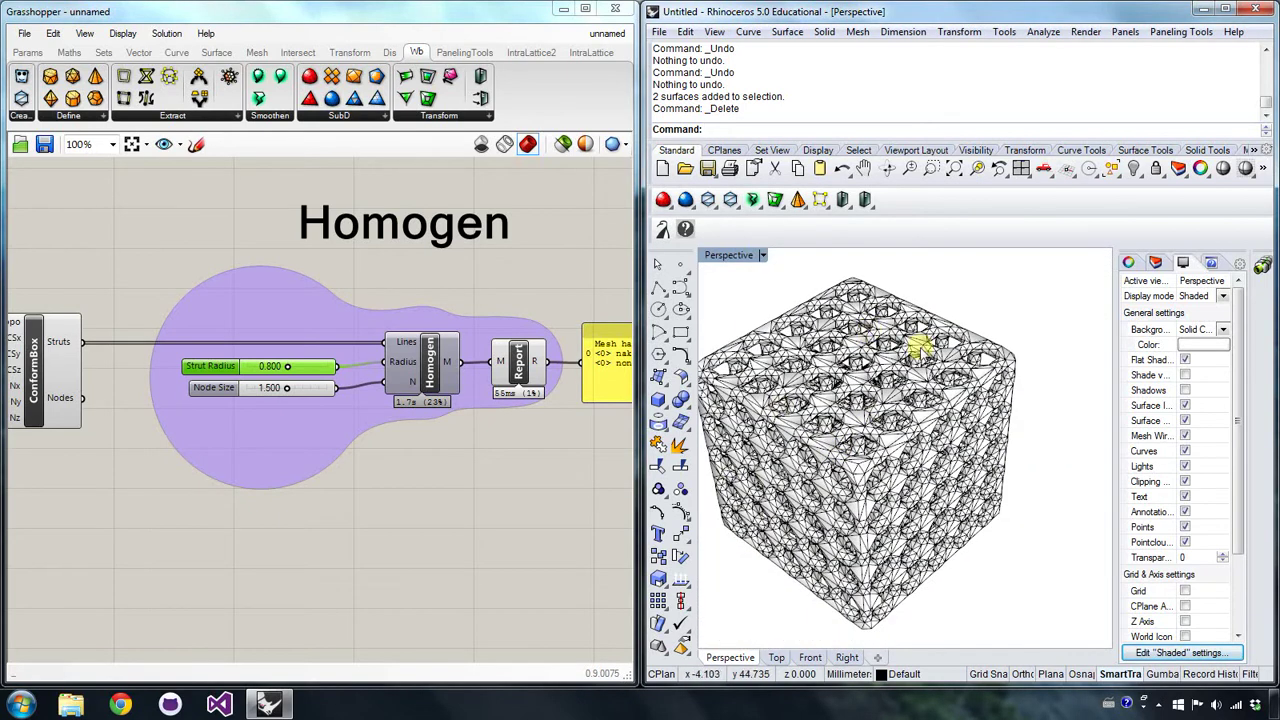
right_click_drag(536, 436, 339, 471)
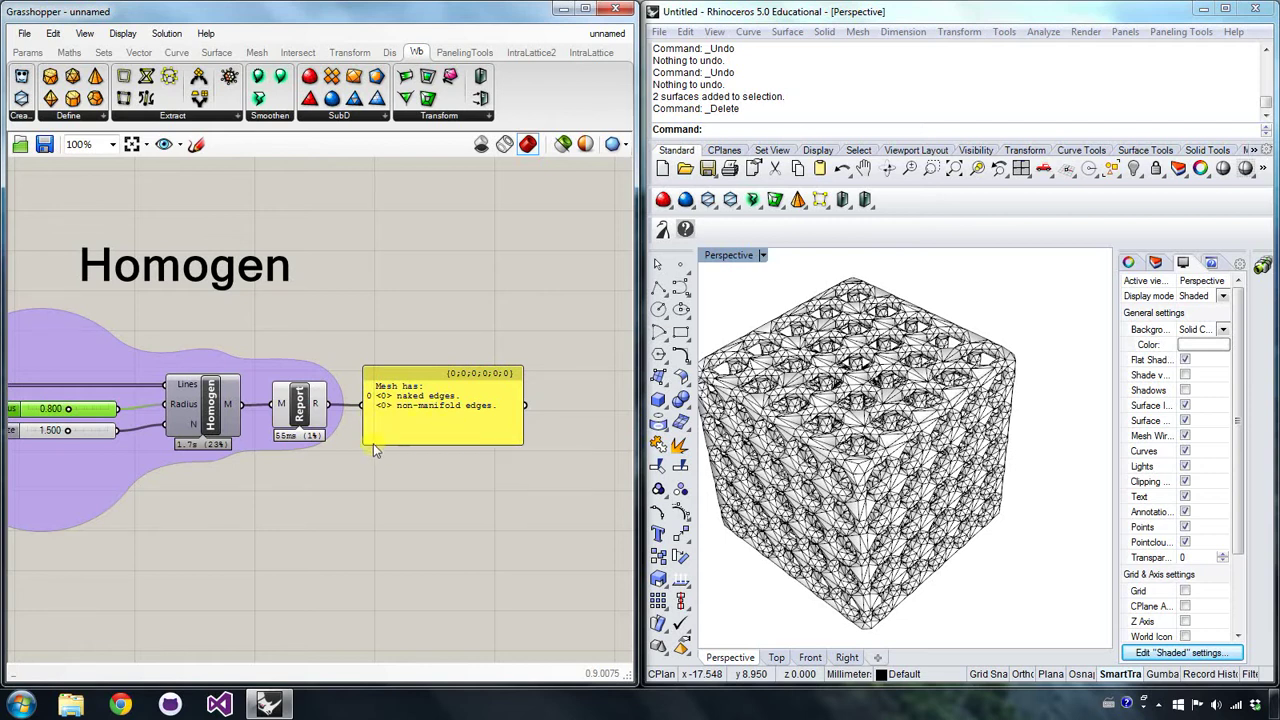
right_click_drag(335, 457, 469, 462)
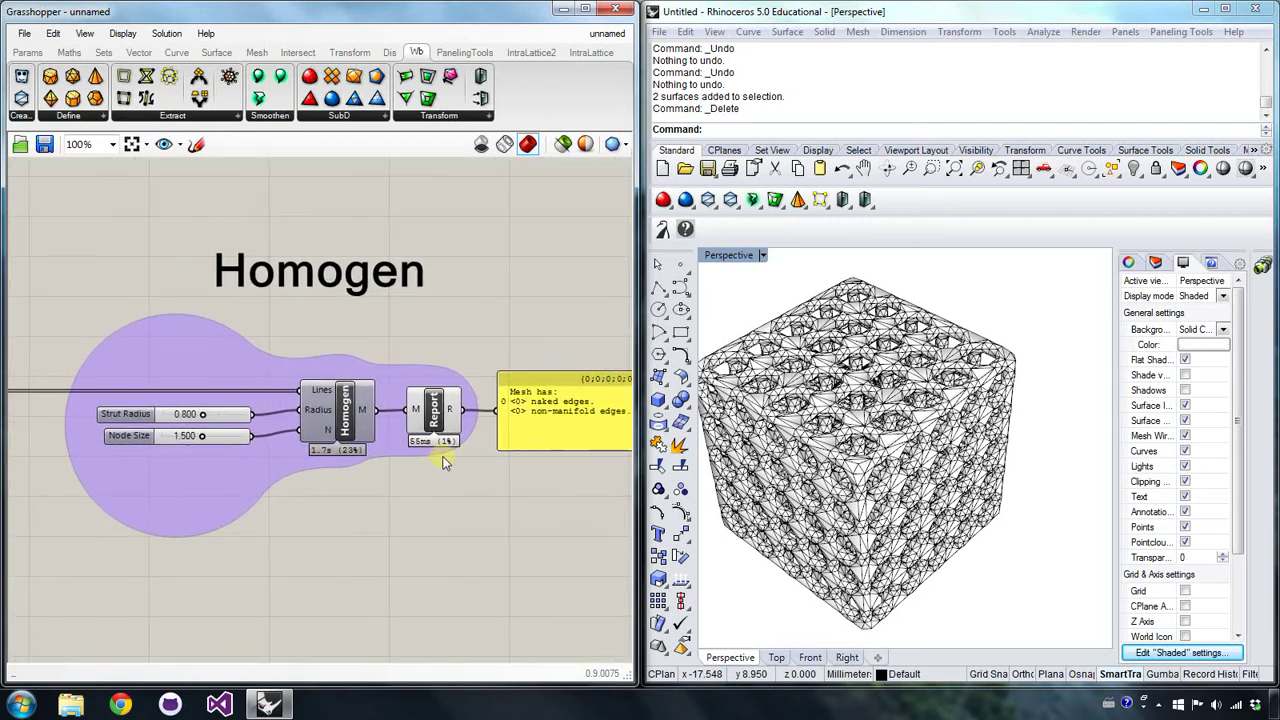
- Turn off the preview of the Report component in the Homogen group
right_click(437, 415)
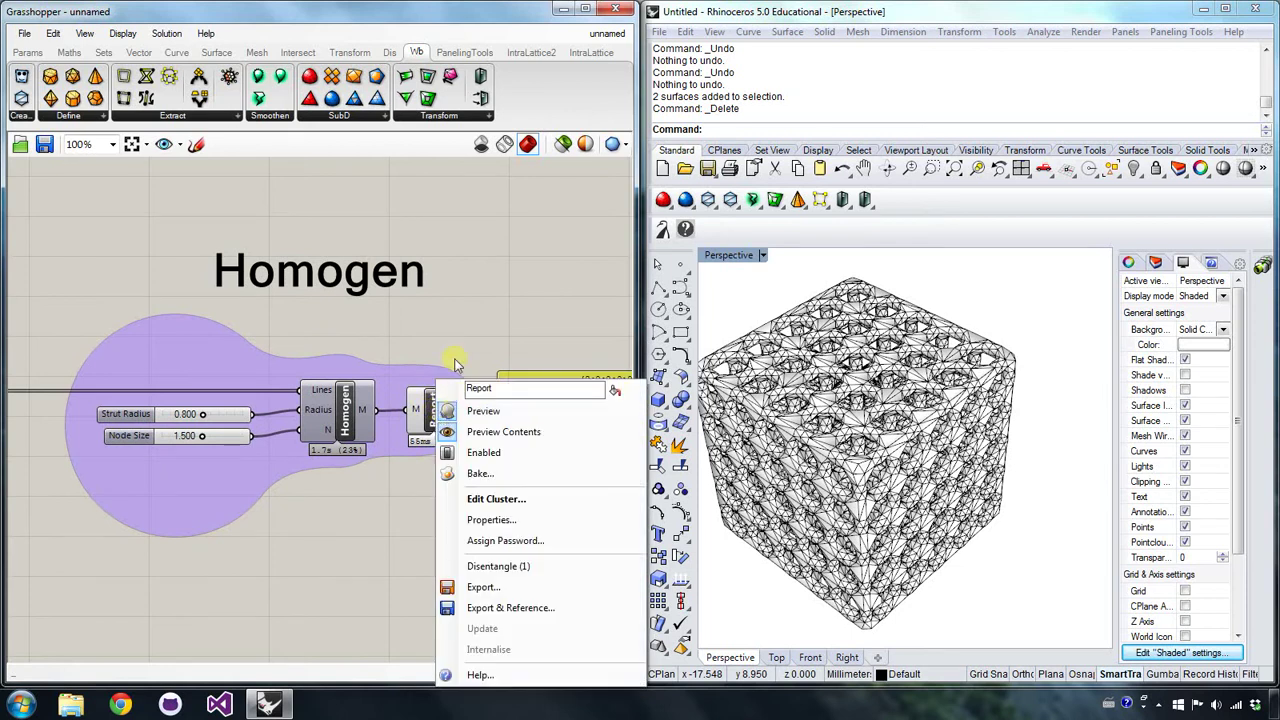
left_click(456, 338)
right_click_drag(197, 332, 503, 343)
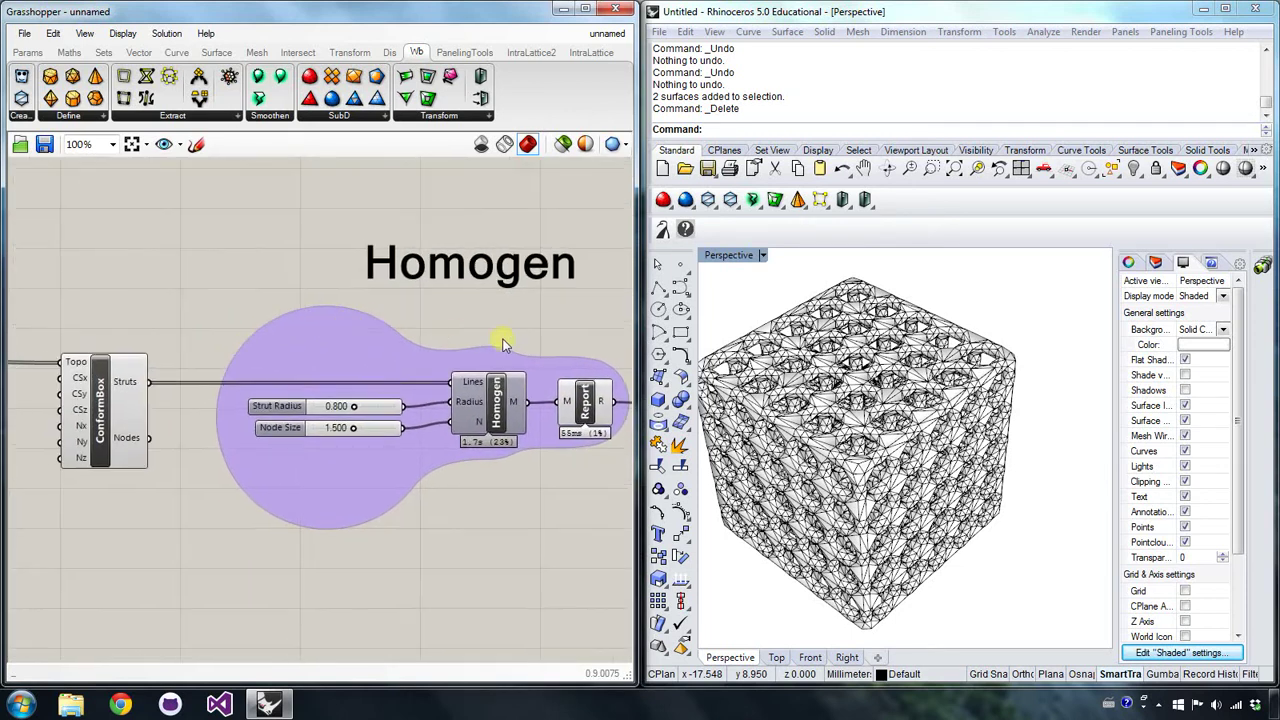
right_click_drag(600, 358, 430, 362)
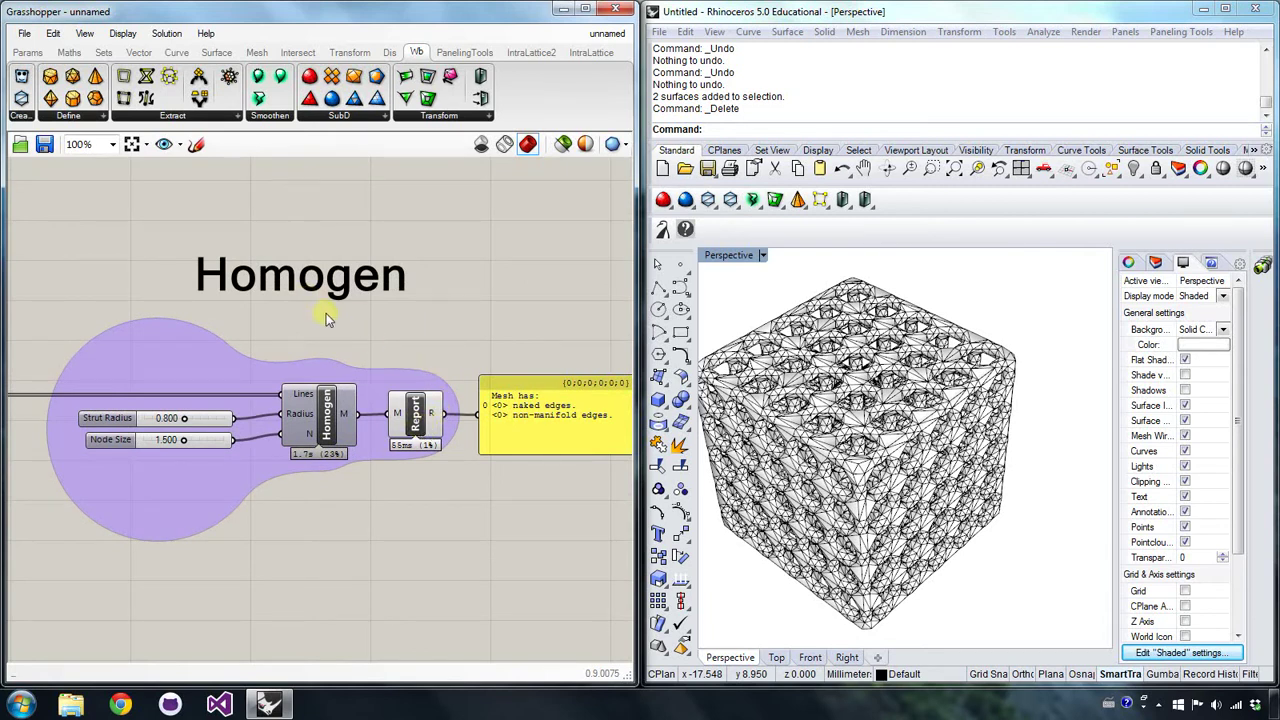
right_click(416, 412)
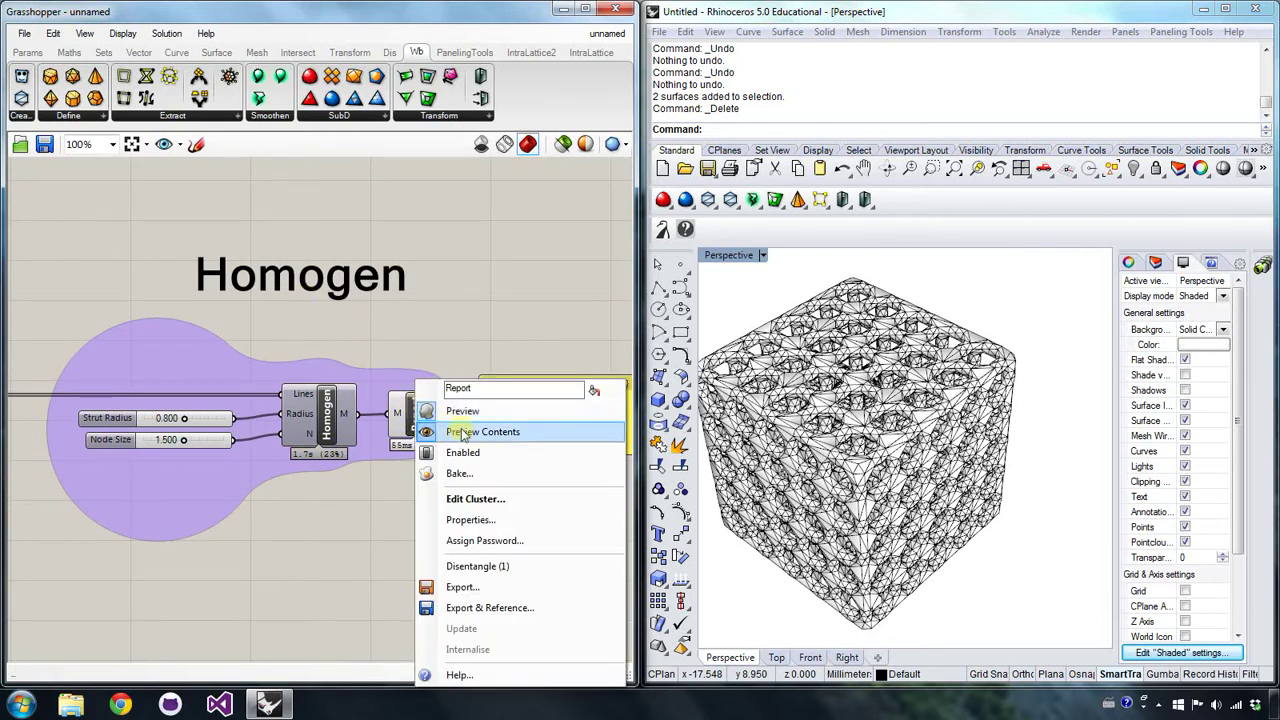
left_click(472, 409)
- Turn off the preview of the ConformBox component that feeds Homogen
right_click_drag(328, 502, 341, 484)
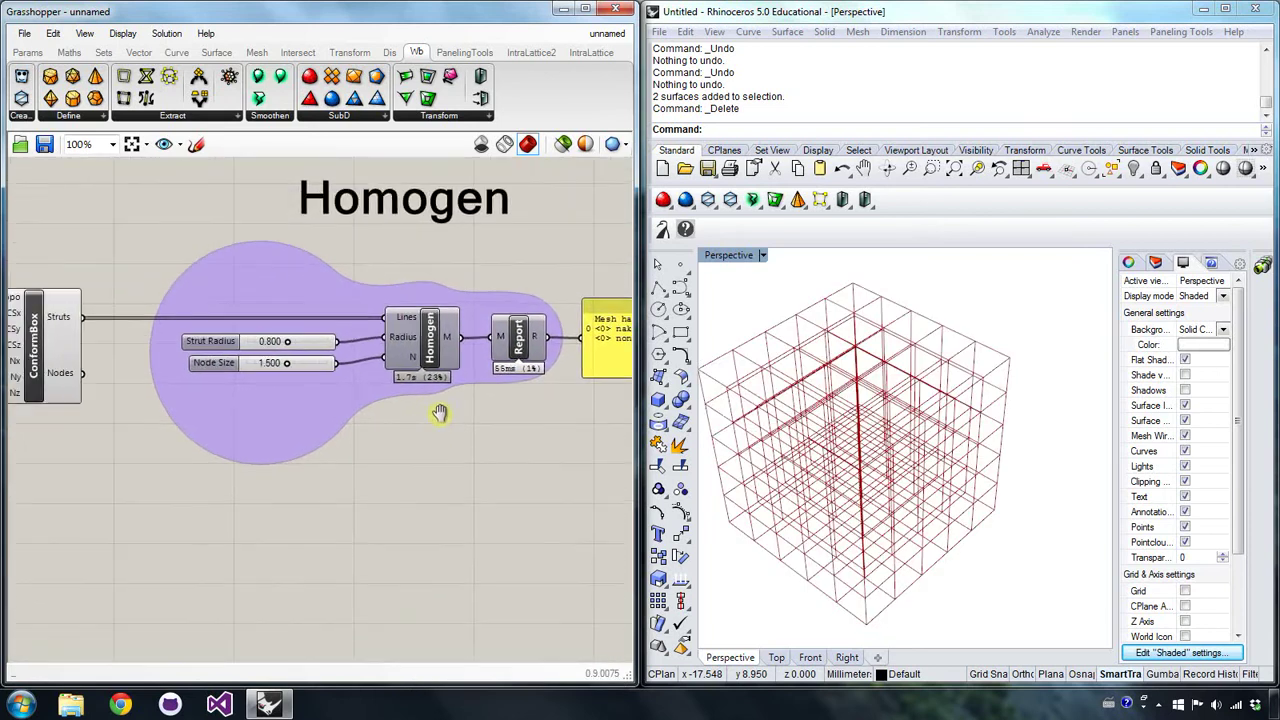
scroll(437, 409, "down", 5)
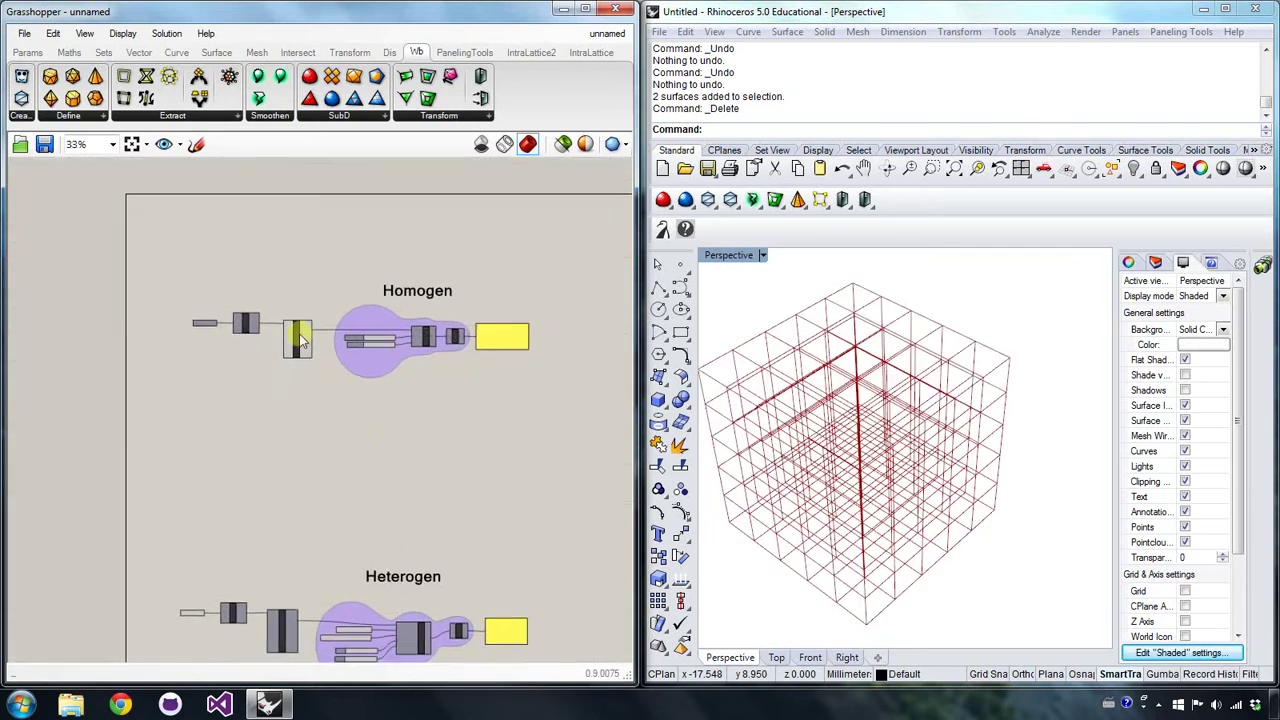
right_click(300, 340)
left_click(350, 366)
- Turn on the preview of the ConformCylinder component feeding Heterogen and look at the whole cylindrical frame
right_click_drag(420, 508, 400, 371)
scroll(375, 455, "up", 3)
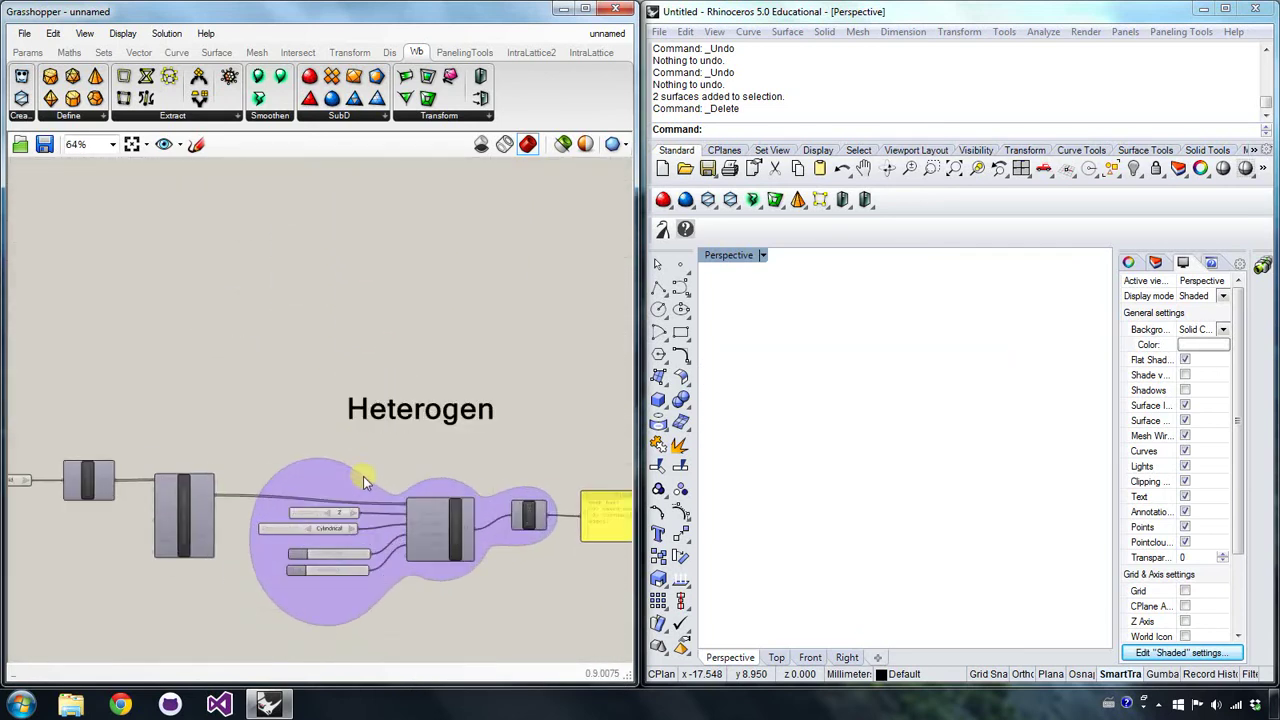
right_click_drag(440, 468, 412, 382)
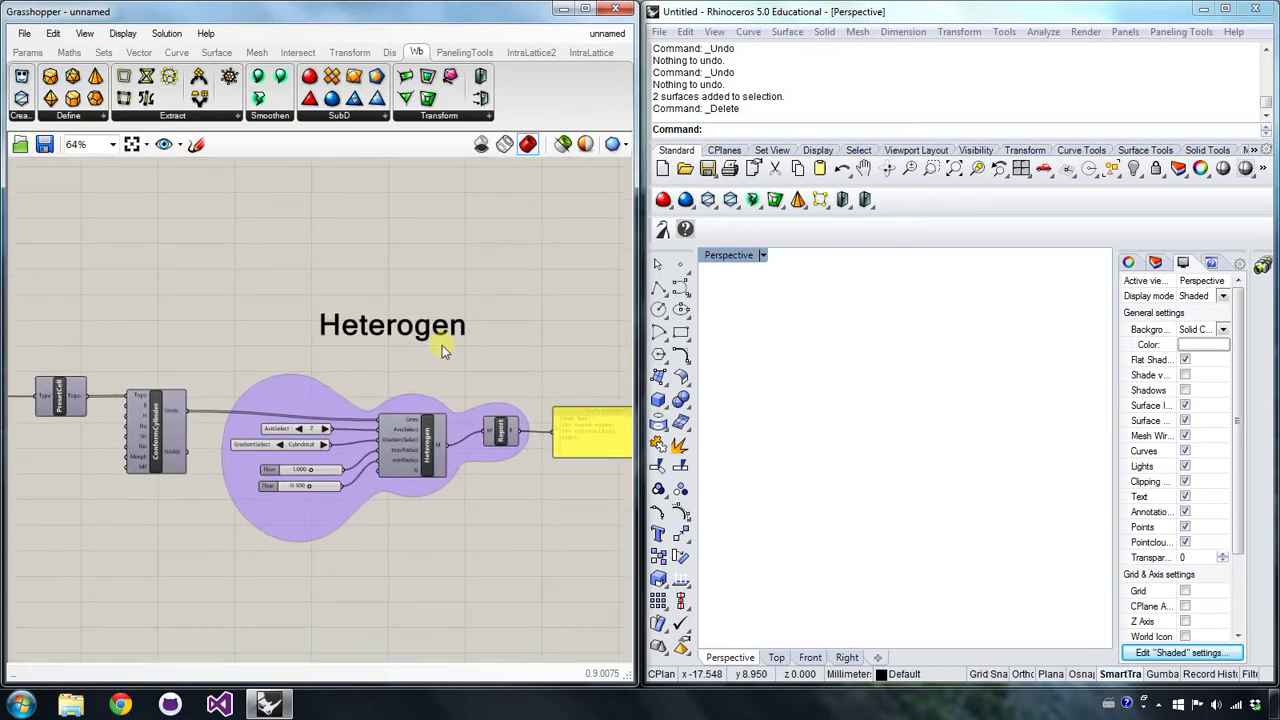
right_click(163, 418)
left_click(220, 445)
scroll(790, 430, "down", 1)
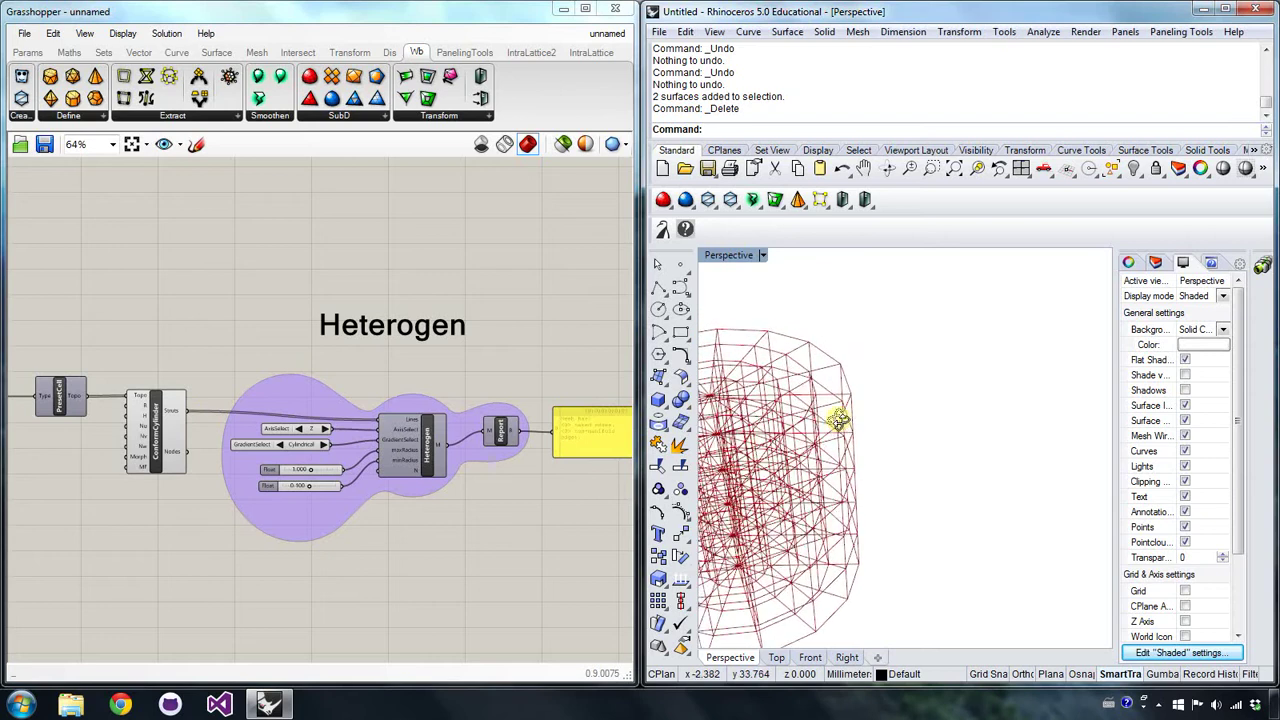
scroll(850, 410, "down", 3)
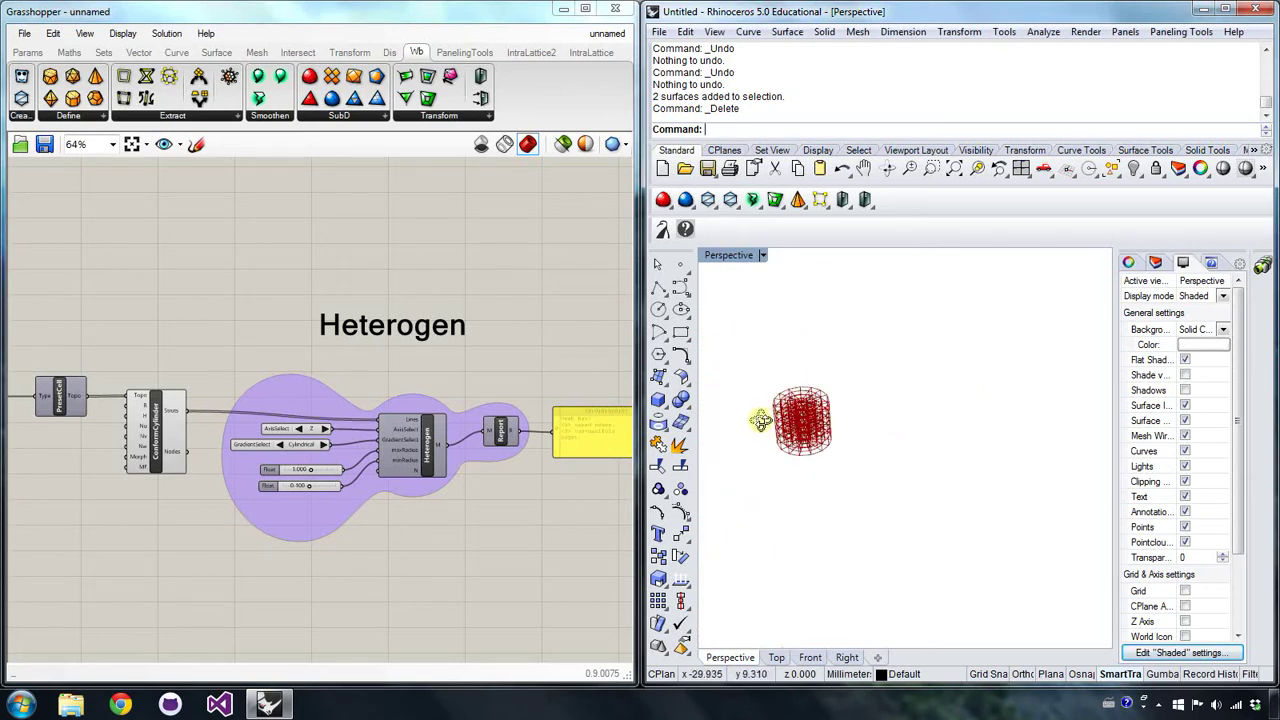
scroll(818, 408, "up", 4)
scroll(1020, 370, "down", 2)
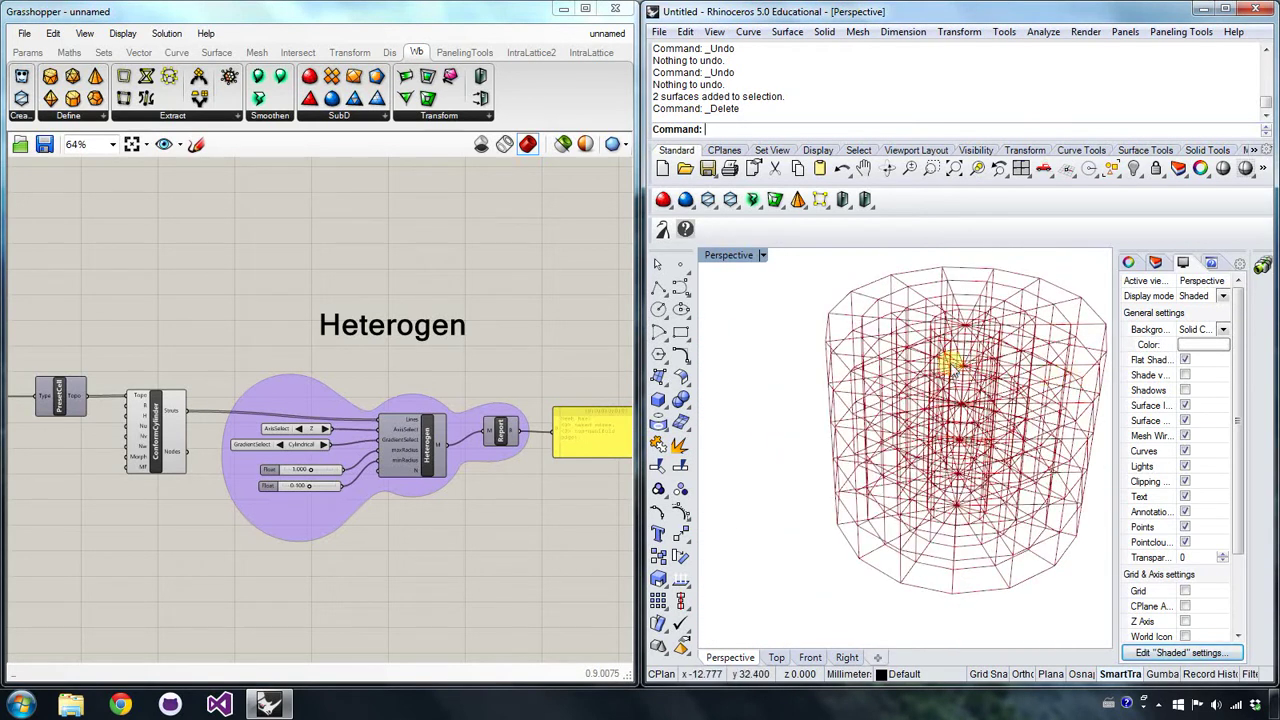
right_click_drag(943, 357, 1062, 350)
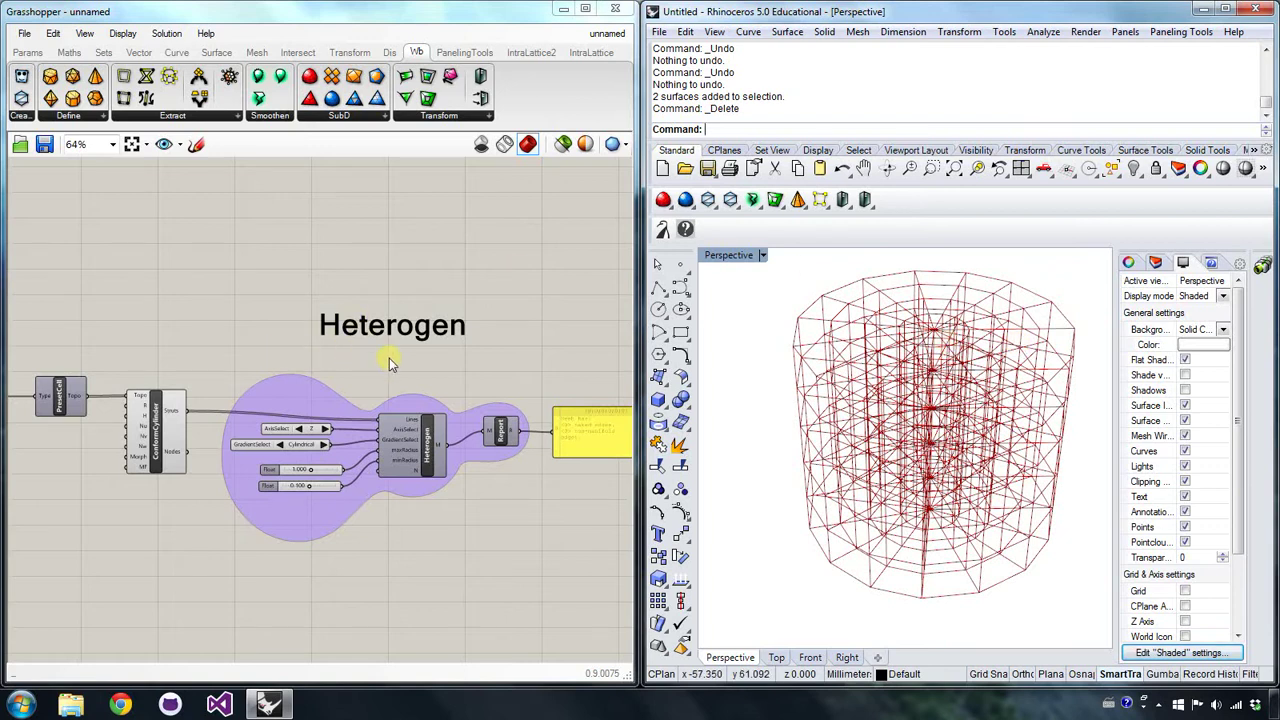
- Examine Heterogen's axis, gradient and radius inputs together with the cylindrical frame they apply to
scroll(400, 365, "up", 1)
right_click_drag(423, 371, 343, 371)
scroll(380, 395, "up", 2)
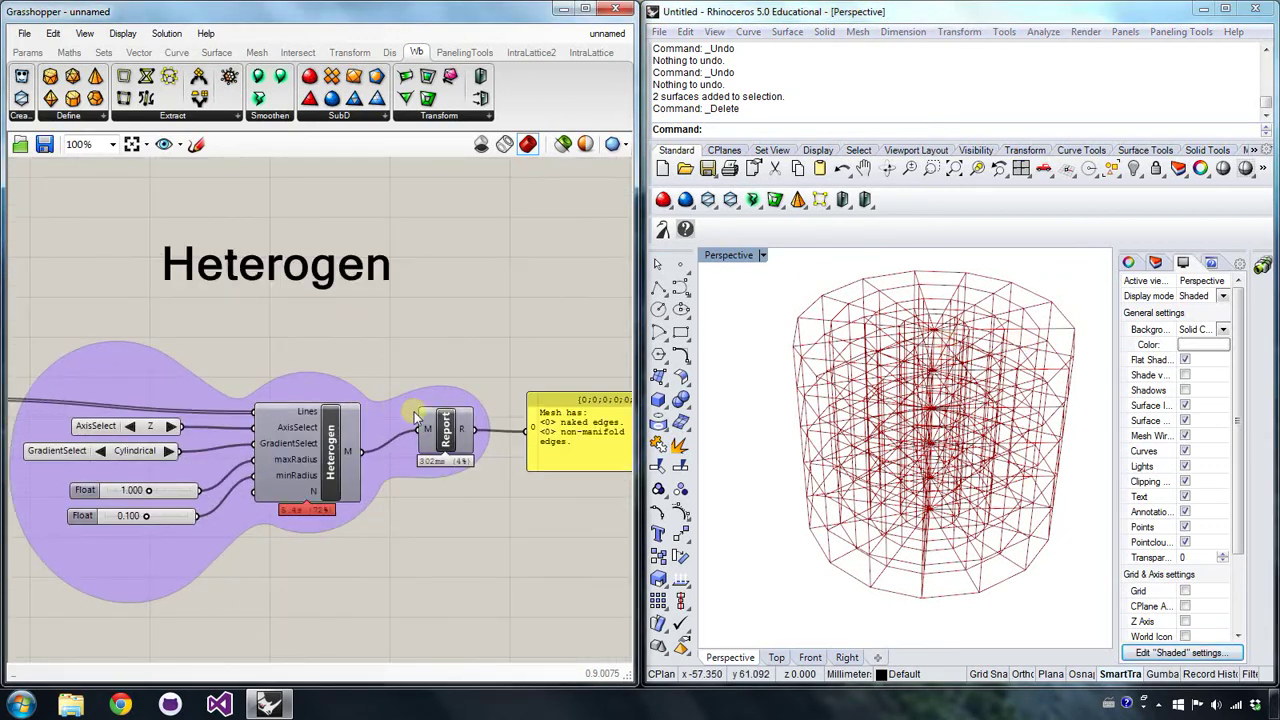
right_click_drag(190, 380, 236, 318)
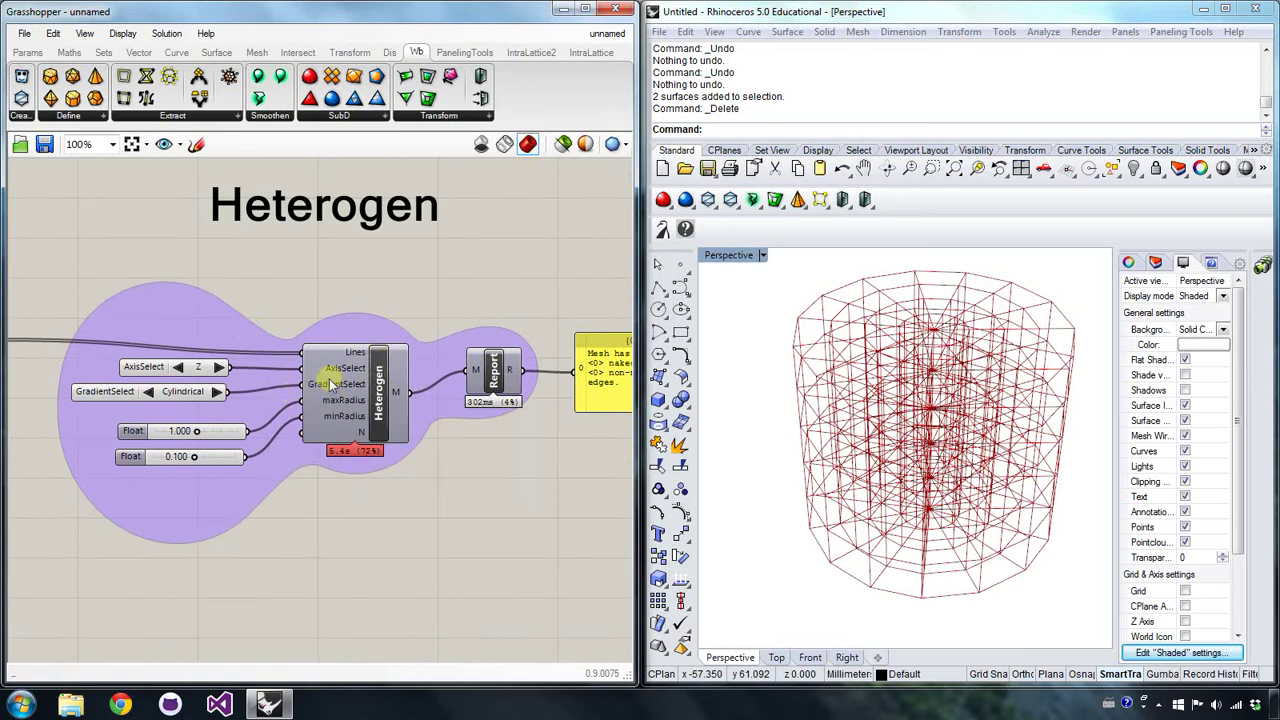
right_click_drag(960, 334, 911, 393)
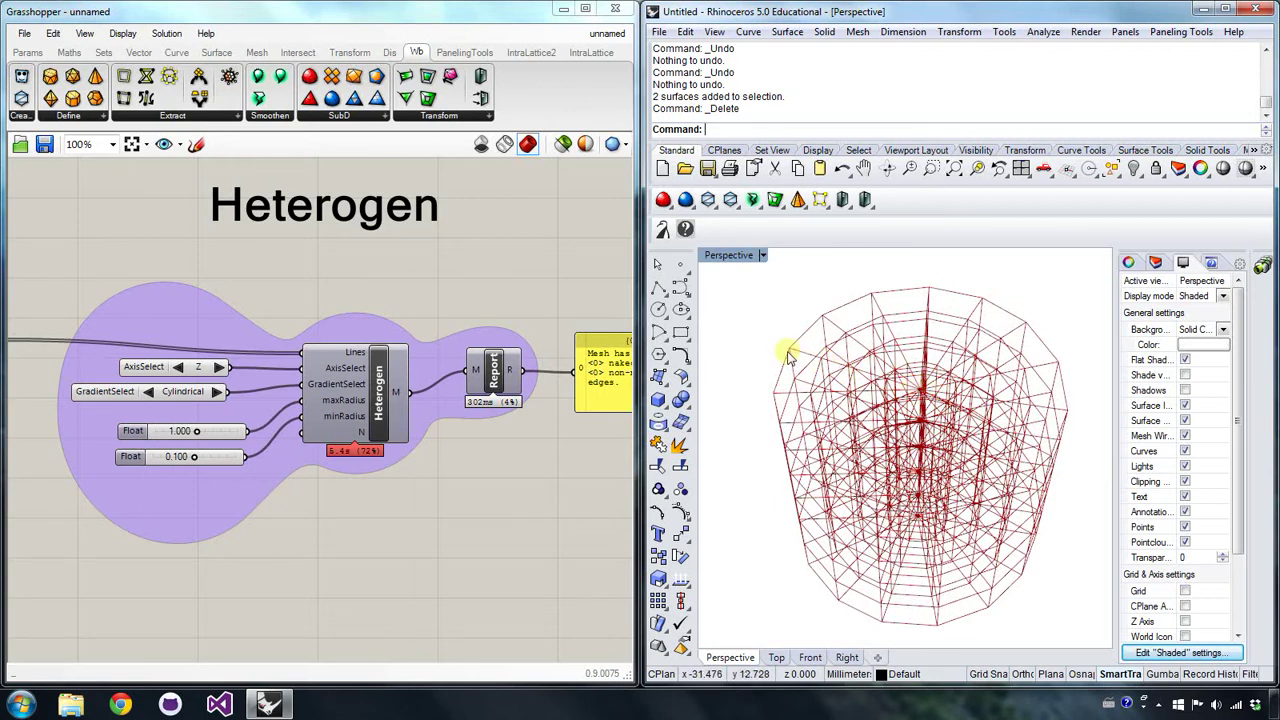
left_click(153, 370)
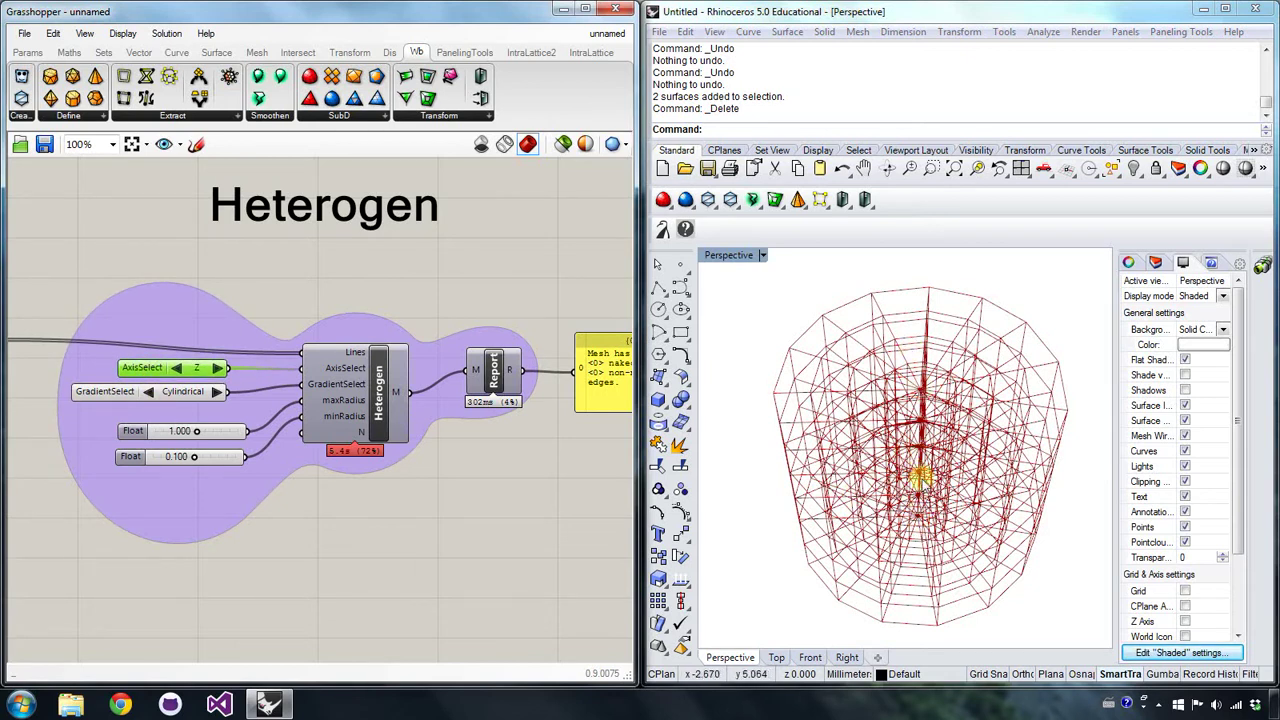
right_click_drag(918, 478, 878, 398)
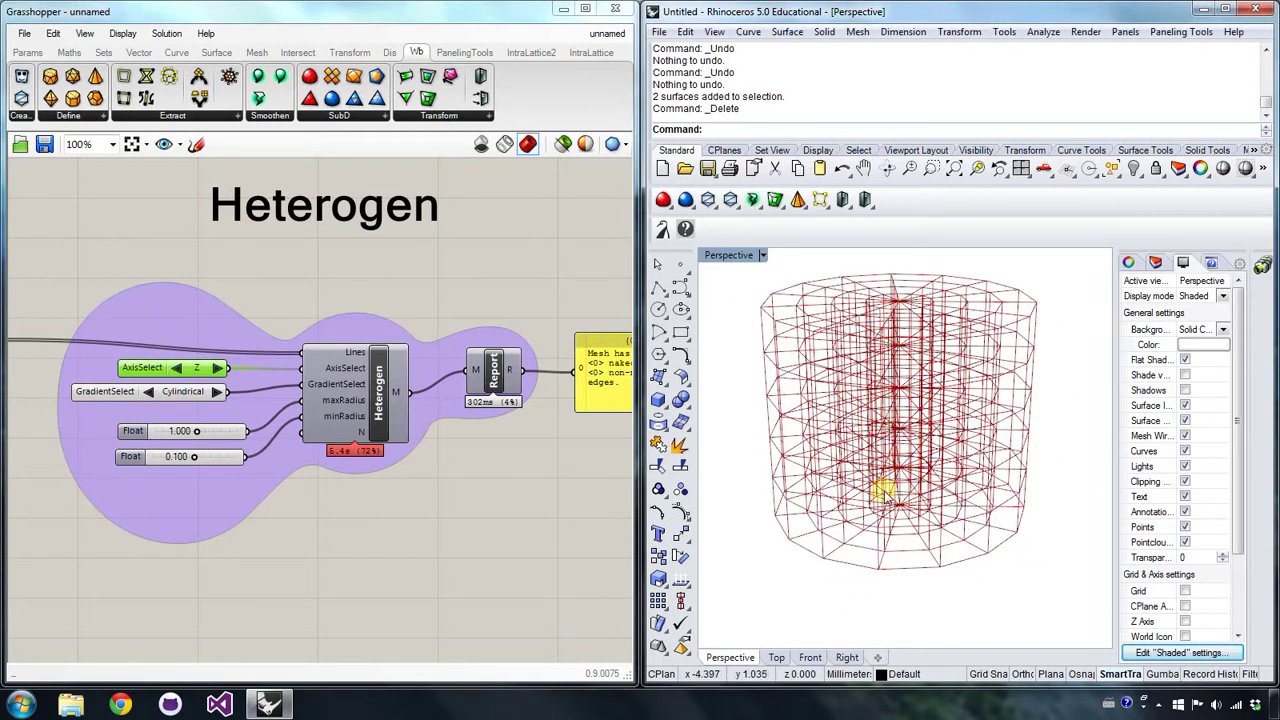
- Turn on the preview of Heterogen's Report component and inspect the graded struts around the cylinder's central axis
right_click(379, 383)
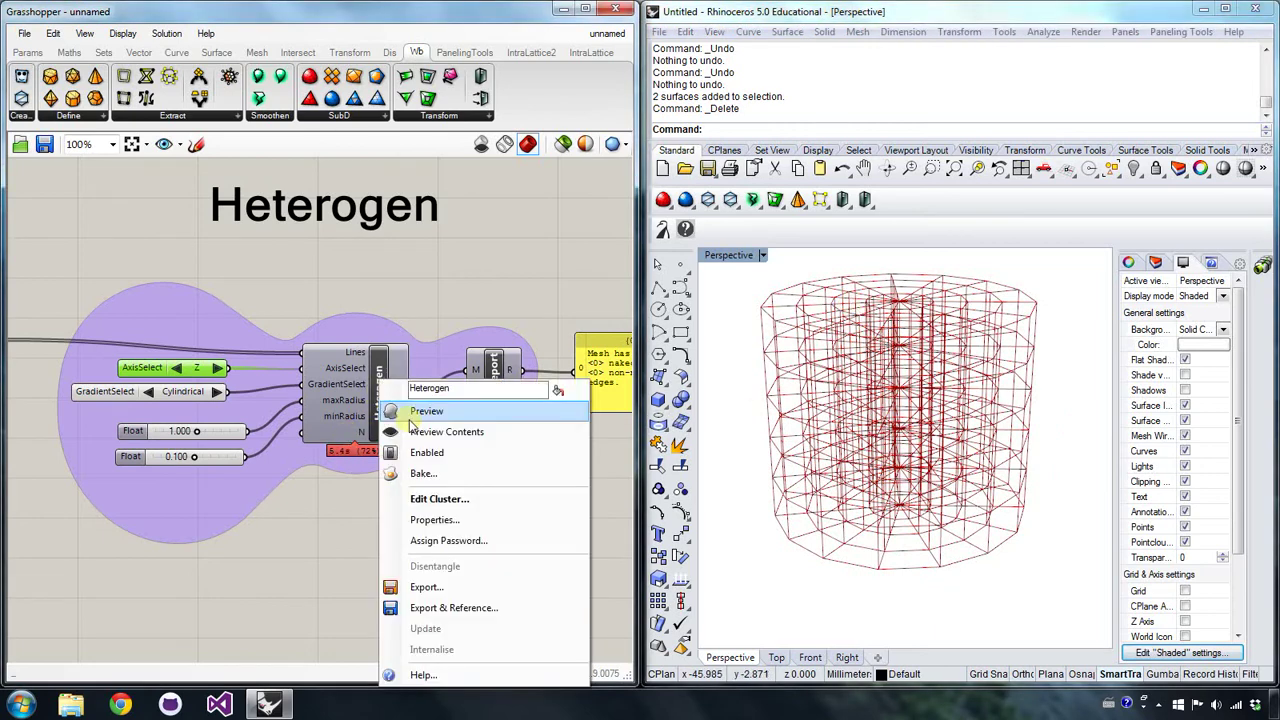
right_click(492, 358)
left_click(530, 388)
right_click_drag(928, 337, 885, 445)
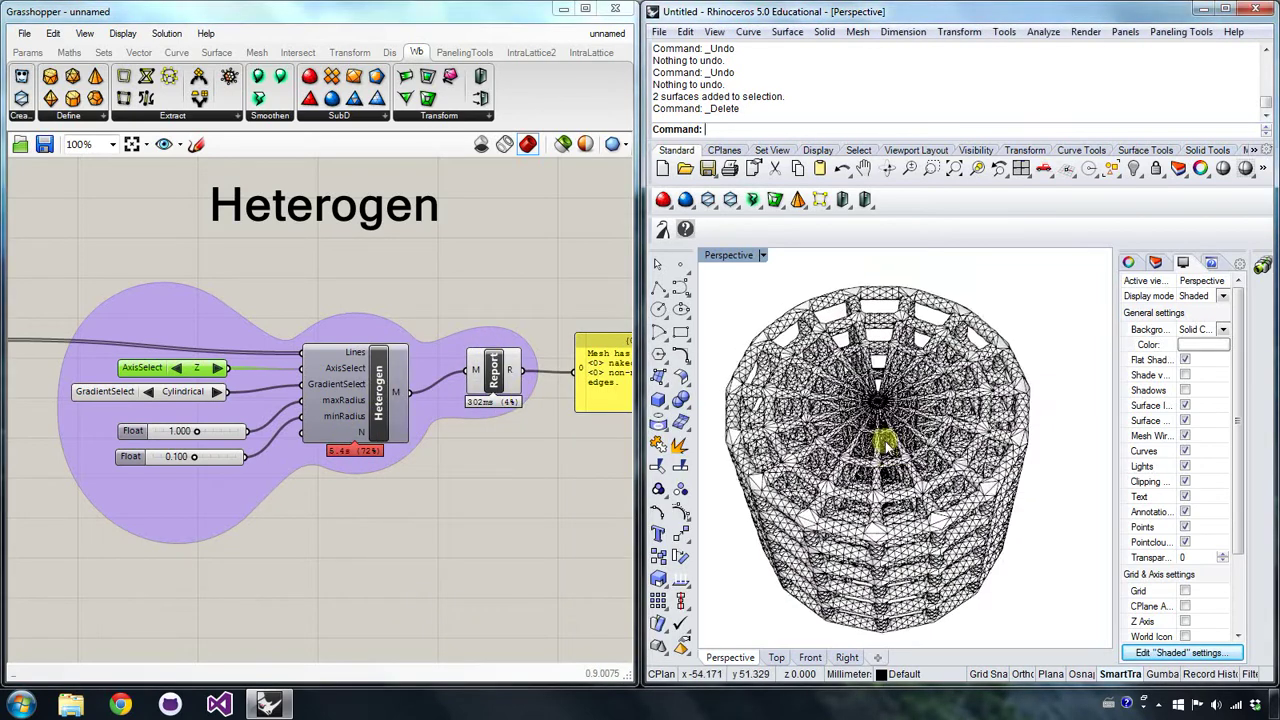
scroll(885, 445, "up", 6)
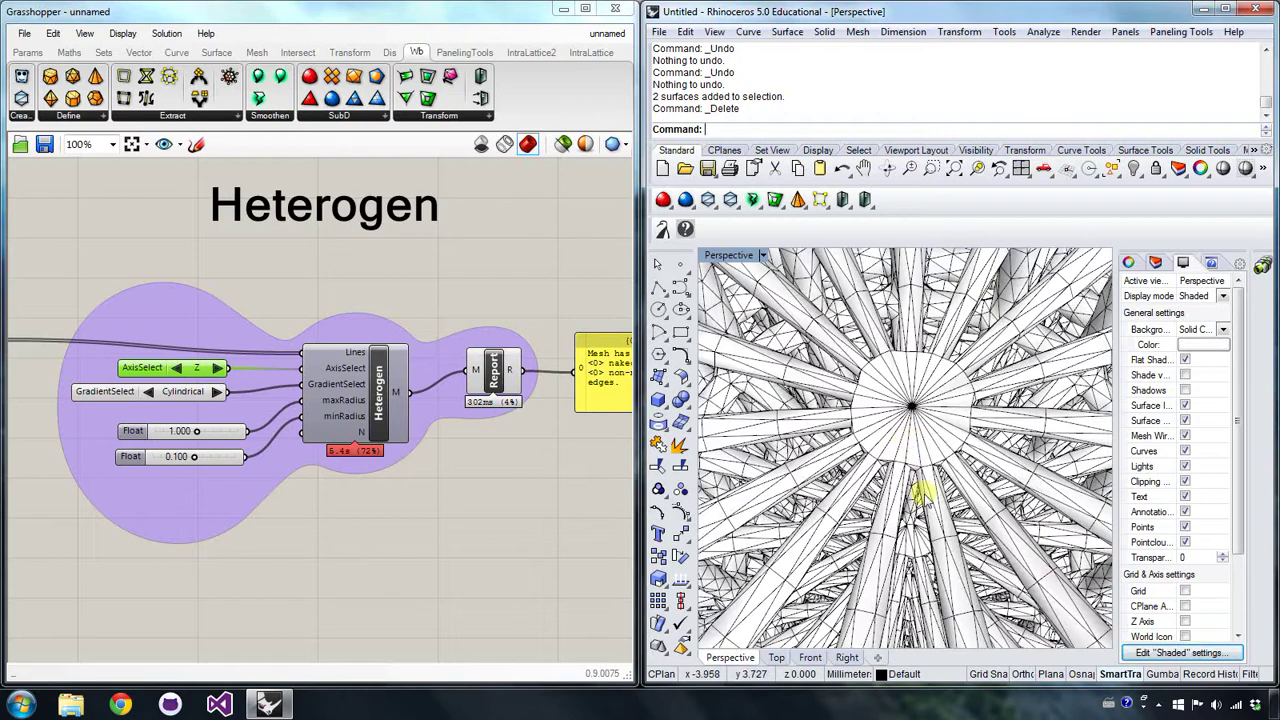
scroll(920, 490, "down", 5)
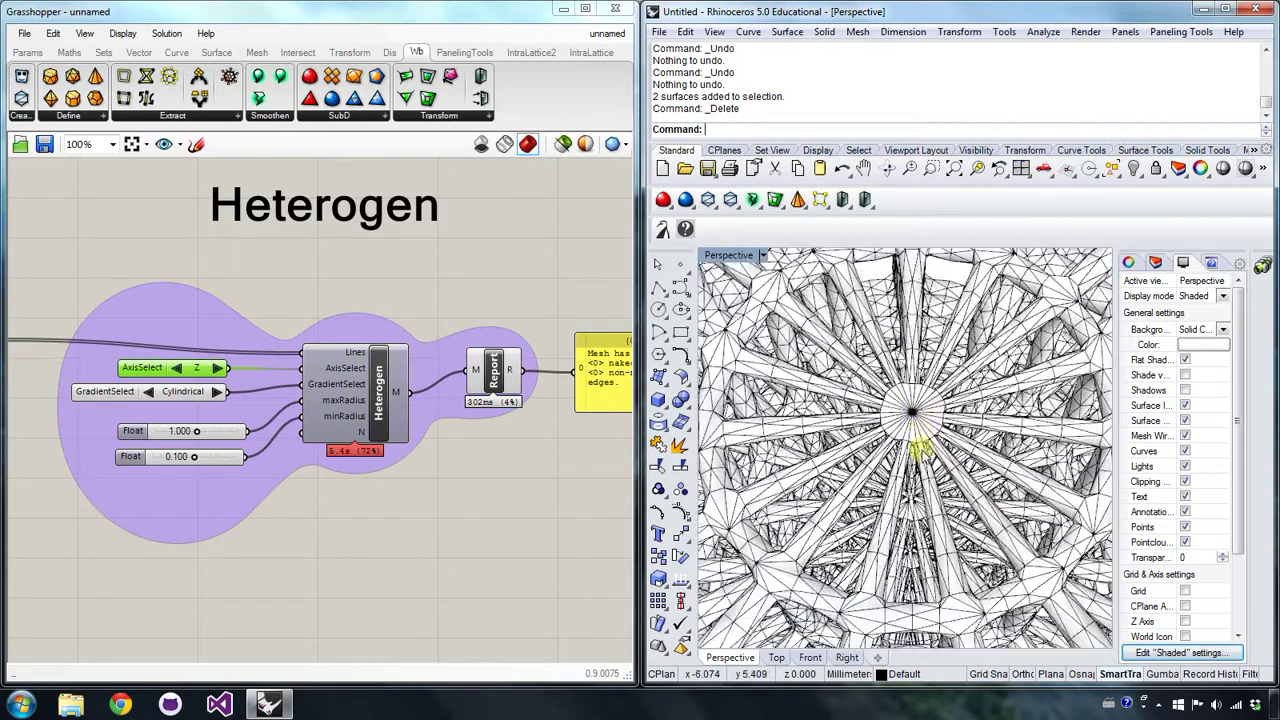
right_click_drag(918, 443, 900, 400)
- Check the panel after Heterogen's Report component for naked and non-manifold edges
right_click_drag(624, 438, 479, 430)
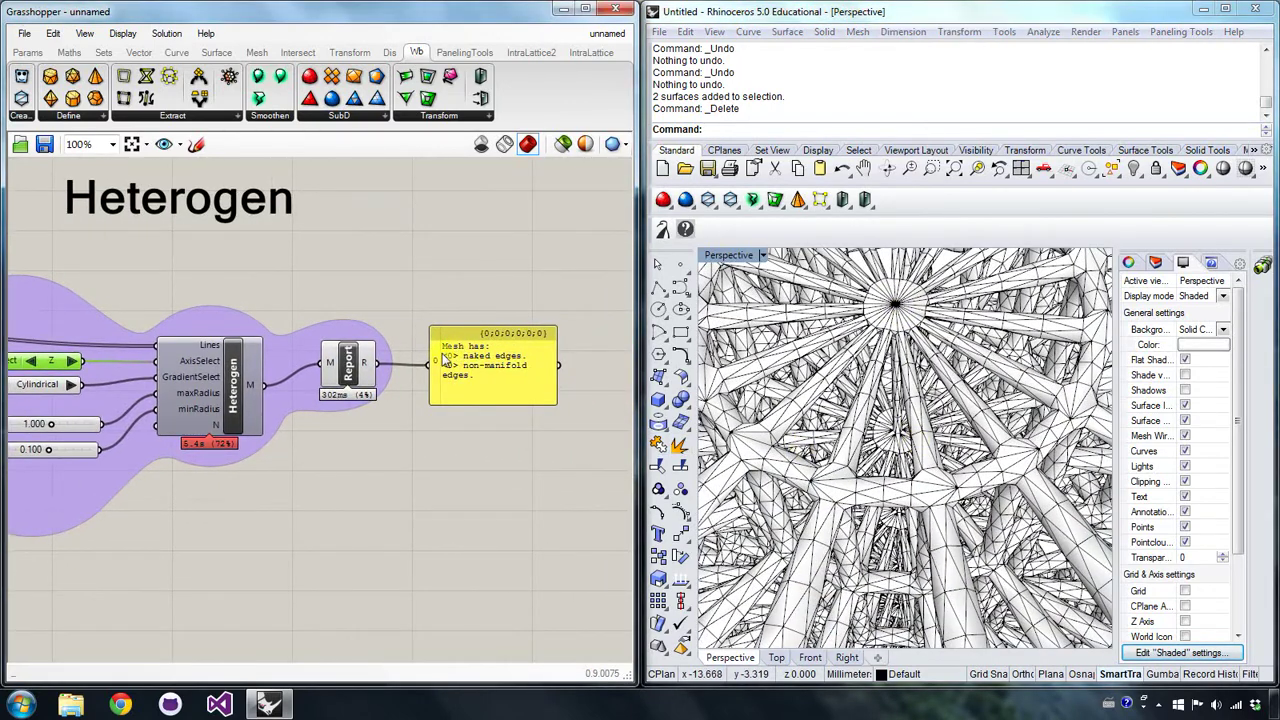
right_click_drag(75, 455, 255, 472)
left_click(425, 512)
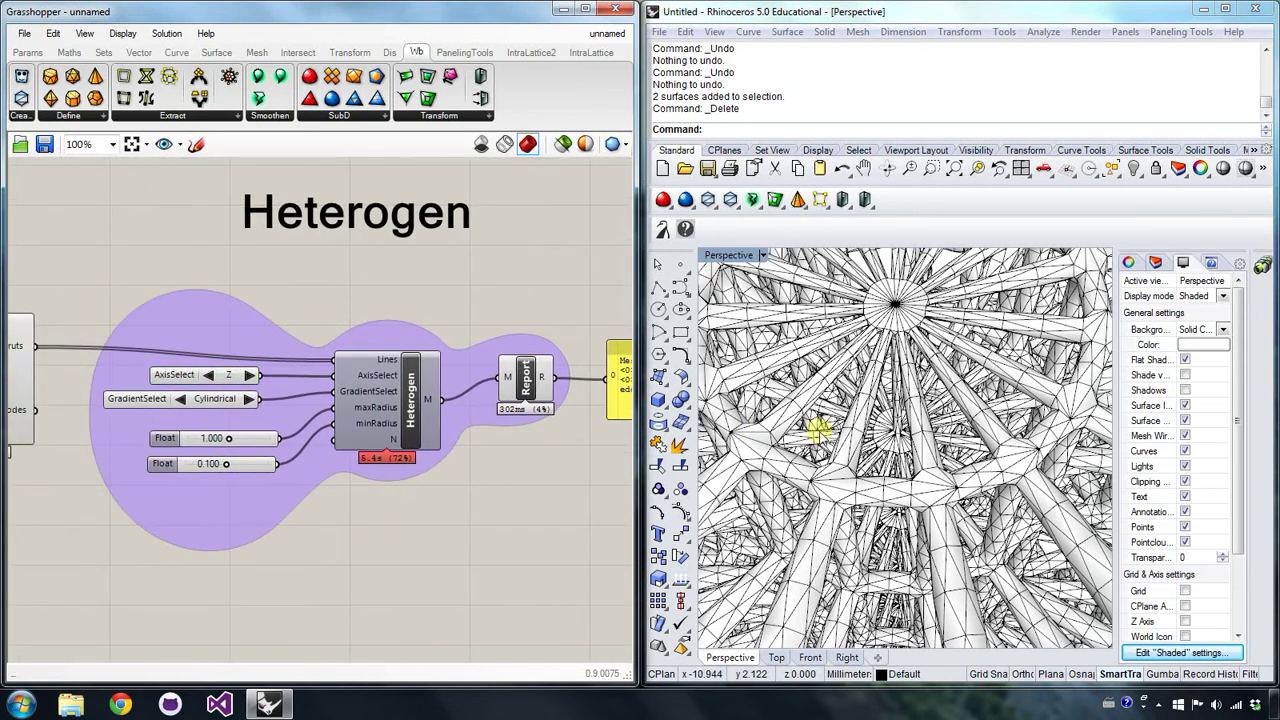
- Set Heterogen's maxRadius to 1.5 and inspect the updated cylinder mesh from above and from the side
double_click(218, 438)
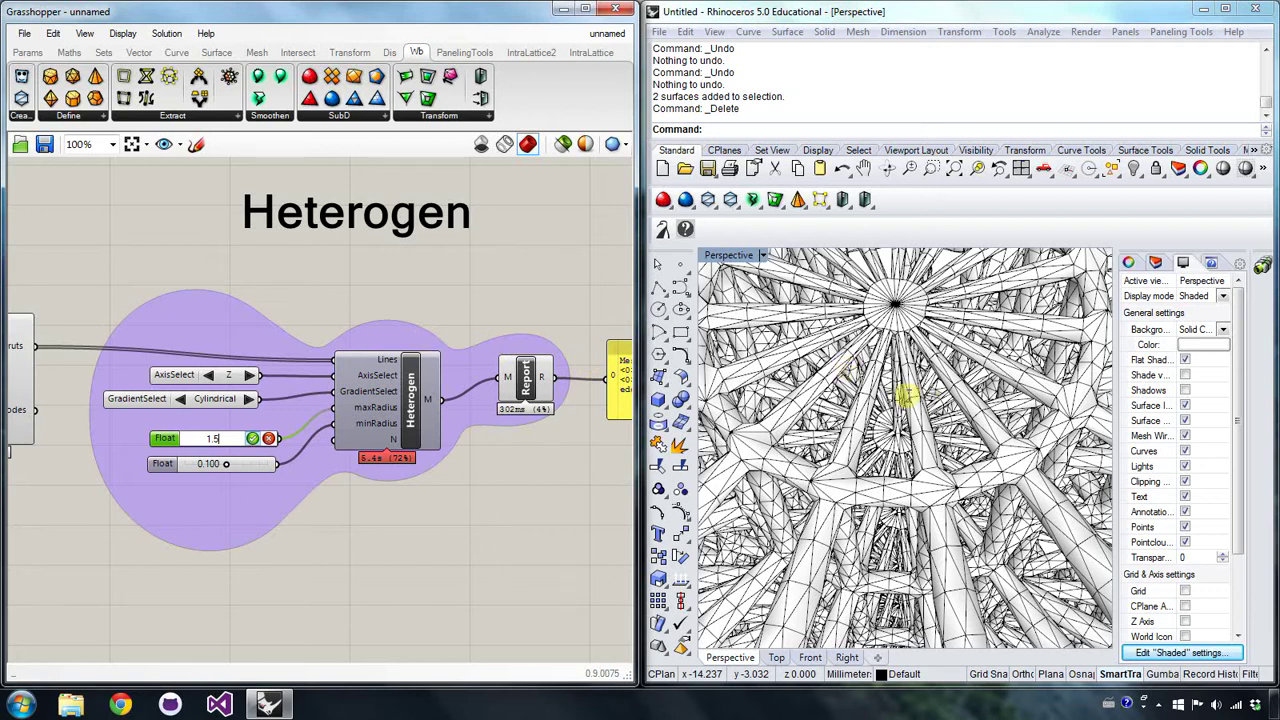
left_click(893, 362)
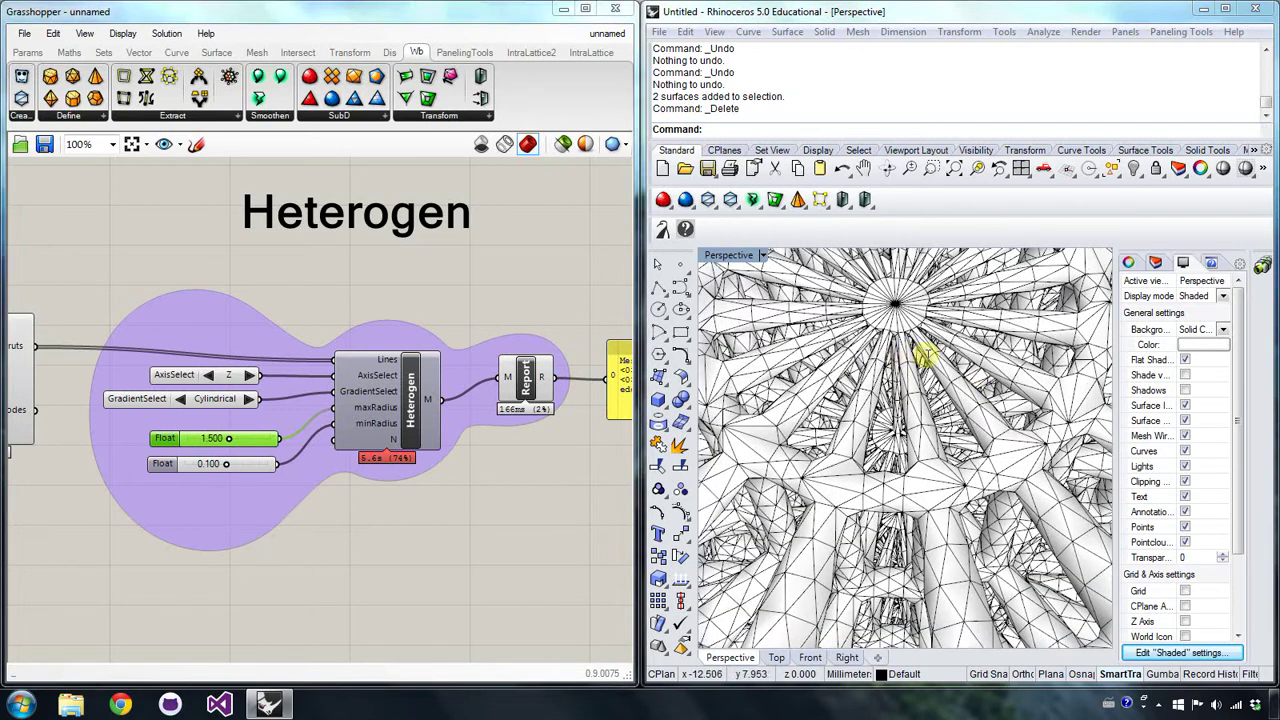
scroll(887, 417, "down", 5)
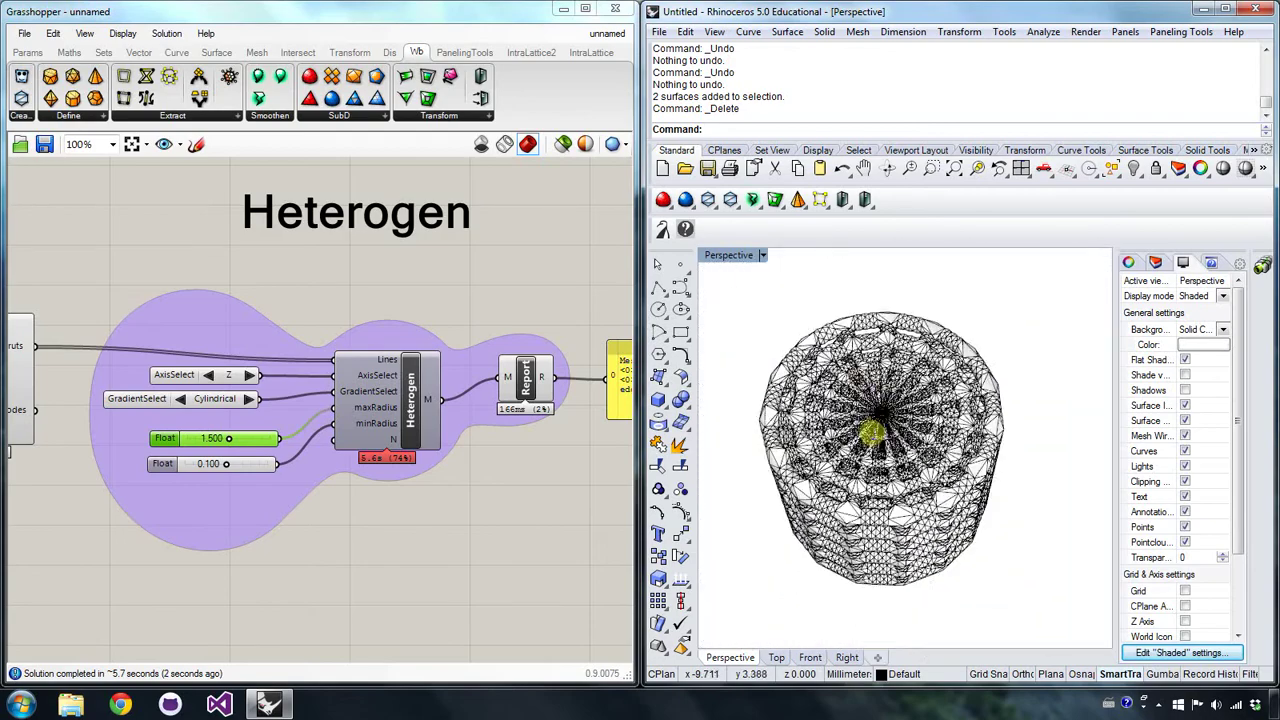
right_click_drag(857, 429, 720, 380)
scroll(885, 474, "up", 5)
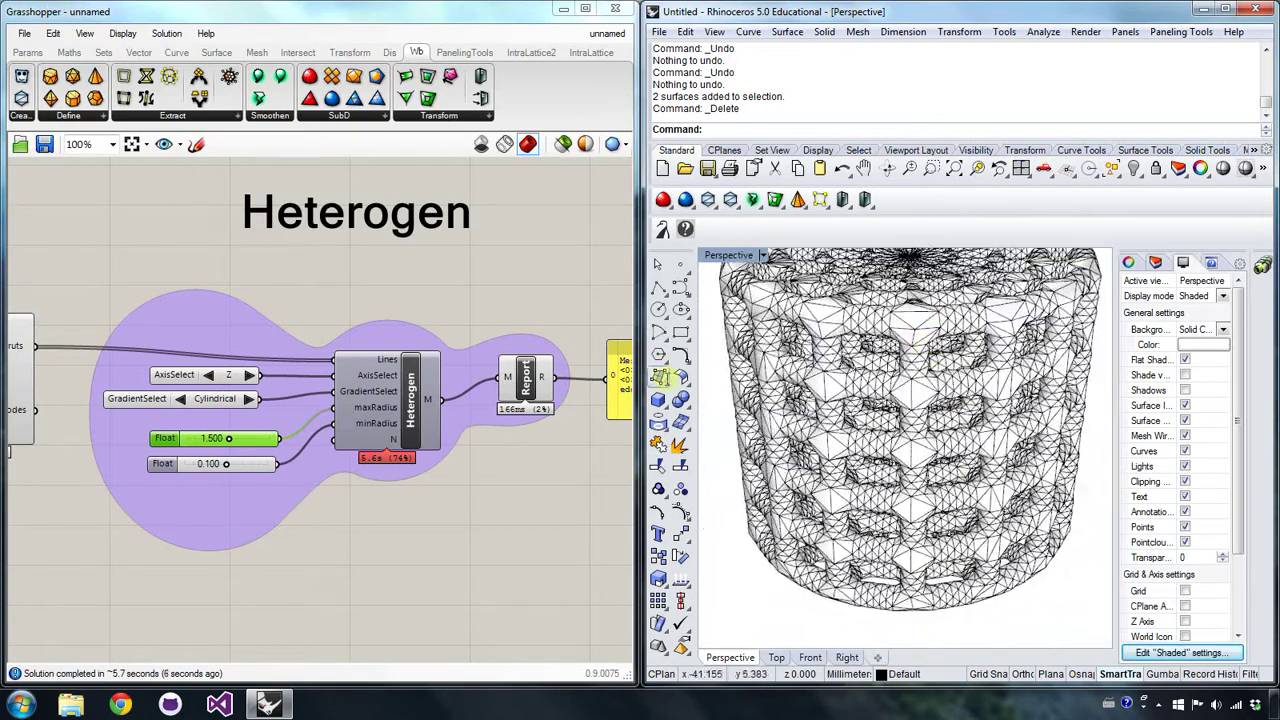
left_click(477, 444)
- Turn off the preview of the Report component in the Heterogen group
right_click_drag(270, 392, 337, 386)
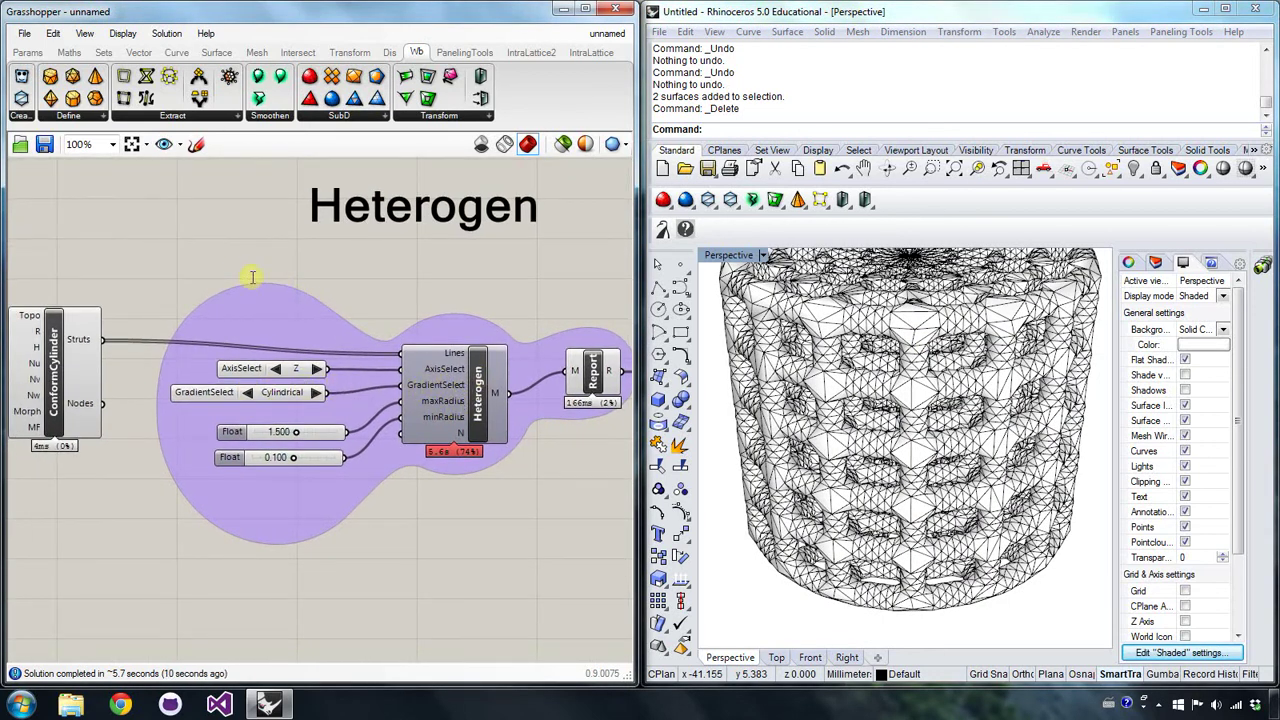
right_click_drag(439, 338, 199, 402)
right_click_drag(283, 467, 514, 500)
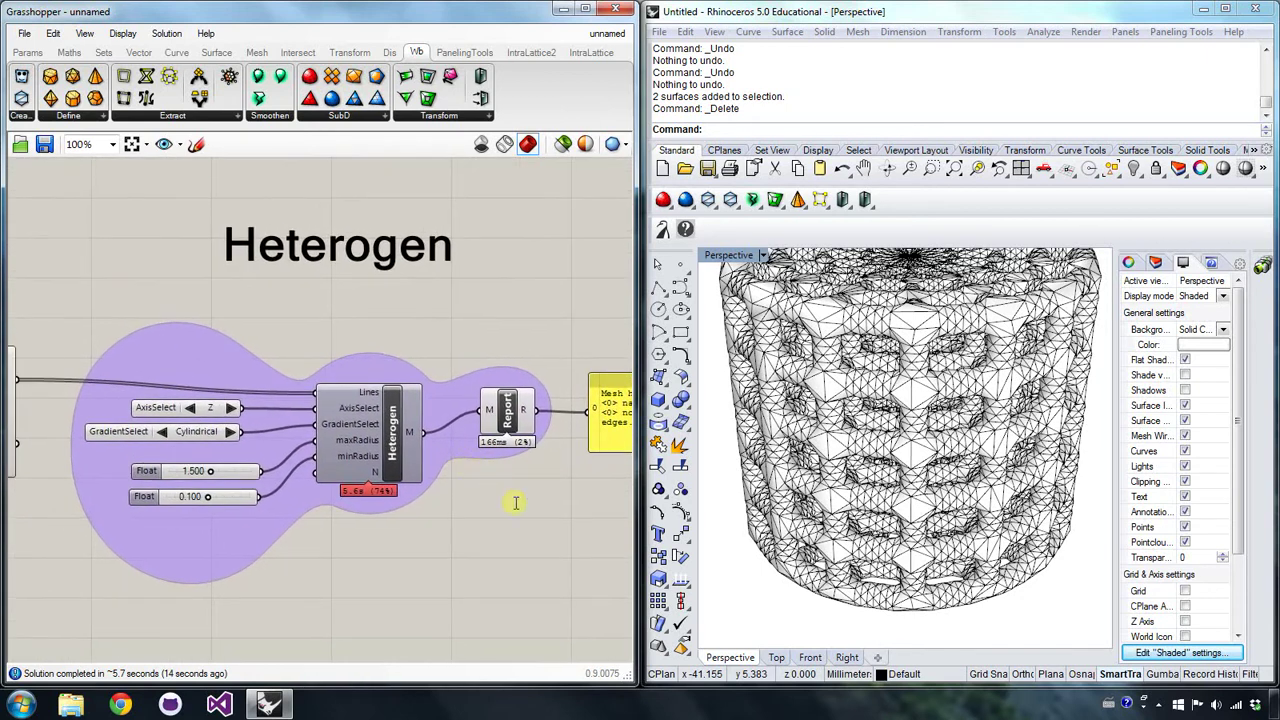
scroll(390, 500, "down", 5)
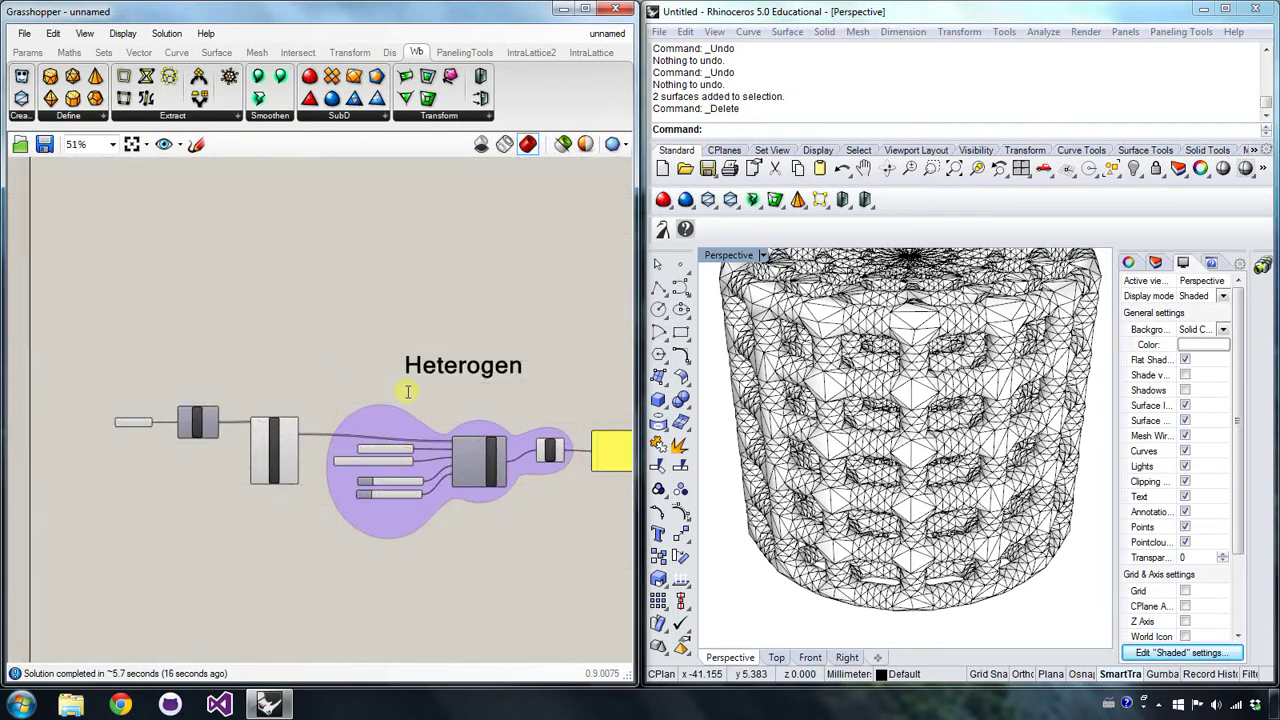
right_click_drag(429, 418, 376, 471)
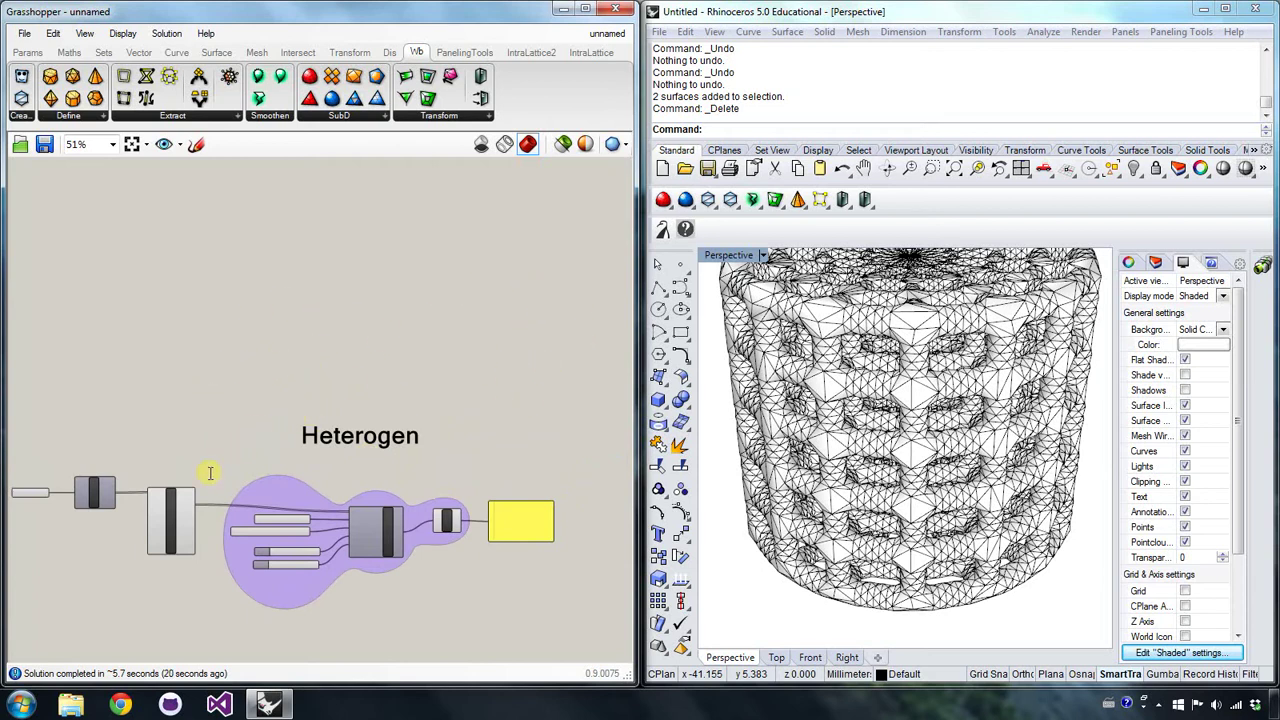
right_click(443, 519)
left_click(508, 410)
- Select the ConformCylinder component and examine its highlighted frame from several angles
right_click_drag(325, 436, 451, 378)
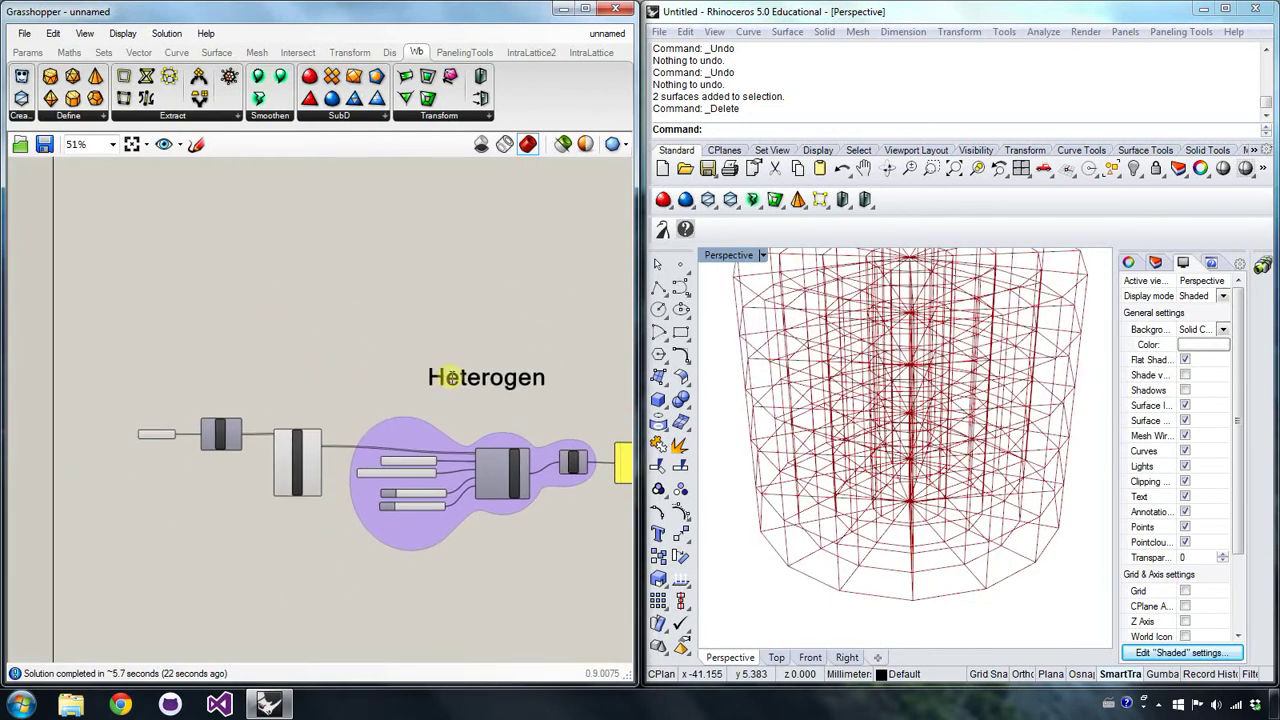
left_click(298, 452)
right_click_drag(794, 451, 857, 443)
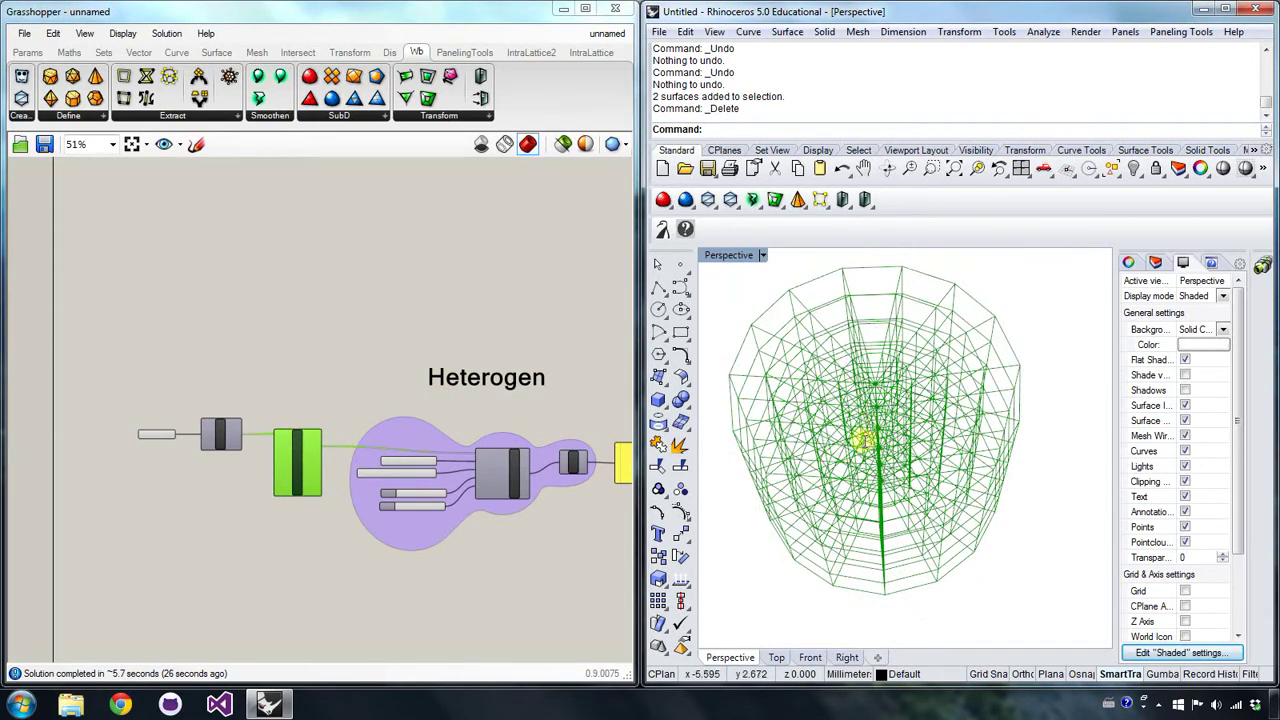
right_click_drag(927, 478, 857, 423)
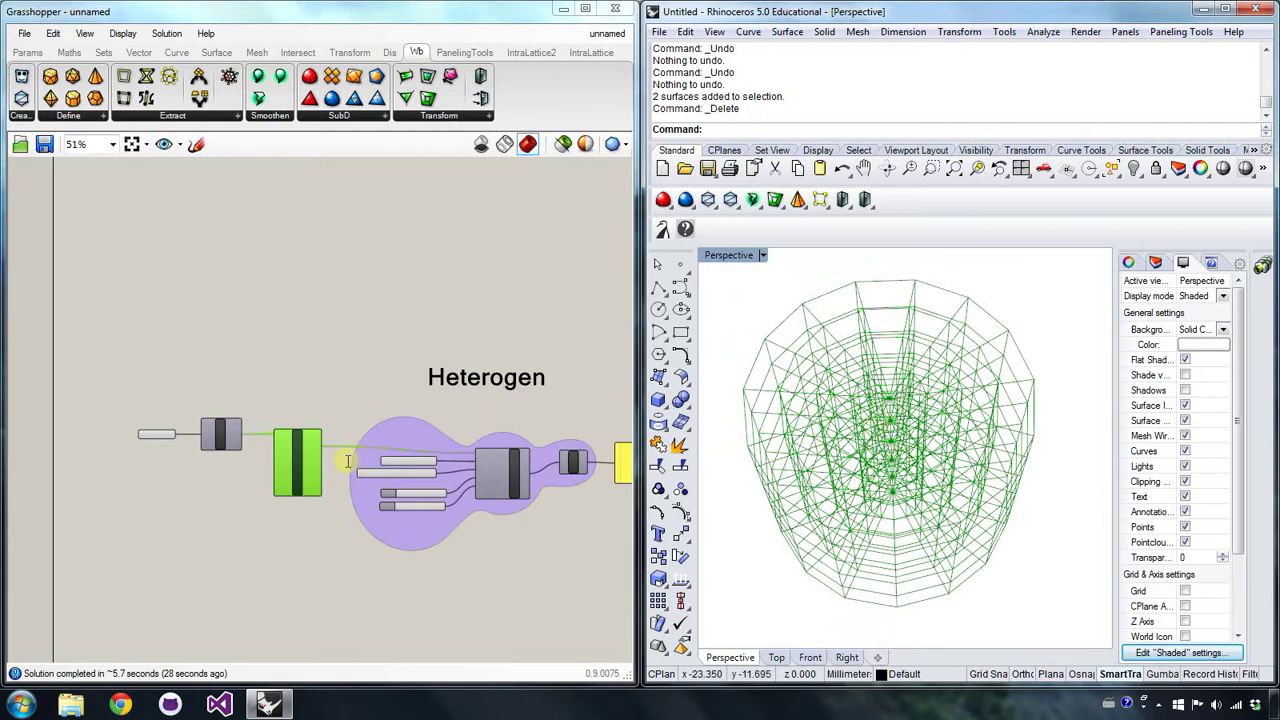
right_click_drag(328, 461, 301, 440)
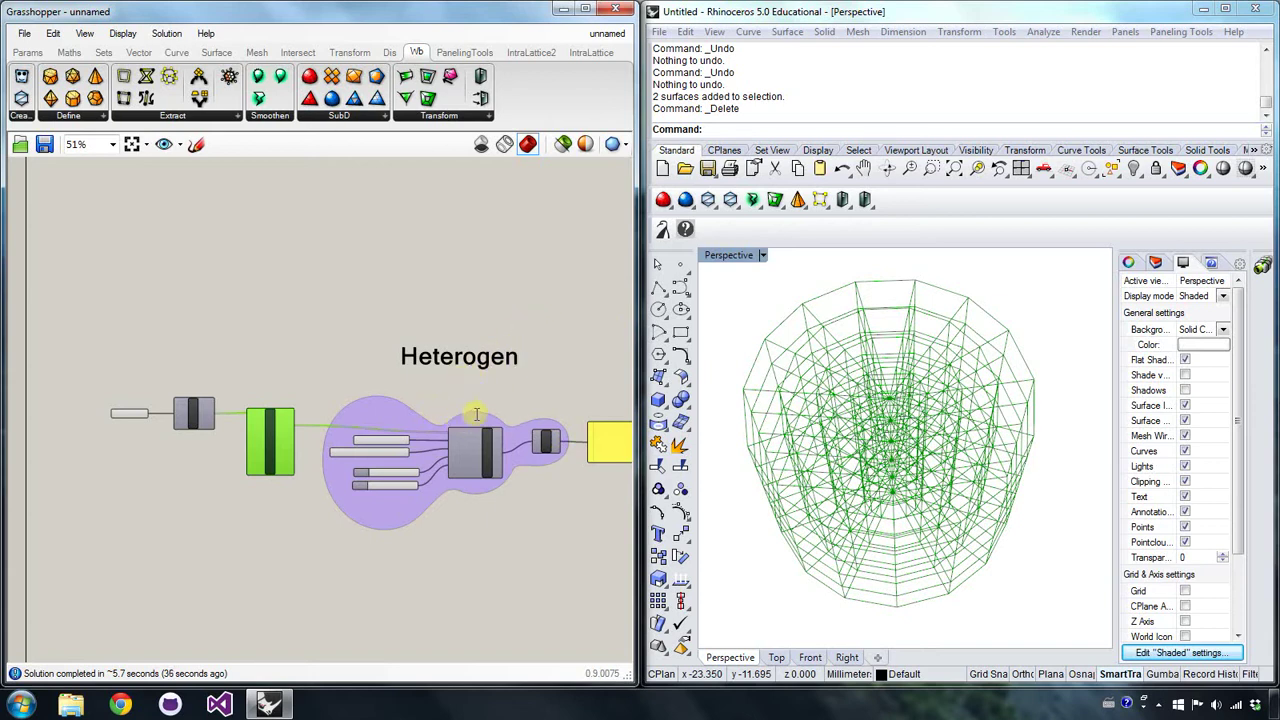
- Deselect the ConformCylinder component and review the Heterogen group's inputs, wiring and Report output
left_click(452, 309)
scroll(545, 412, "up", 5)
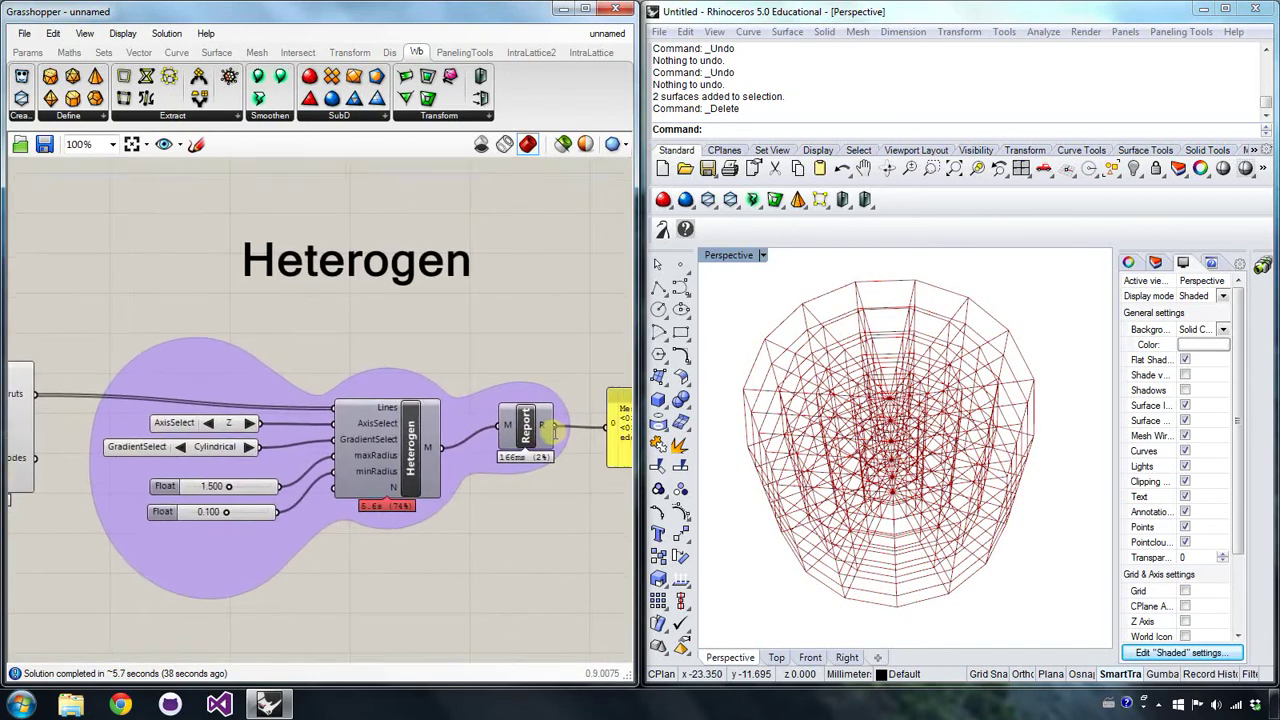
right_click_drag(547, 411, 620, 400)
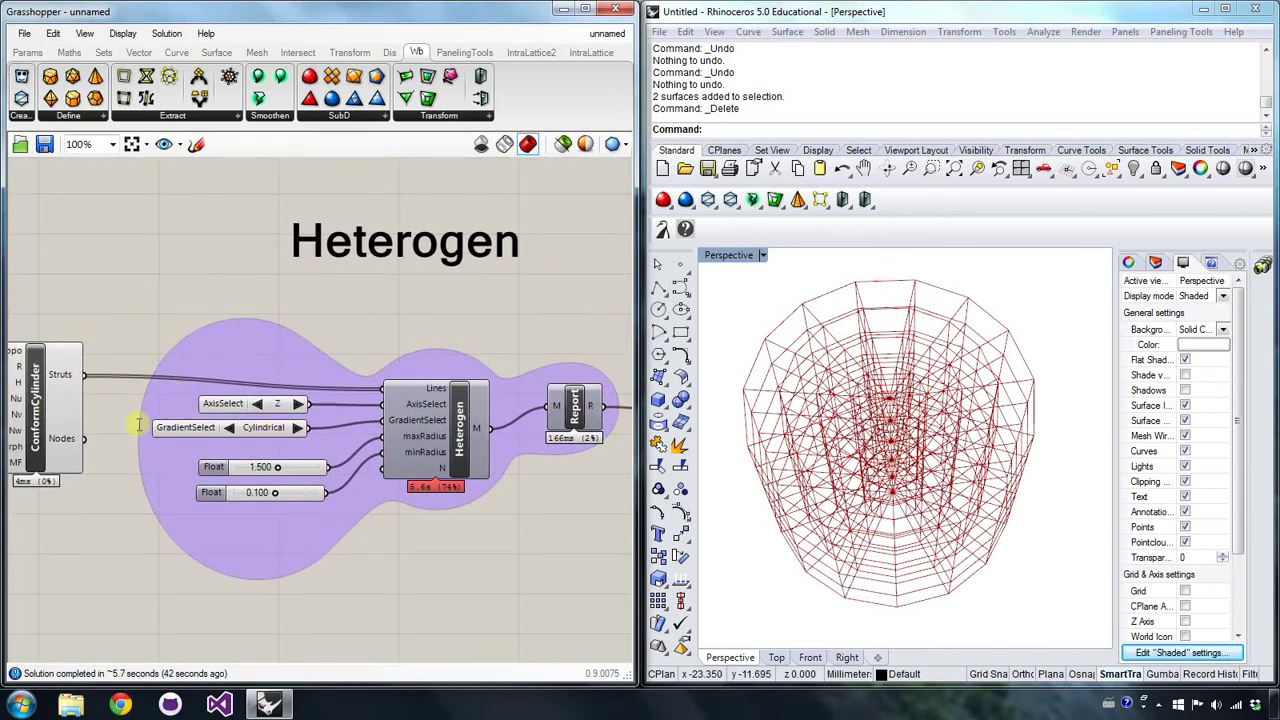
right_click_drag(564, 352, 486, 340)
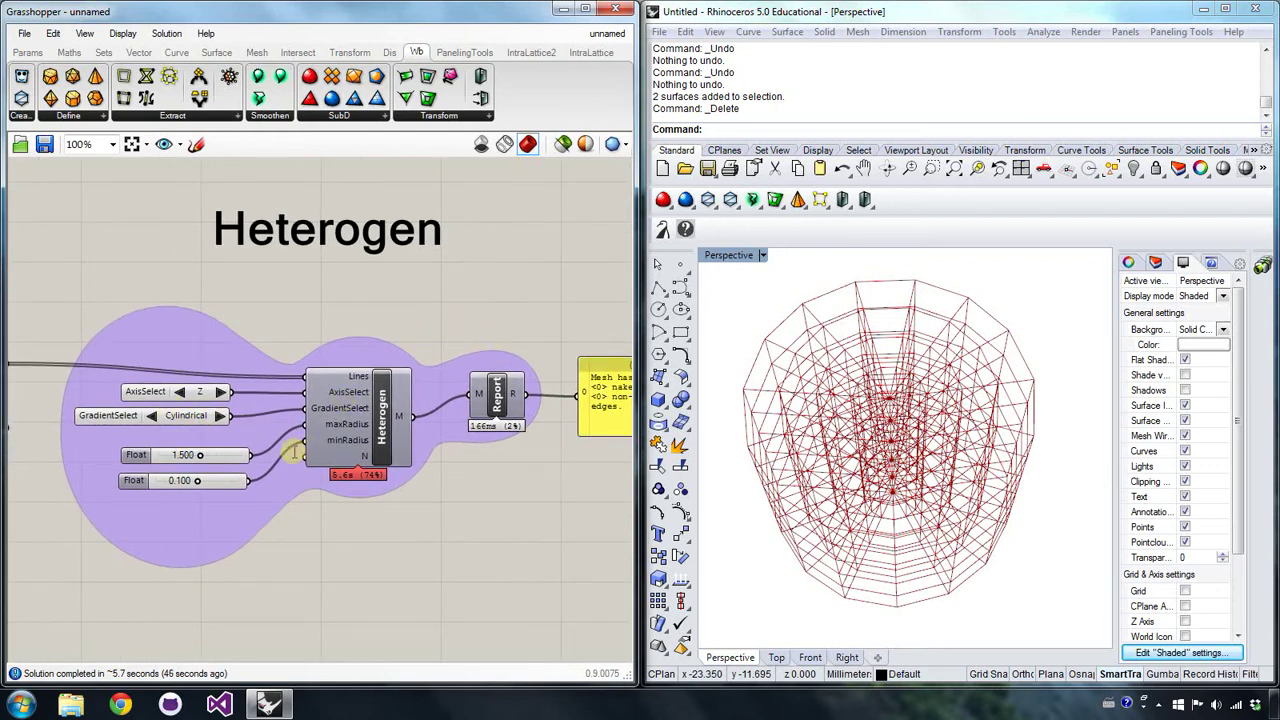
mouse_move(849, 434)
right_mouse_down()
mouse_move(849, 380)
mouse_move(850, 425)
right_mouse_up()
- Review the Homogen component group and its place above the Heterogen group on the canvas
right_click_drag(479, 290, 442, 456)
scroll(468, 338, "down", 5)
scroll(388, 346, "up", 2)
scroll(411, 369, "down", 3)
right_click_drag(400, 254, 363, 400)
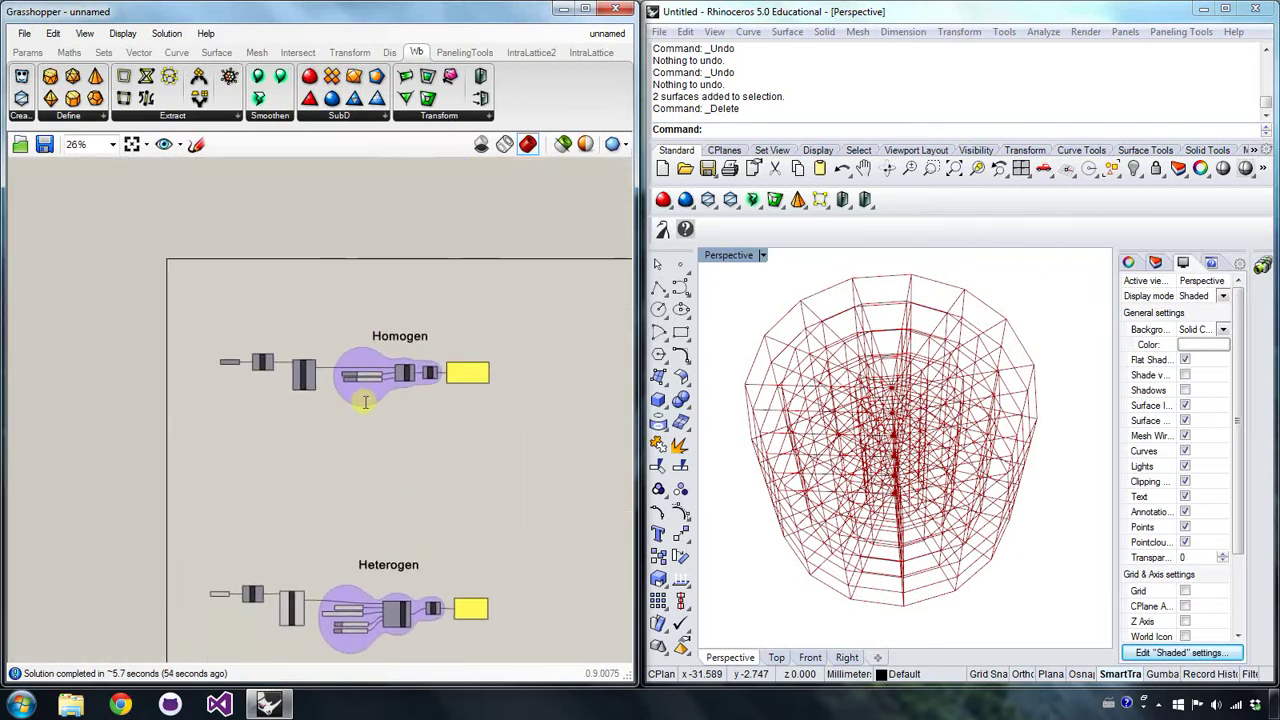
scroll(388, 327, "up", 5)
scroll(336, 353, "down", 1)
scroll(333, 400, "down", 1)
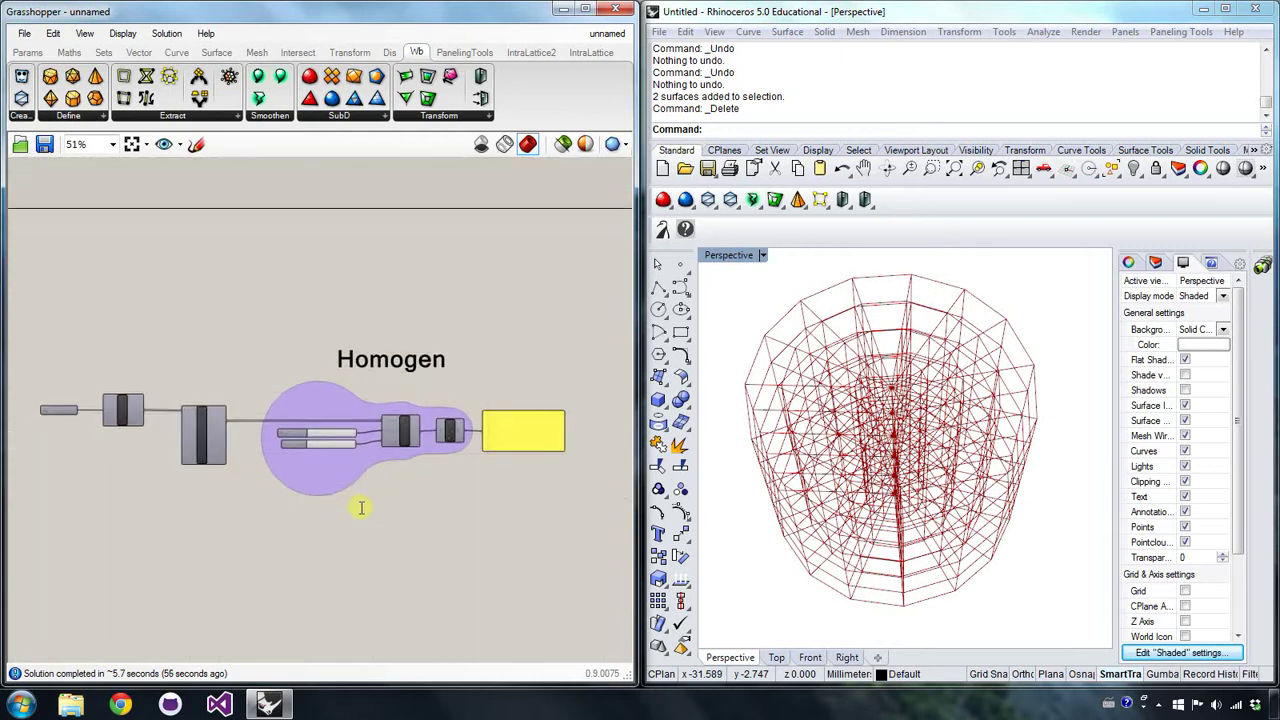
right_click_drag(363, 508, 356, 326)
left_click(1160, 705)
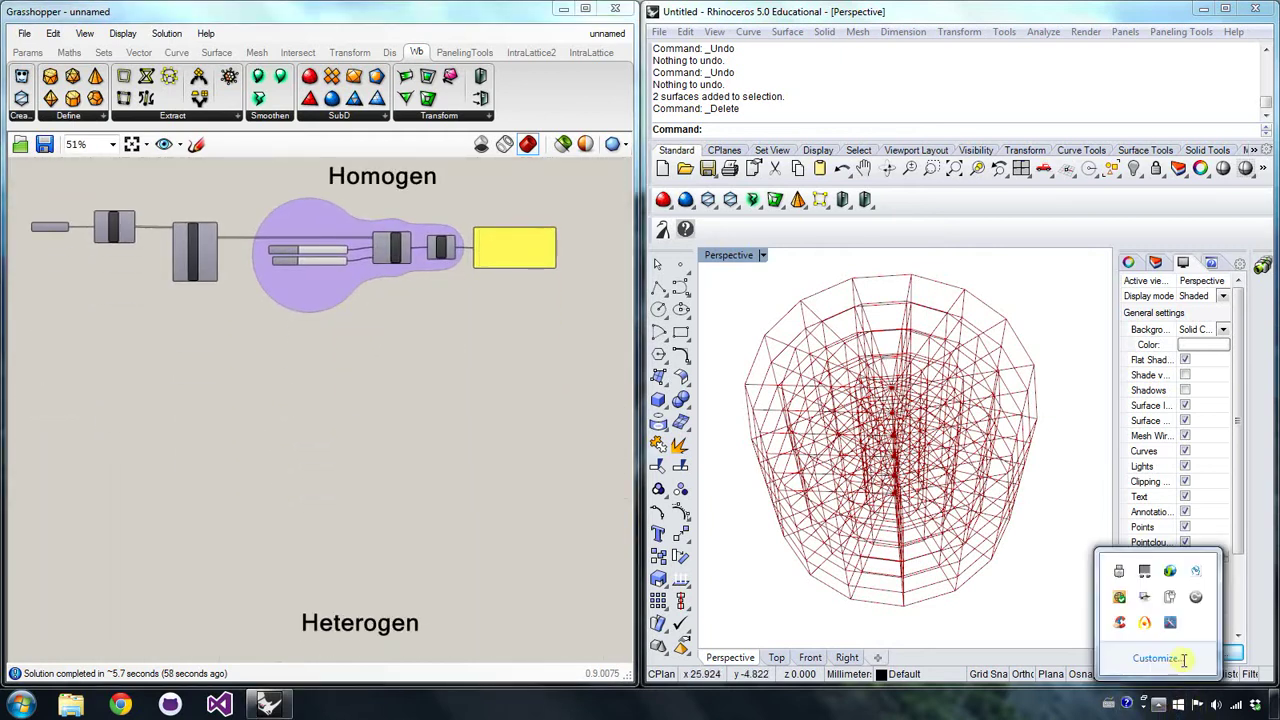
mouse_move(1149, 624)
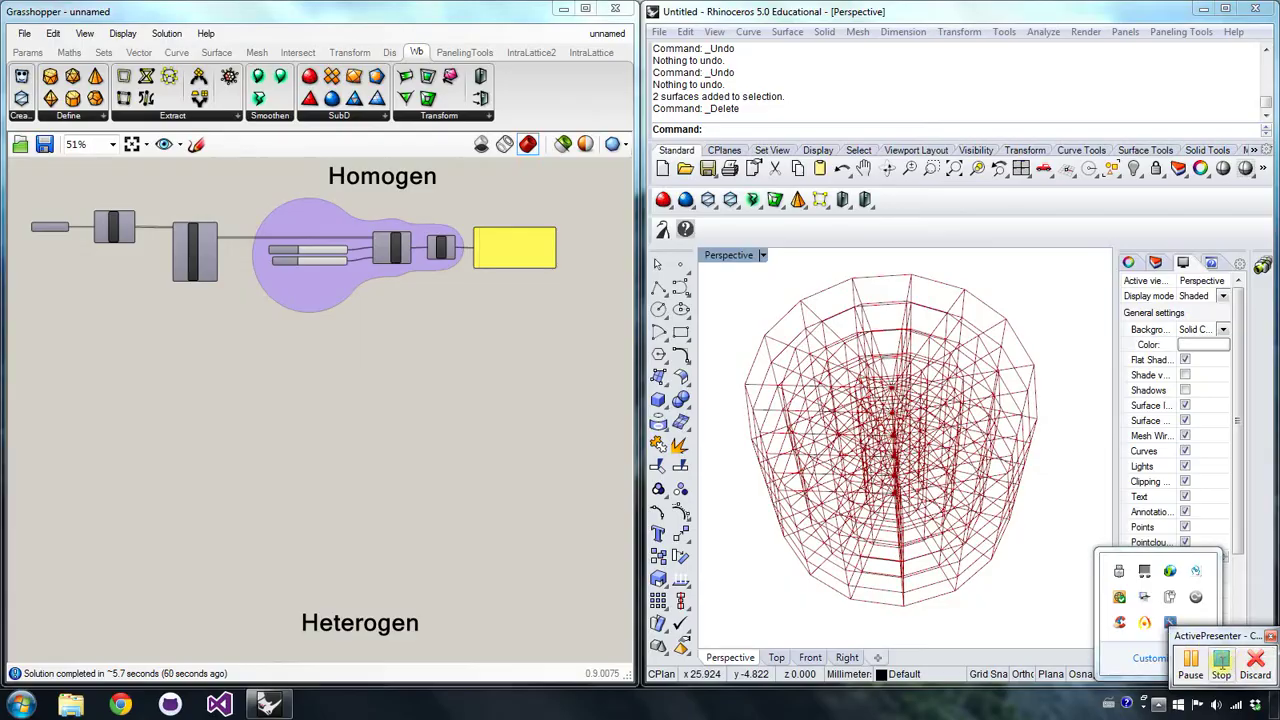